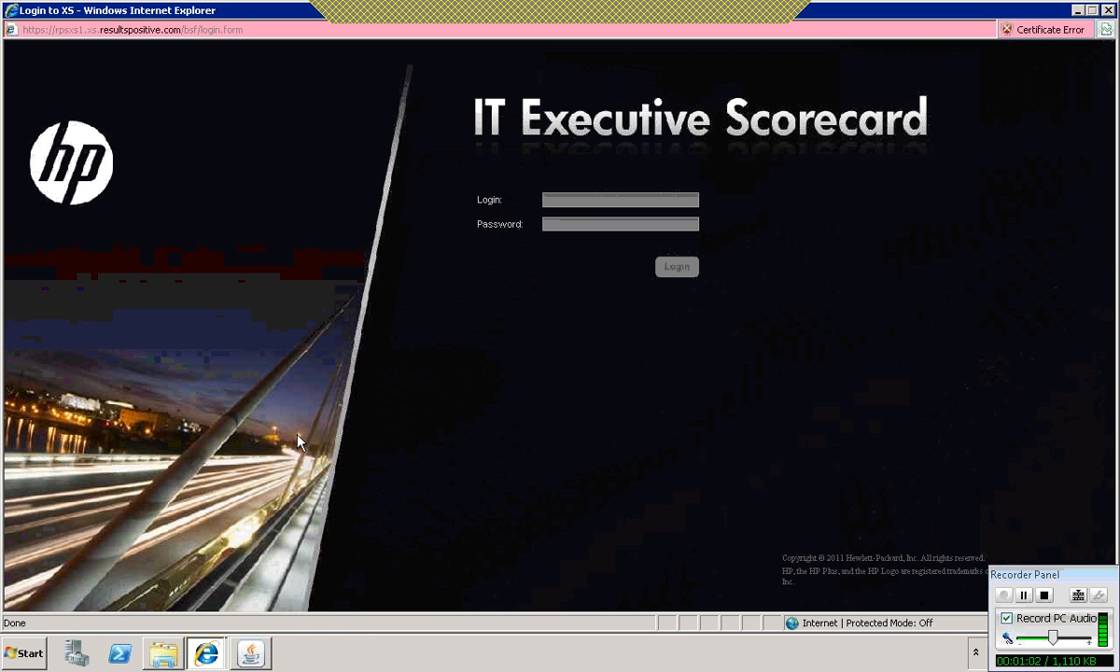
Step: Launch Designer from the BusinessObjects XI 3.1 Enterprise program group
left_click(37, 656)
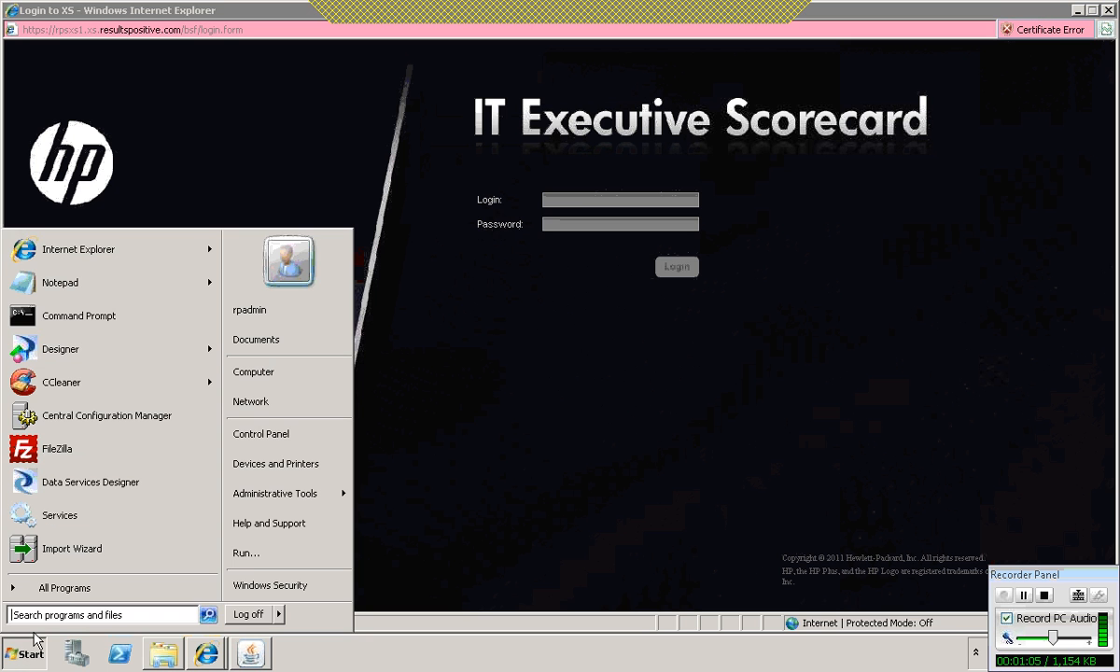
left_click(72, 590)
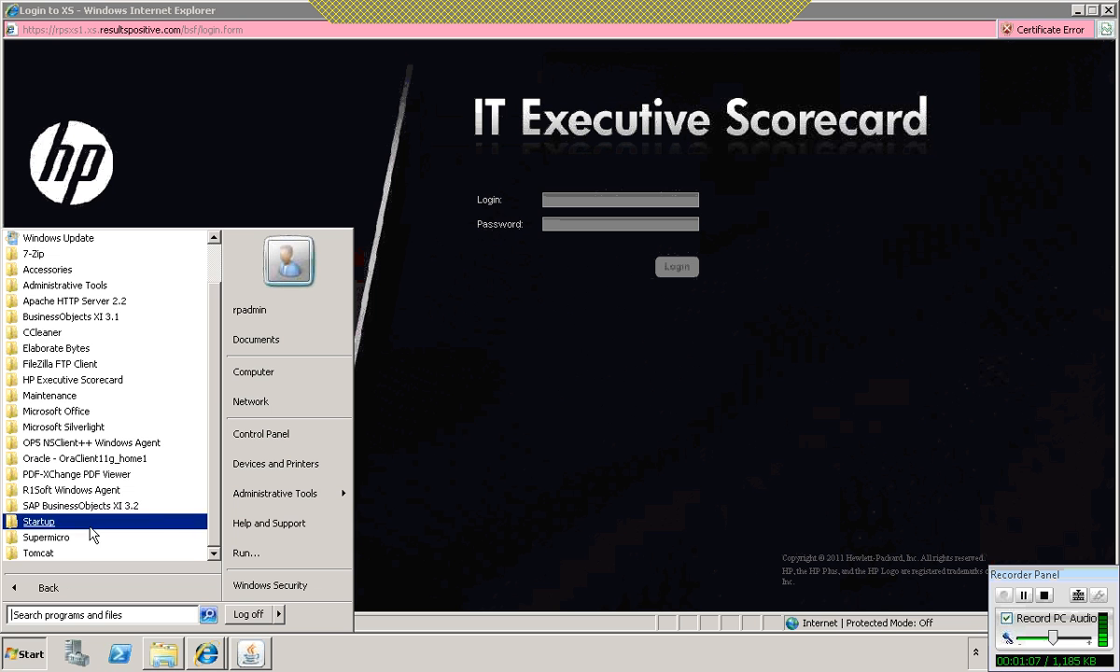
left_click(95, 317)
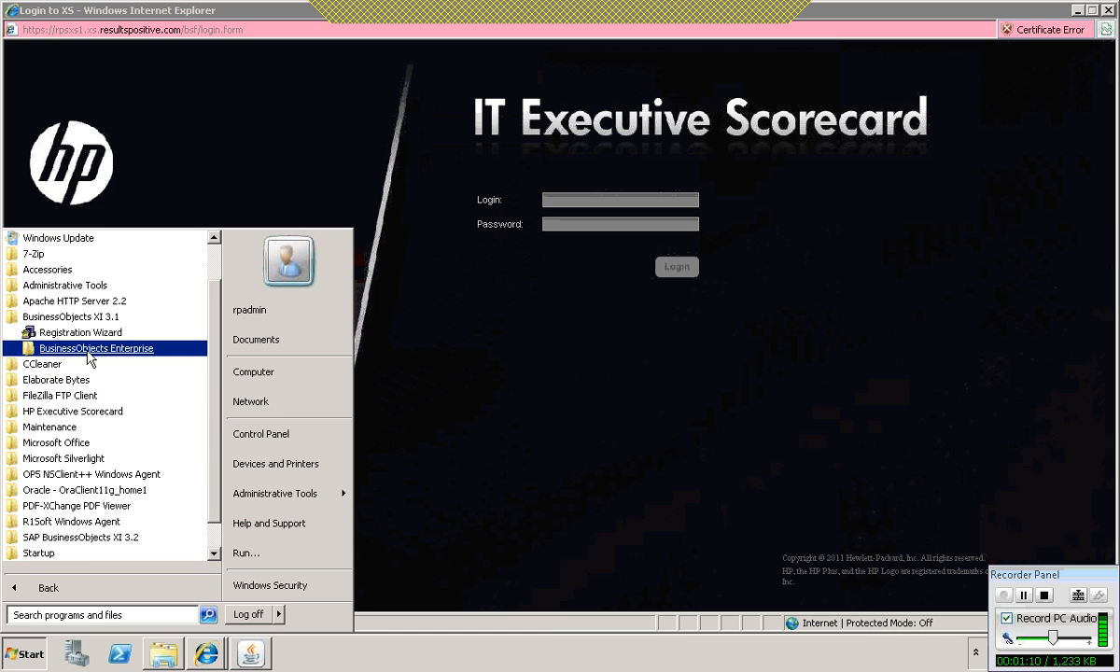
left_click(94, 349)
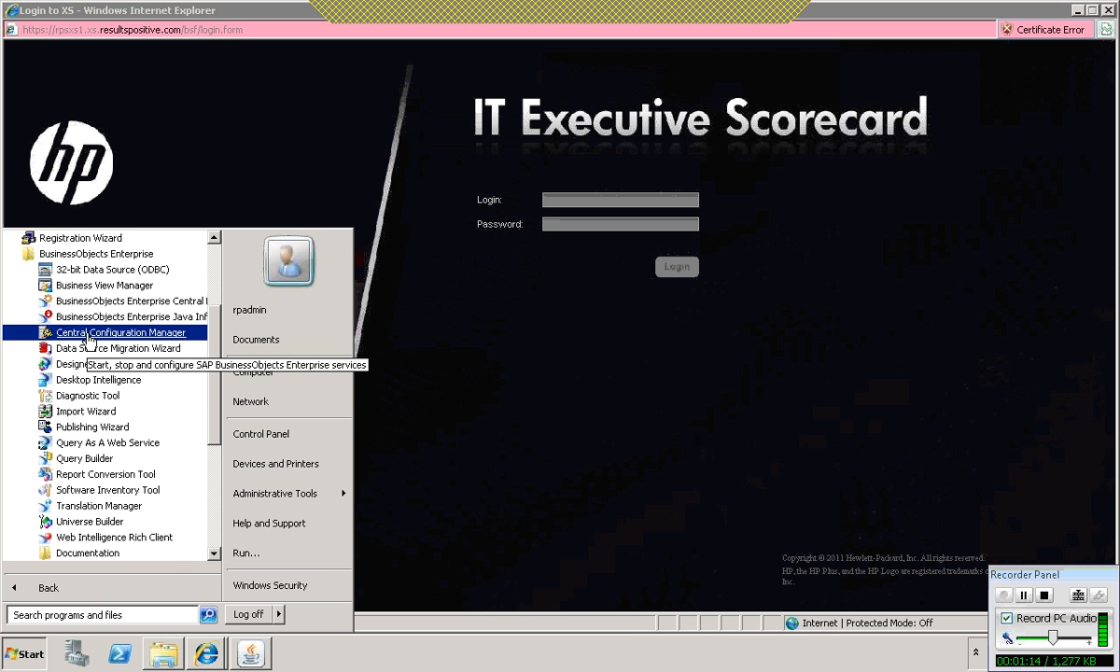
left_click(79, 371)
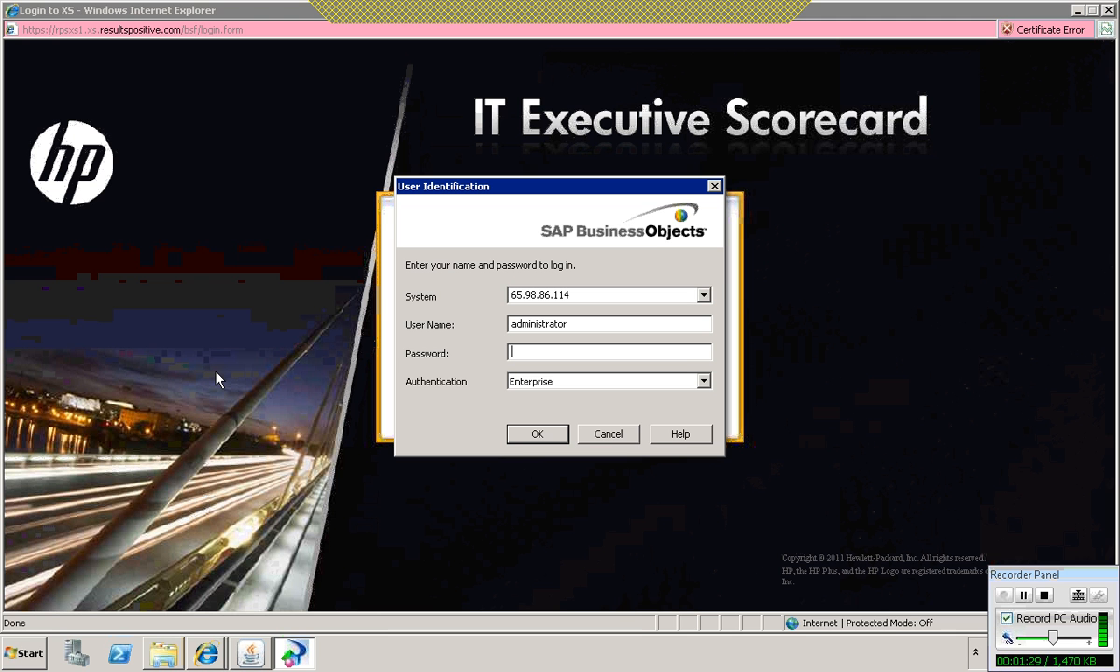
Step: Enter the account password and log in to the BusinessObjects system with Enterprise authentication
type("********")
left_click(524, 435)
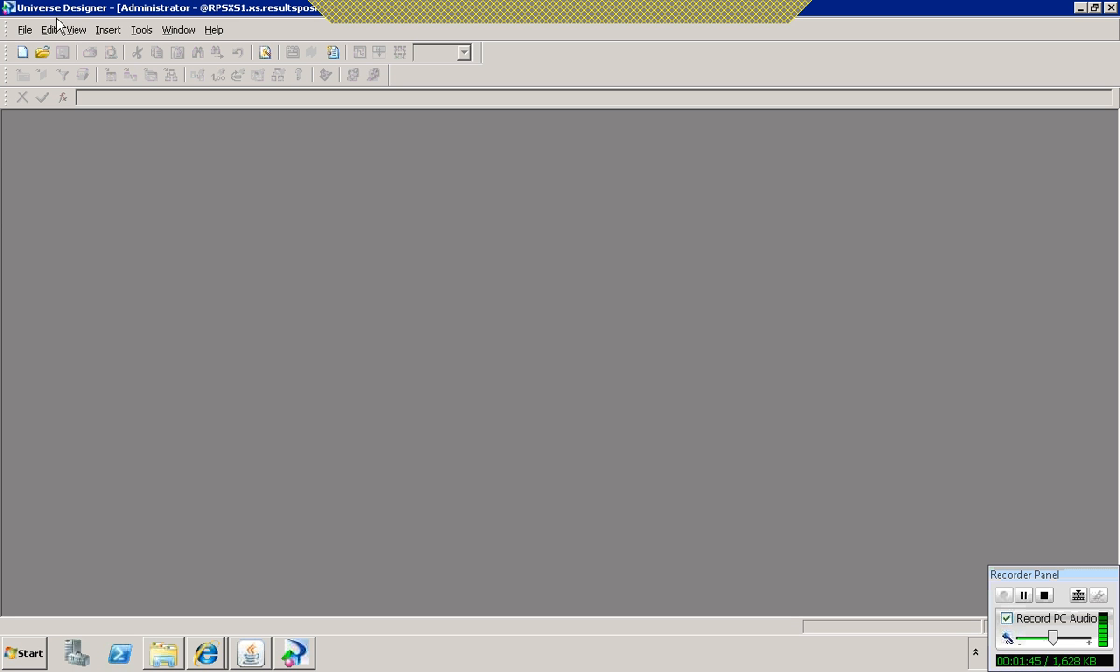
Step: Start a new universe and name it ServiceNow
left_click(20, 53)
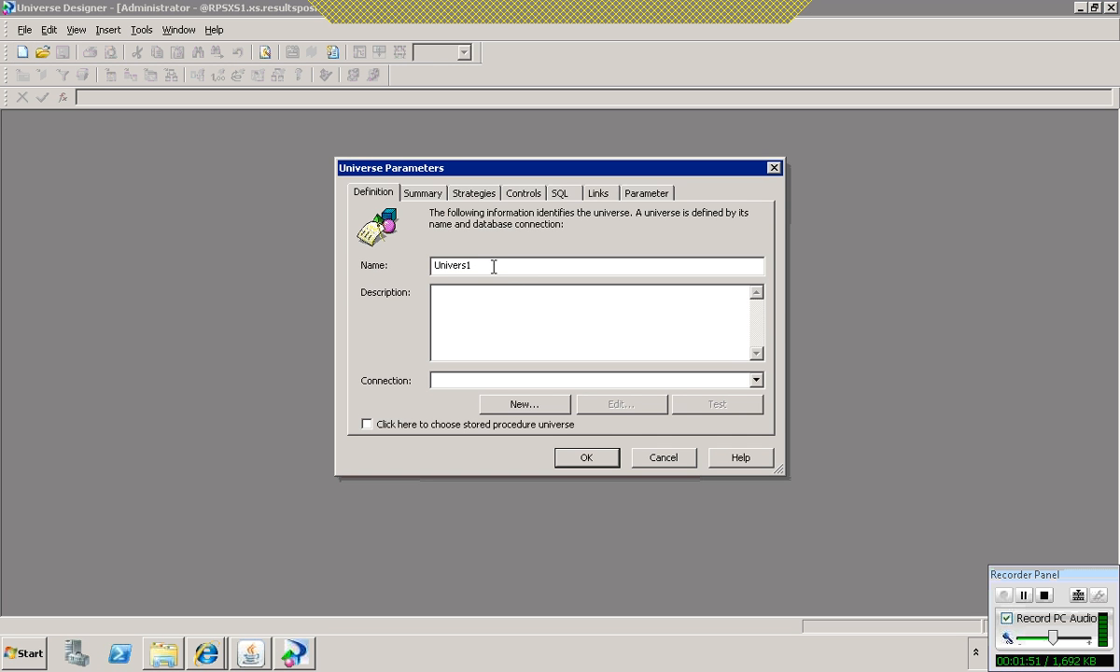
left_click_drag(493, 265, 411, 251)
type("ServiceNow")
Step: Define a new secured connection named ServiceNow for the universe, using the JDBC drivers for MS SQL Server 2005
left_click(519, 405)
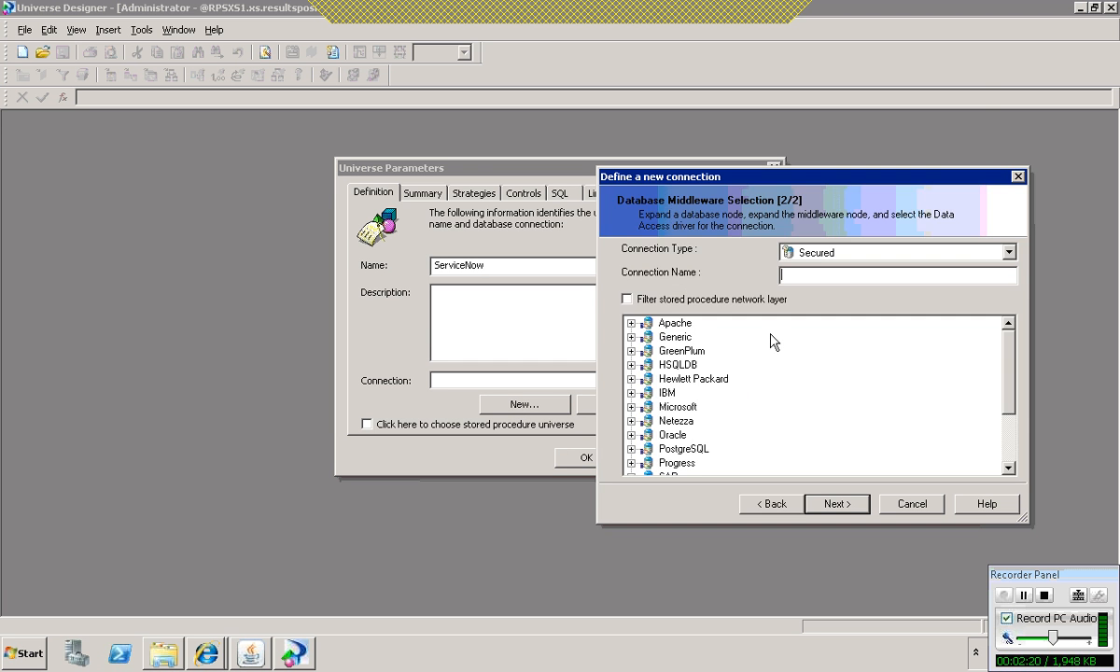
type("ServiceNow")
left_click_drag(1007, 345, 940, 425)
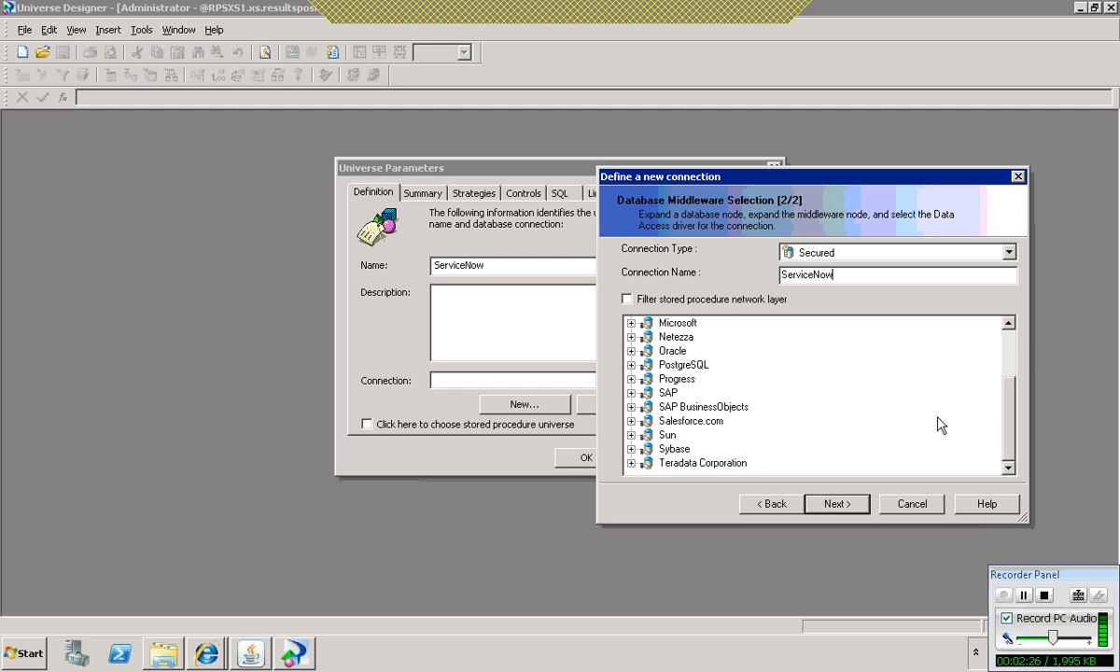
double_click(676, 323)
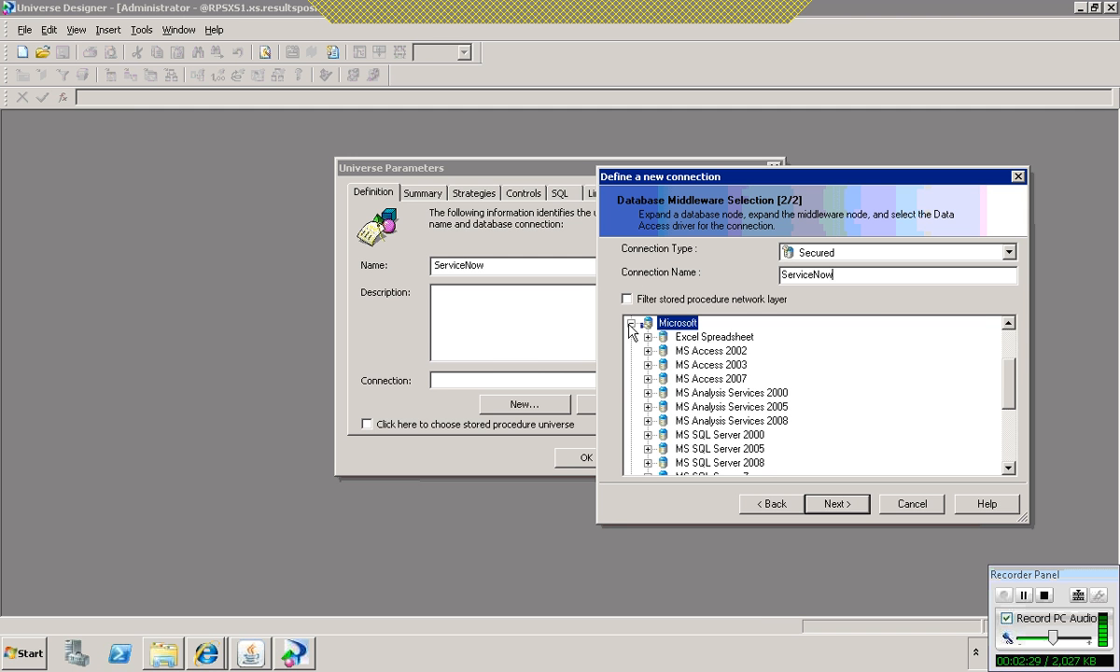
left_click(648, 449)
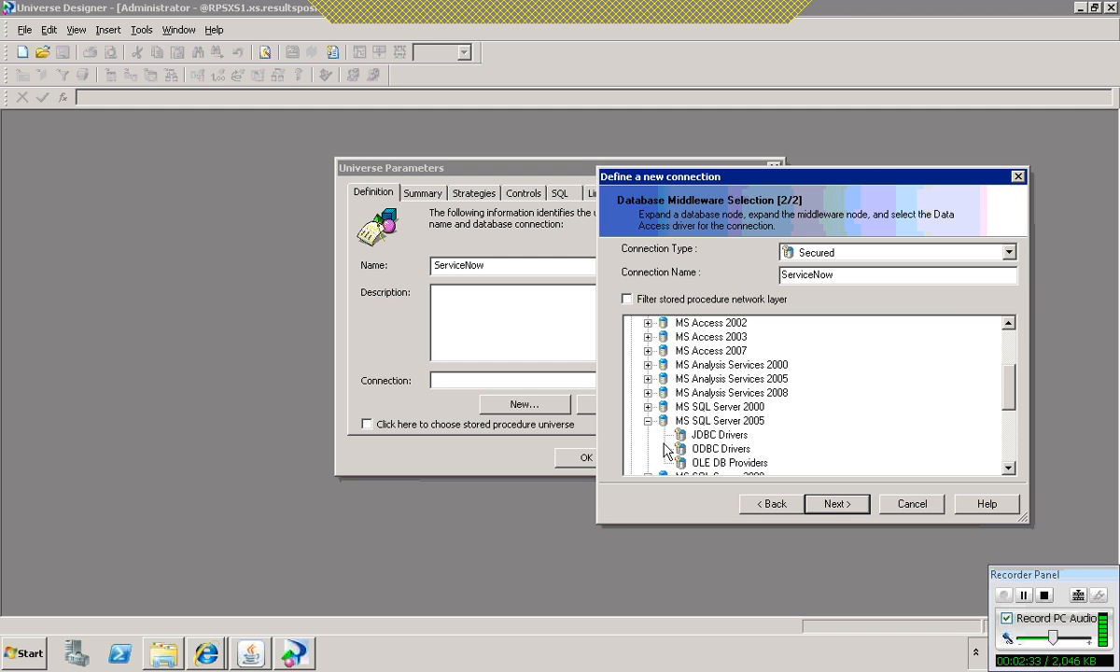
left_click(720, 436)
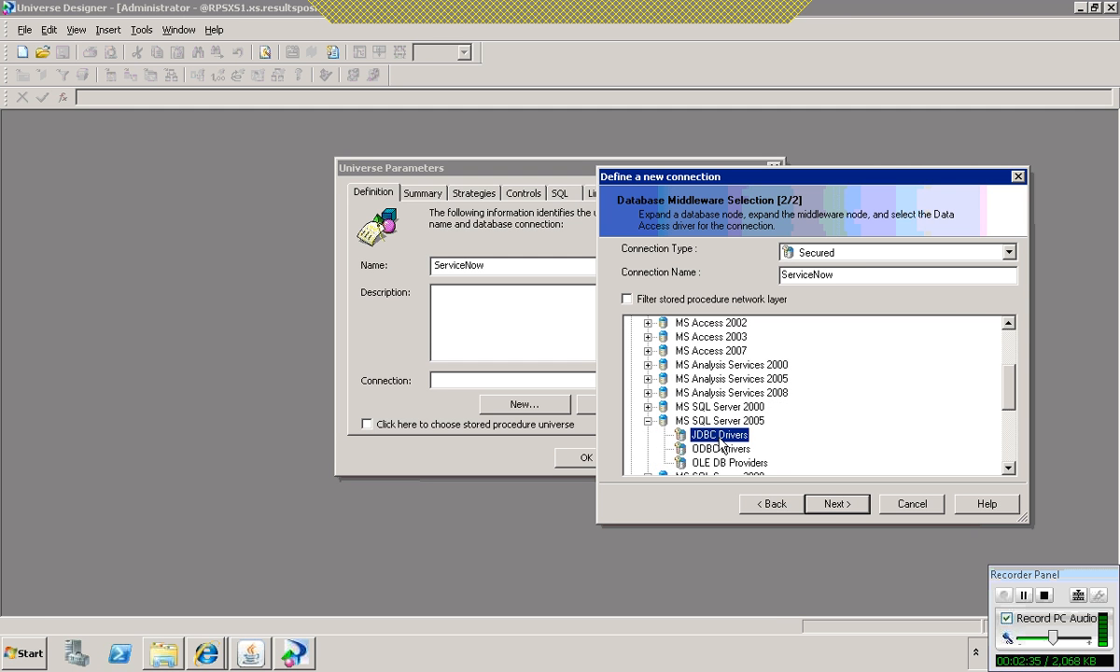
left_click(837, 503)
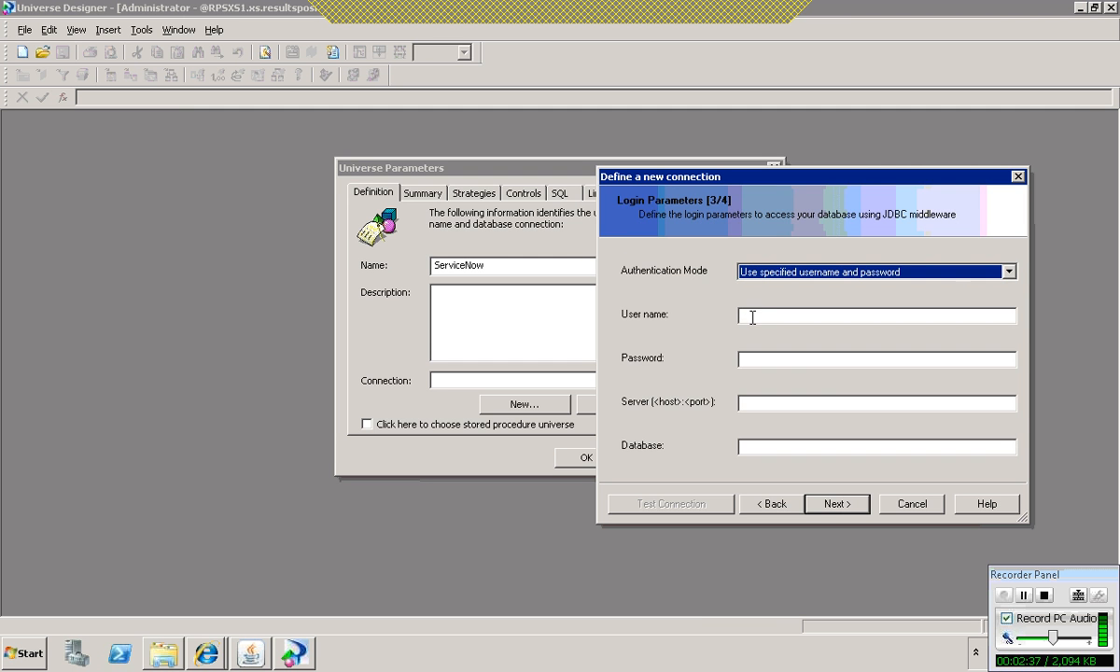
Step: Enter the user name sa and the database password in the connection's login parameters
left_click(751, 316)
type("sa")
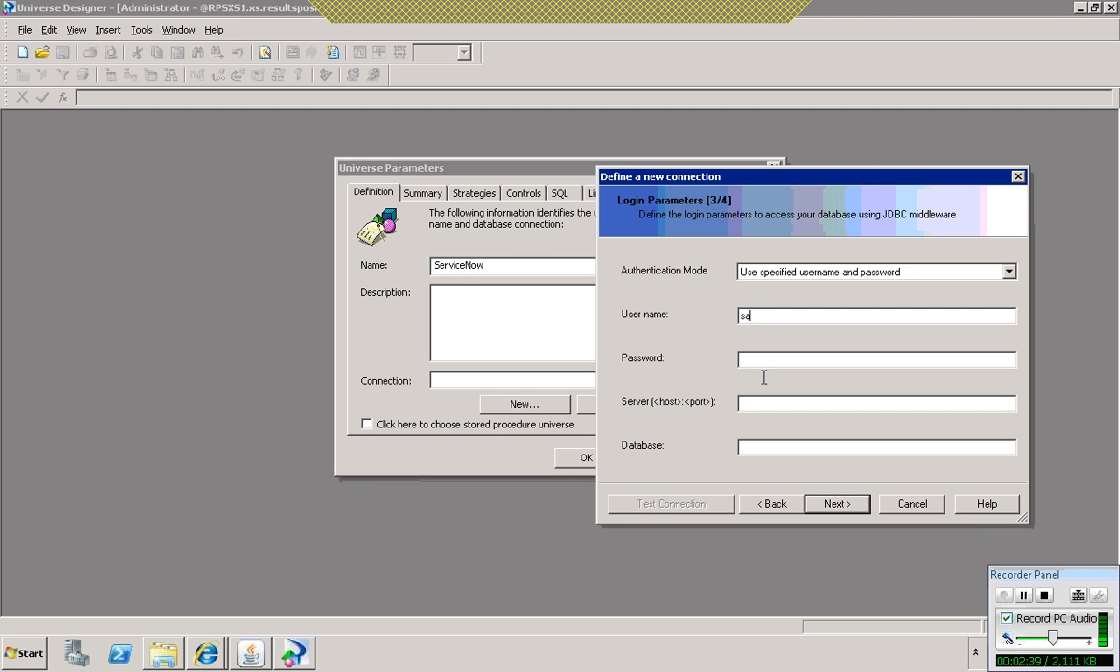
left_click(766, 360)
type("*********")
Step: Set the connection's server to 65.98.86.117 and its database to ServiceNow
left_click(773, 403)
type("65.98.86.117")
left_click(764, 447)
type("Service")
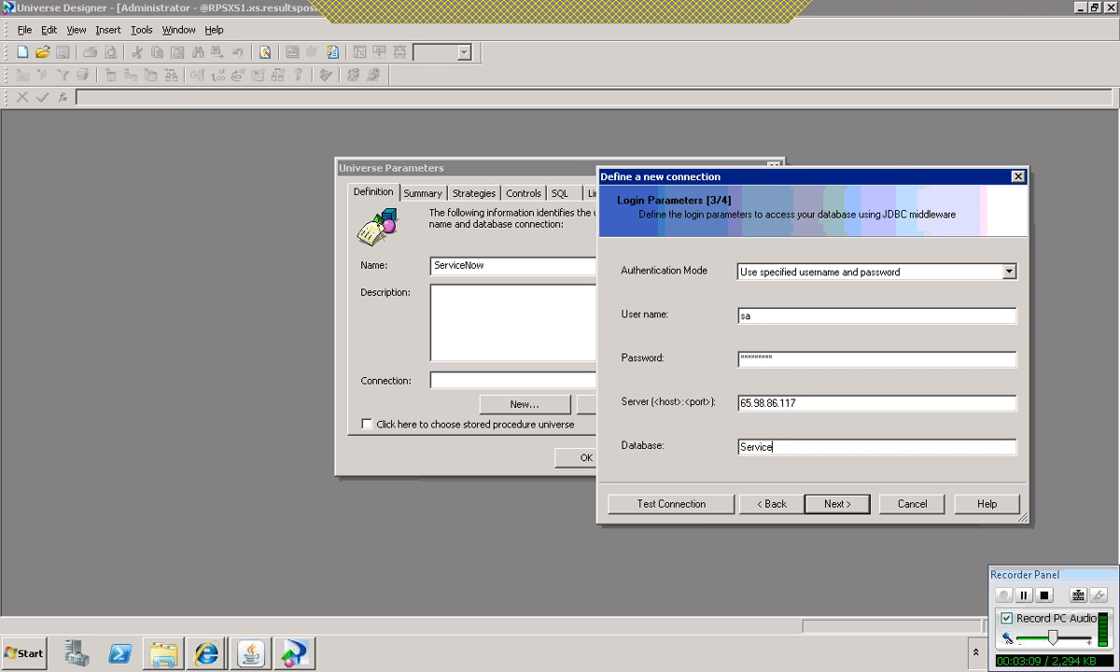
type("_N")
type("o")
key("BackSpace")
key("BackSpace")
key("BackSpace")
type("Now")
Step: Test the database connection with the entered login parameters
left_click(695, 502)
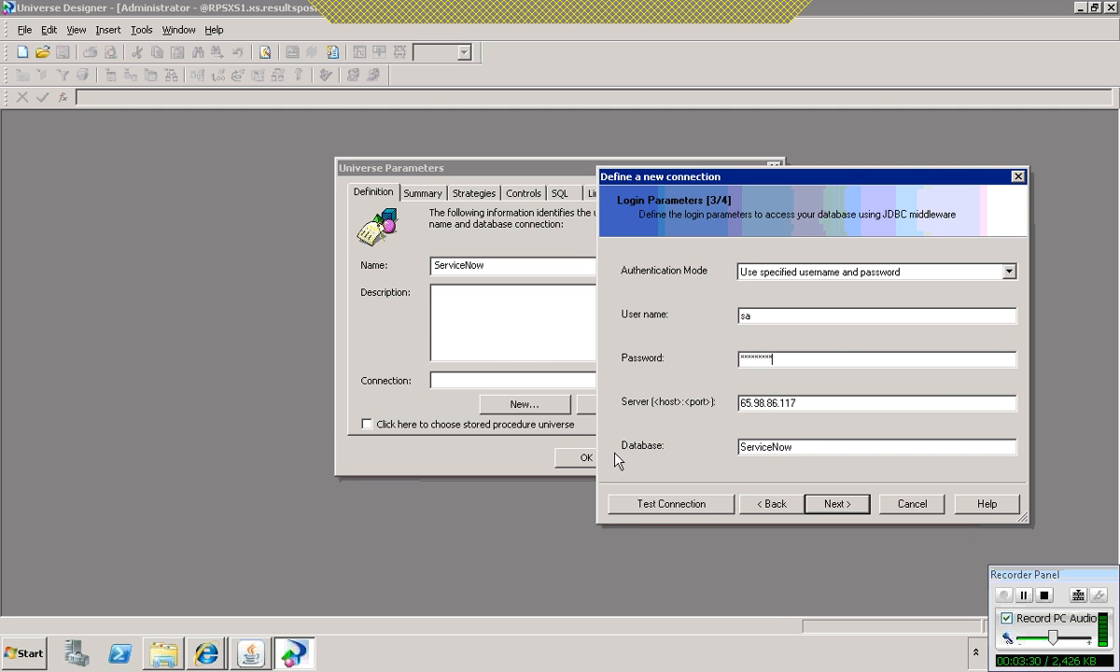
left_click(665, 504)
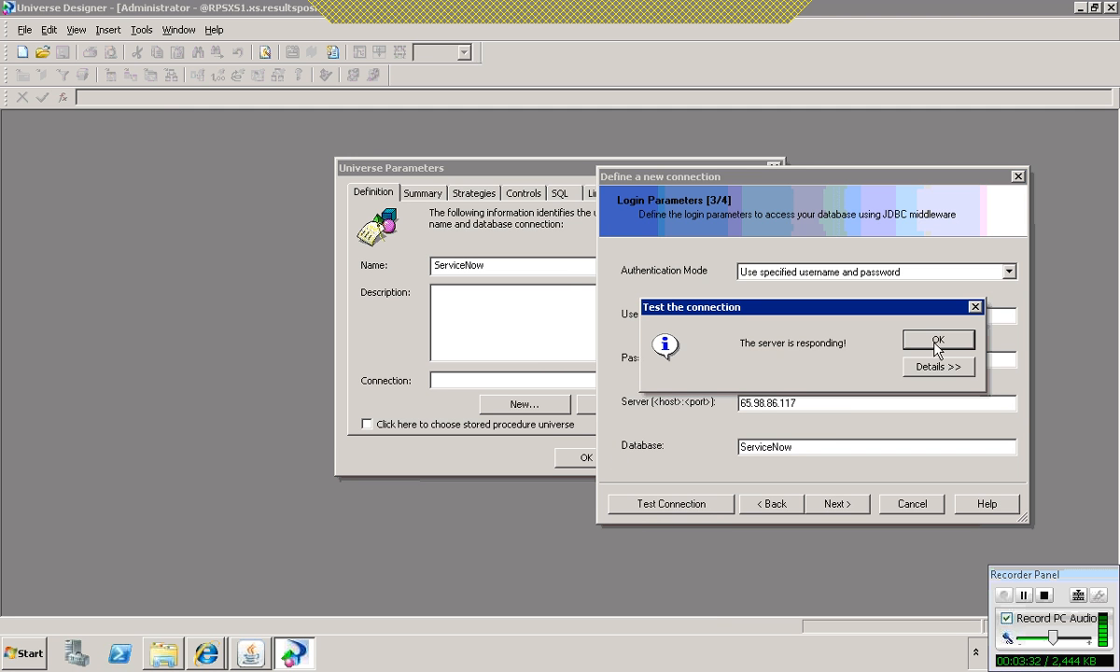
left_click(936, 342)
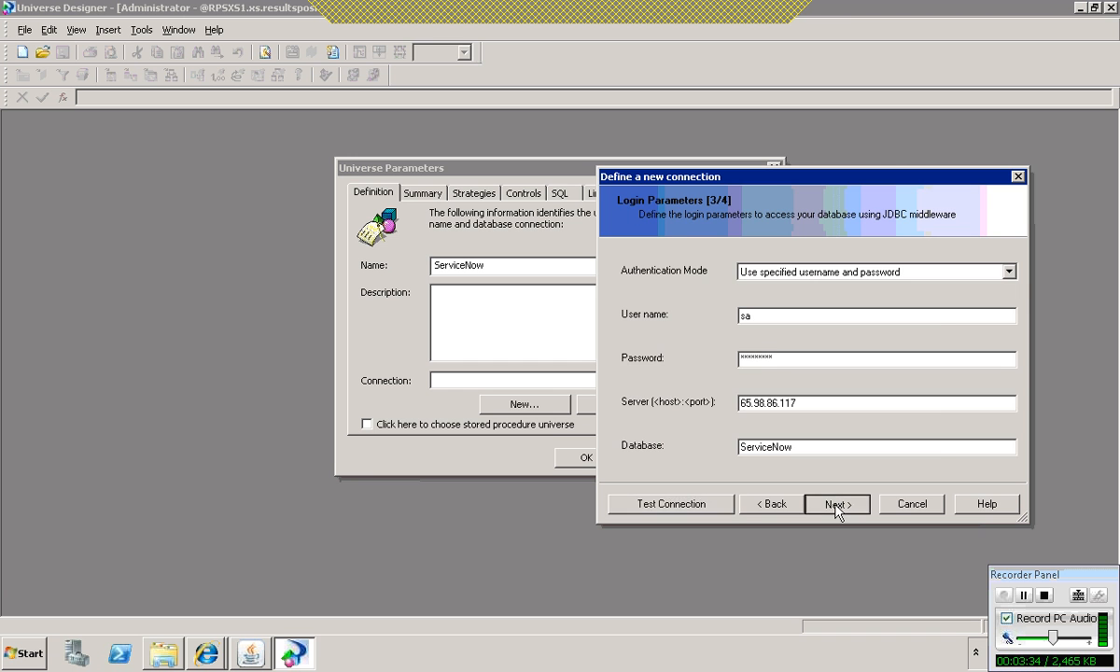
Step: Finish the connection with its default configuration parameters and create the ServiceNow universe
left_click(838, 509)
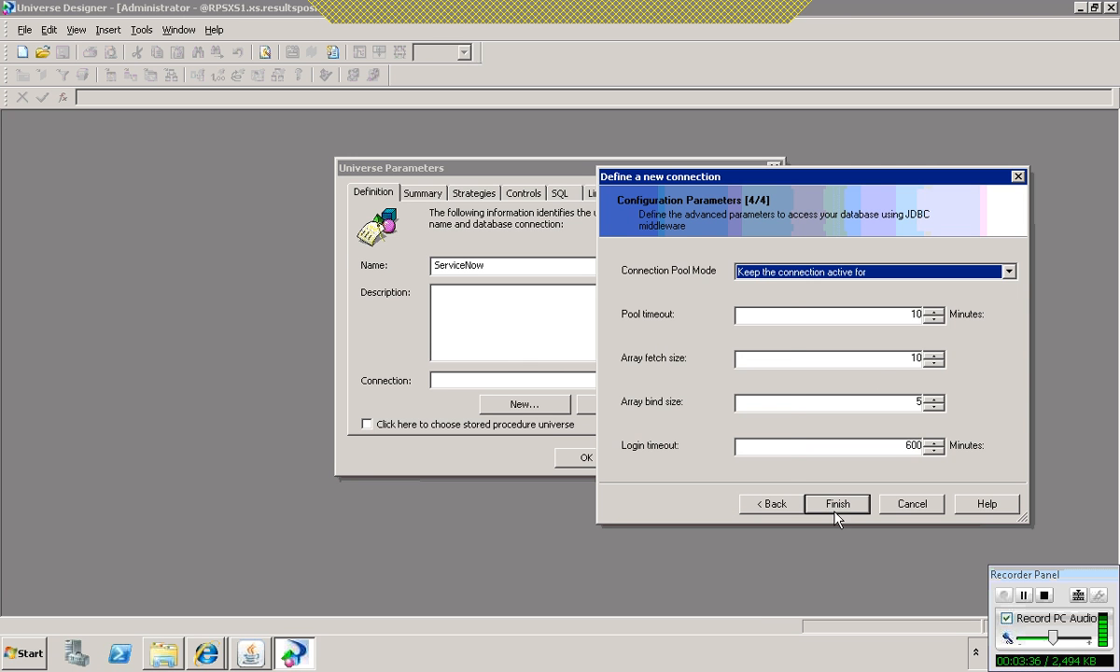
left_click(838, 507)
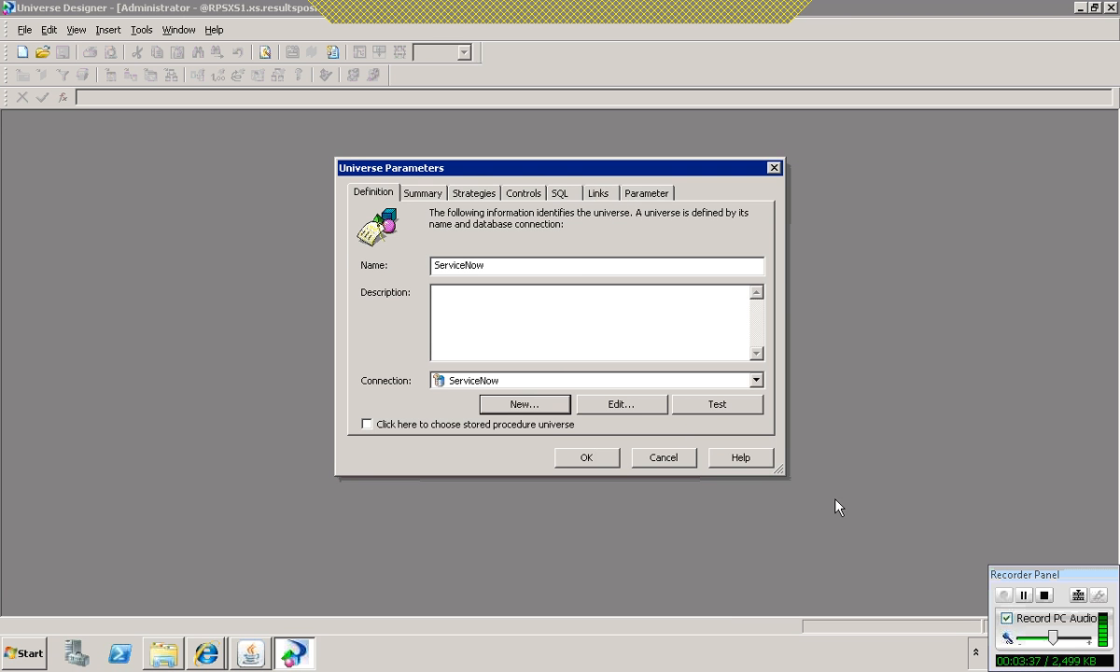
left_click(601, 460)
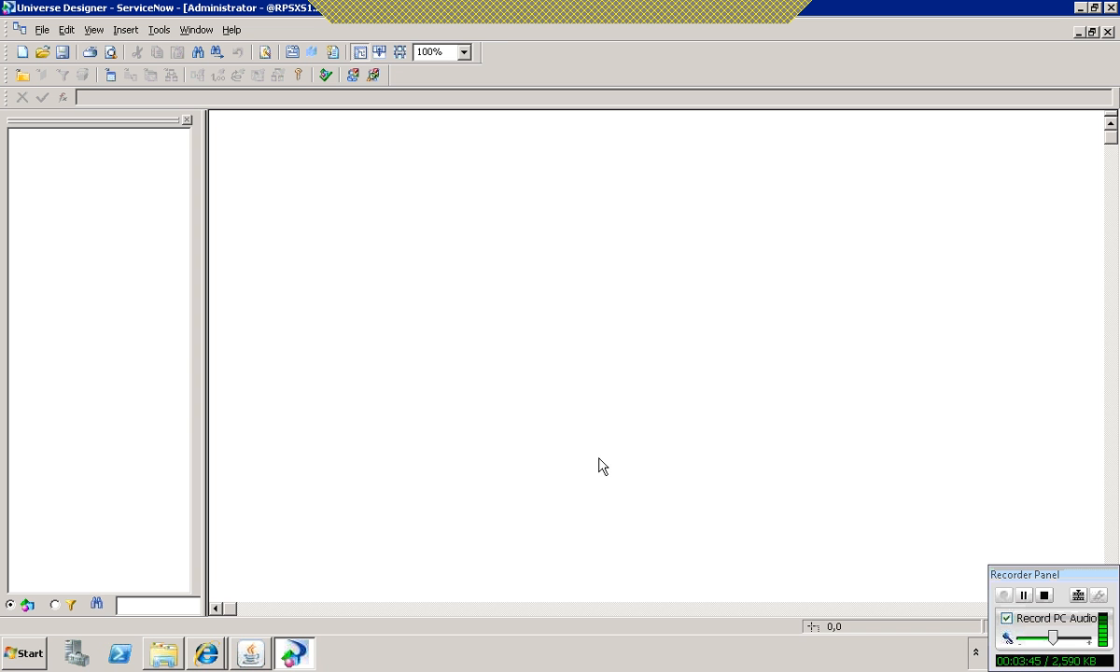
Step: Insert the Incidents and PERIOD_DIM_V tables from the ServiceNow database's dbo schema into the universe
right_click(296, 199)
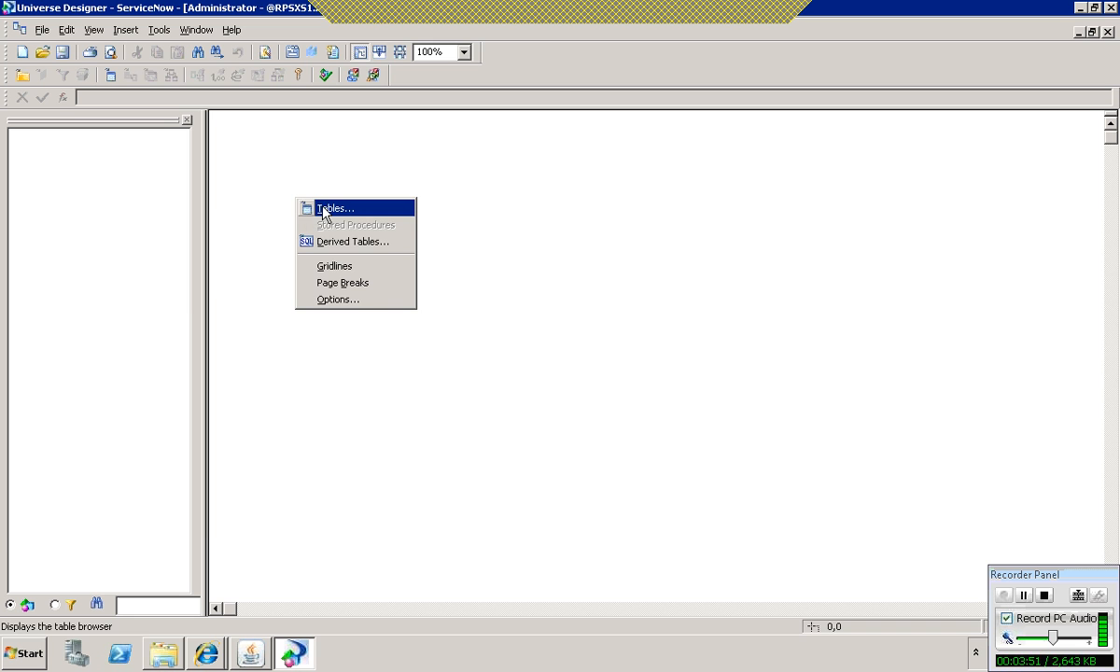
left_click(321, 209)
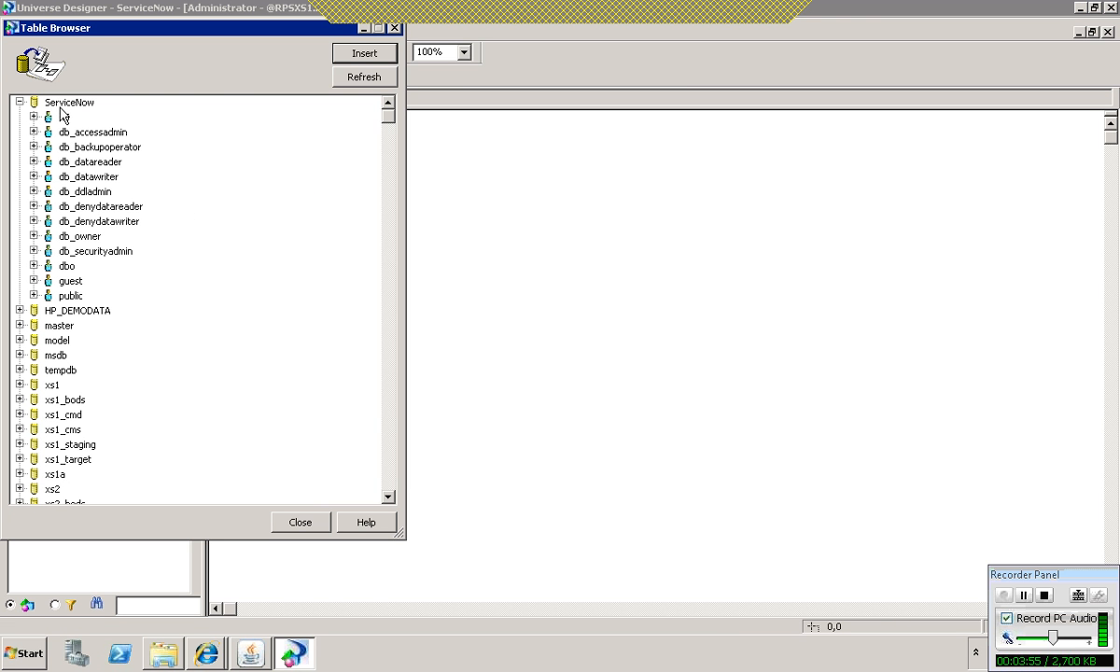
left_click(34, 267)
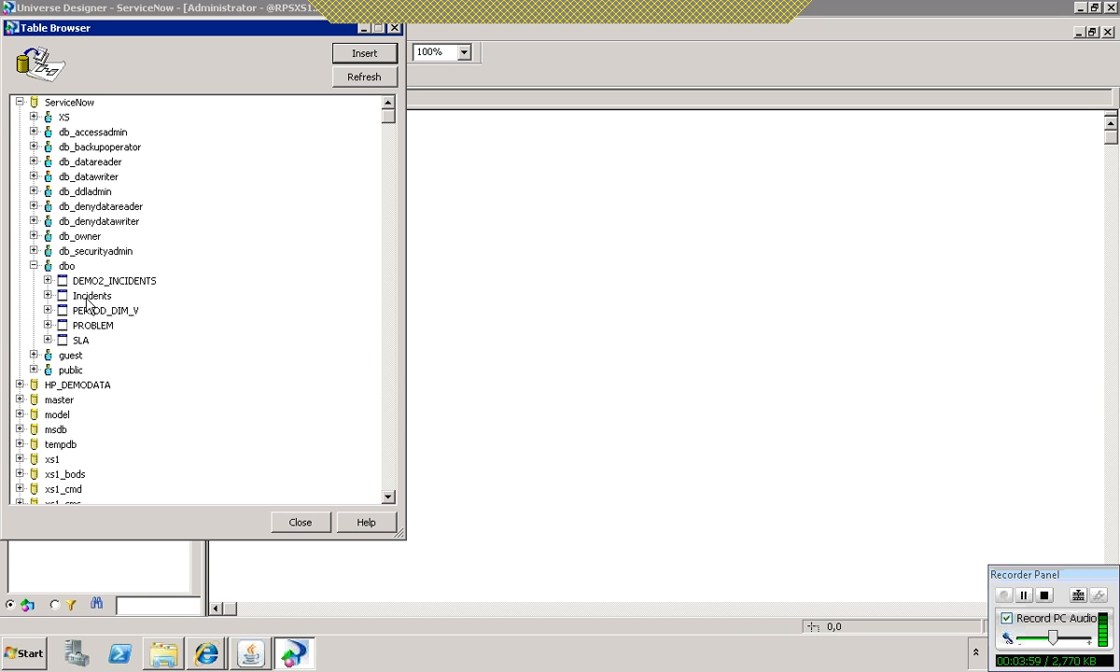
left_click(89, 297)
left_click(98, 311, "ctrl")
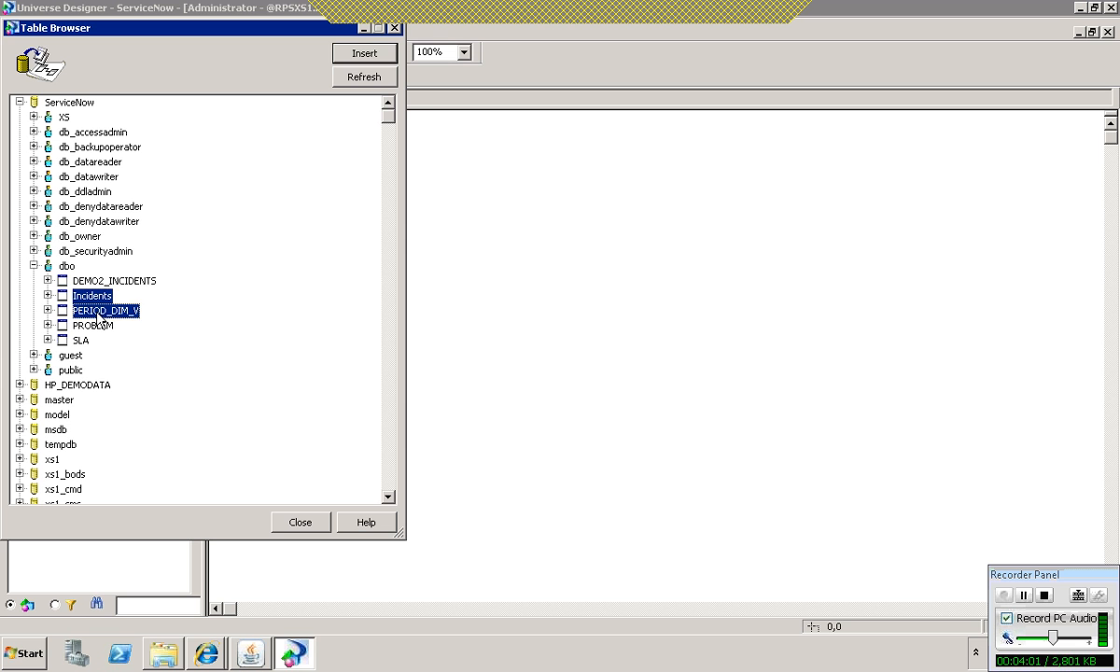
left_click(368, 52)
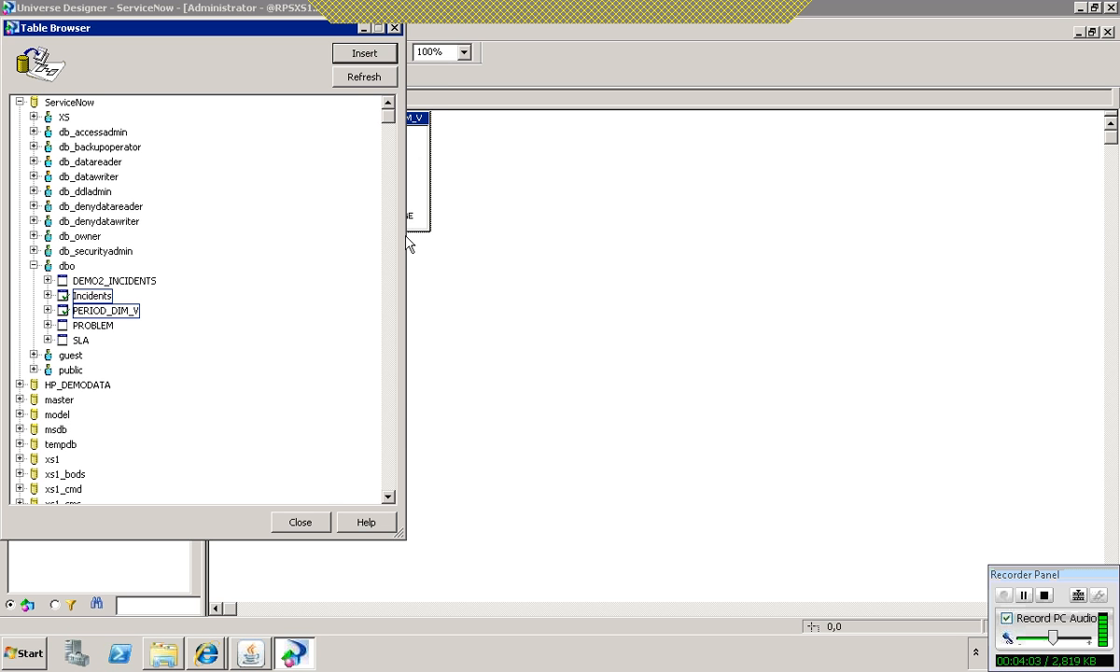
left_click(318, 520)
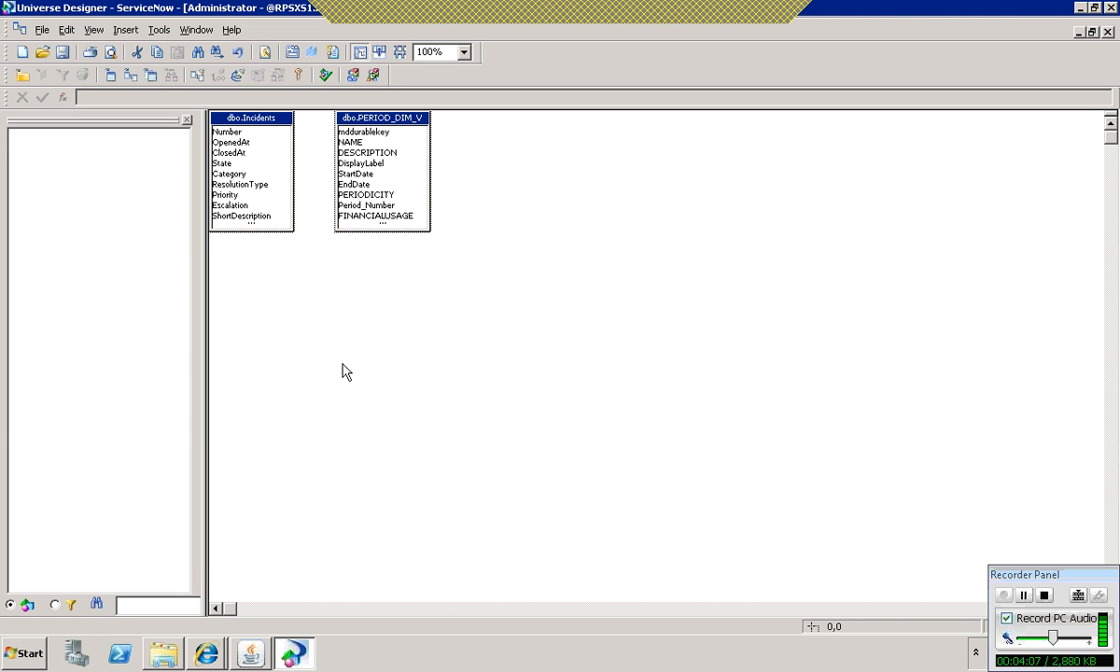
Step: Arrange the two tables farther apart near the middle of the canvas and join Incidents.OpenedAt to PERIOD_DIM_V.StartDate
left_click_drag(388, 131, 639, 267)
left_click(567, 449)
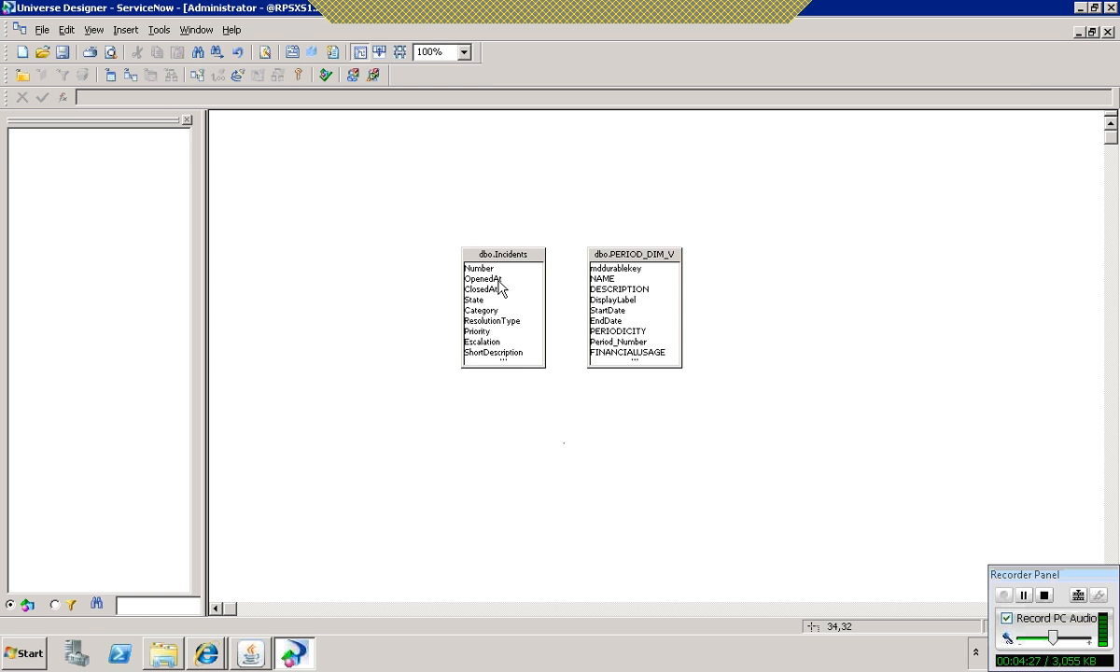
left_click_drag(507, 258, 475, 259)
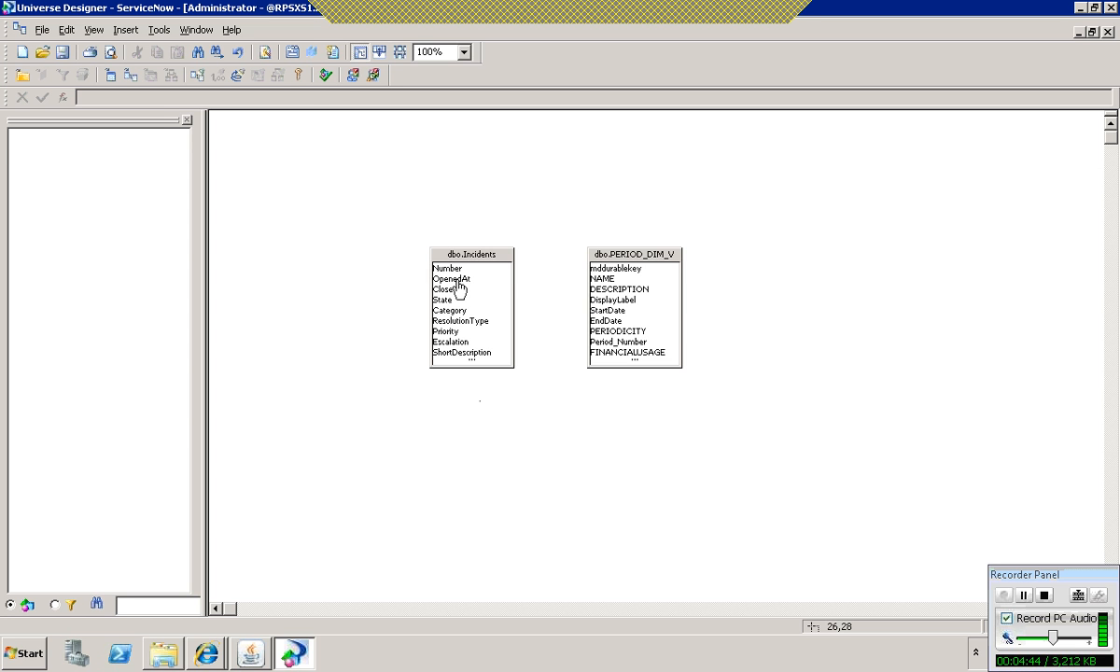
left_click_drag(455, 279, 612, 310)
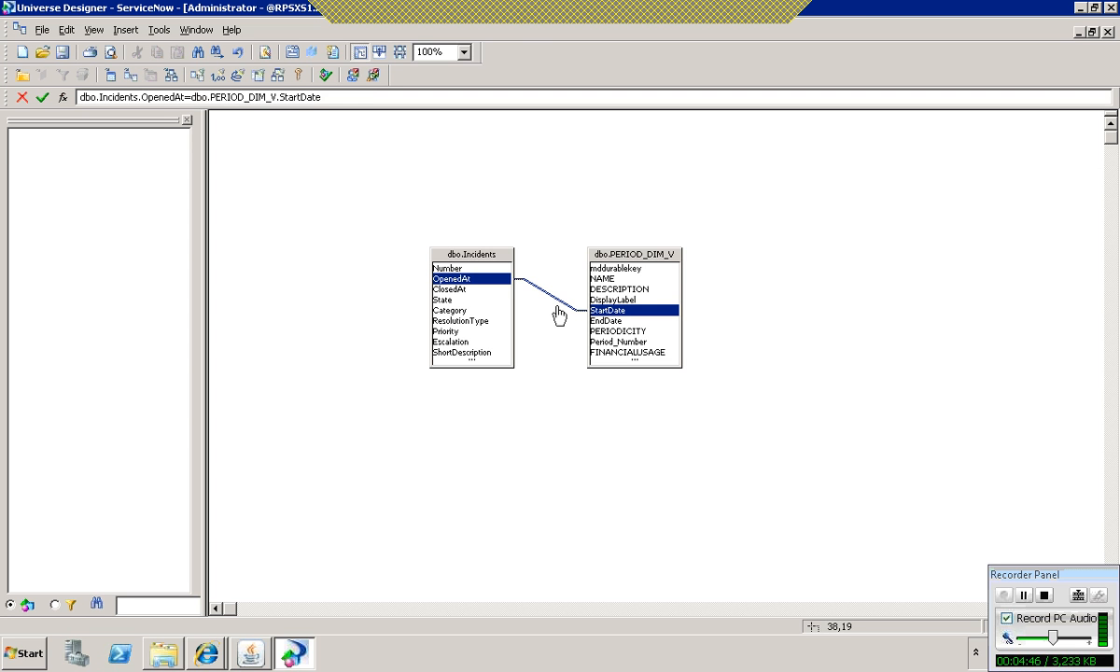
Step: Edit the join's SQL definition, appending "and" followed by a copy of the condition dbo.Incidents.OpenedAt=dbo.PERIOD_DIM_V.StartDate
double_click(558, 308)
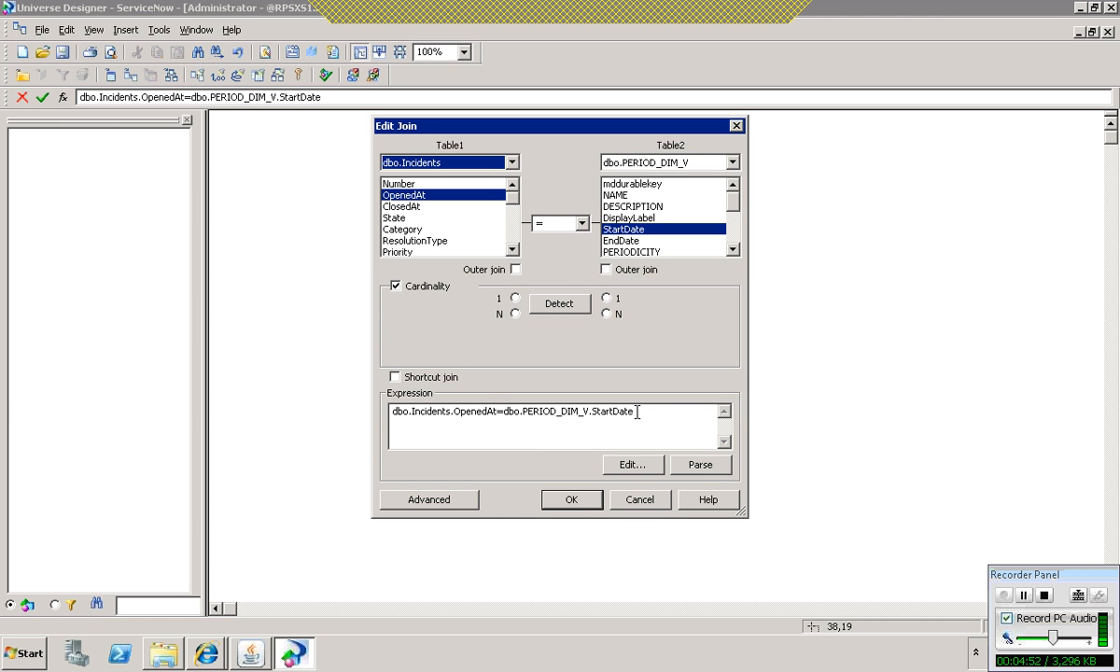
left_click_drag(637, 411, 344, 390)
key("ctrl+c")
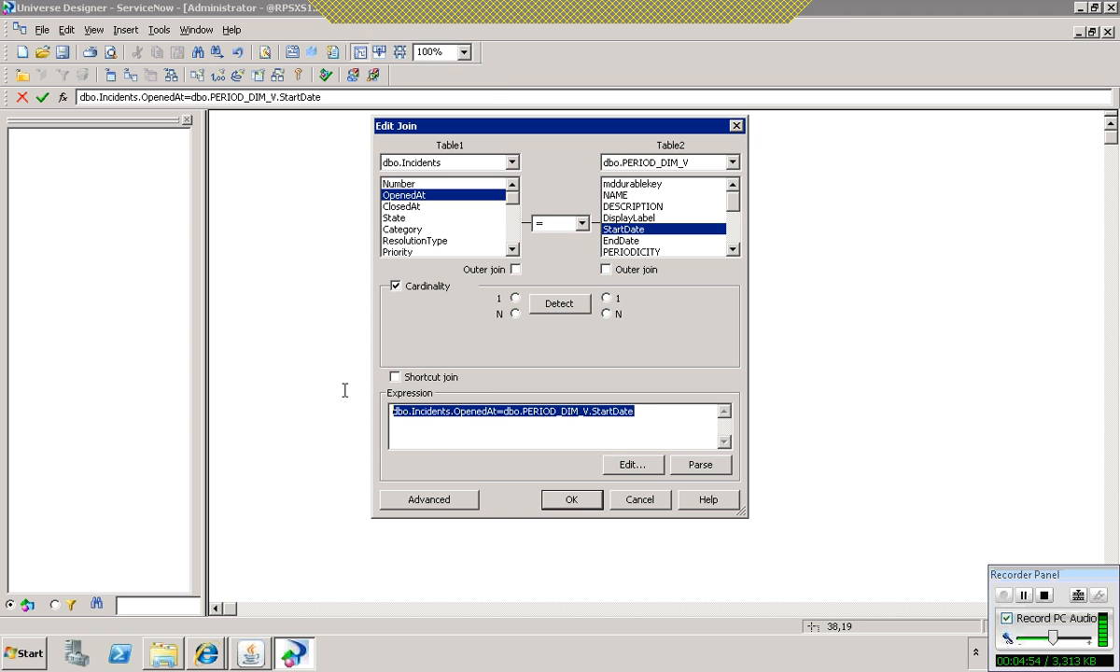
left_click(628, 467)
left_click(602, 180)
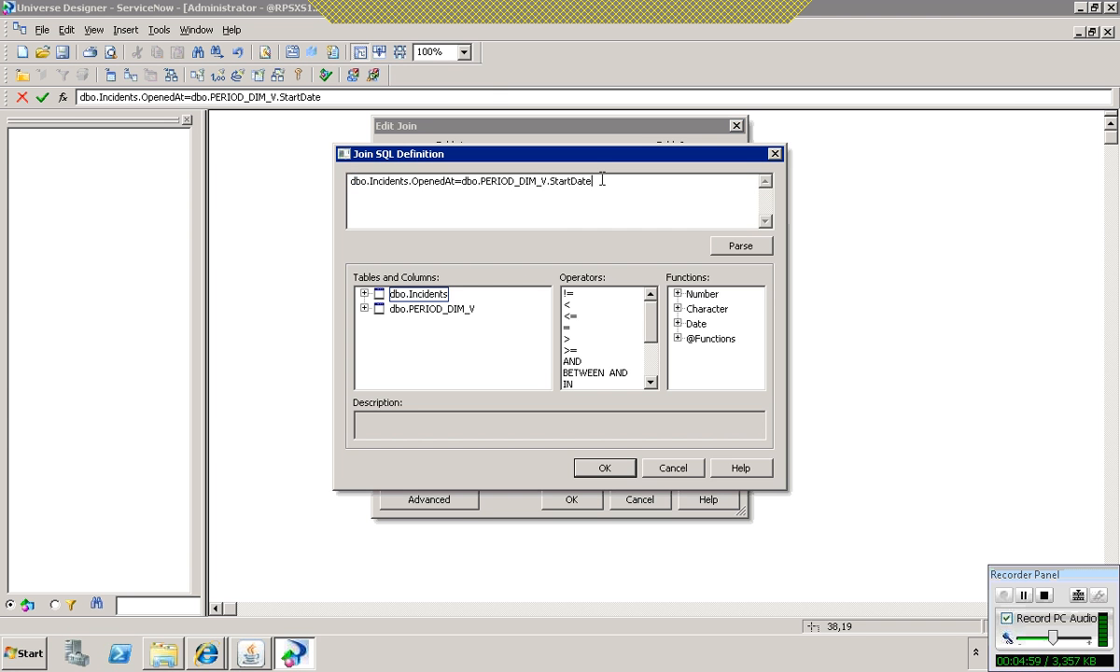
type("and")
key("ctrl+v")
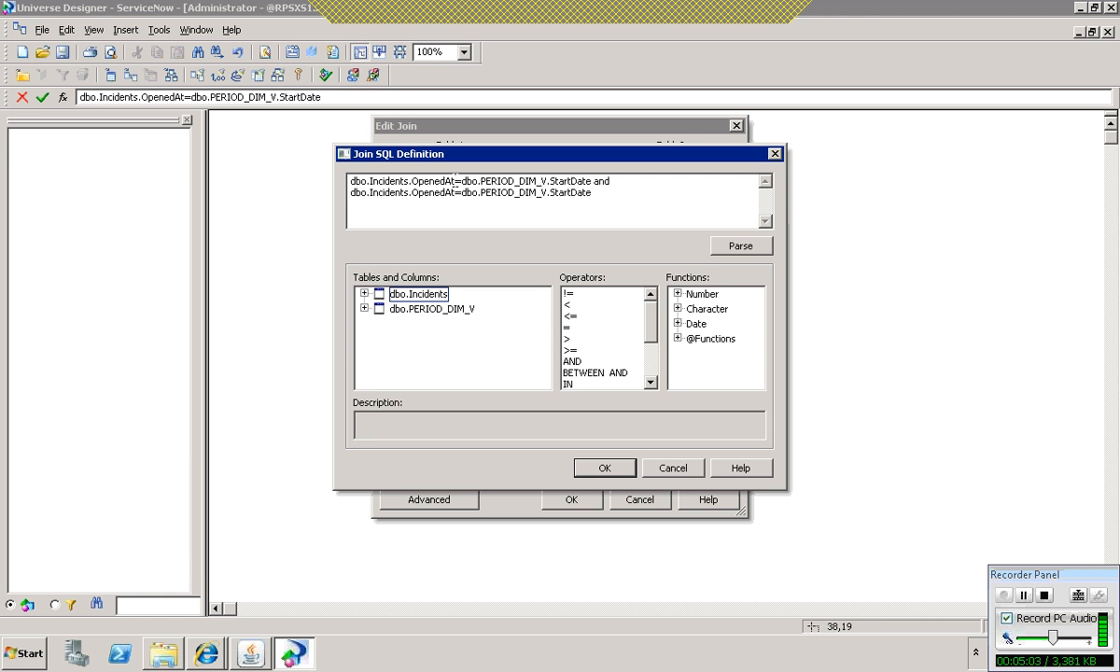
Step: Change the join definition's comparison operators to >= in the first condition and <= in the second
left_click(455, 180)
type(">")
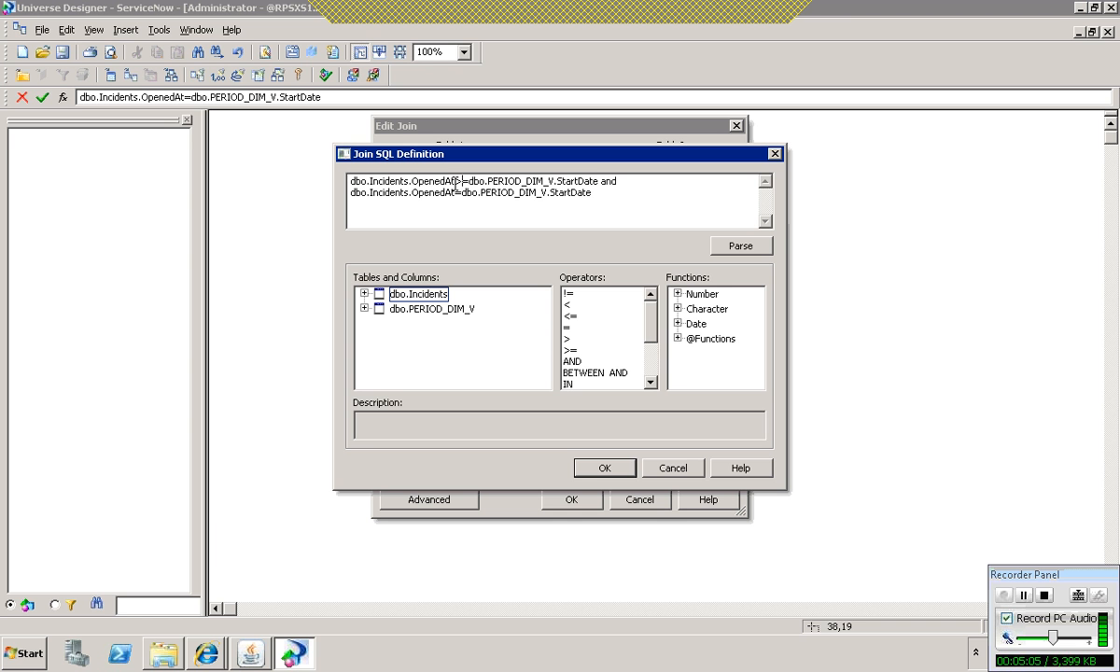
left_click_drag(544, 181, 508, 173)
left_click(523, 180)
left_click_drag(601, 182, 563, 182)
left_click(590, 182)
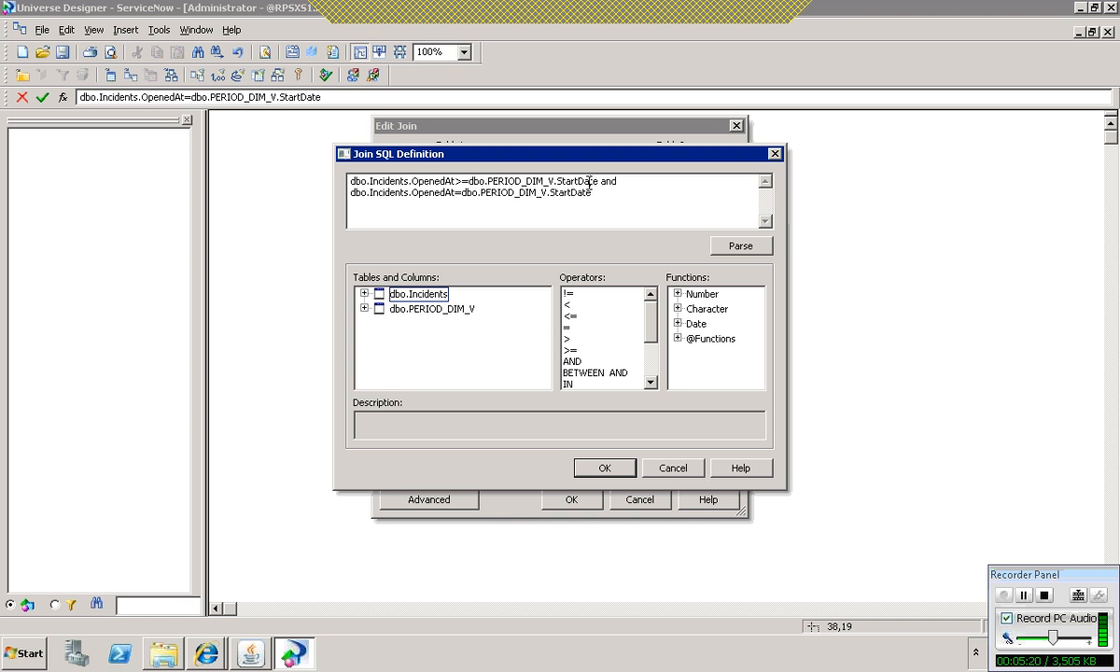
left_click(457, 195)
type("<")
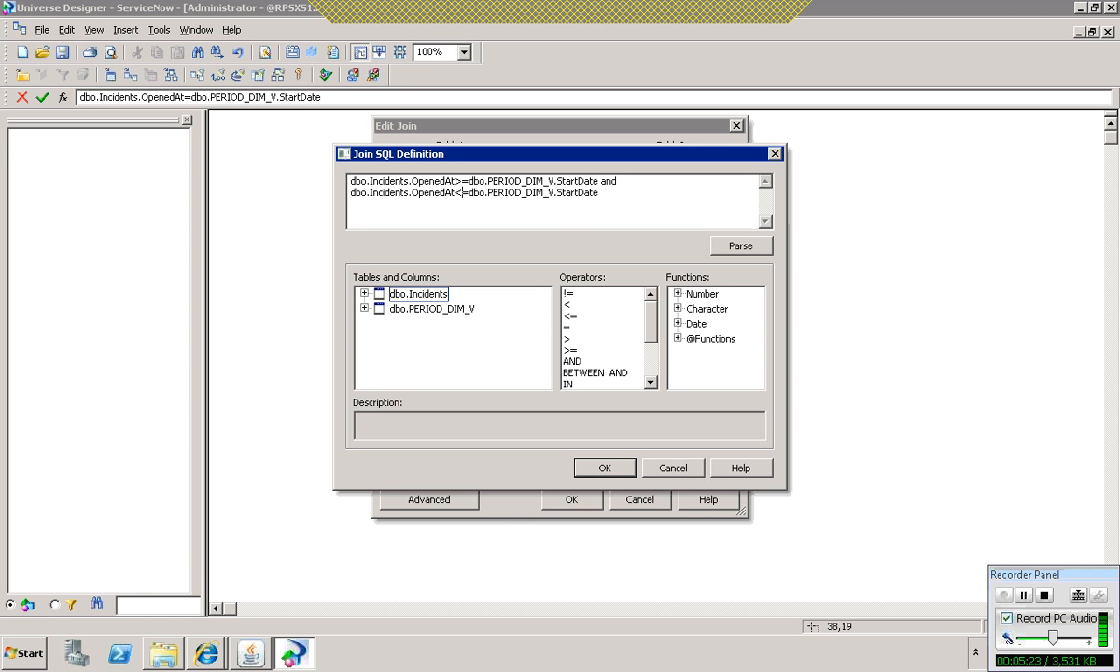
Step: Change the second condition's column to dbo.PERIOD_DIM_V.EndDate and parse the join SQL definition
left_click(579, 195)
key("BackSpace")
key("BackSpace")
key("BackSpace")
key("BackSpace")
key("BackSpace")
type("End")
left_click(756, 250)
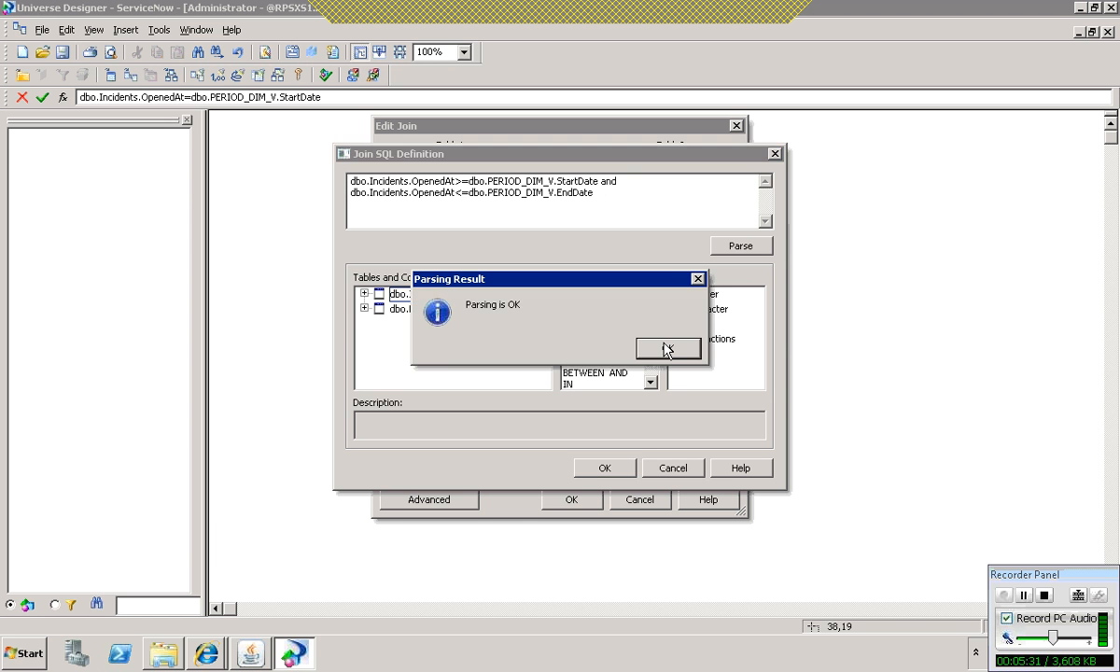
left_click(670, 348)
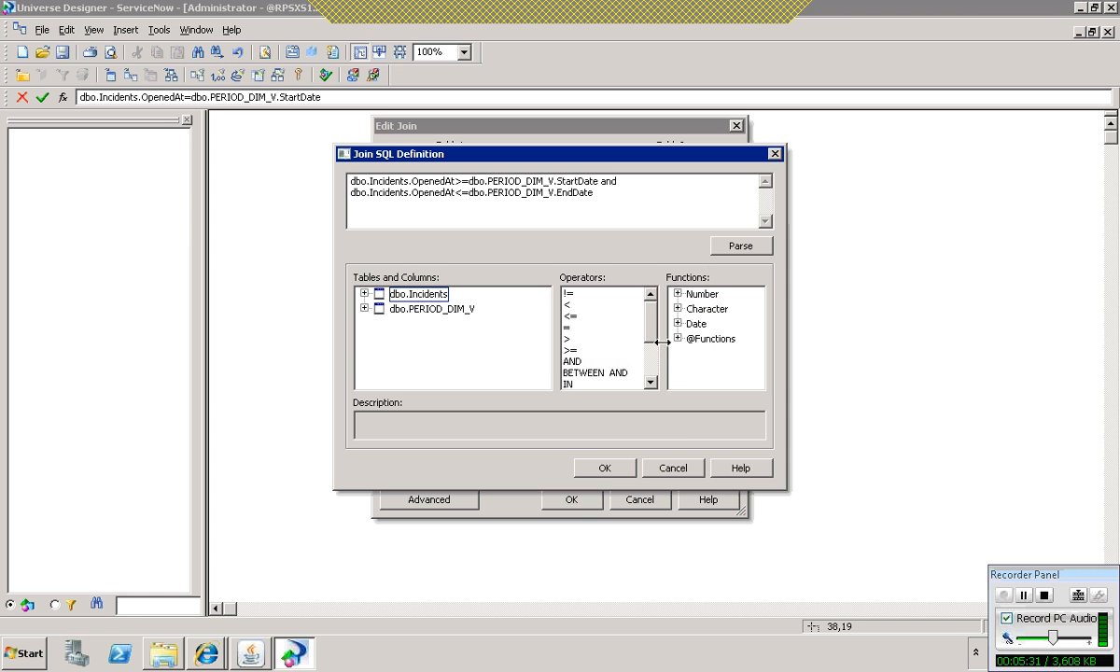
Step: Accept the edited join expression, then detect the cardinality between Incidents and PERIOD_DIM_V and apply the join
left_click(608, 468)
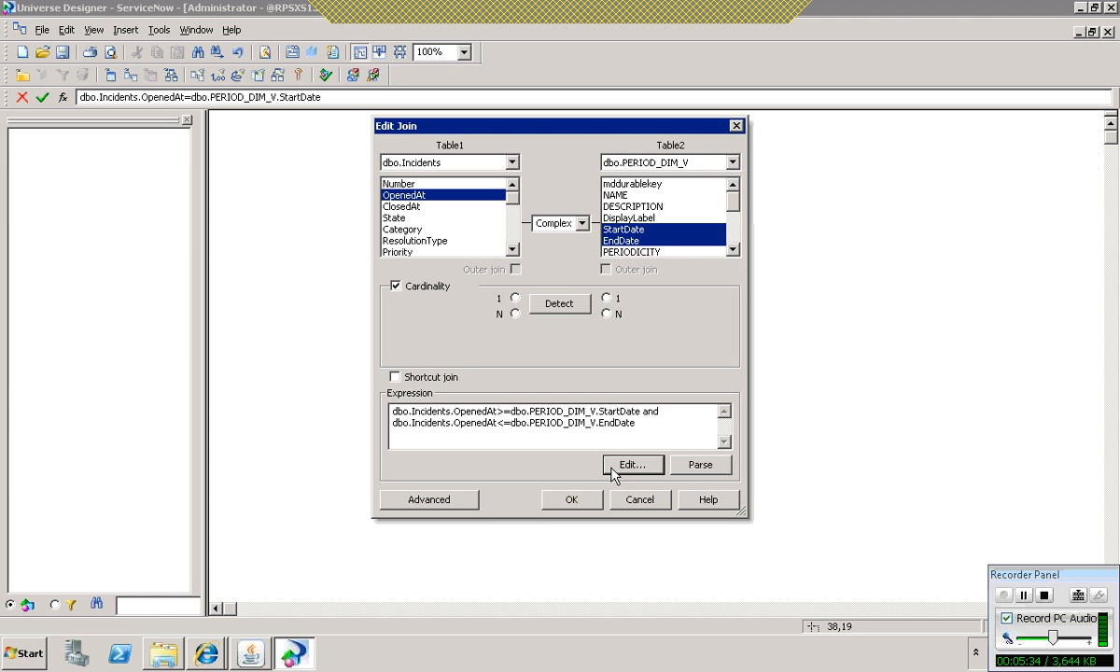
left_click(561, 305)
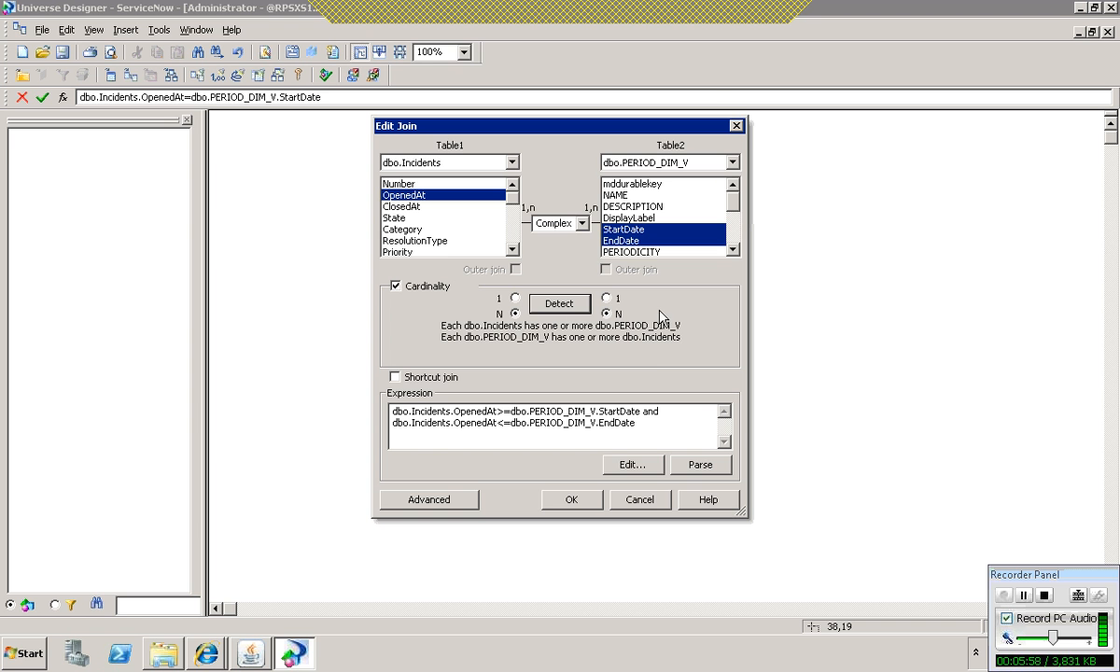
left_click(573, 497)
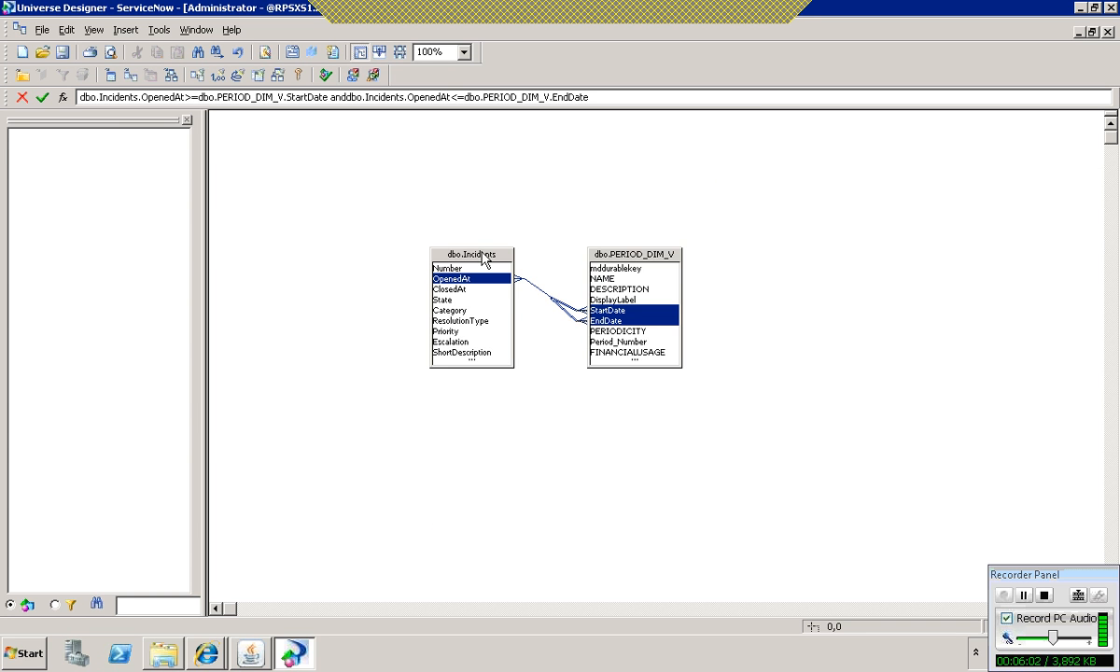
Step: Create universe classes from the PERIOD_DIM_V table and the Incidents table, in that order
left_click(633, 262)
left_click_drag(633, 261, 78, 160)
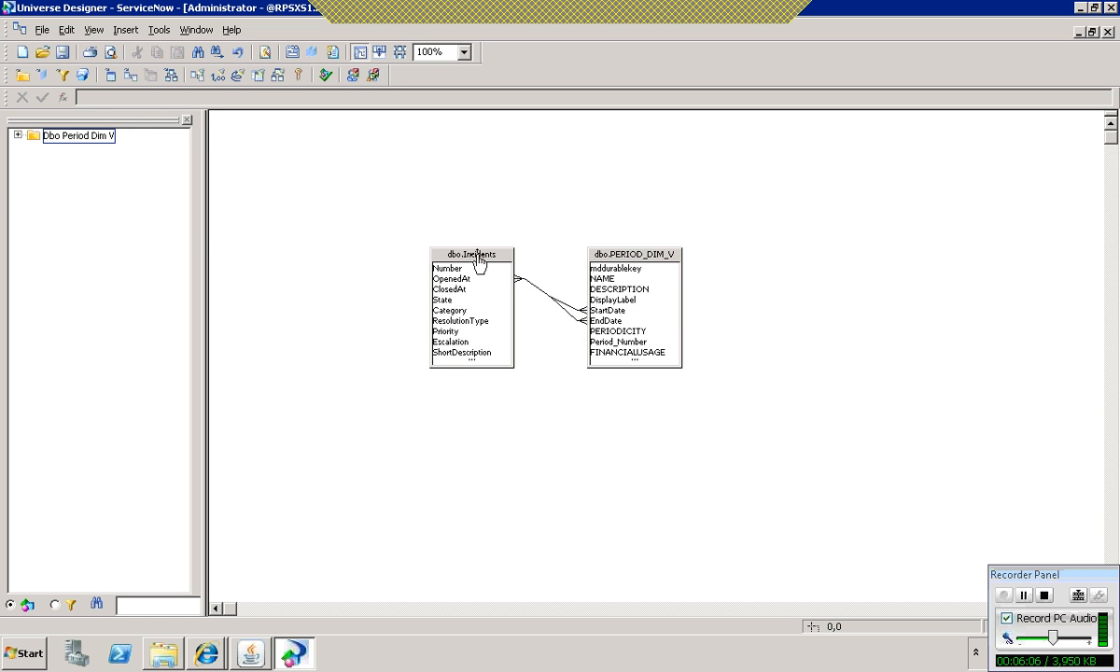
left_click_drag(476, 256, 40, 138)
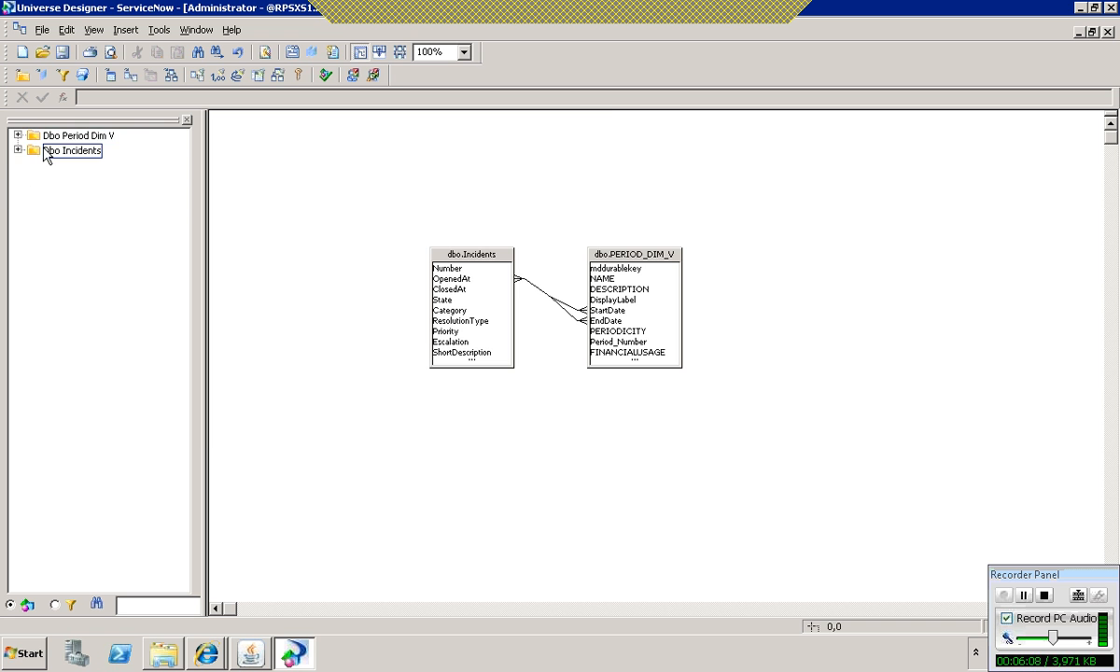
Step: Rename the Dbo Period Dim V class as Period
double_click(56, 135)
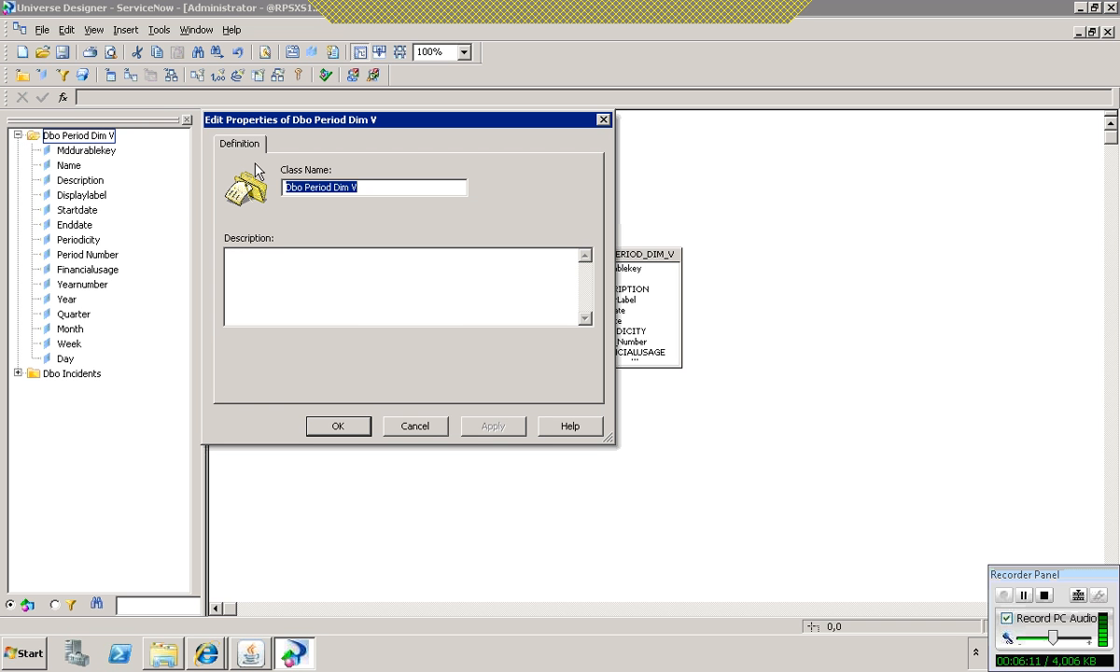
type("Period")
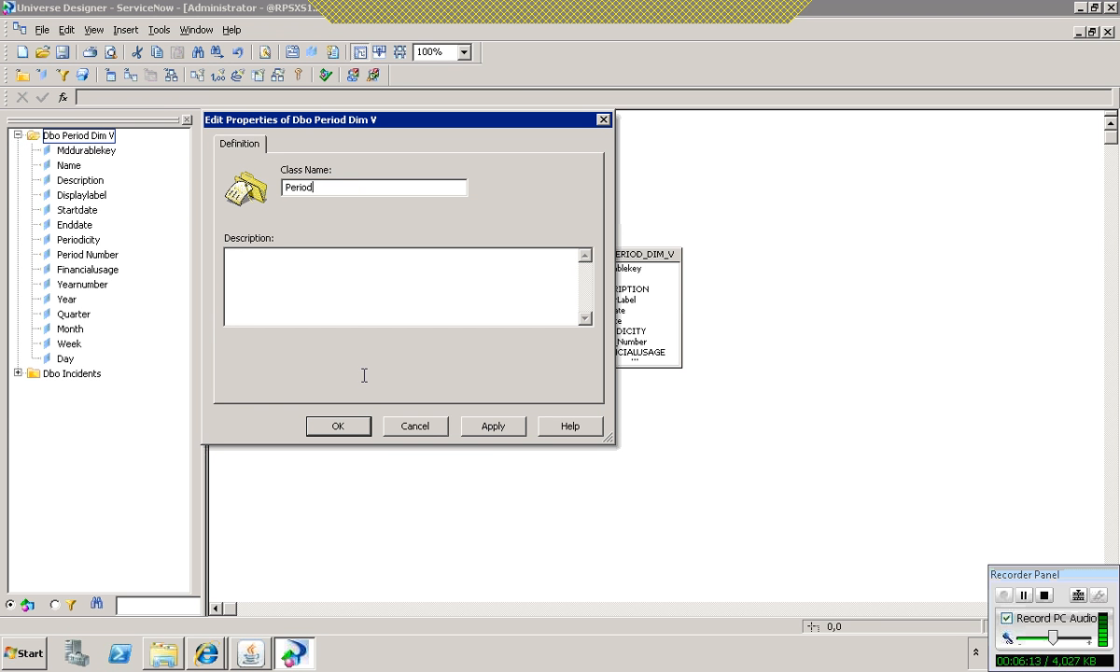
left_click(493, 425)
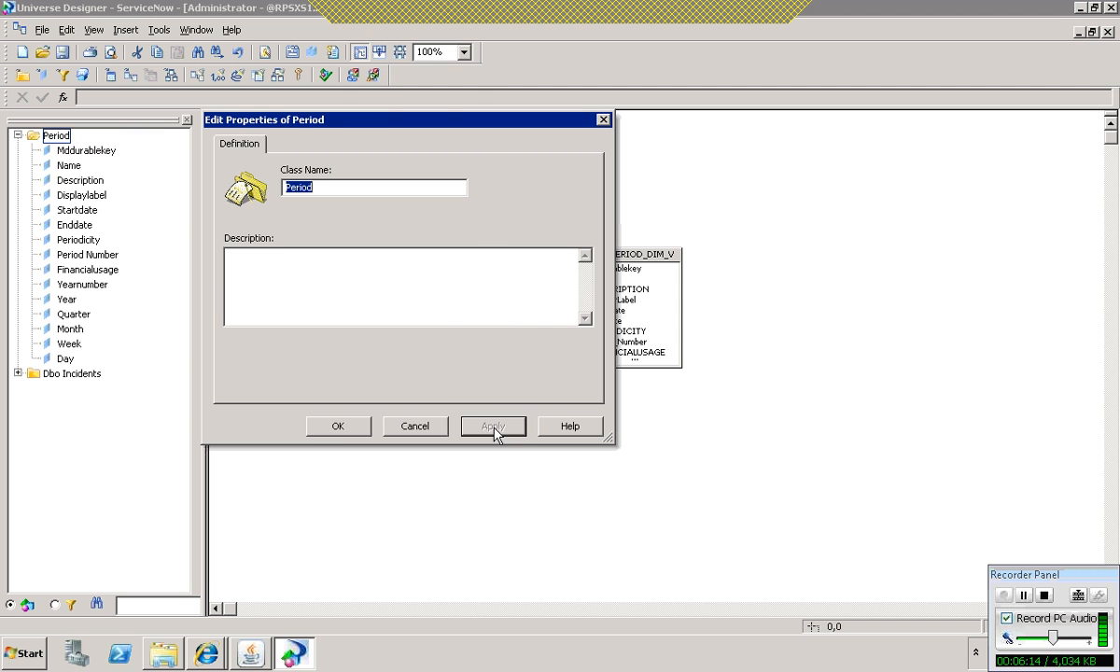
left_click(344, 424)
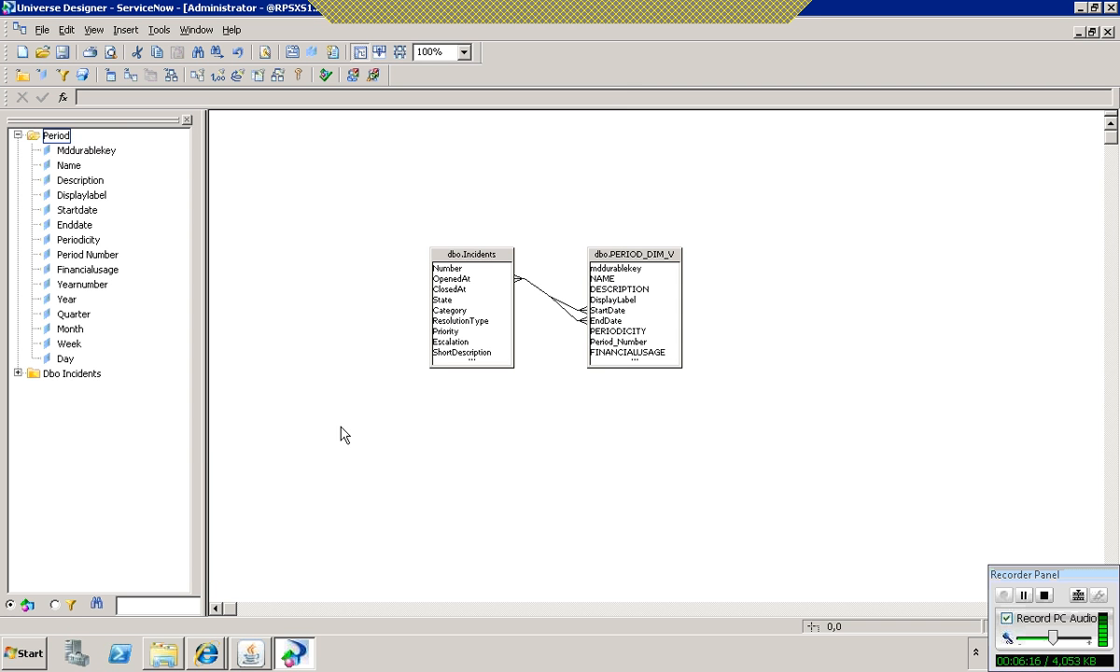
Step: Review the objects in the Dbo Incidents class and rename the class as Incidents
left_click(18, 135)
left_click(17, 149)
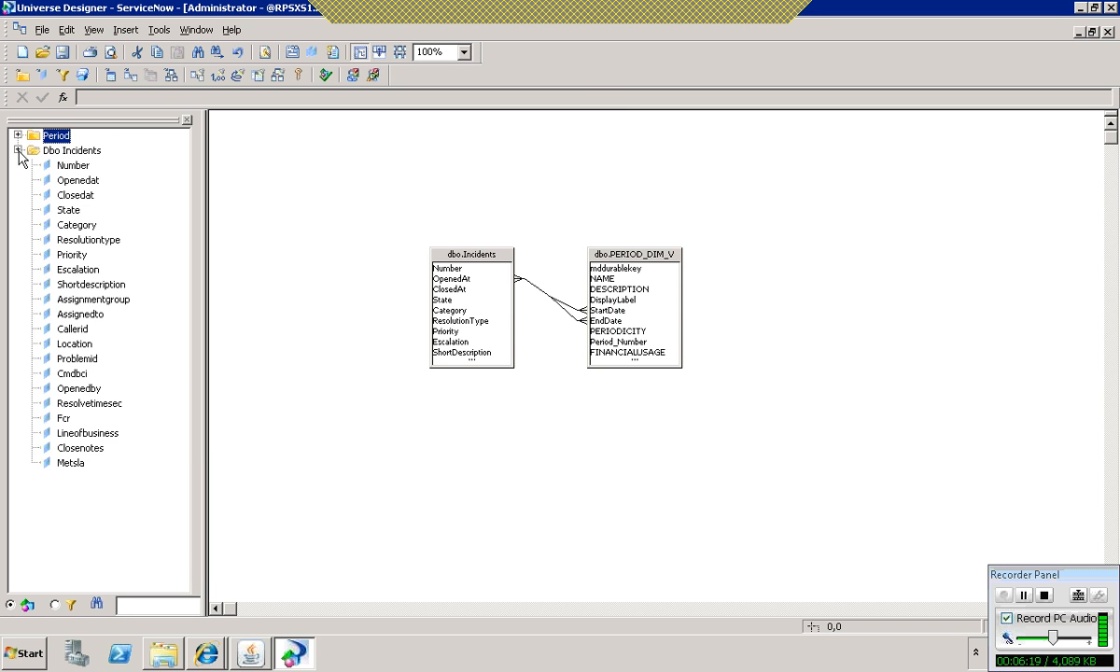
left_click(72, 213)
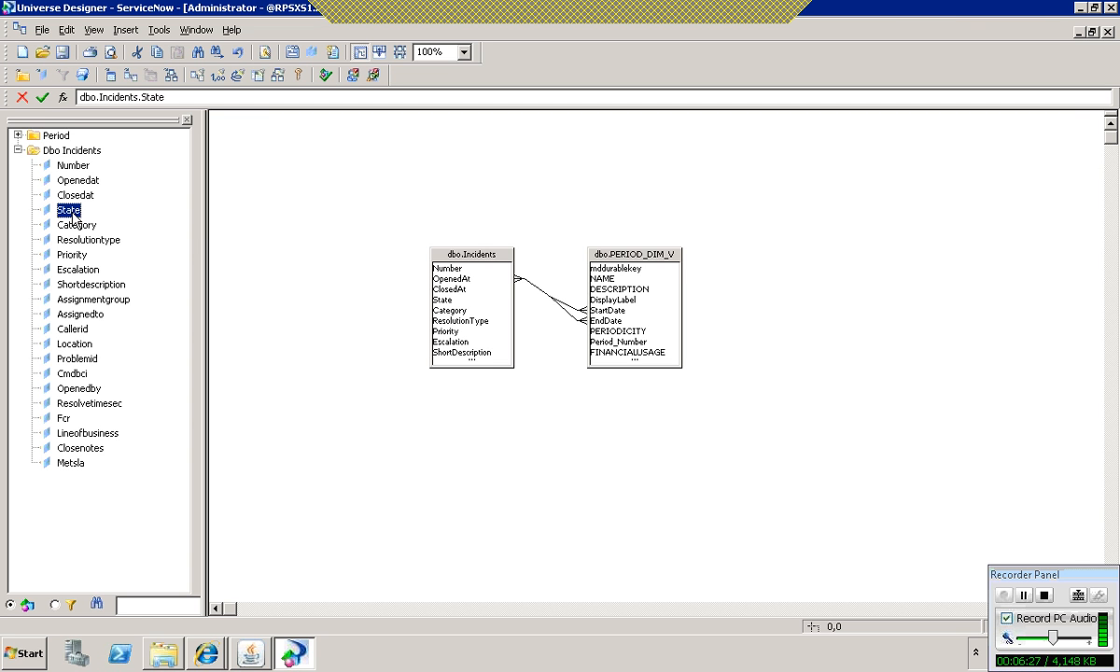
double_click(74, 150)
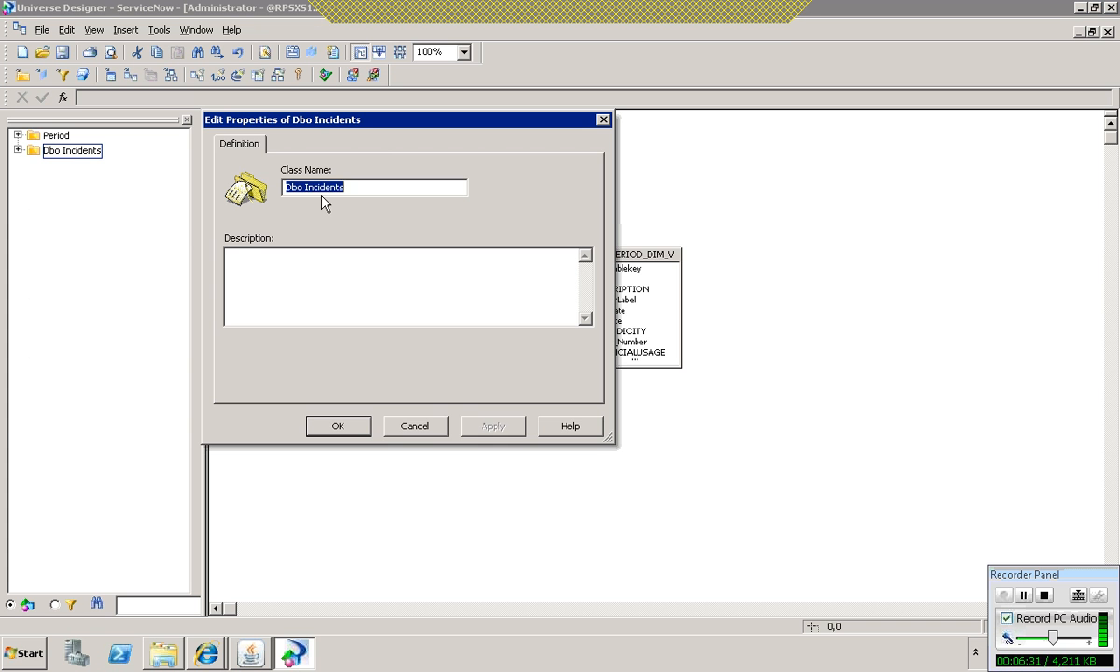
type("Incidents")
left_click(495, 427)
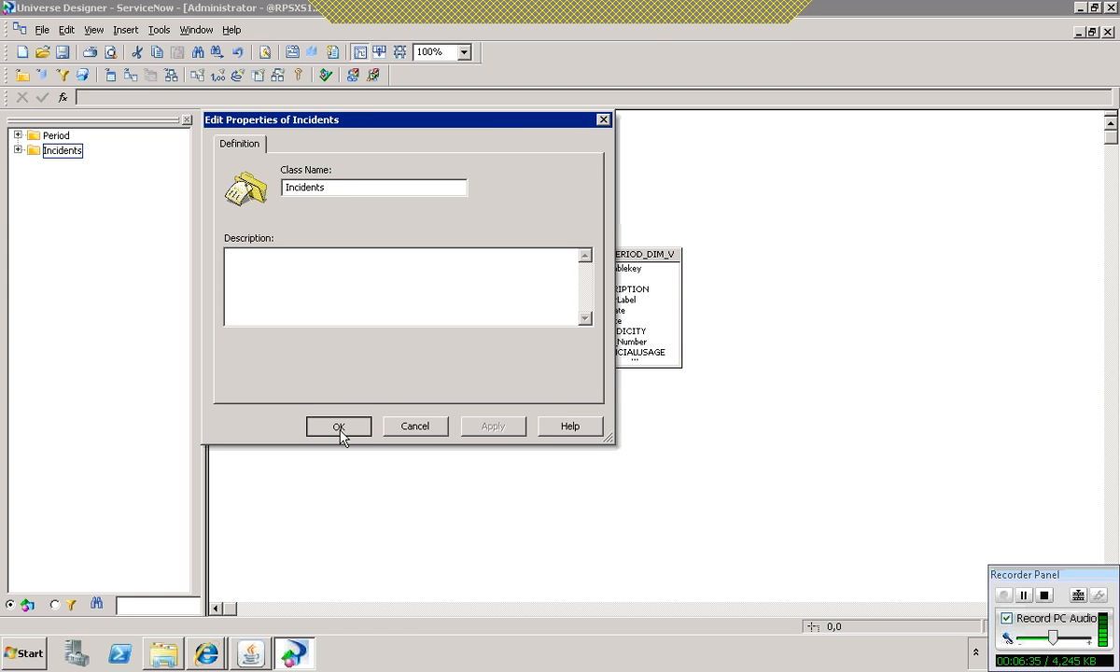
left_click(339, 428)
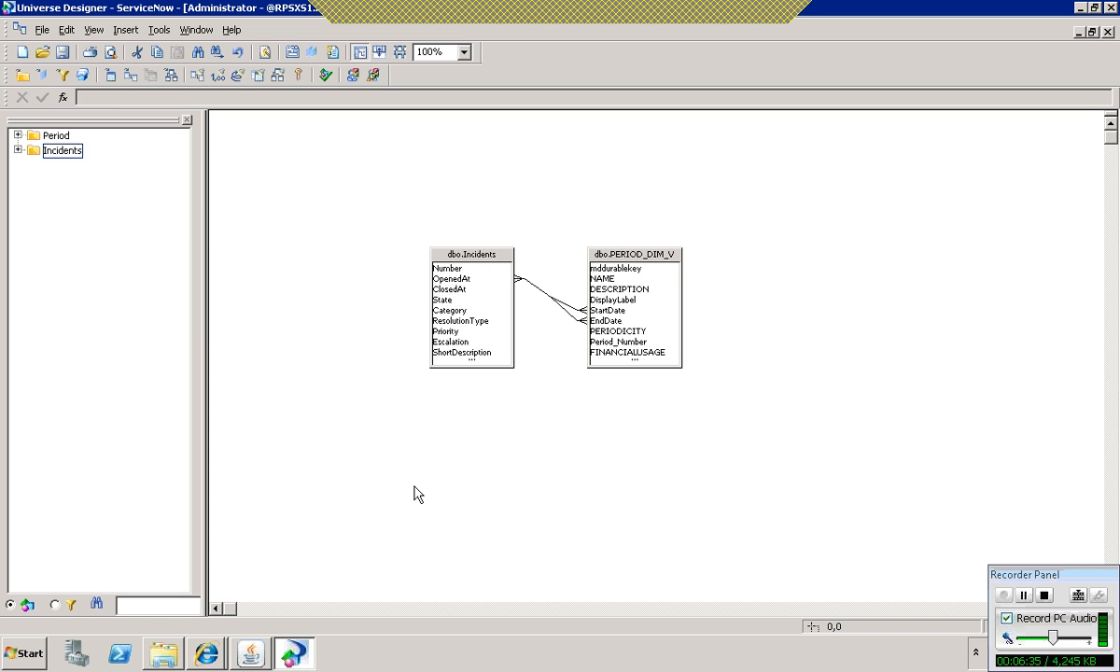
Step: Save the universe as ServiceNow in the XS Studio folder
left_click(42, 29)
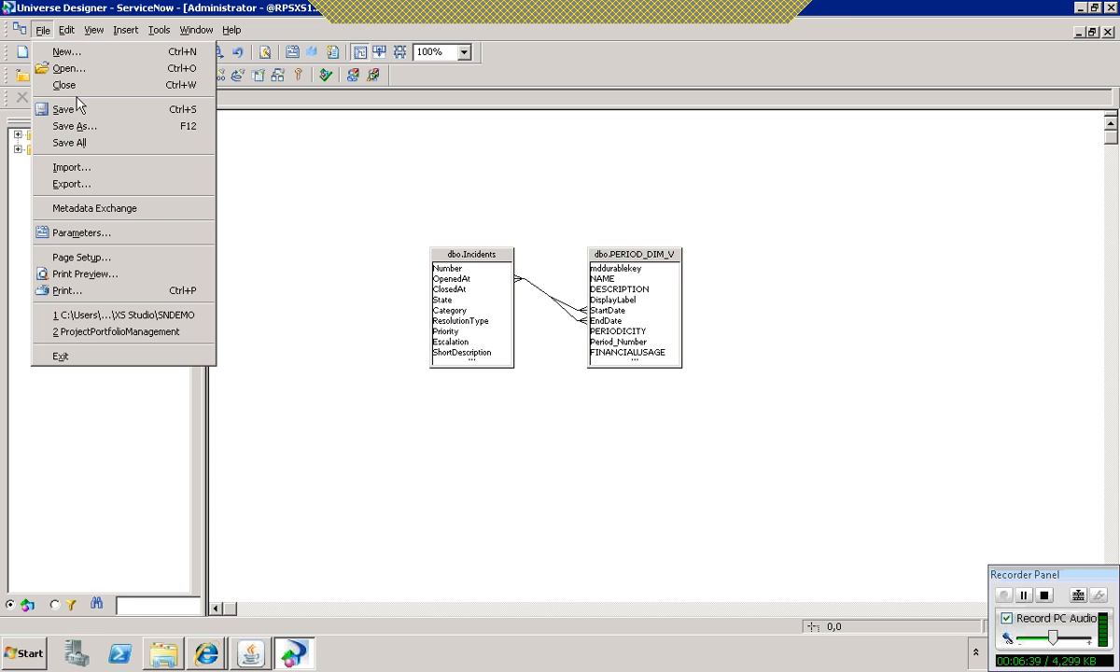
left_click(80, 126)
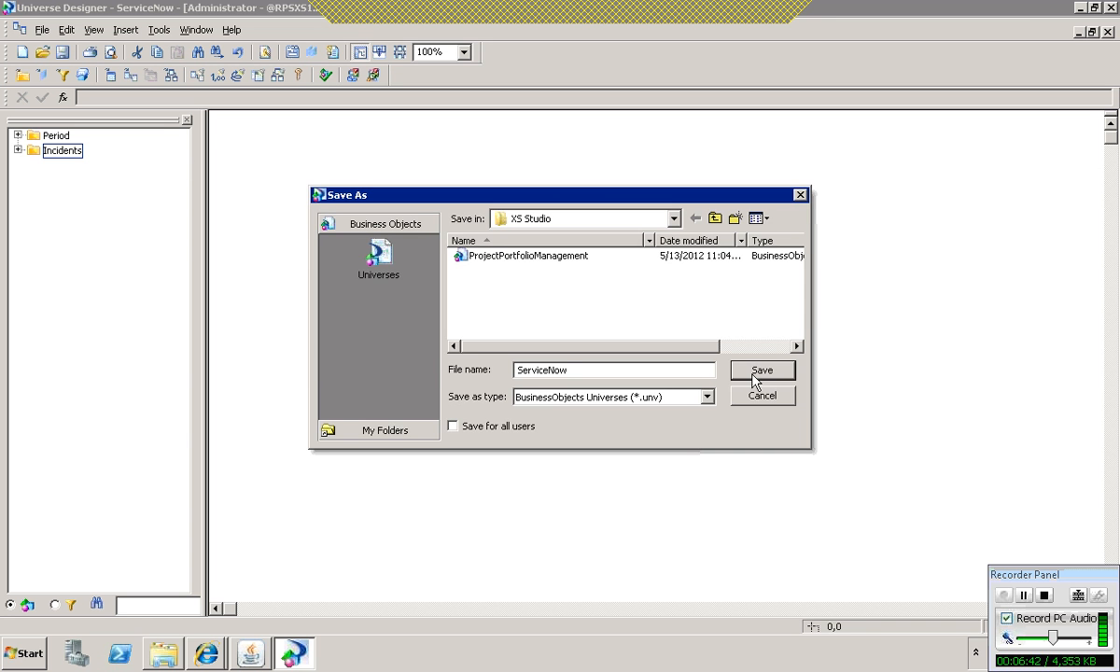
left_click(758, 374)
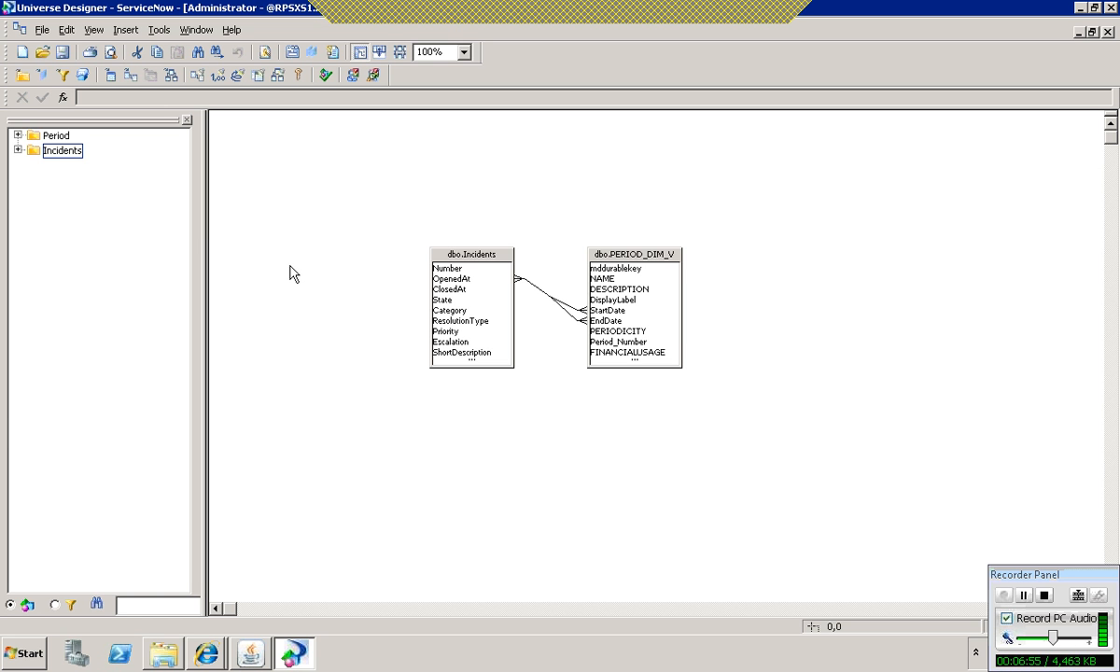
Step: Export the ServiceNow universe to the /XS Studio domain
left_click(43, 30)
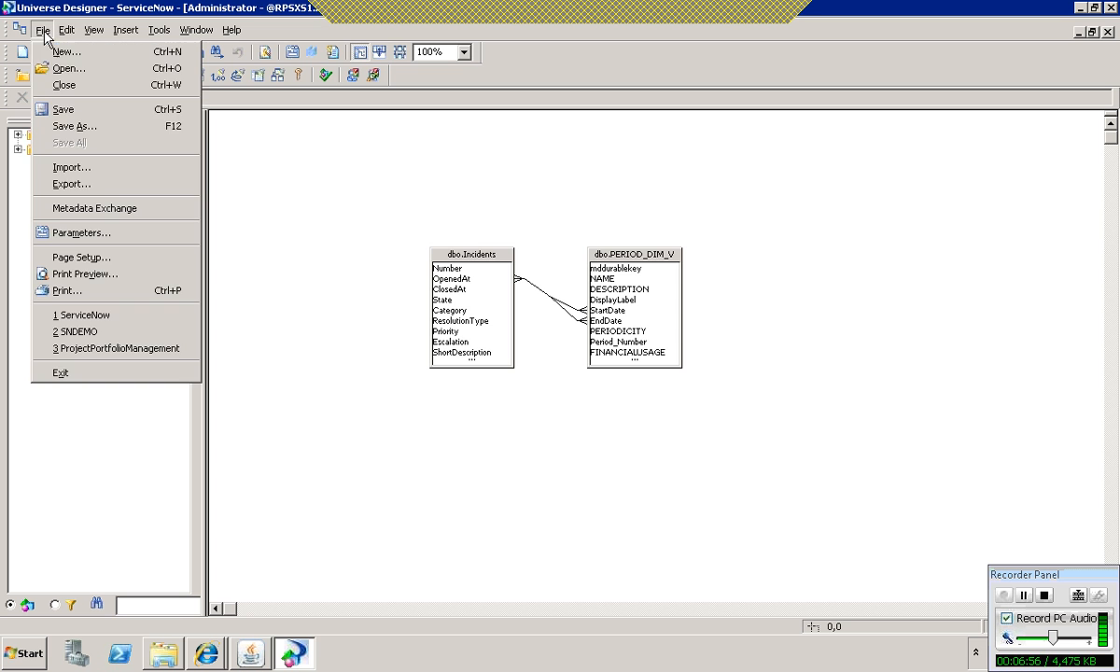
left_click(80, 186)
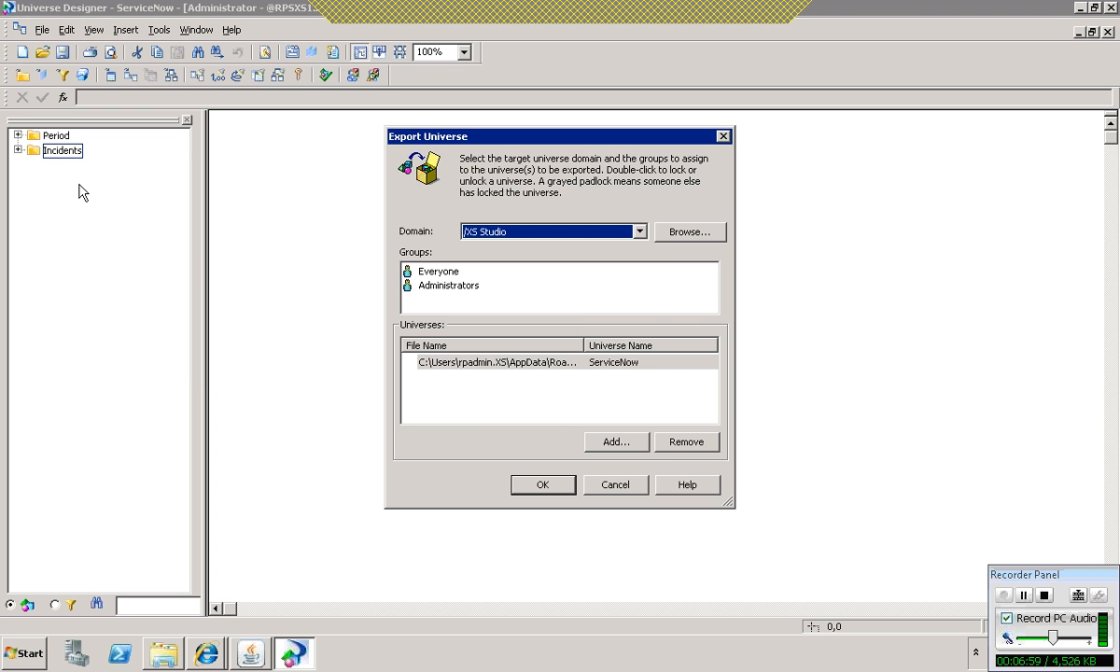
left_click(562, 485)
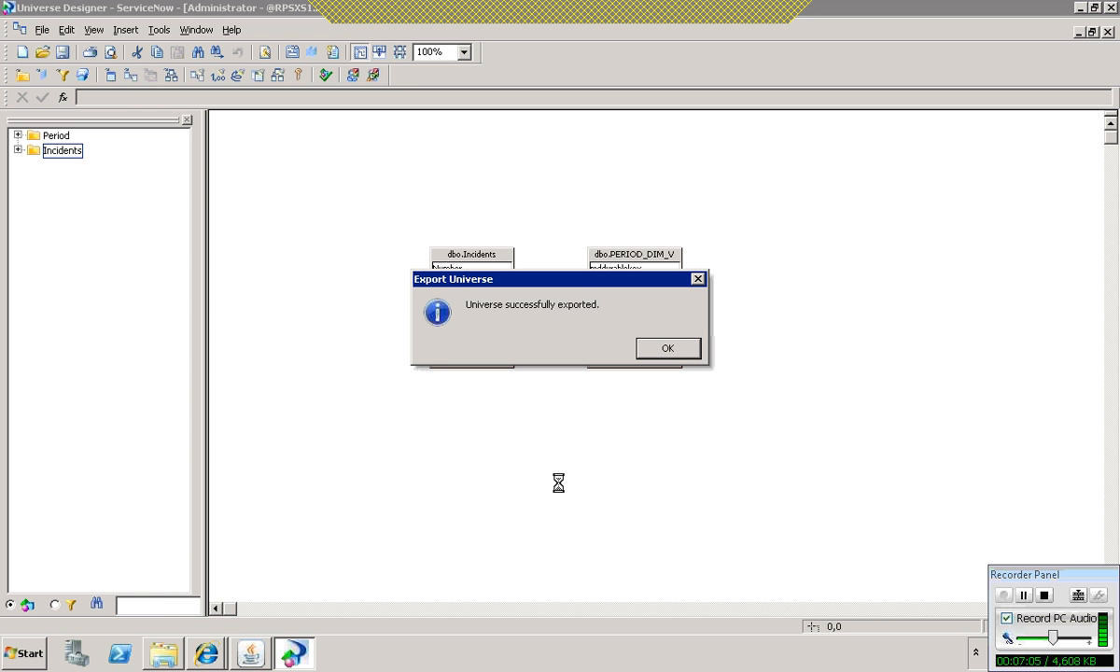
left_click(668, 347)
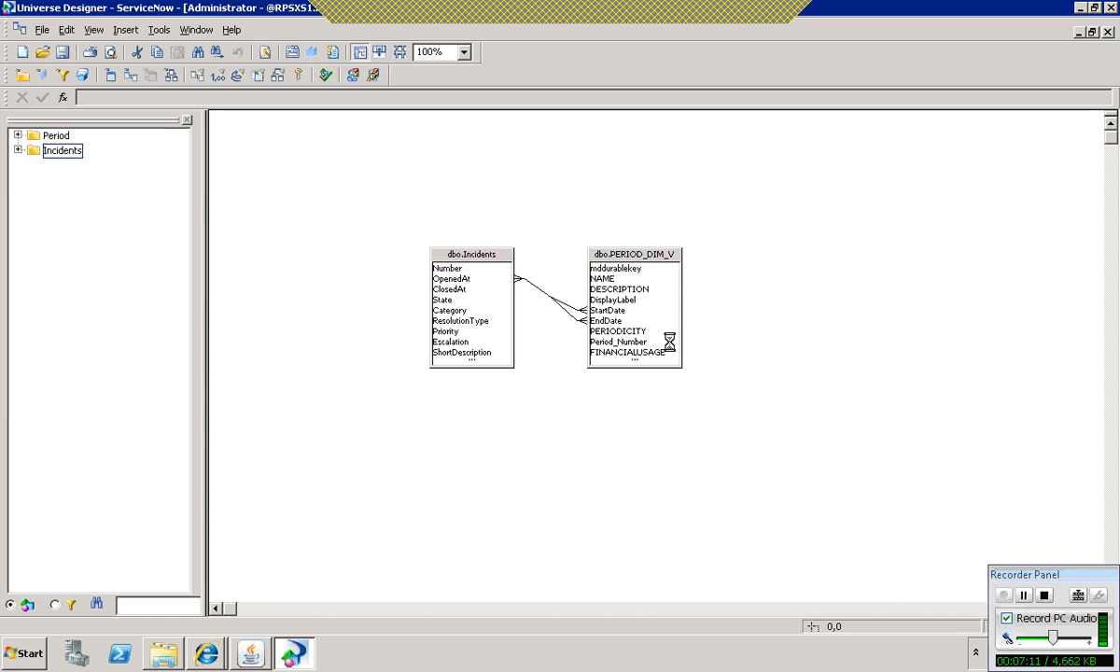
Step: Switch to the Java Monitoring & Management Console and invoke MetaDataLoader's loadMetaData operation twice
left_click(250, 654)
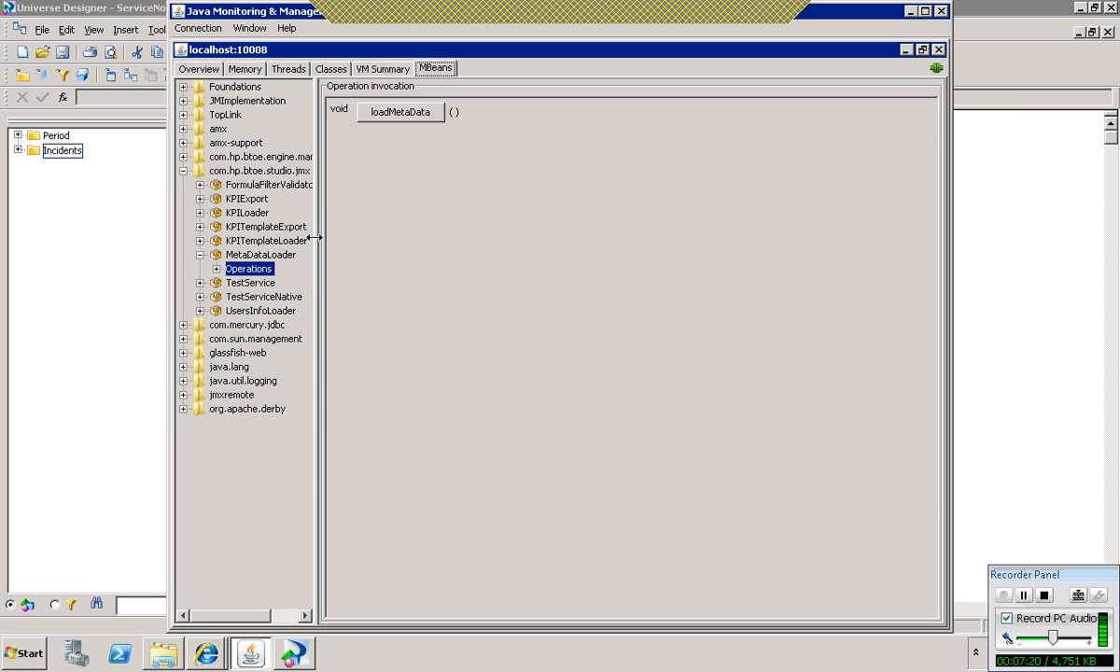
left_click(409, 114)
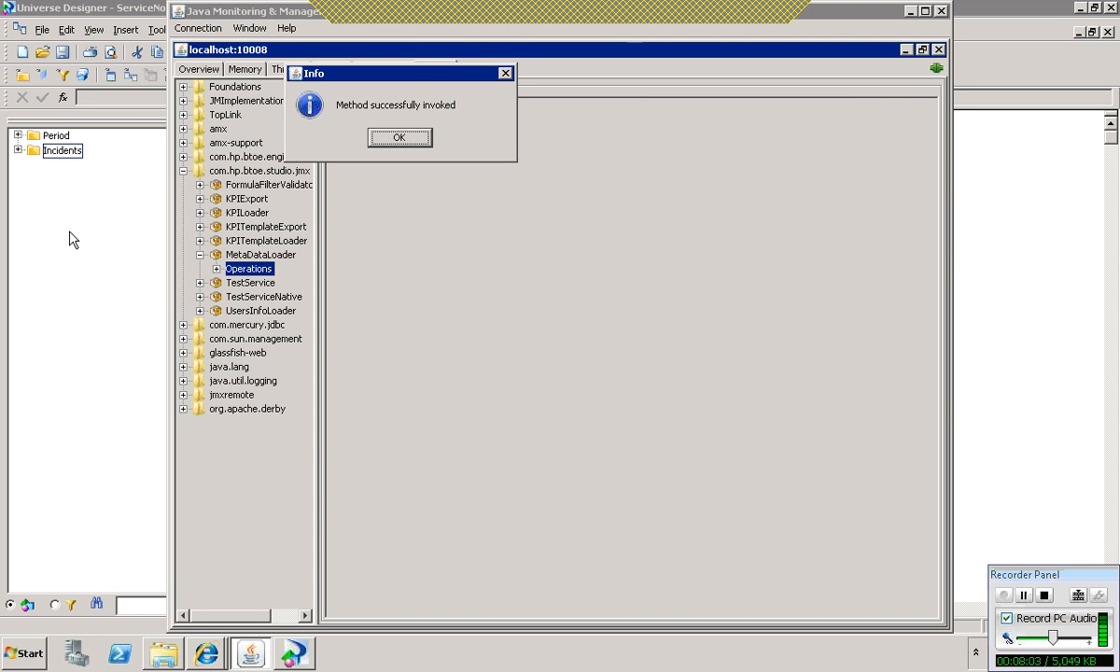
left_click(401, 140)
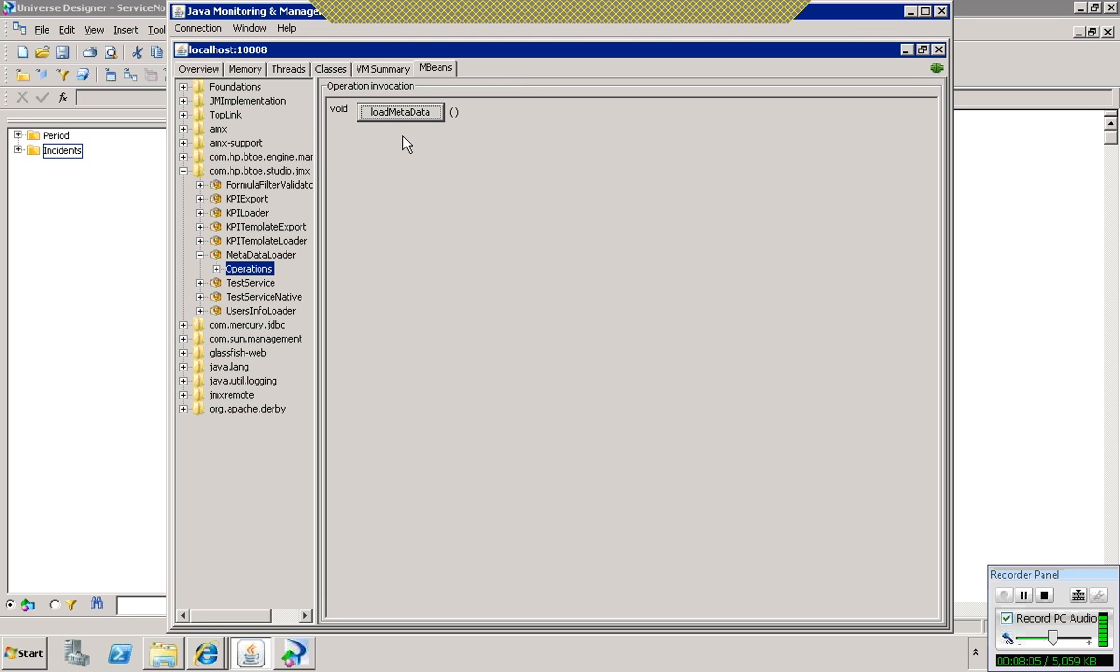
left_click(406, 113)
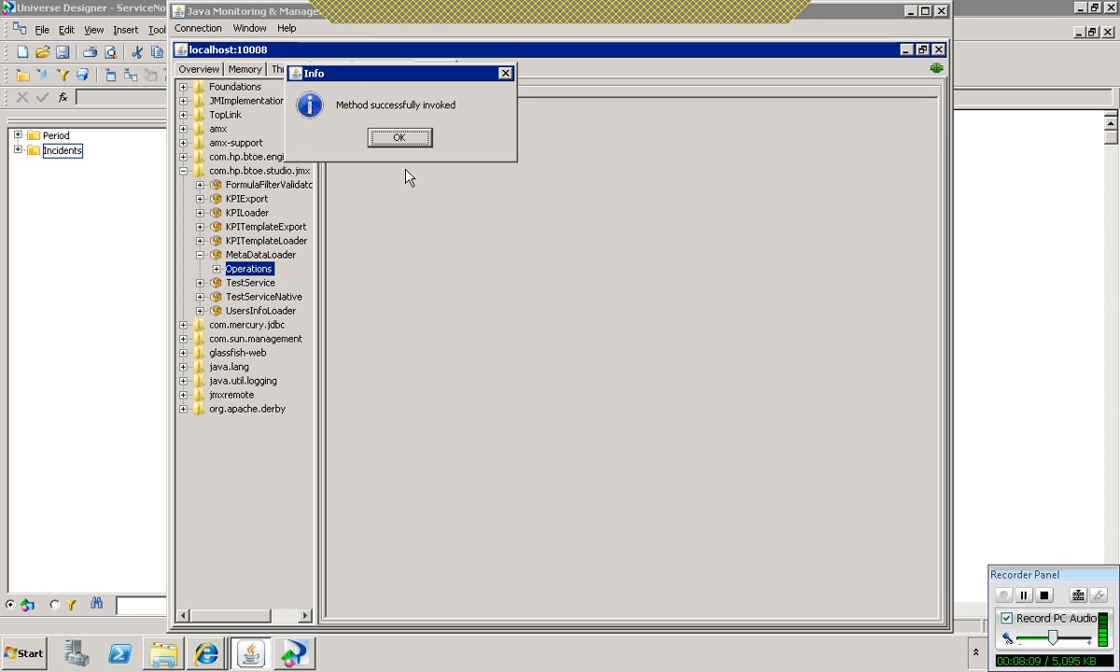
left_click(412, 143)
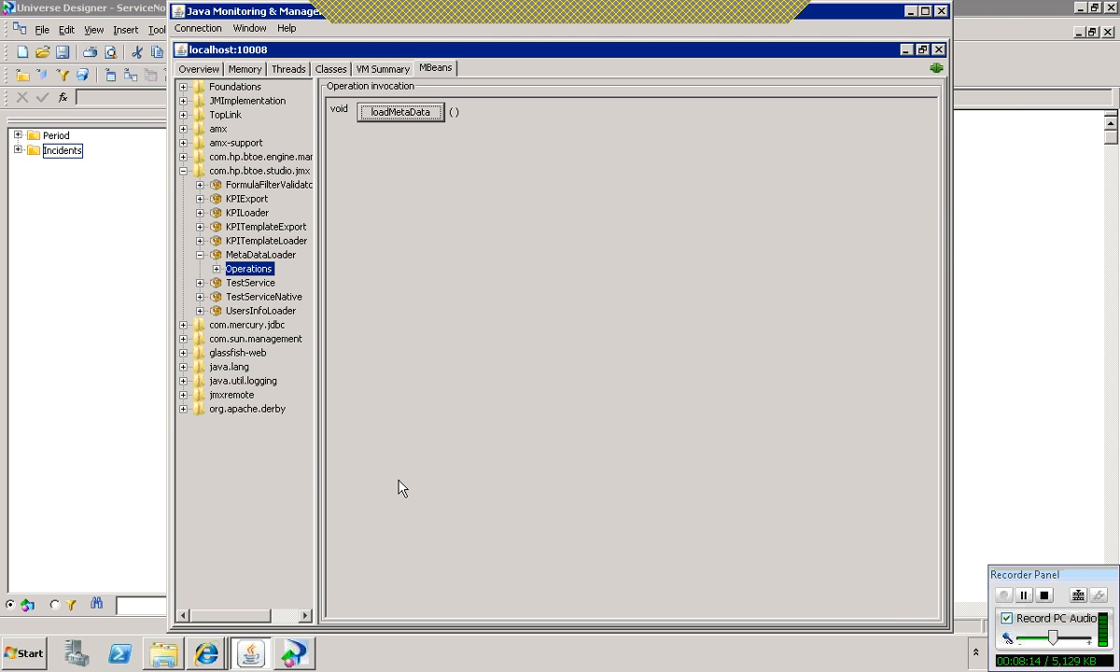
Step: Switch to the IT Executive Scorecard login page in Internet Explorer and sign in as Administrator with the account password
left_click(207, 653)
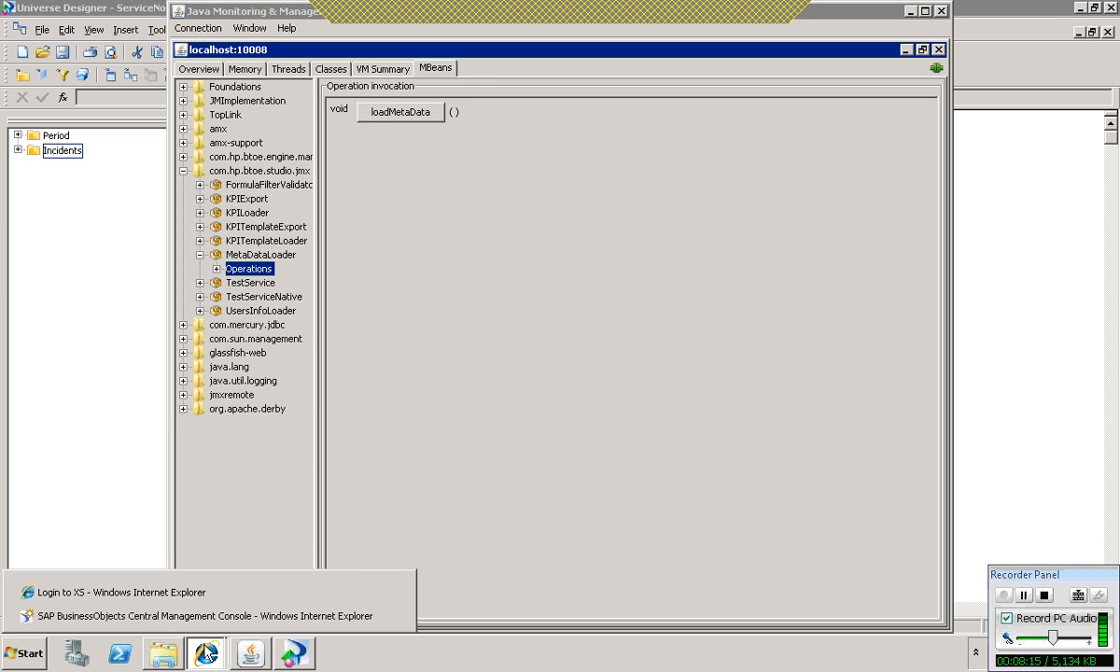
left_click(149, 593)
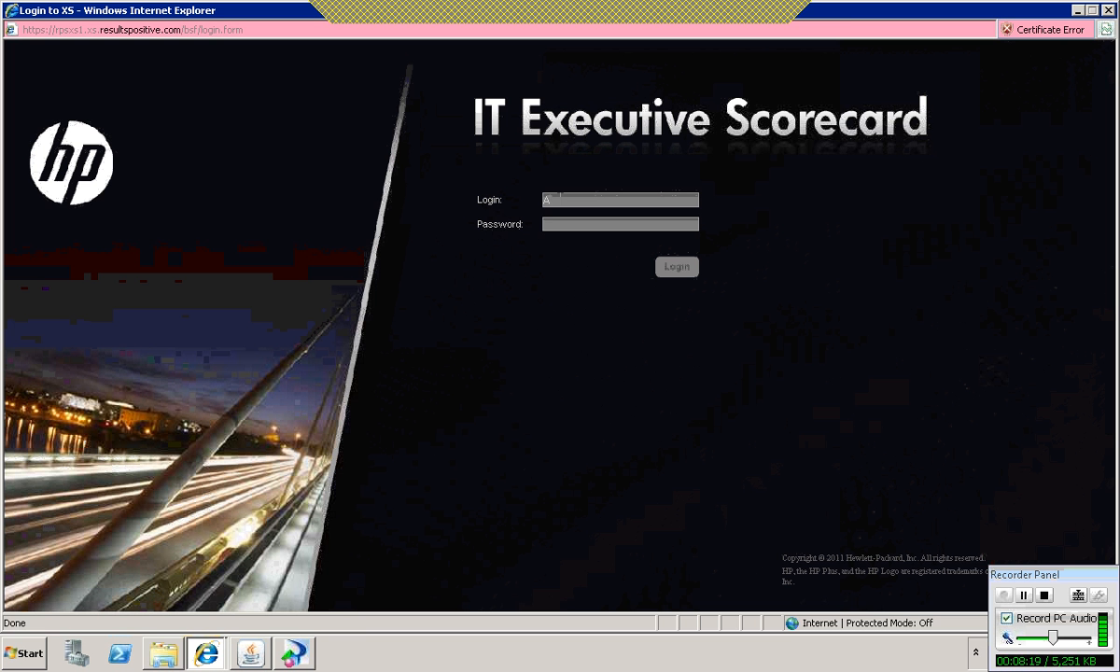
type("Administrator")
key("Tab")
type("********")
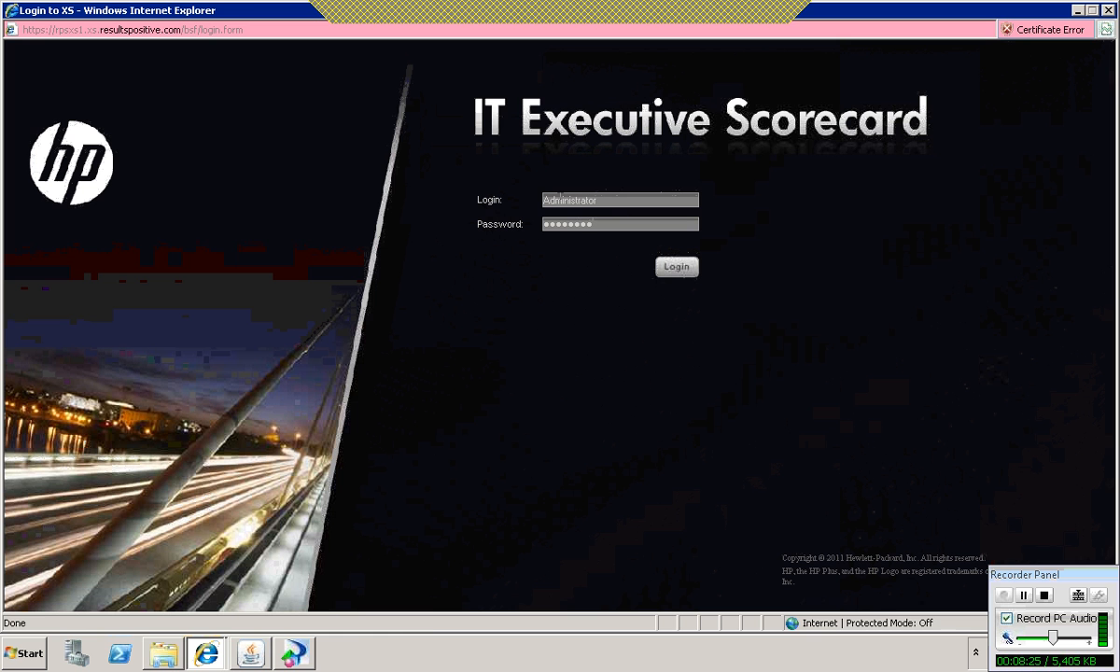
left_click(684, 269)
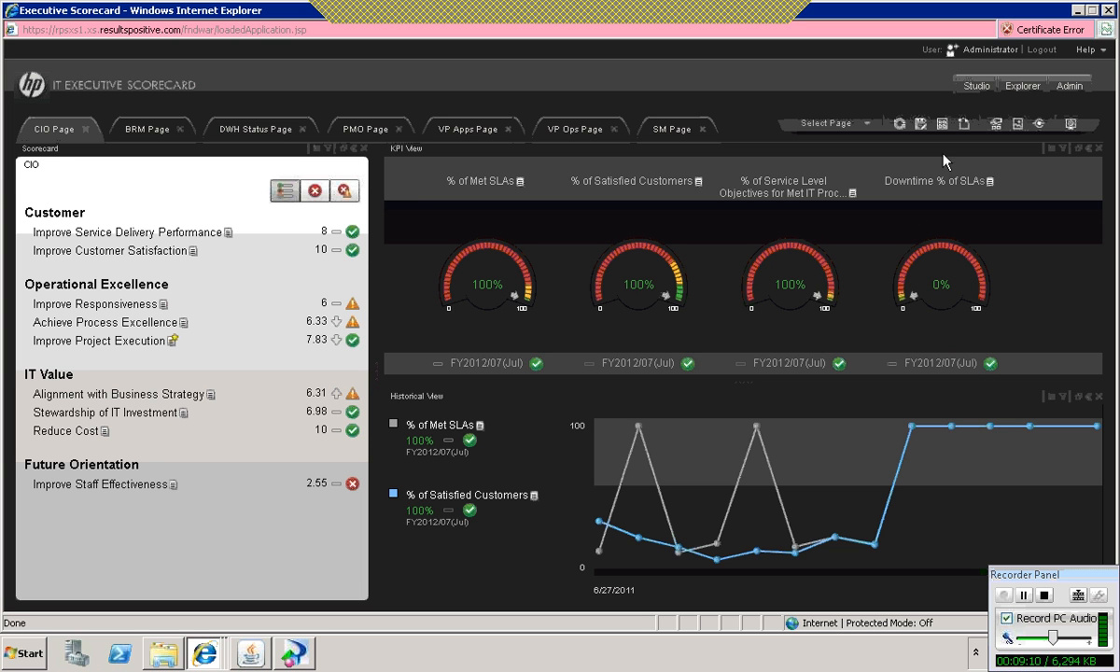
Step: Open the Executive Scorecard Studio
left_click(973, 89)
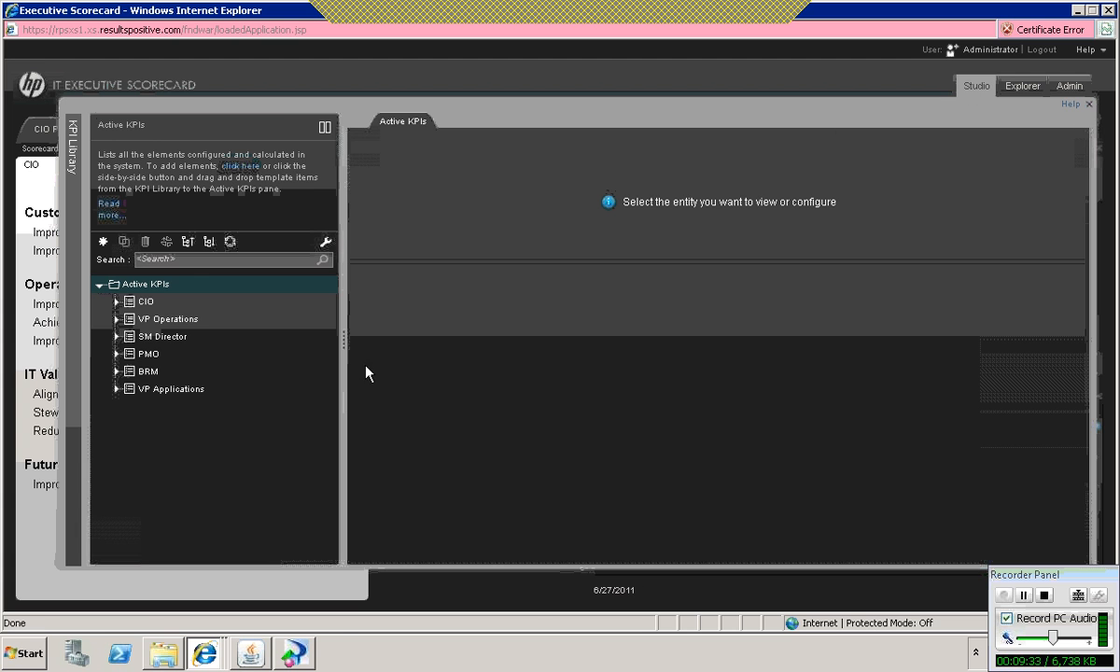
Step: Create a new scorecard named ServiceNowDemo under Active KPIs
left_click(103, 245)
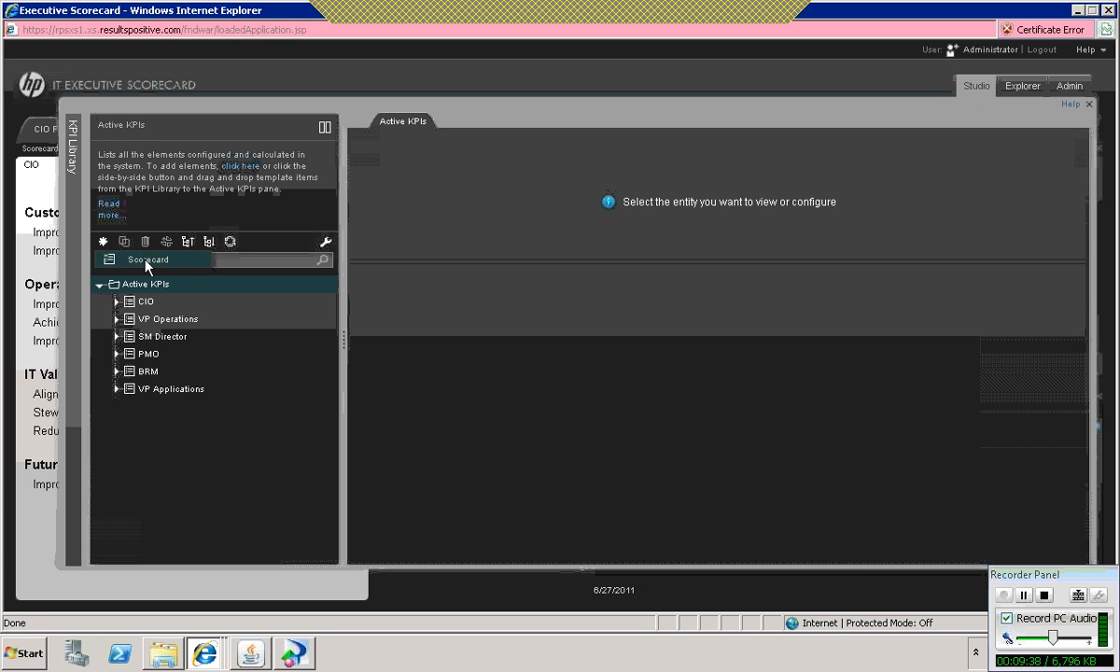
left_click(147, 264)
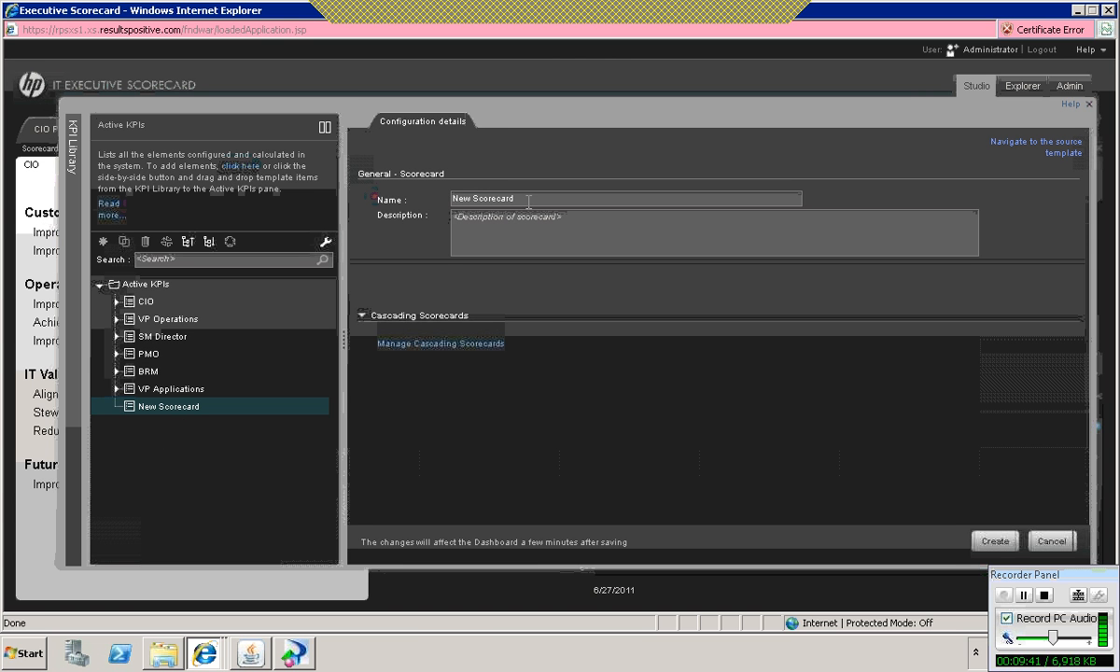
left_click_drag(528, 201, 319, 190)
type("ServiceN")
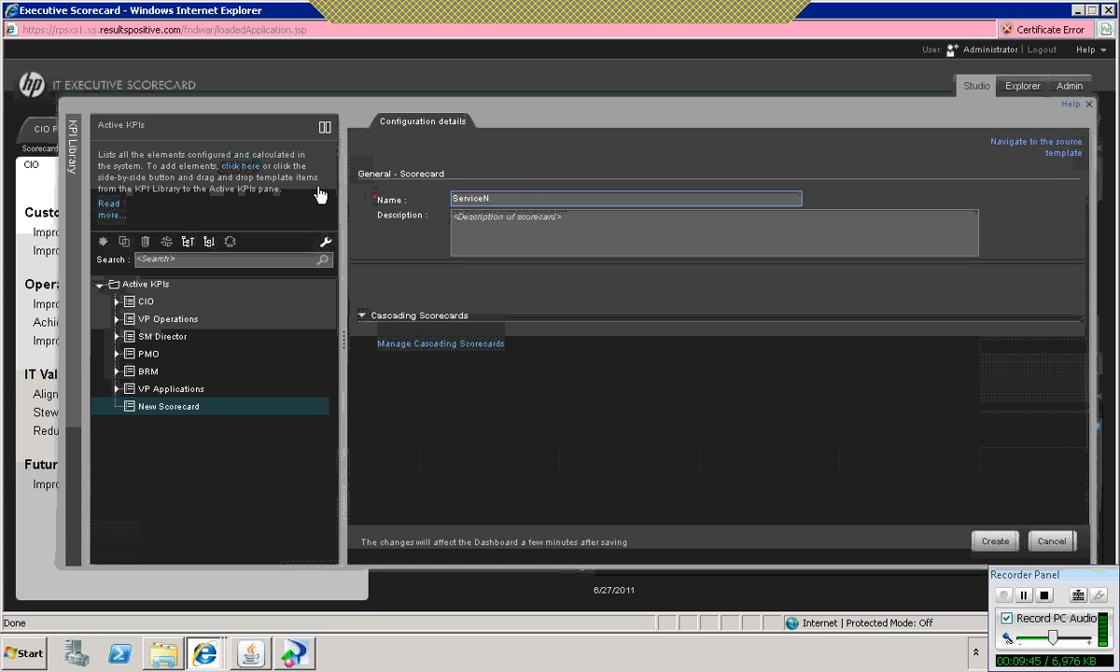
type("owDemo")
left_click(995, 541)
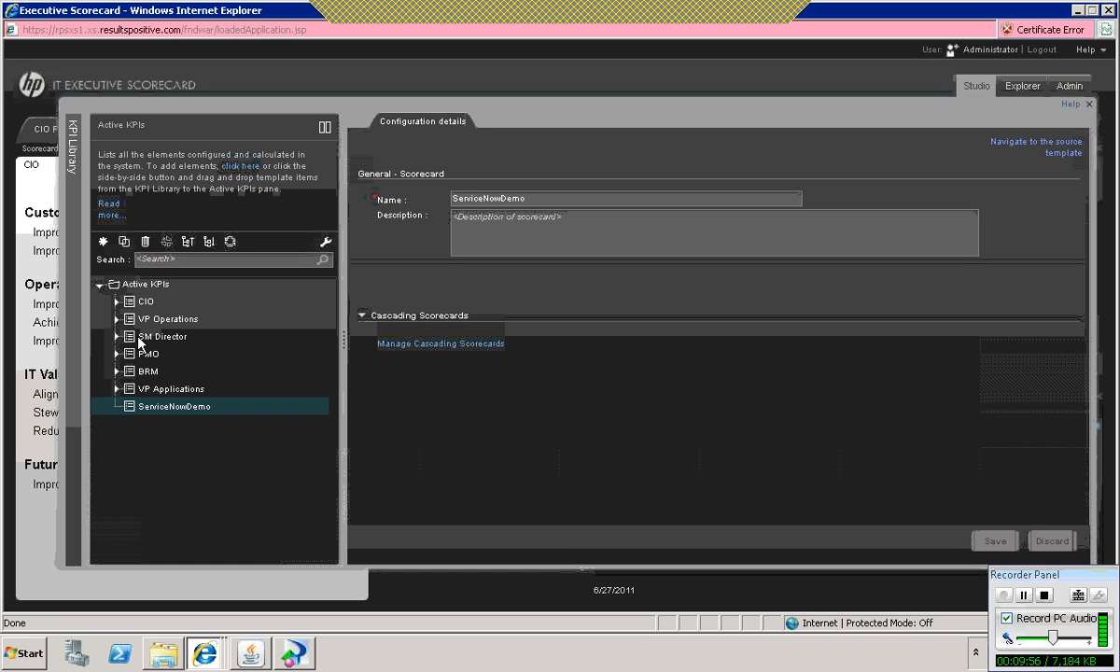
Step: Create a perspective named Customer under the ServiceNowDemo scorecard
right_click(150, 407)
mouse_move(220, 418)
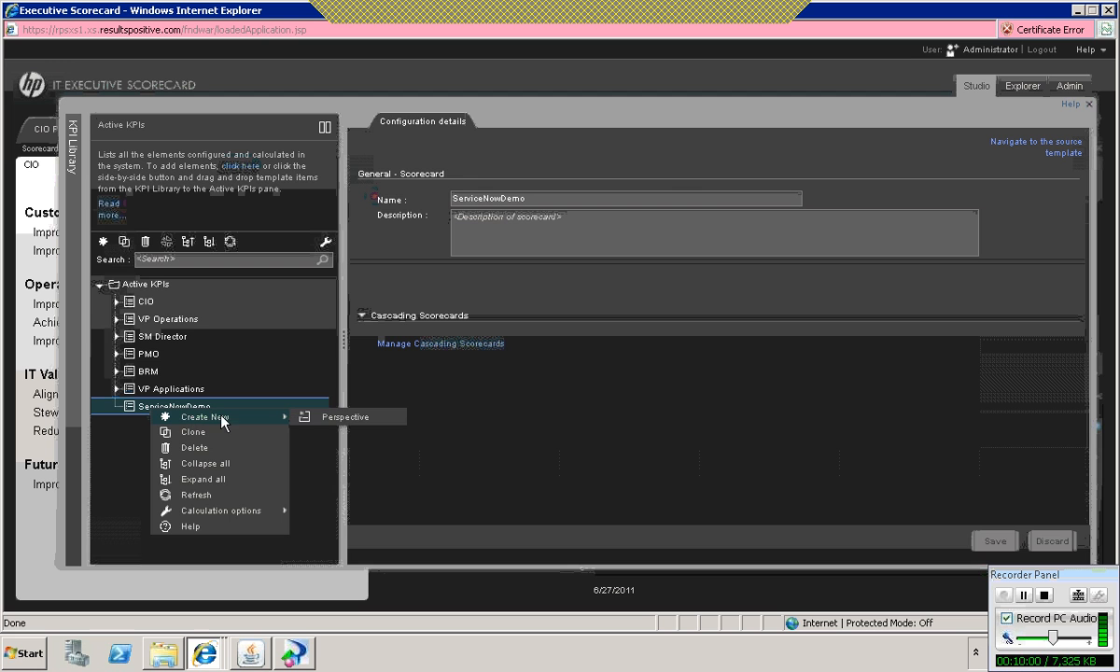
left_click(346, 421)
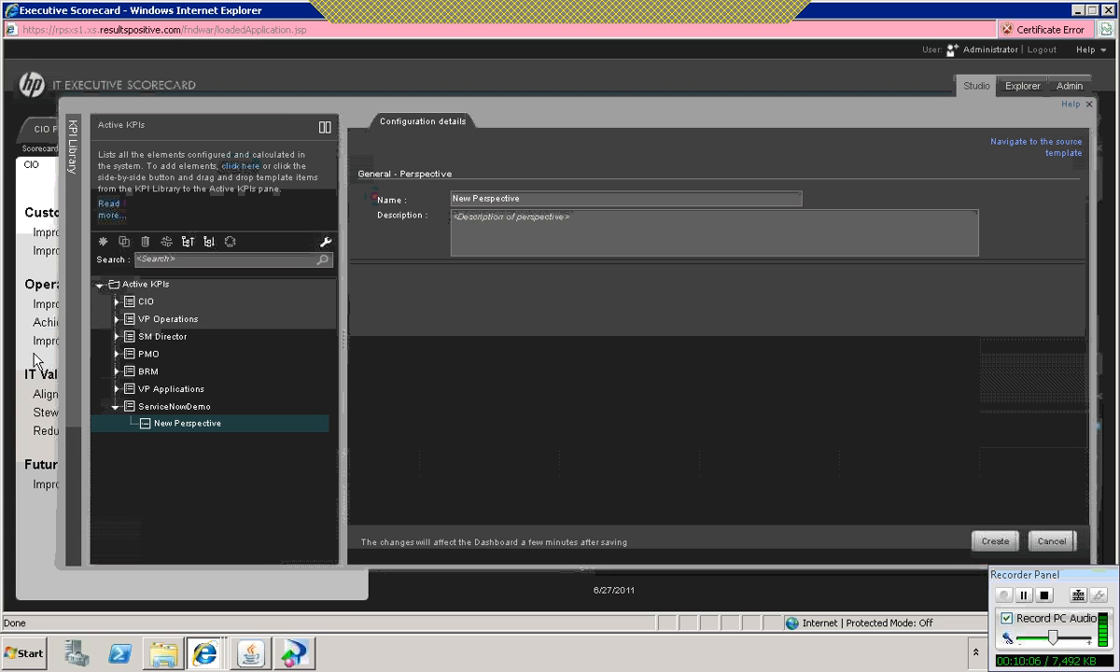
left_click(33, 229)
left_click_drag(524, 198, 390, 196)
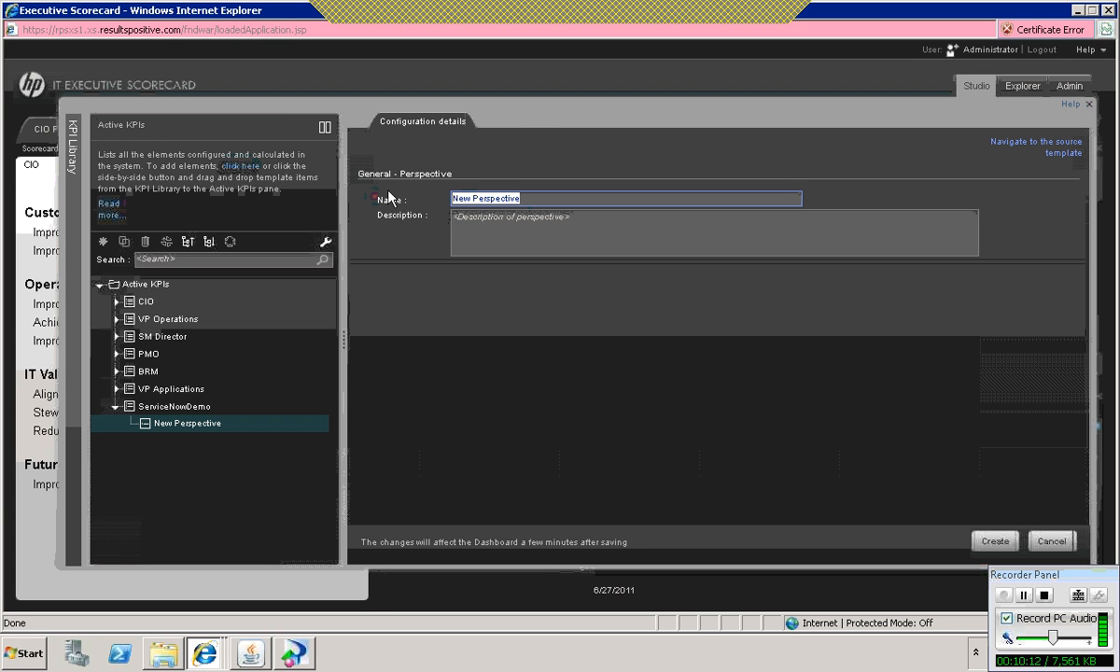
type("Customer")
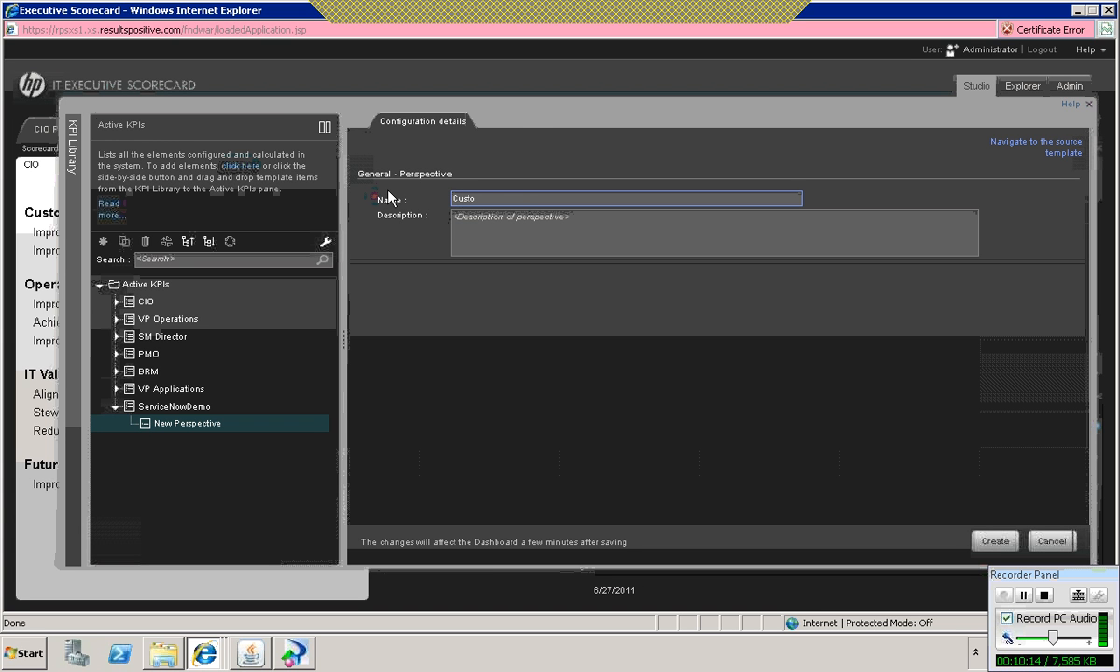
left_click(991, 540)
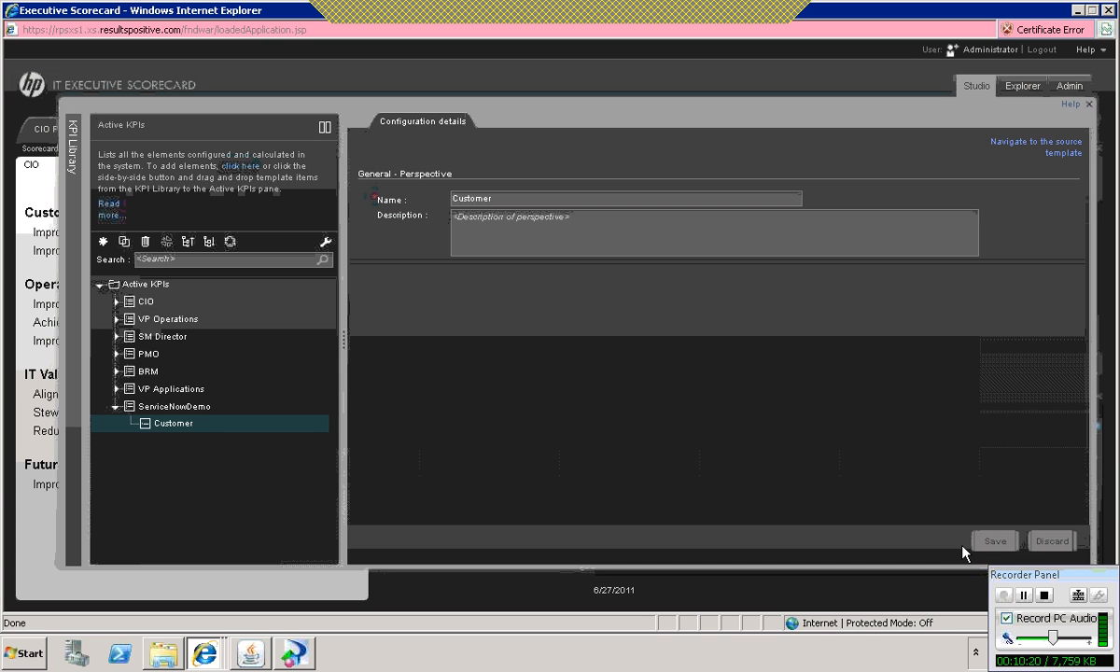
Step: Add a second perspective named Operational Excellence to the ServiceNowDemo scorecard
left_click(187, 409)
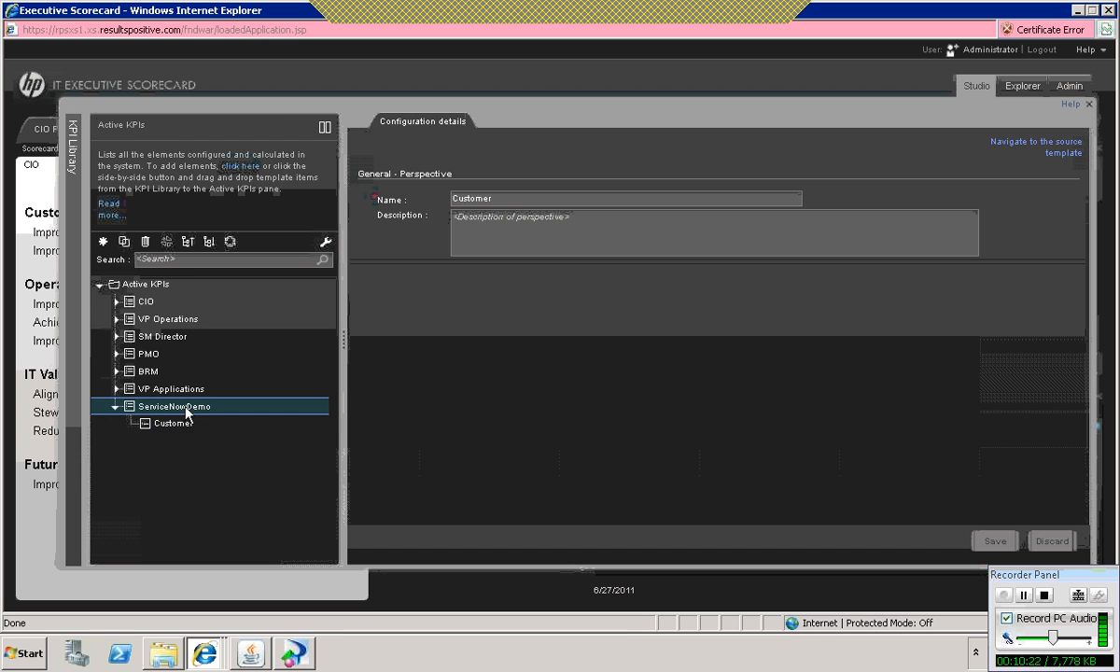
left_click(103, 243)
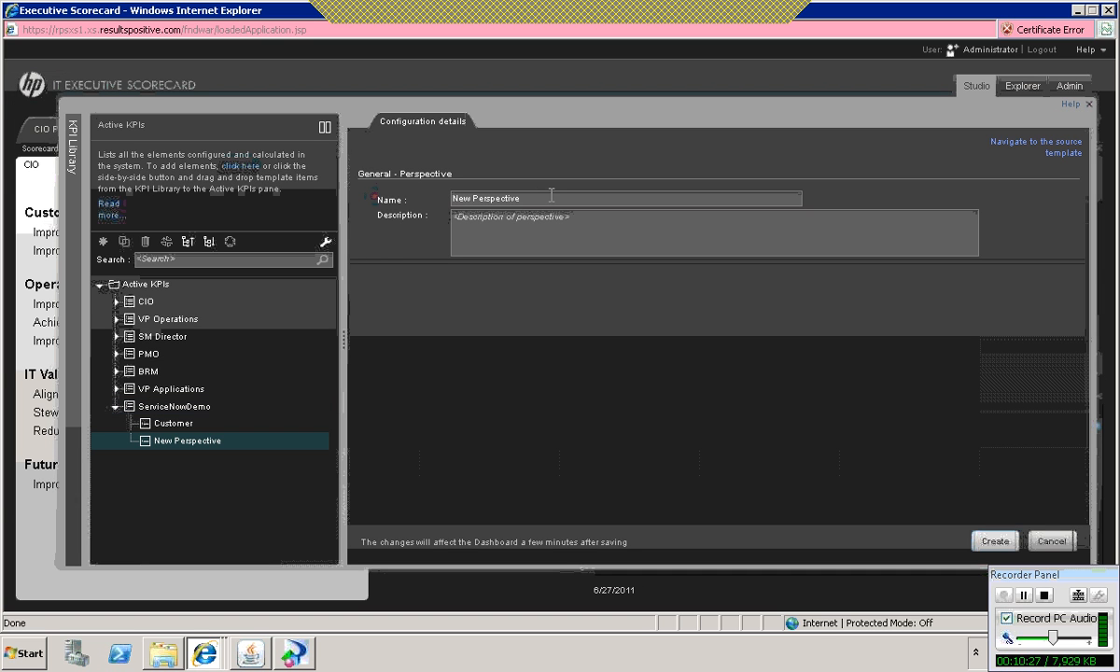
left_click(541, 193)
key("ctrl+a")
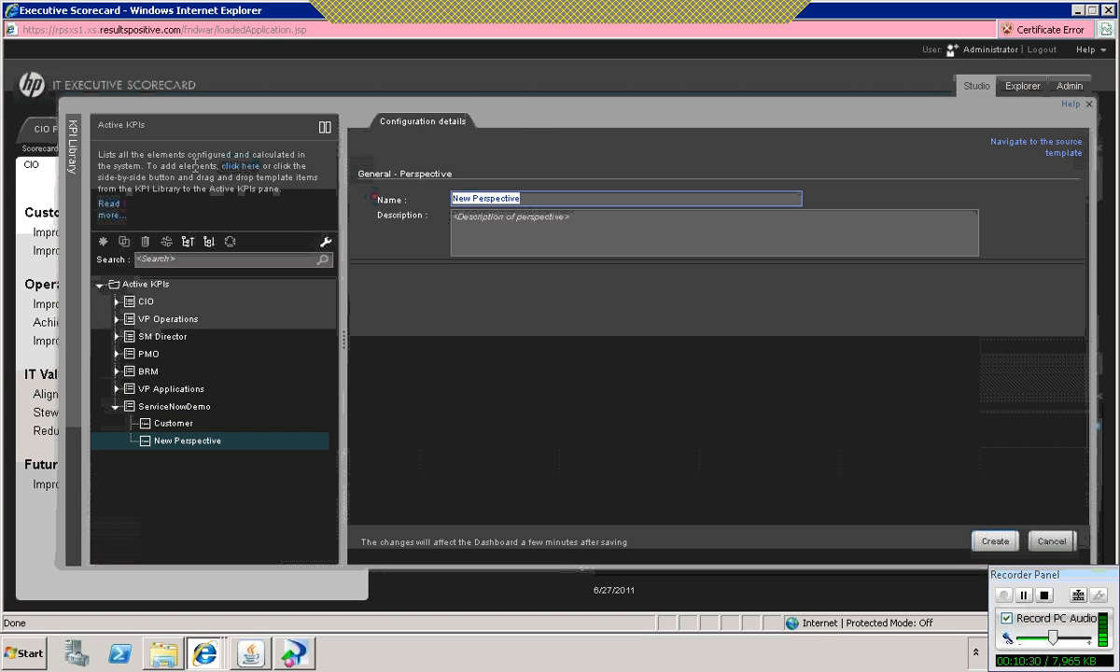
type("Operational E")
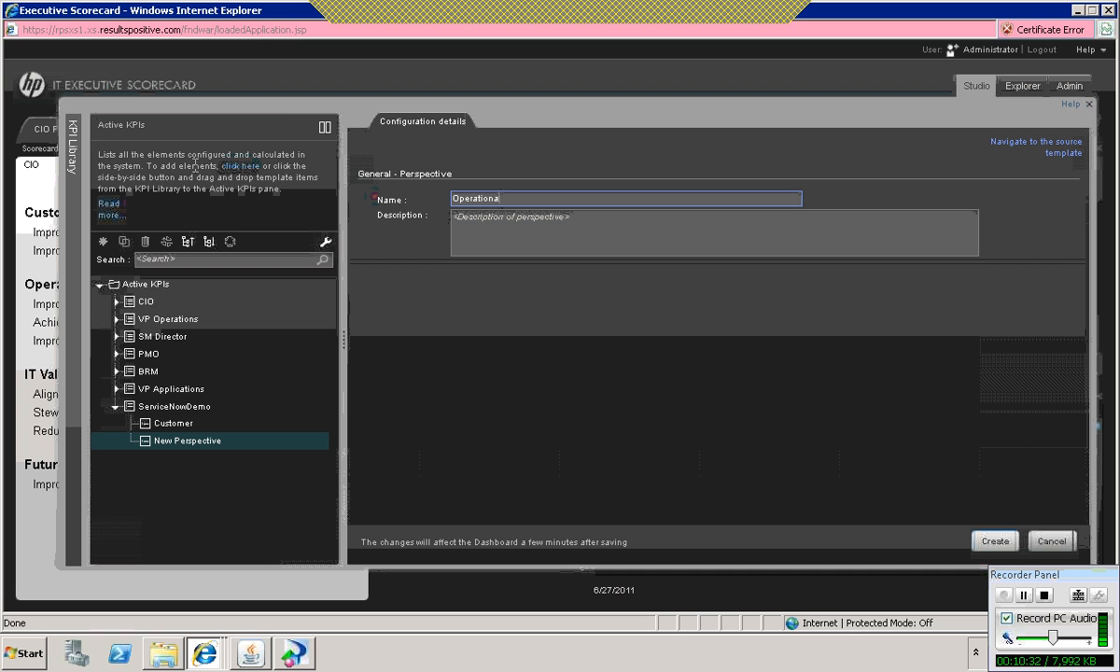
type("xcellence")
left_click(995, 541)
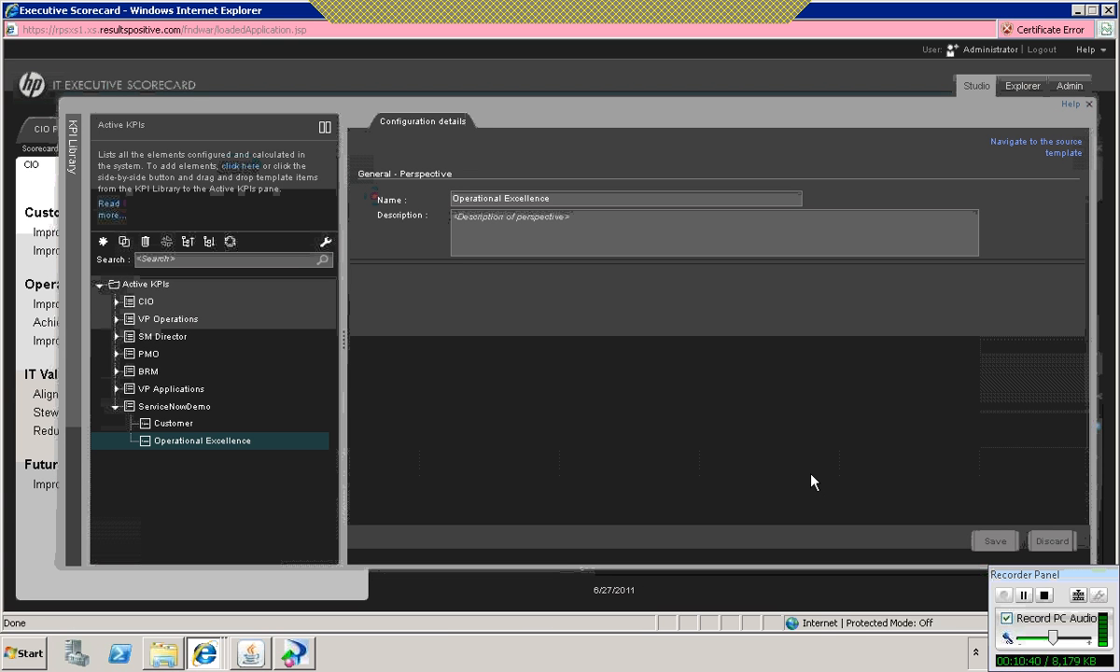
Step: Create an objective named Improve Service Delivery under the Customer perspective, keeping the default calculation settings
left_click(176, 425)
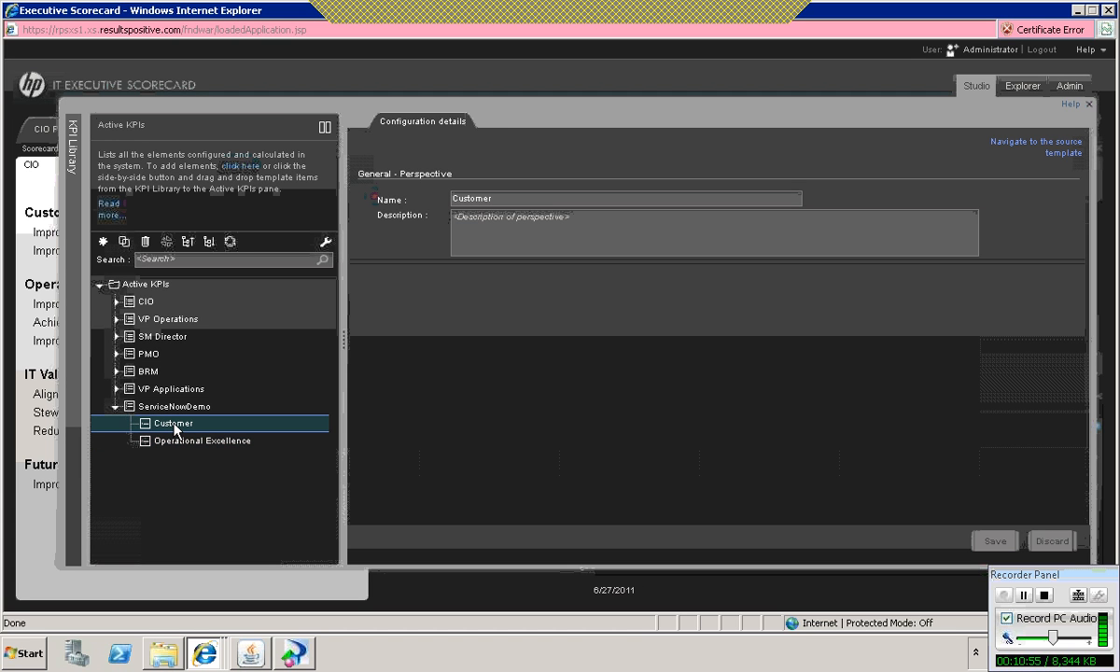
right_click(176, 428)
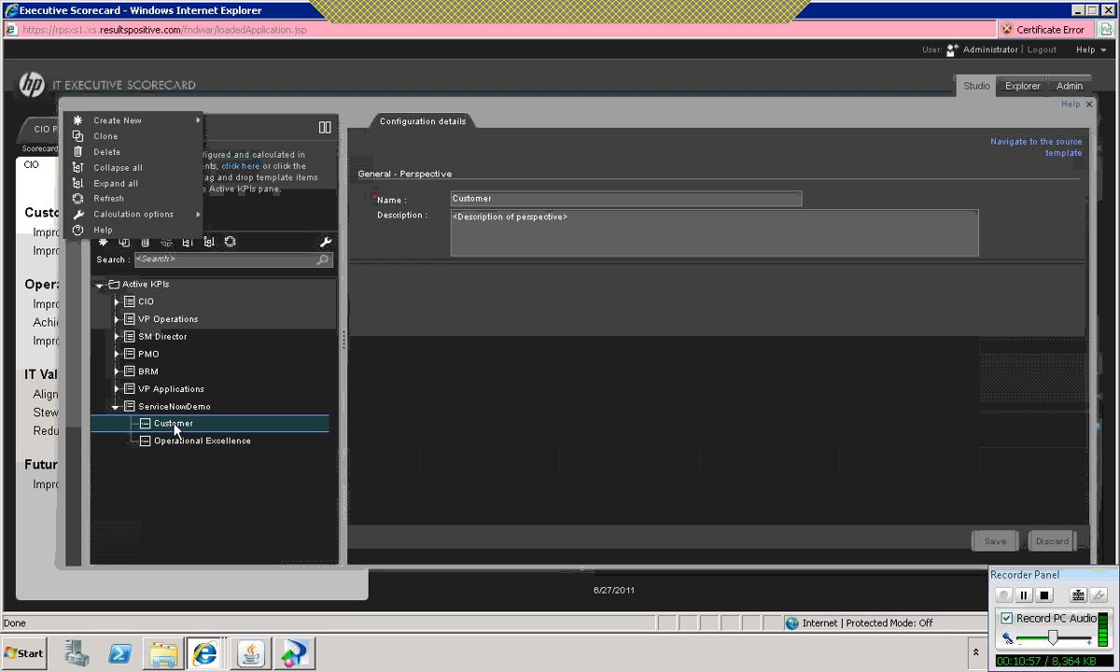
mouse_move(308, 432)
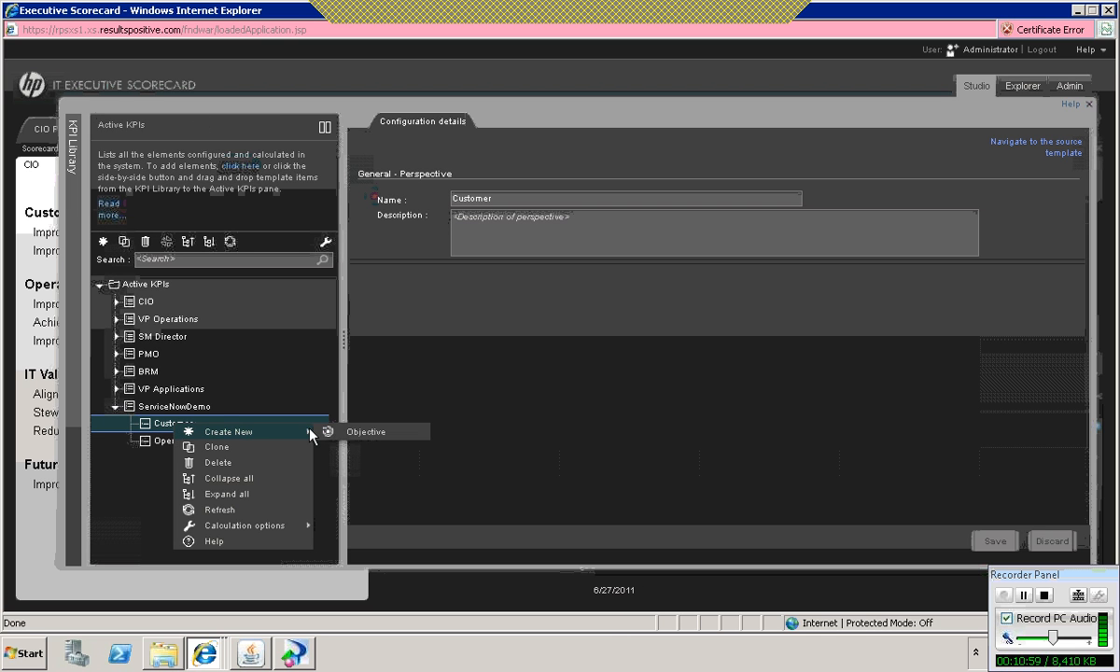
left_click(359, 433)
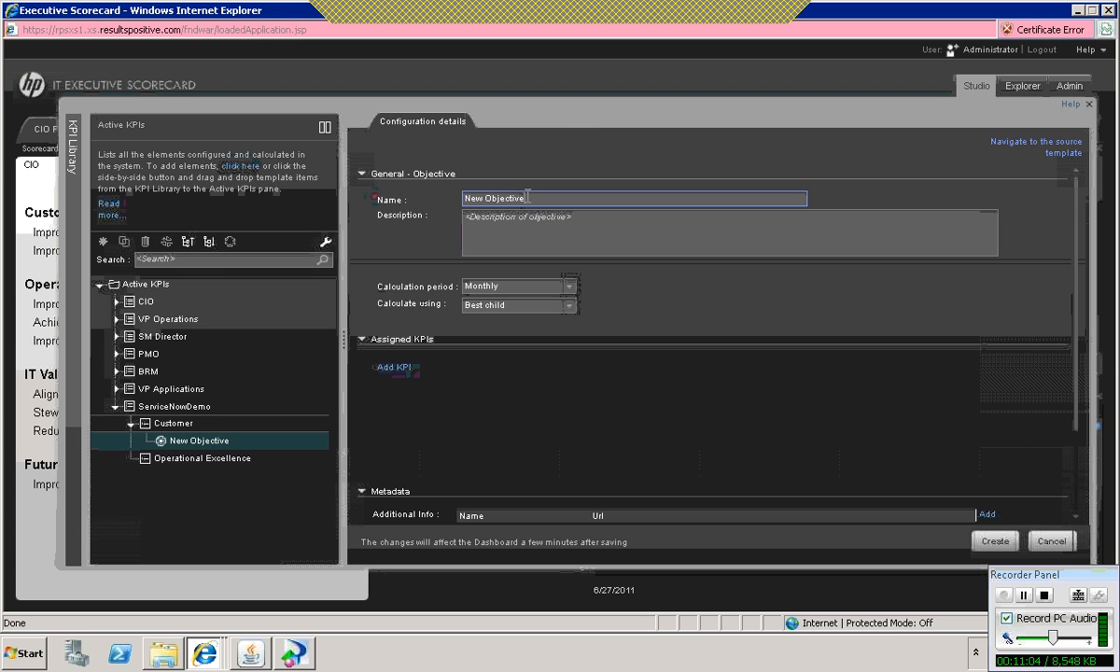
left_click_drag(530, 197, 394, 192)
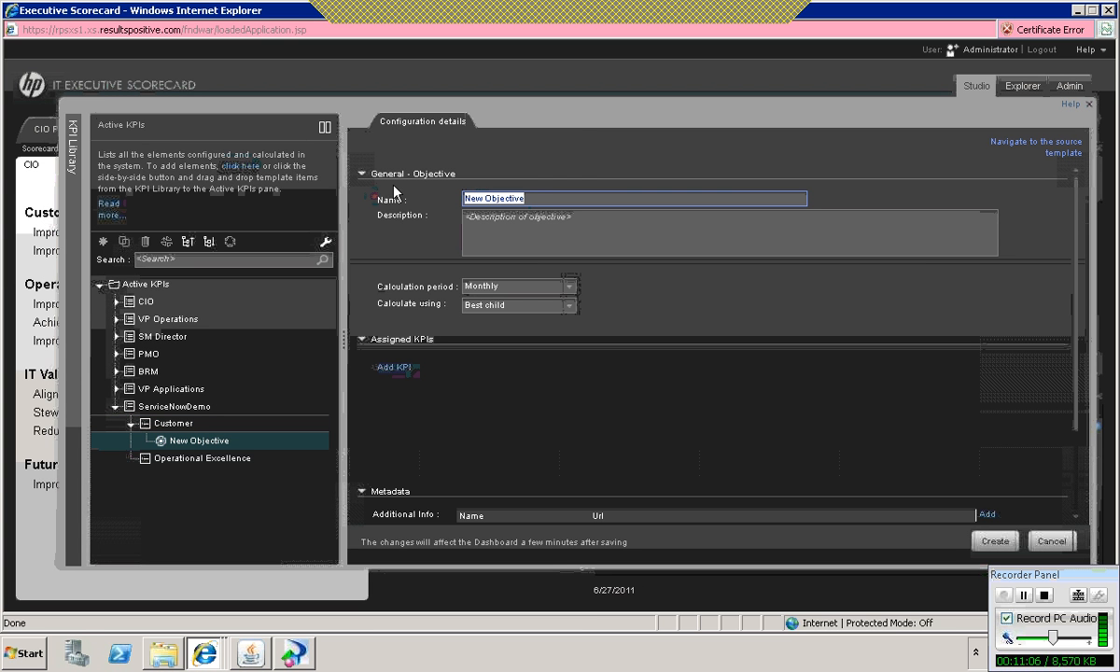
type("I")
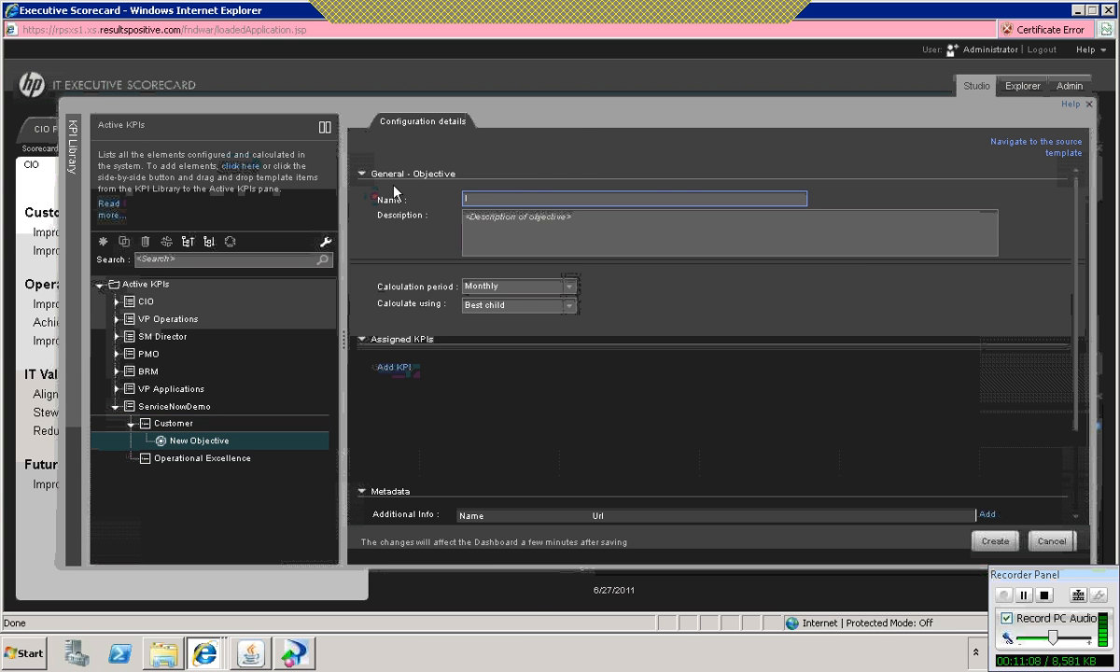
type("mprove Service Delivery")
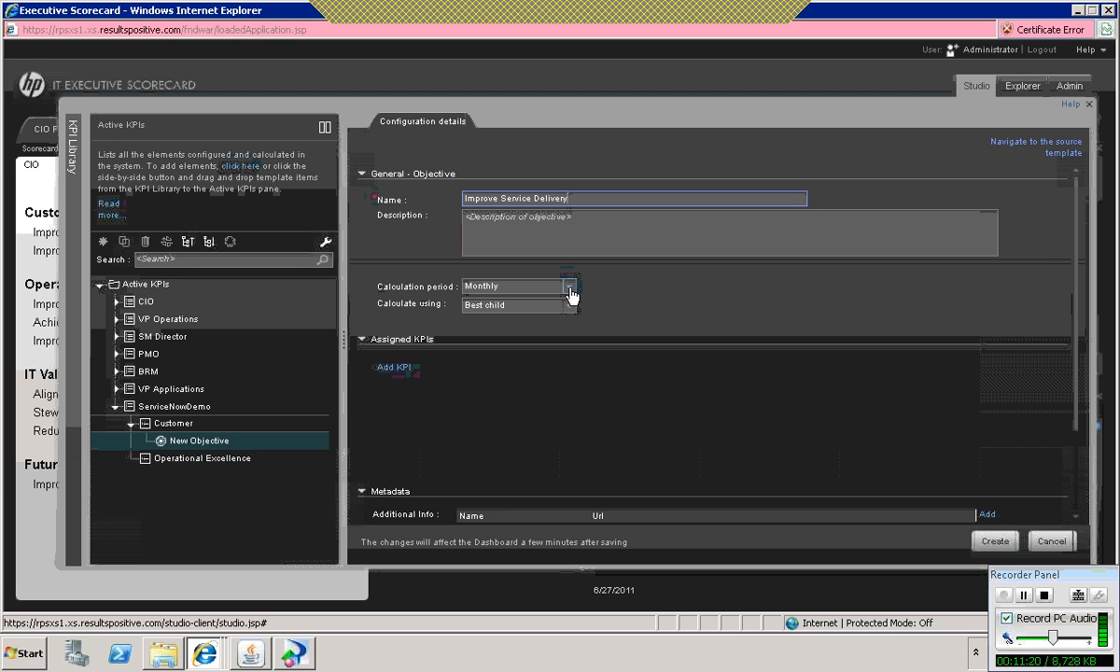
left_click(995, 540)
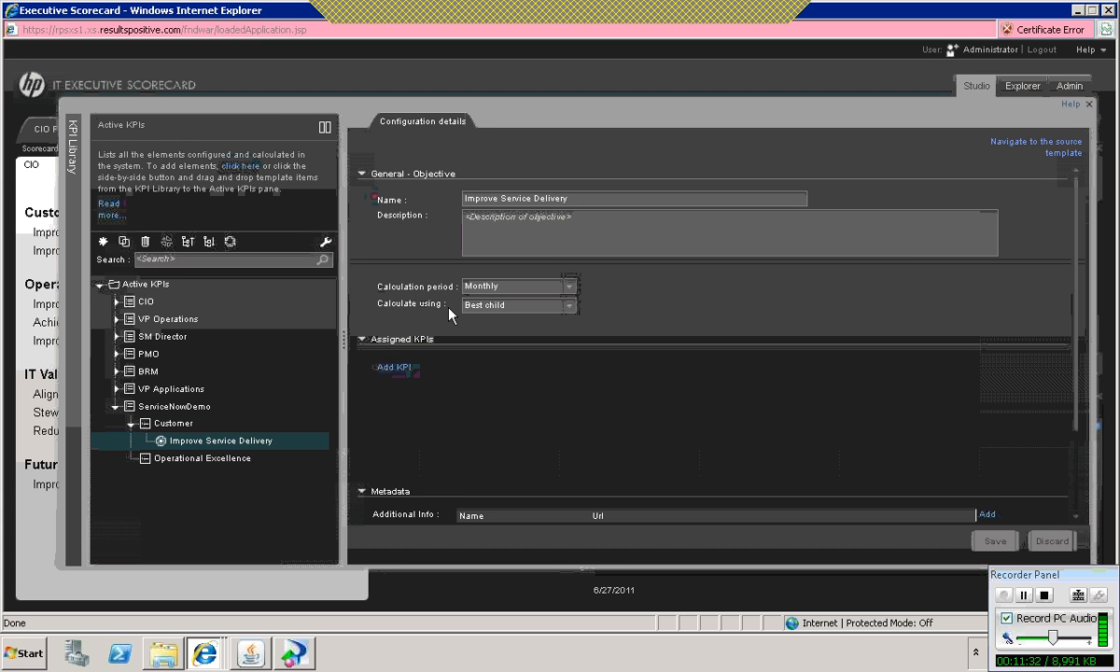
Step: Create another objective named Improve Customer Satisfaction under the Customer perspective, keeping the default calculation settings
left_click(174, 423)
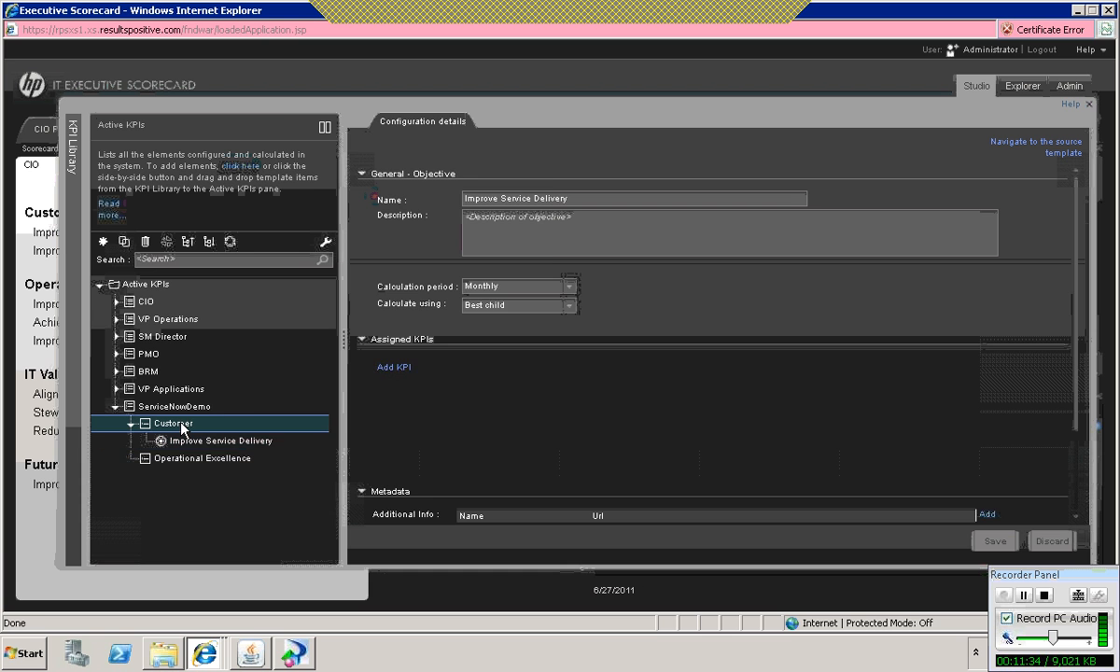
right_click(182, 427)
mouse_move(315, 430)
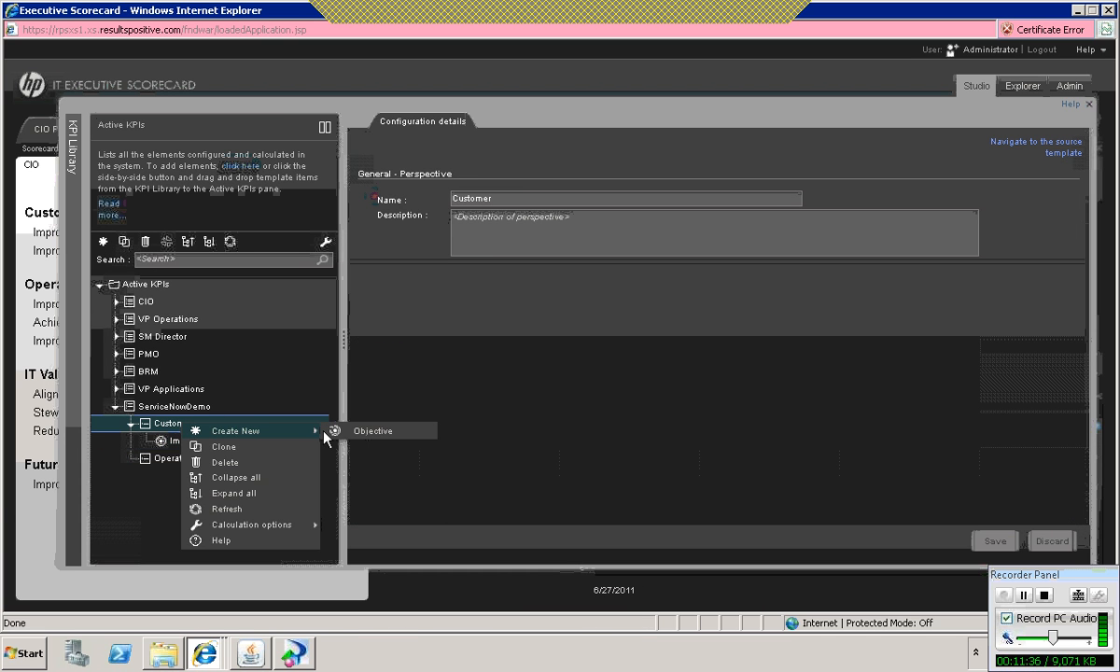
left_click(376, 431)
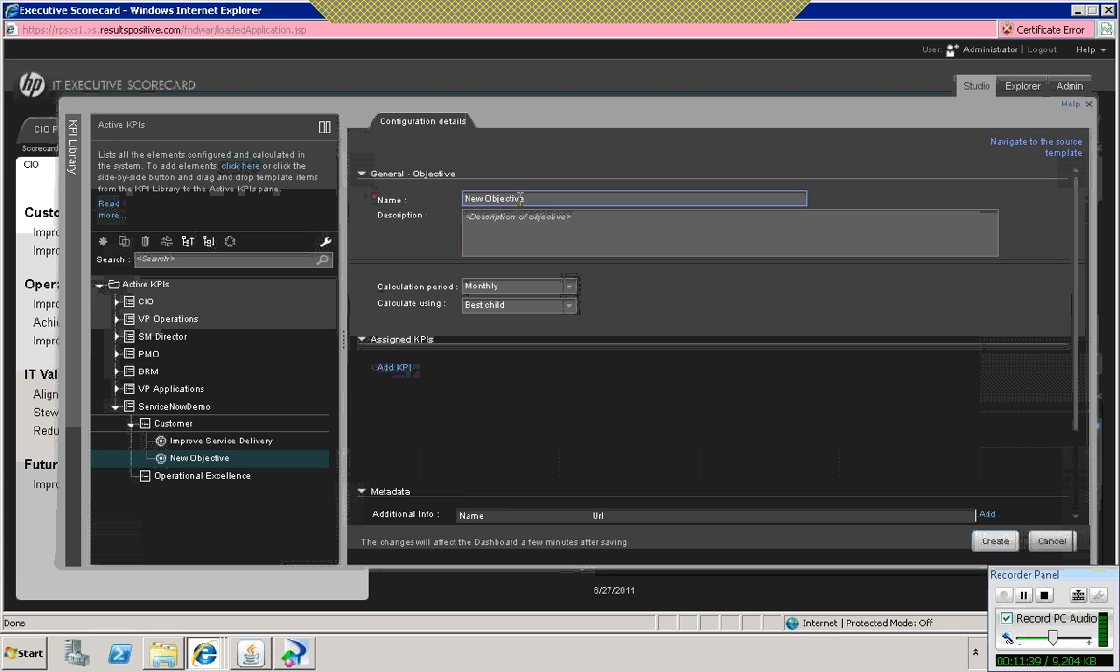
left_click_drag(519, 198, 459, 198)
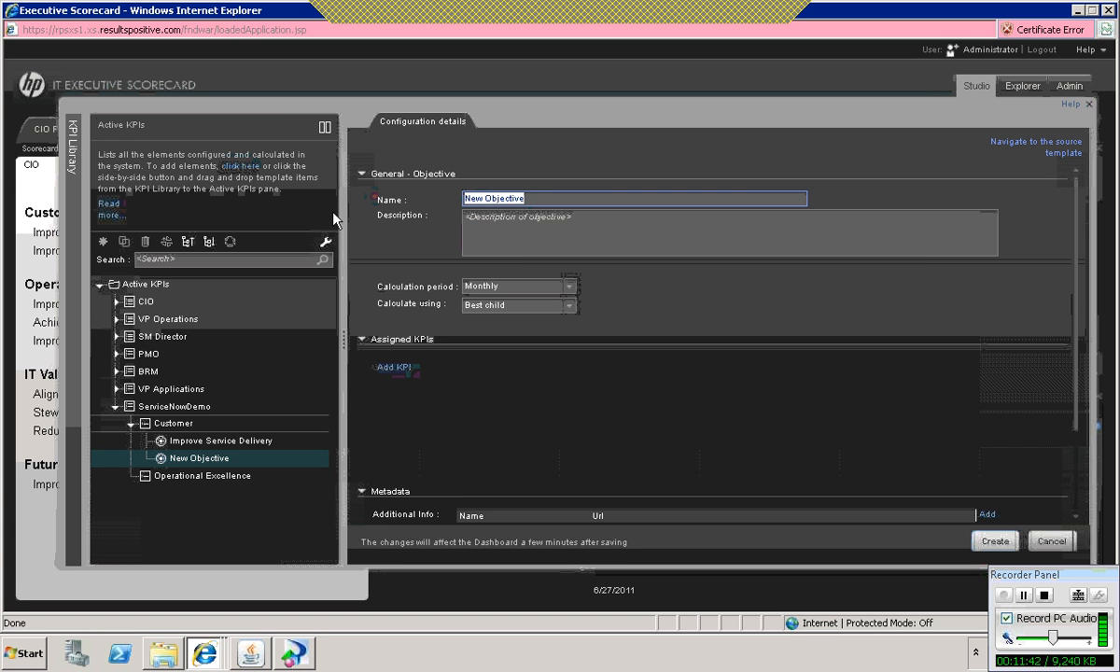
type("Improve ")
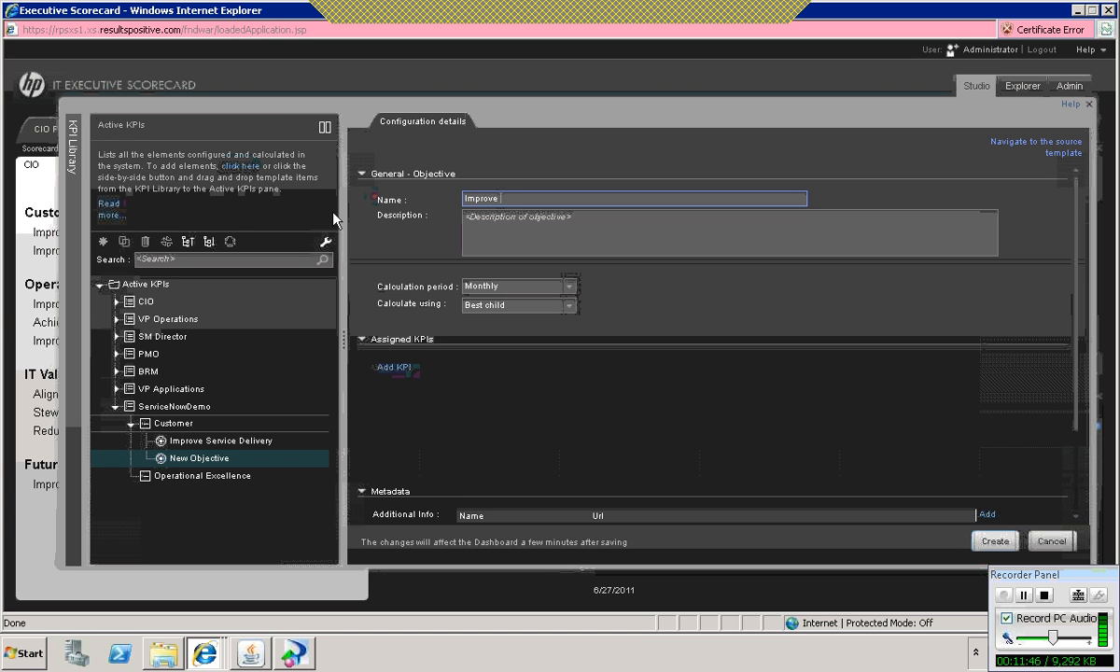
type("Customer Satisfaction")
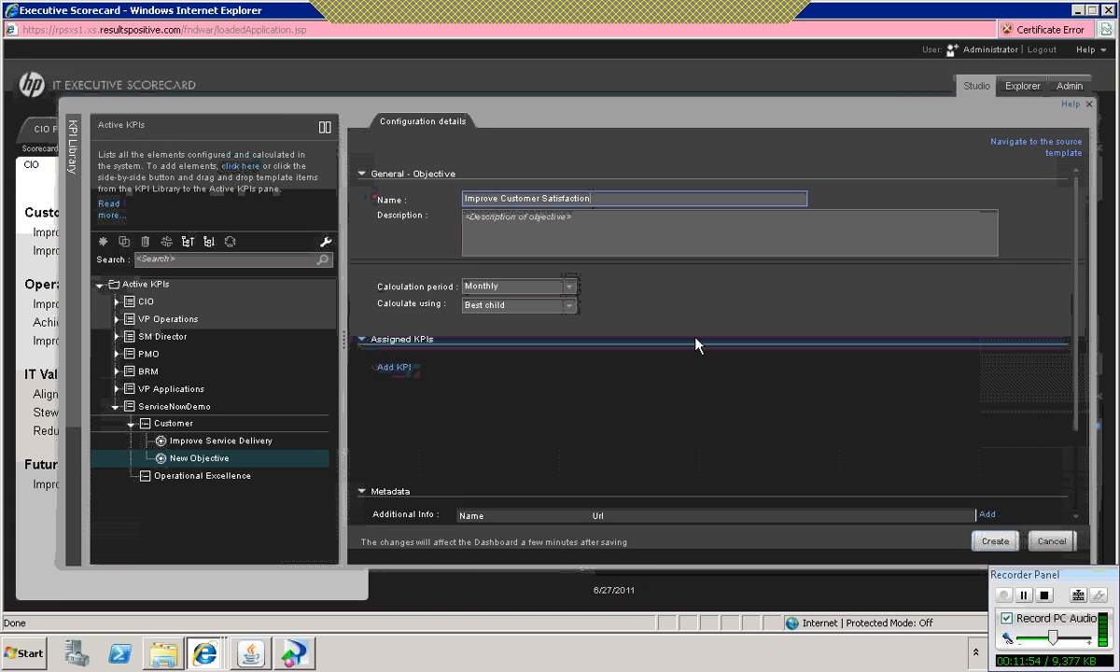
left_click(995, 542)
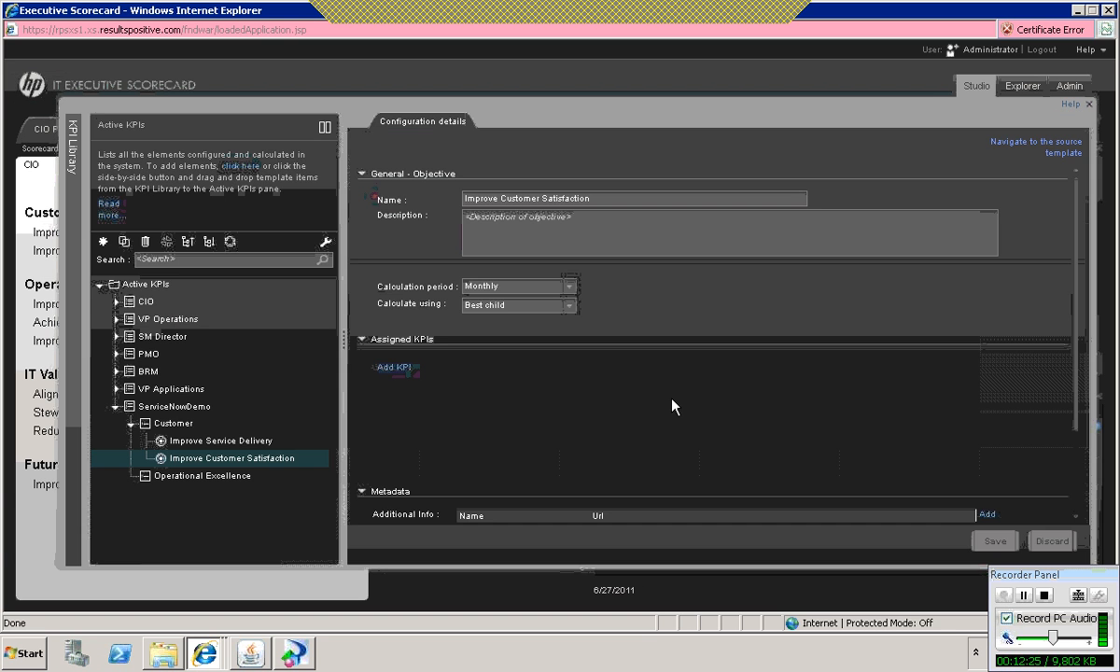
Step: Create an objective named Improve Responsivenes under the ServiceNowDemo scorecard's Operational Excellence perspective, keeping the default calculation settings
left_click(193, 477)
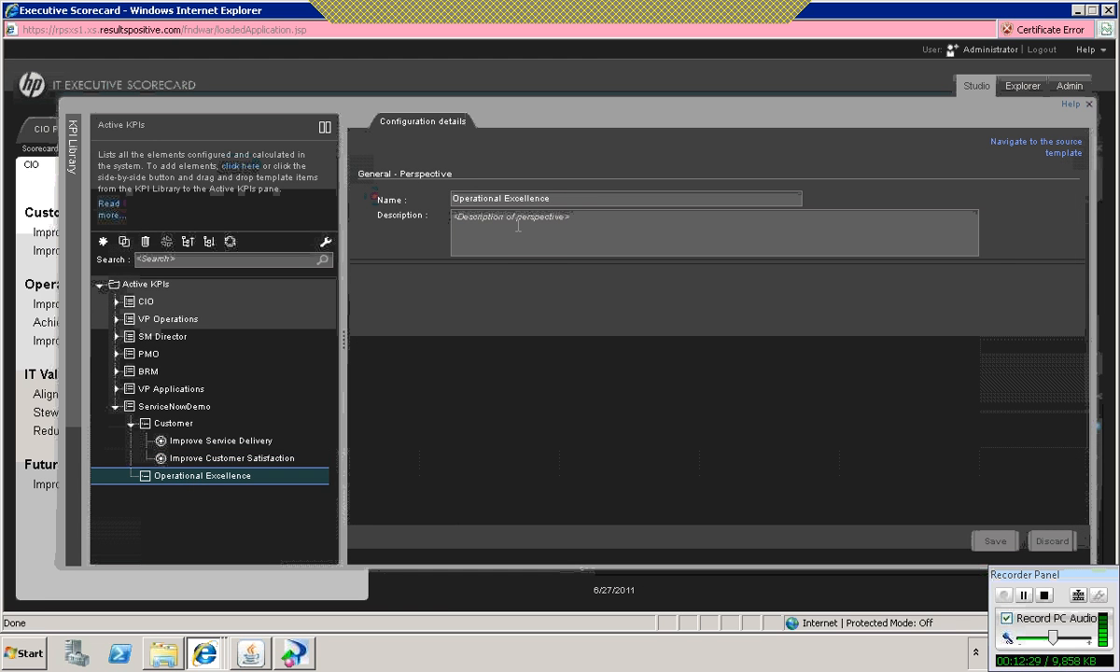
right_click(210, 476)
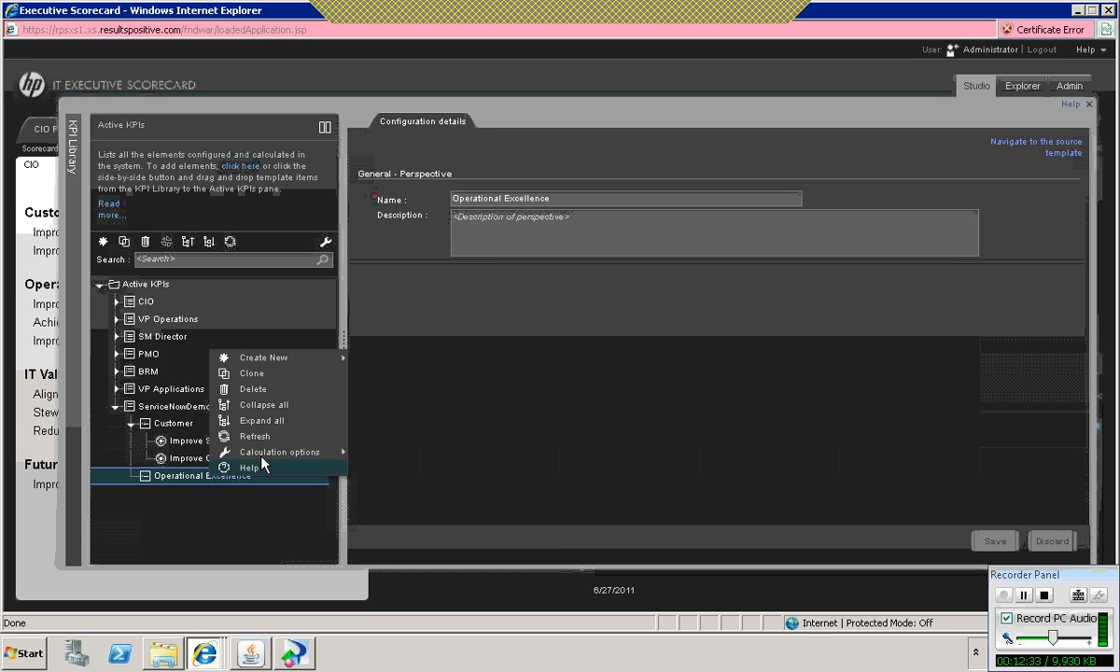
mouse_move(294, 360)
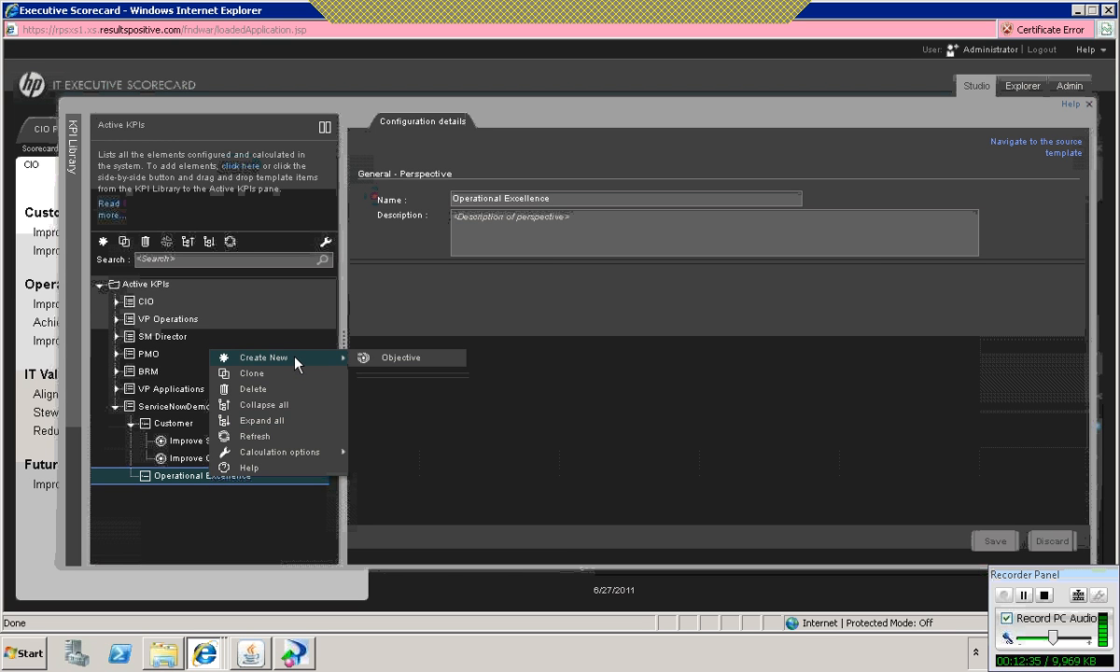
left_click(403, 364)
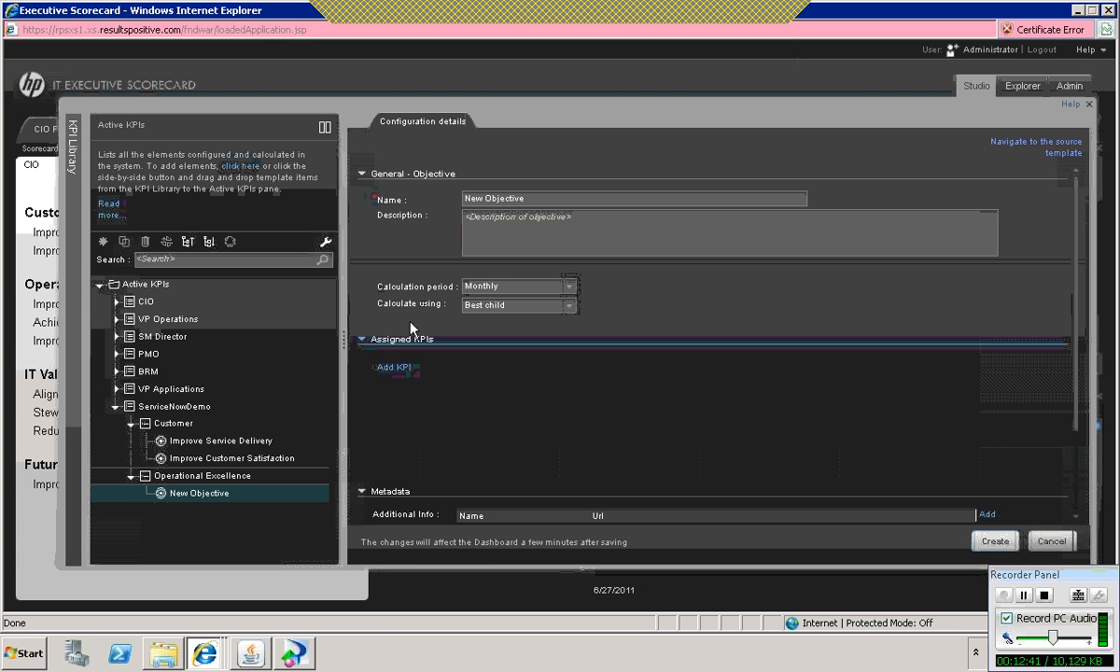
left_click_drag(529, 196, 444, 192)
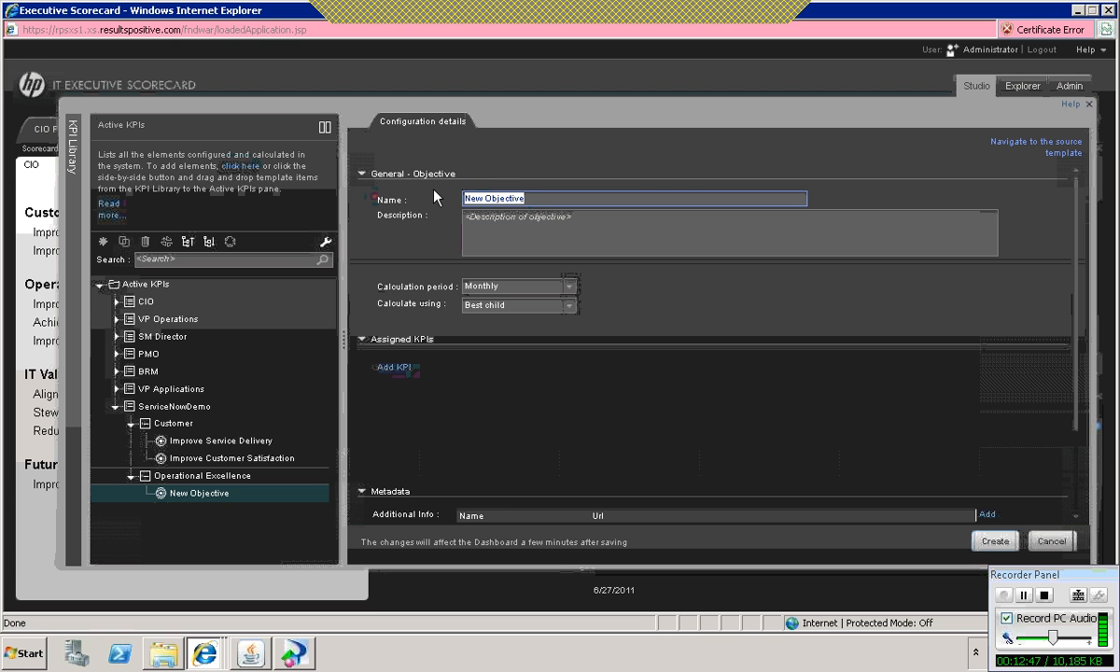
type("Imp")
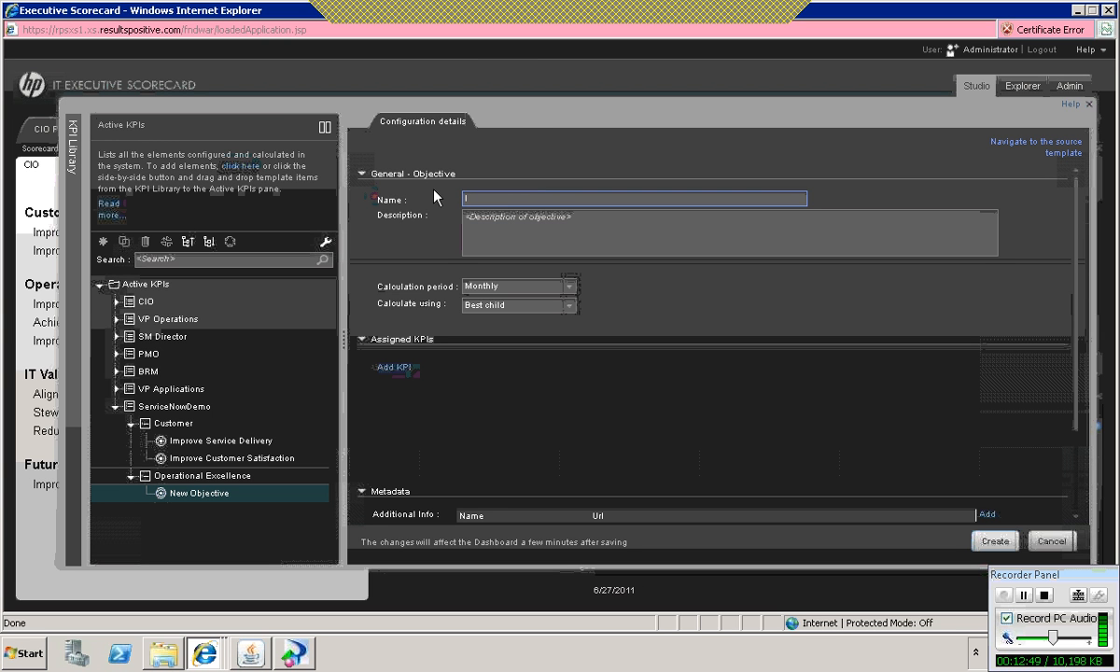
type("rove Responsivenes")
left_click(995, 543)
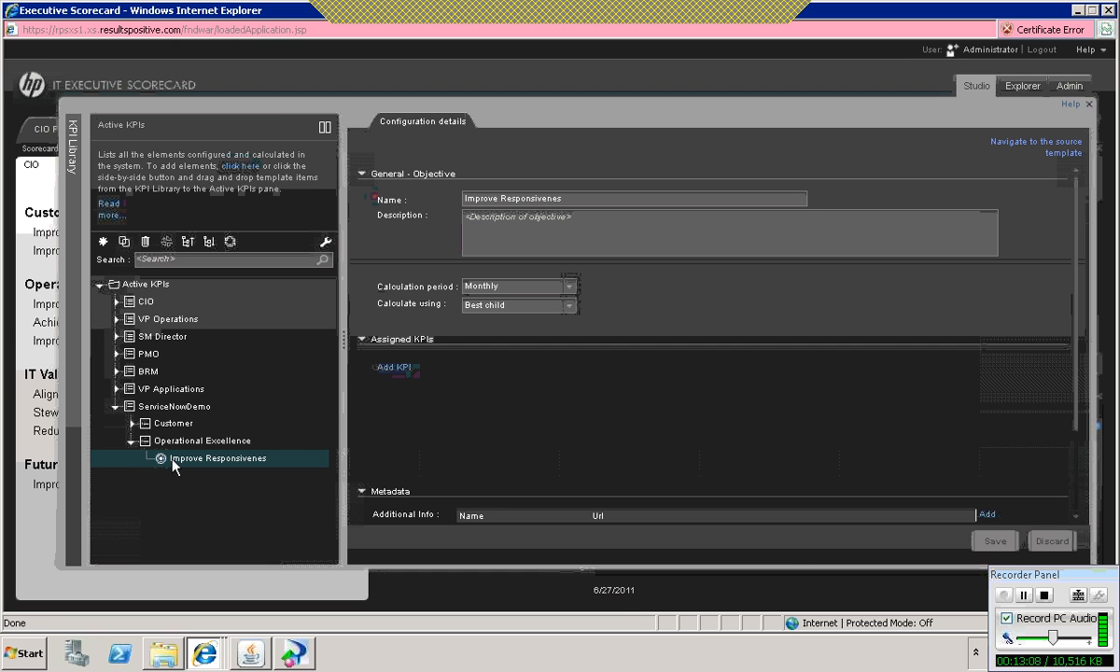
Step: Clone the % of Critical Defects KPI from the Improve Quality objective under VP Applications' Operational Excellence perspective, declining to correct its invalid data
left_click(131, 423)
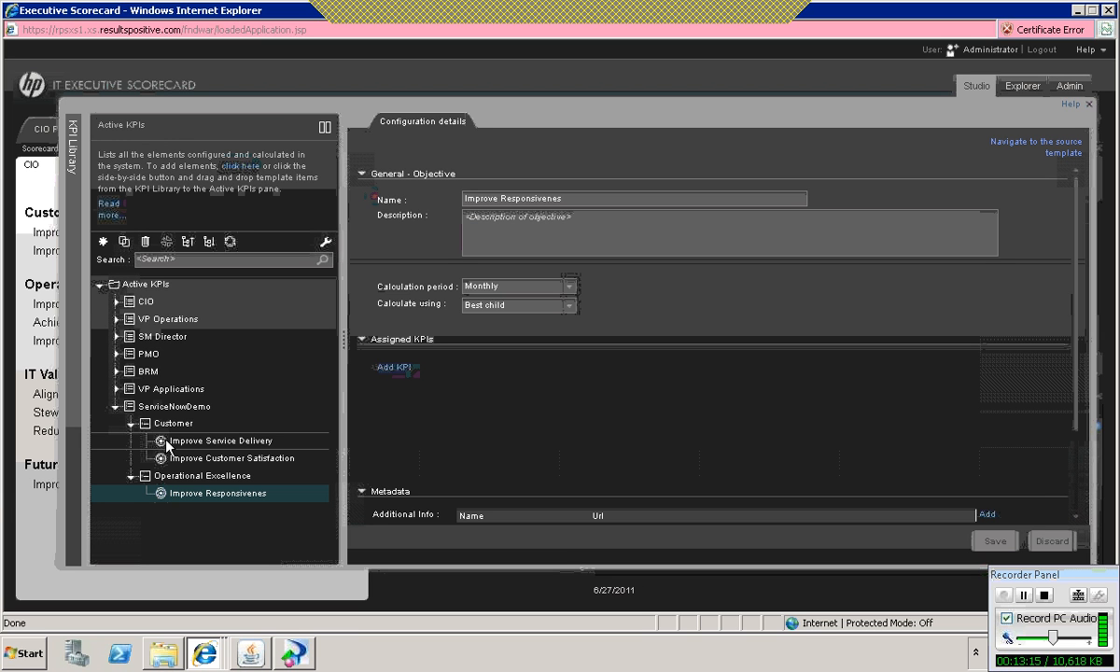
left_click(117, 389)
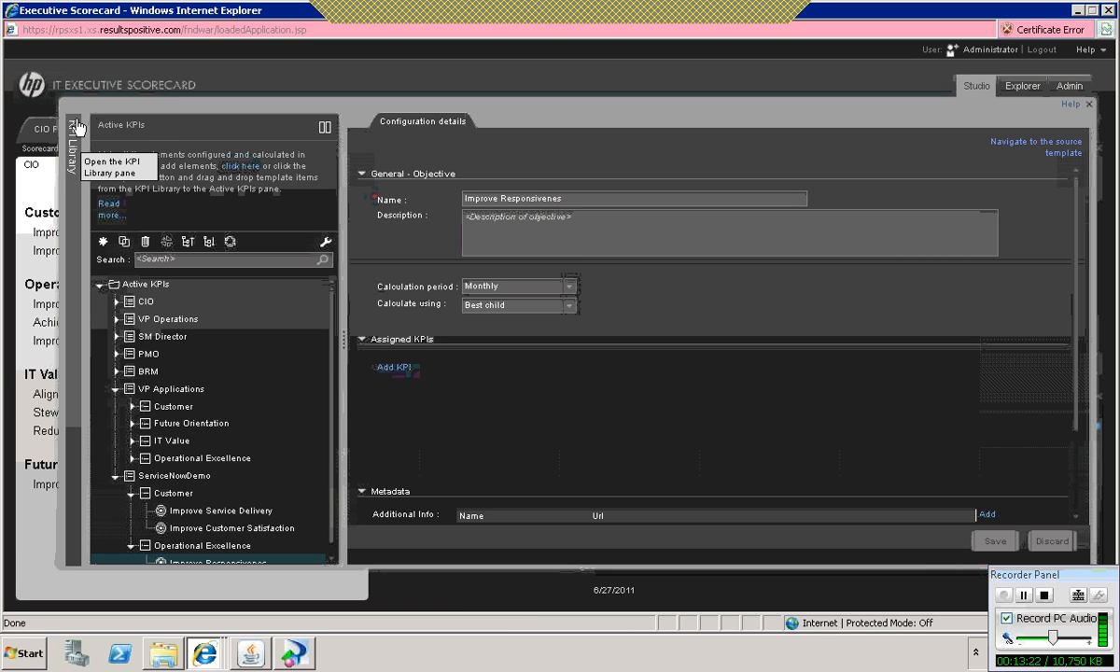
left_click(131, 459)
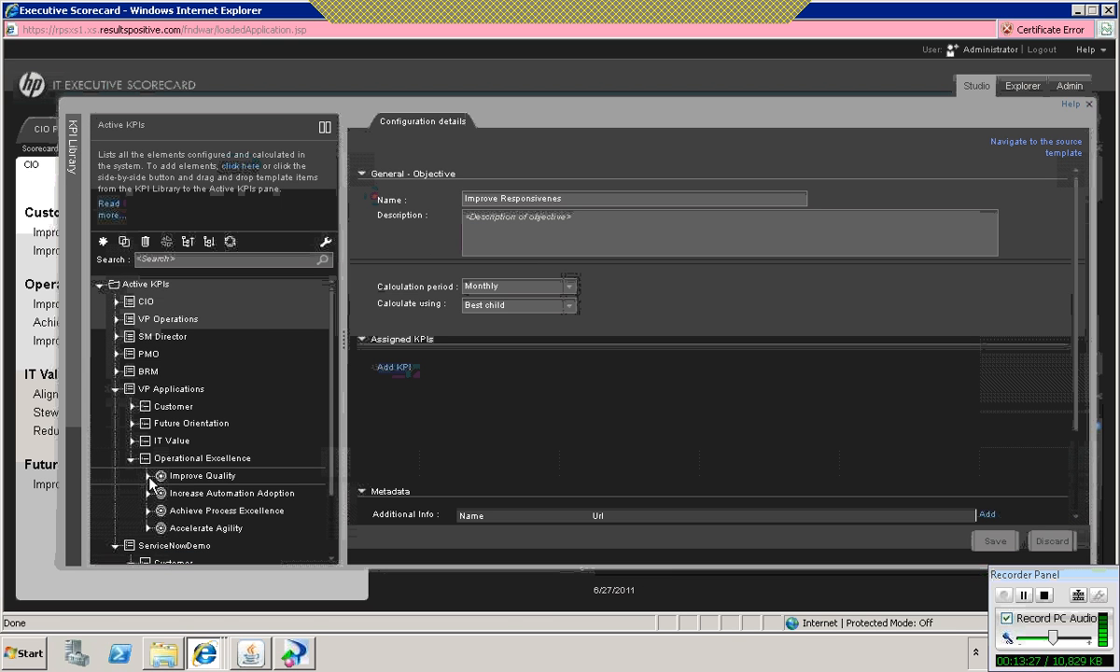
left_click(149, 476)
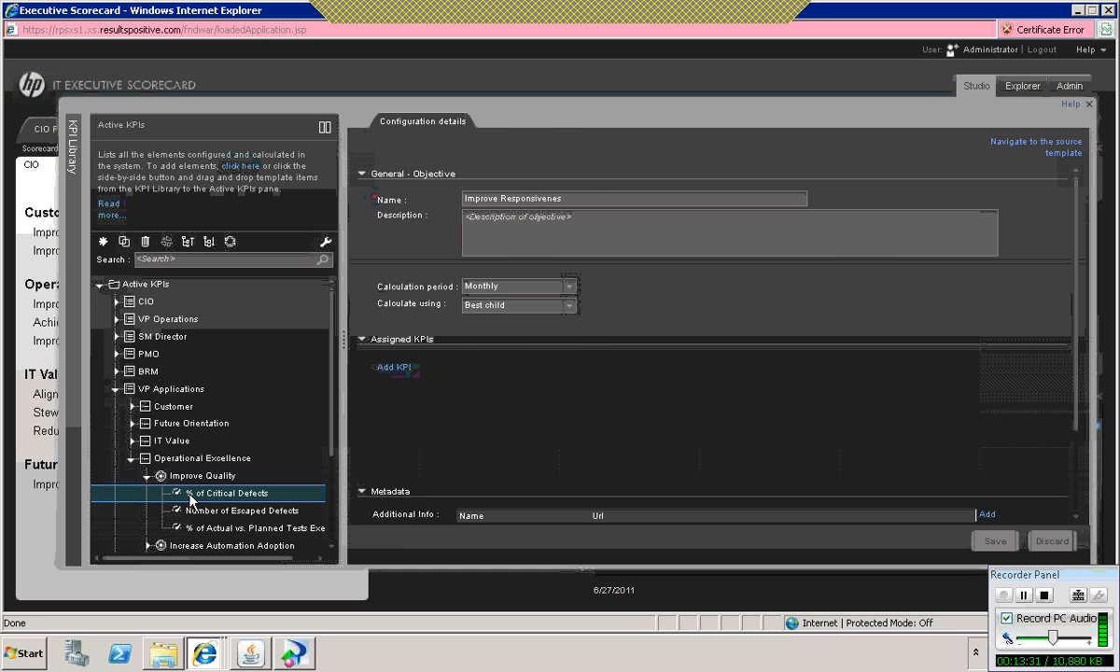
left_click(189, 498)
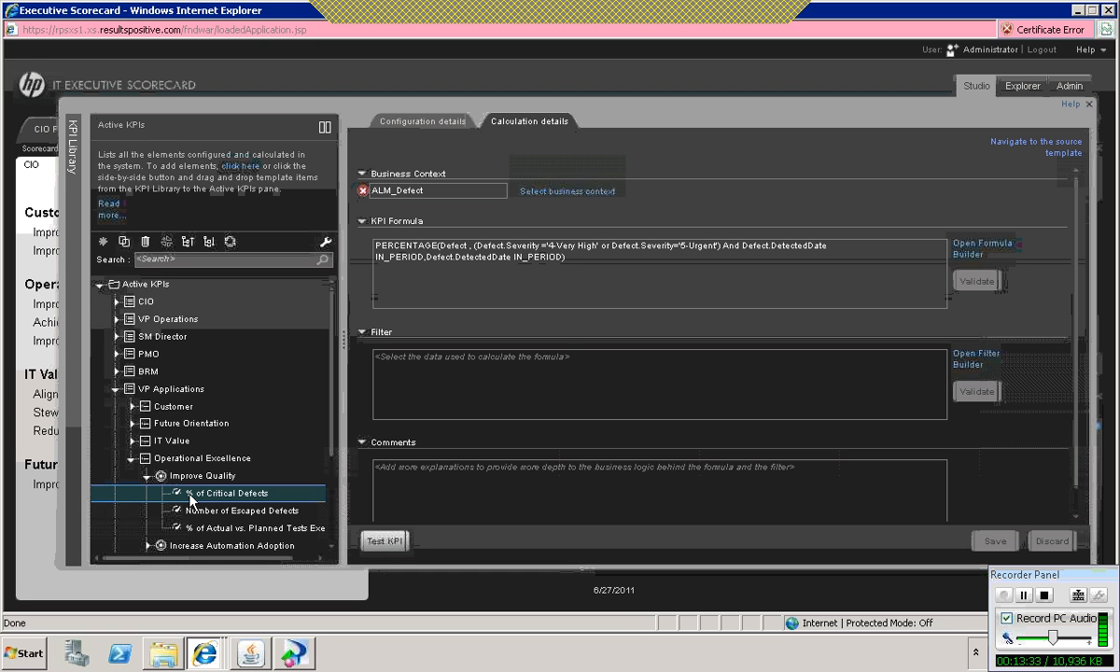
left_click(192, 495)
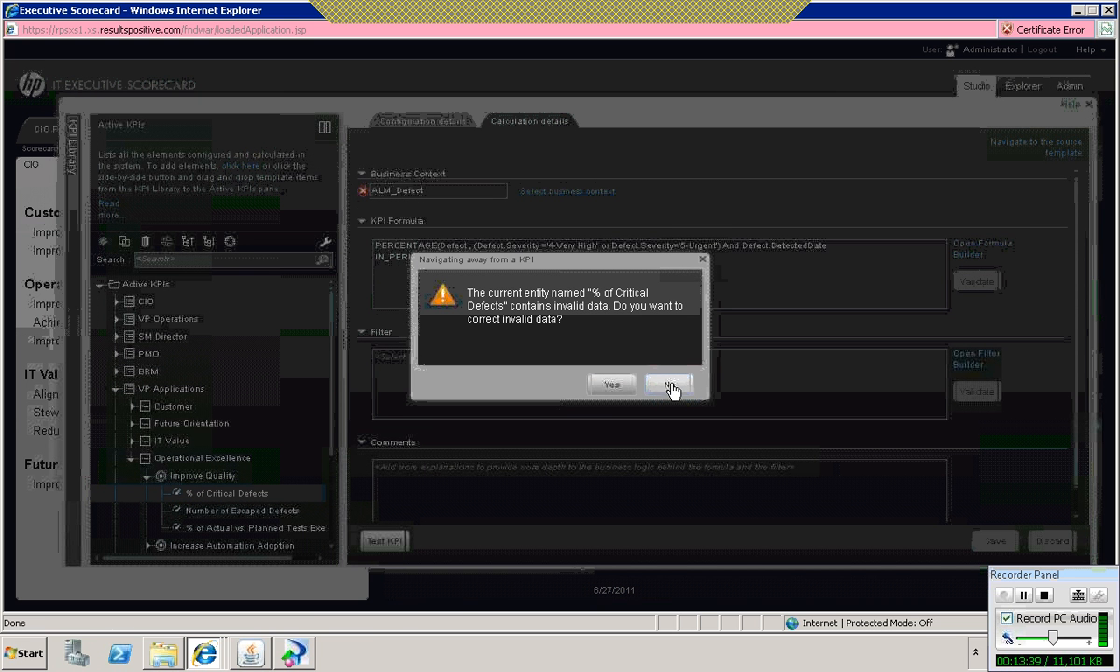
right_click(251, 495)
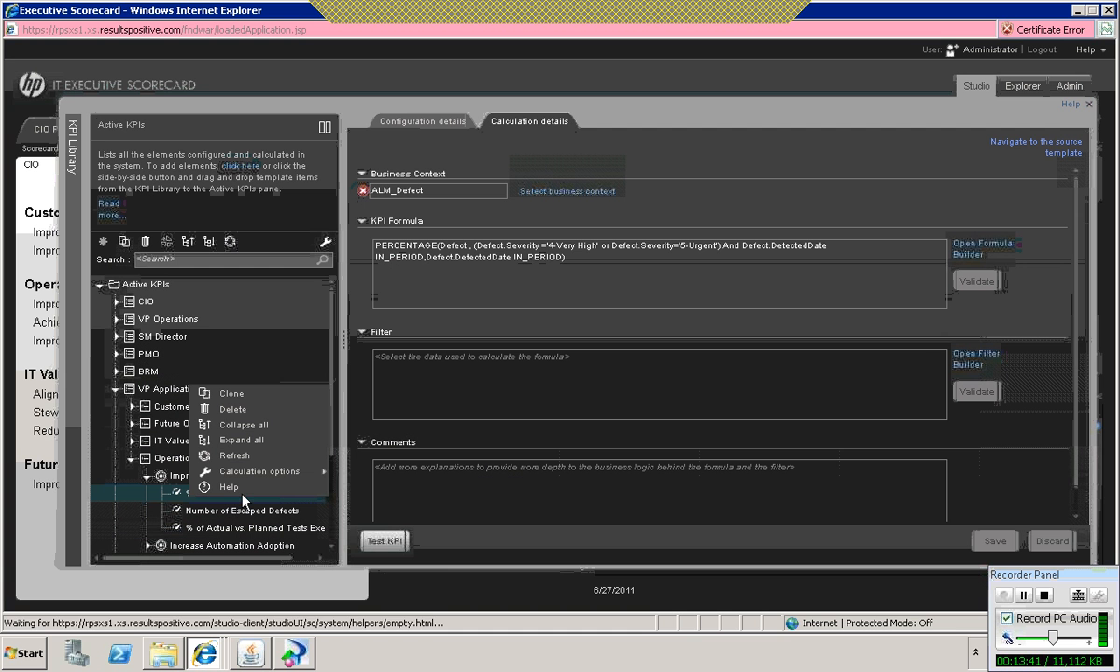
left_click(249, 400)
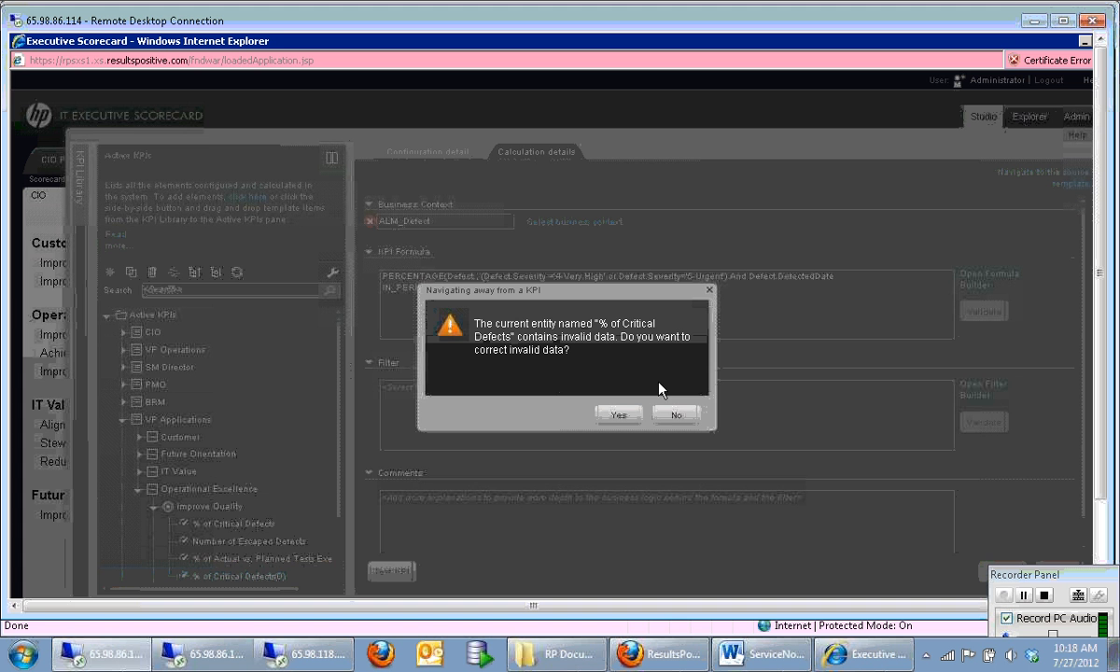
left_click(672, 418)
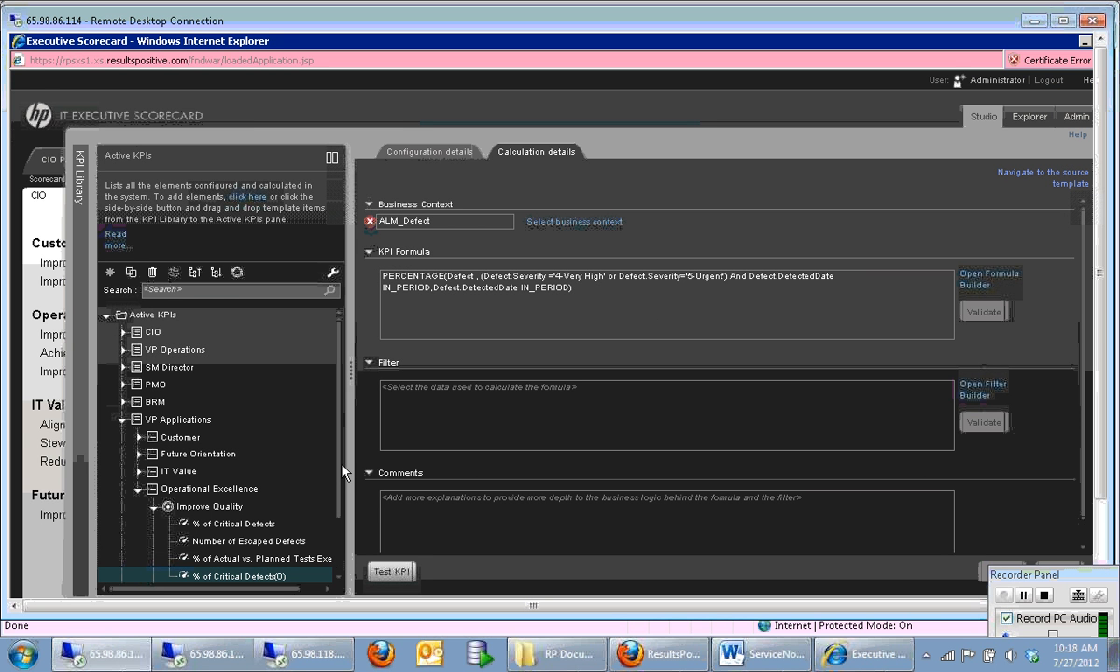
Step: Try to move the cloned % of Critical Defects KPI to the Improve Service Delivery objective under ServiceNowDemo's Customer perspective
scroll(340, 528, "down", 2)
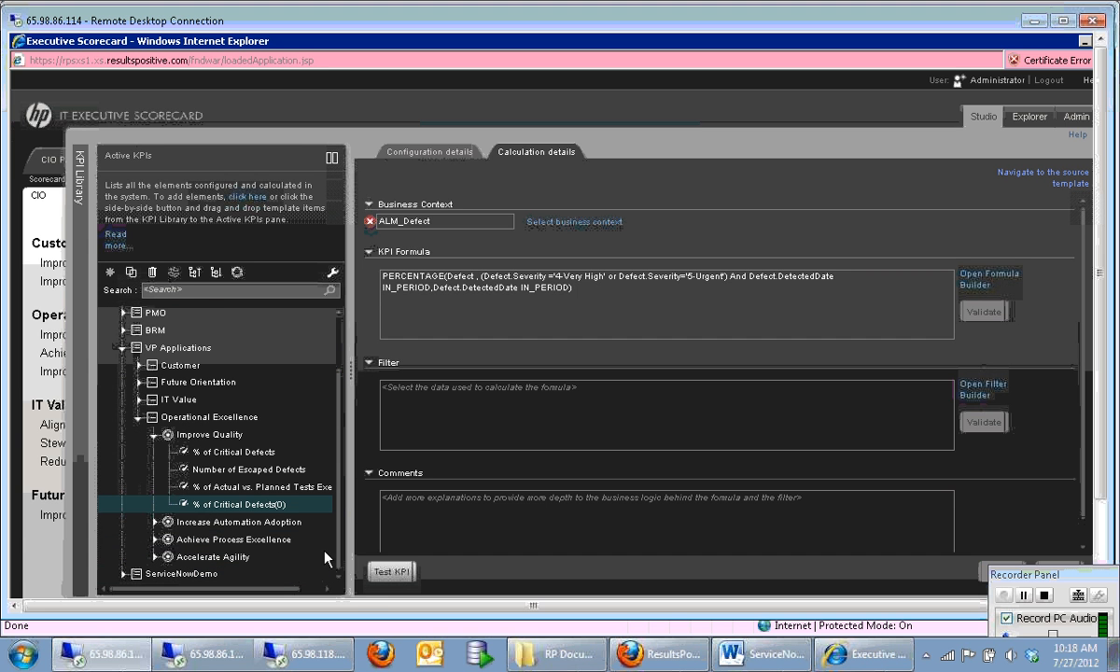
left_click(261, 519)
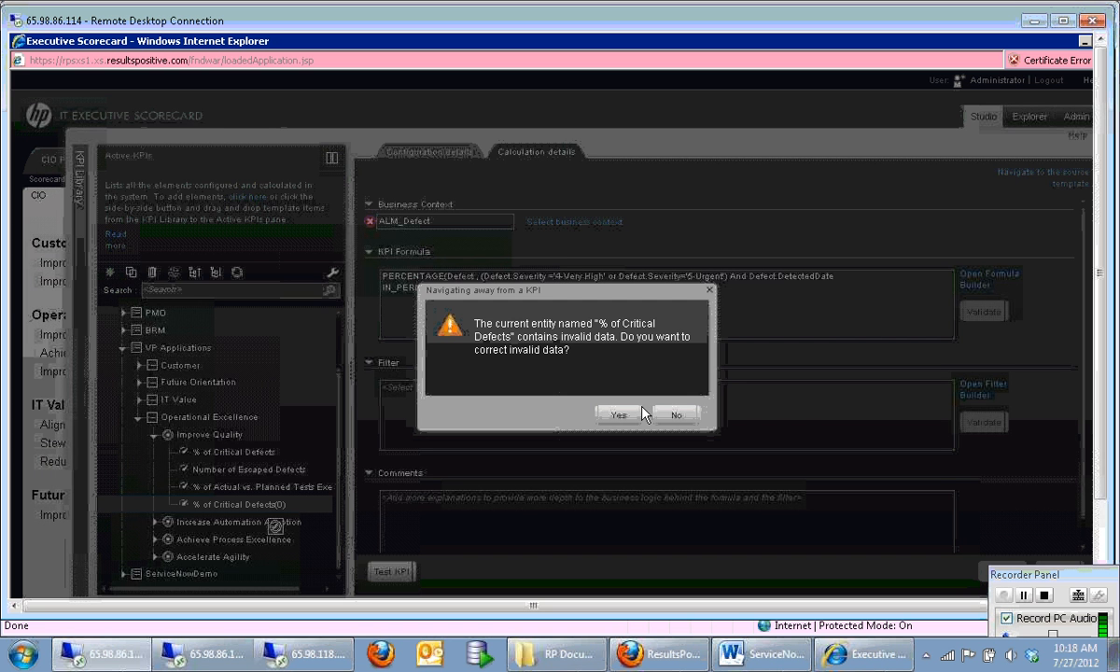
left_click(678, 417)
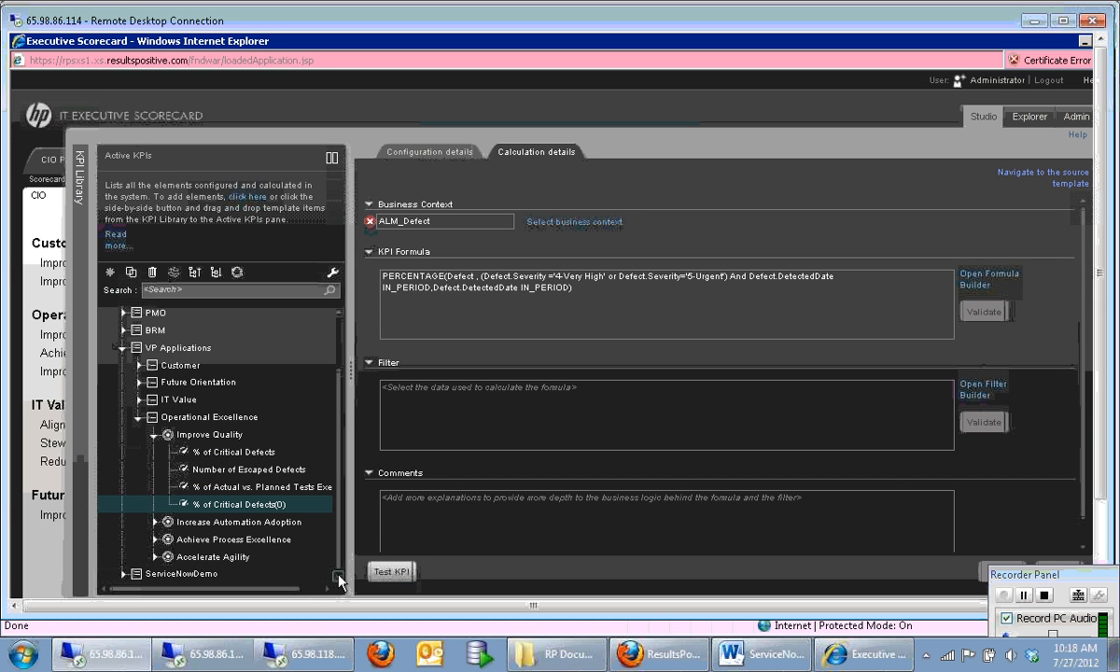
left_click(123, 572)
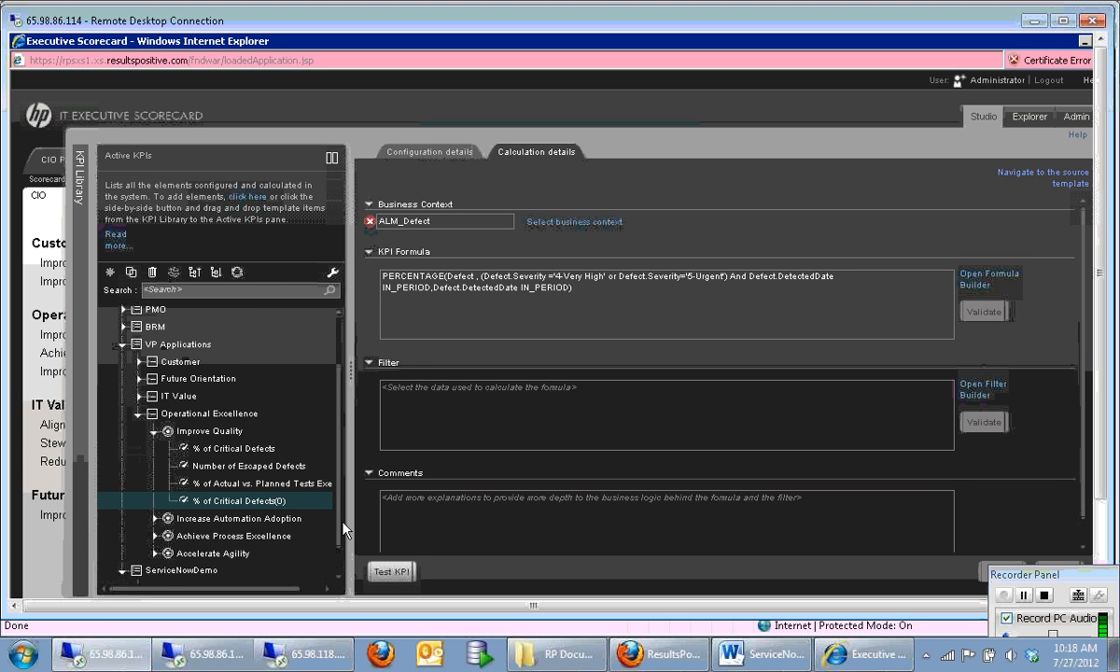
left_click_drag(341, 521, 346, 568)
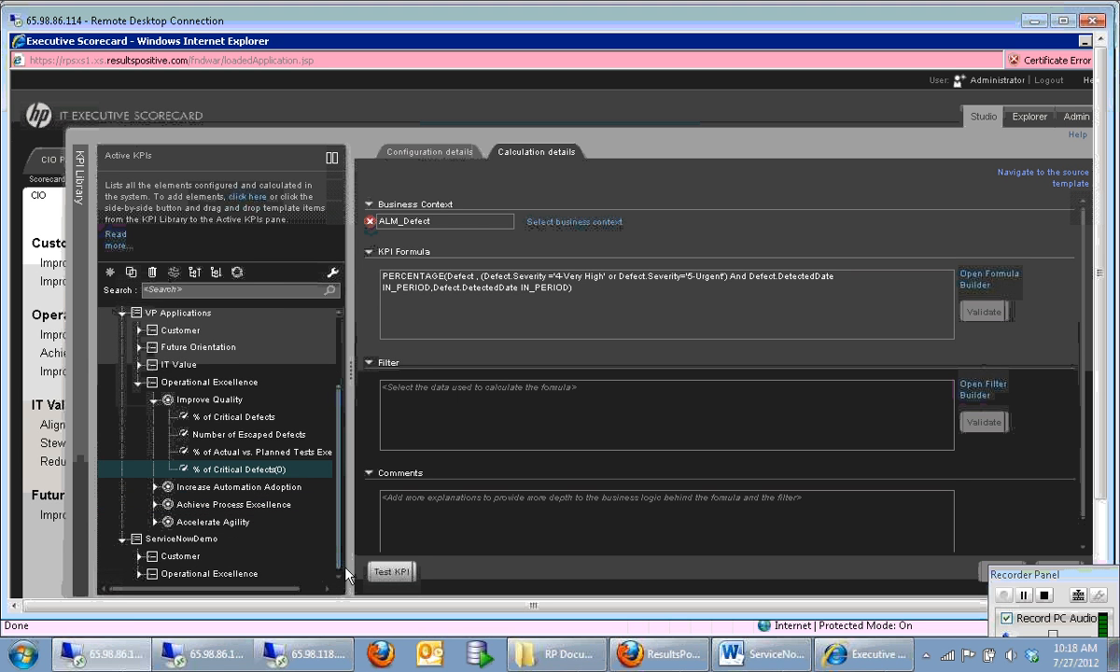
left_click(138, 556)
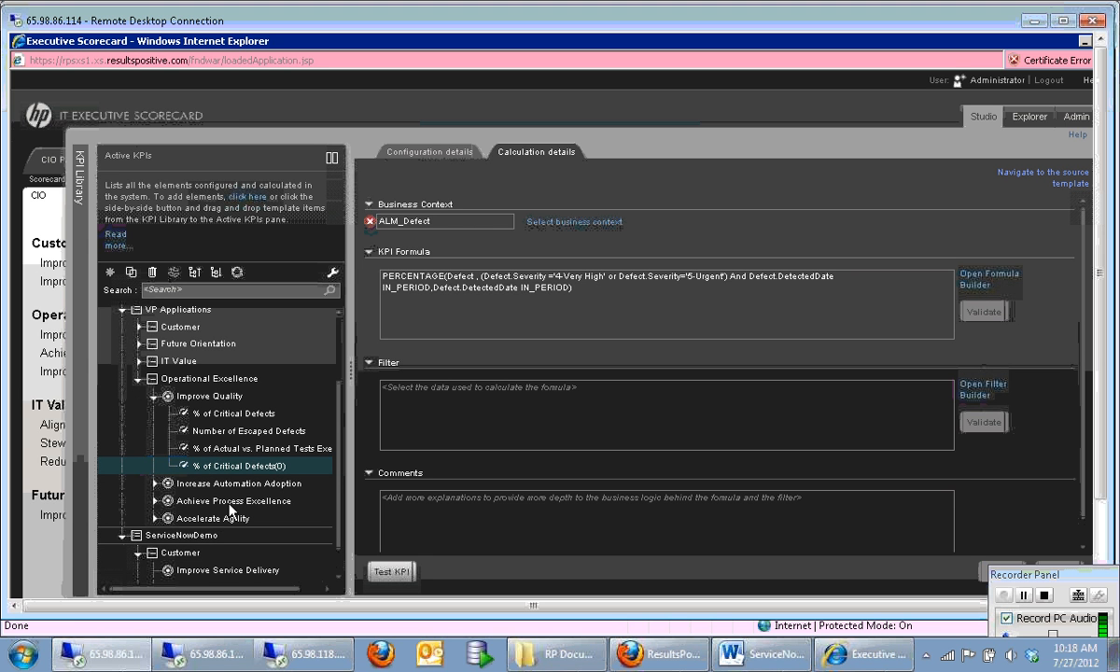
left_click(225, 465)
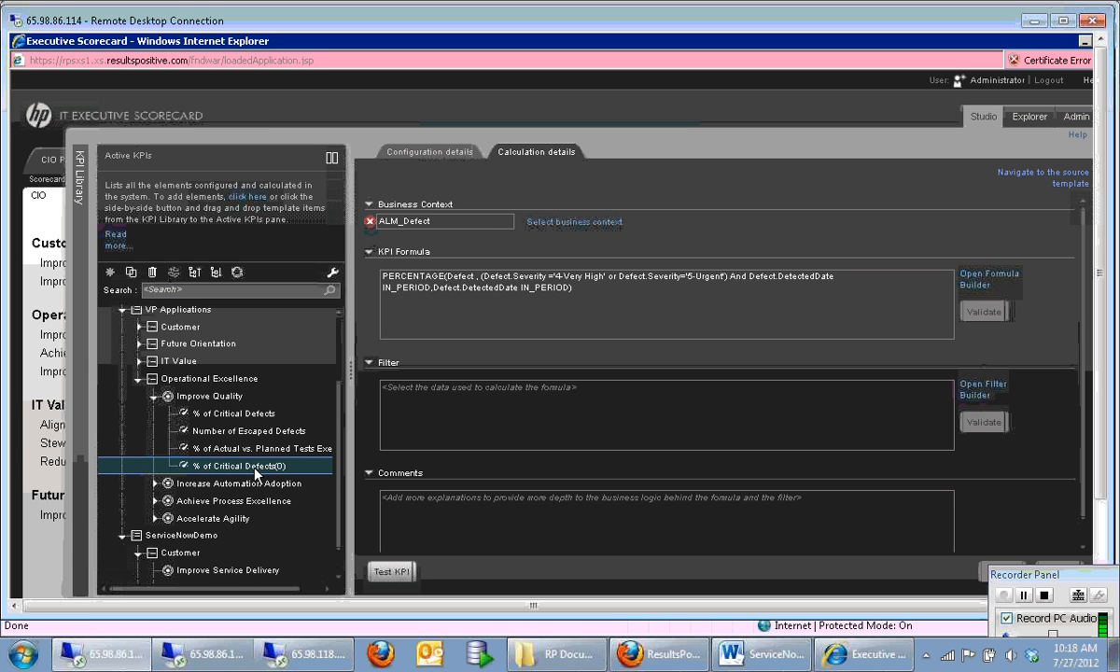
left_click(241, 561)
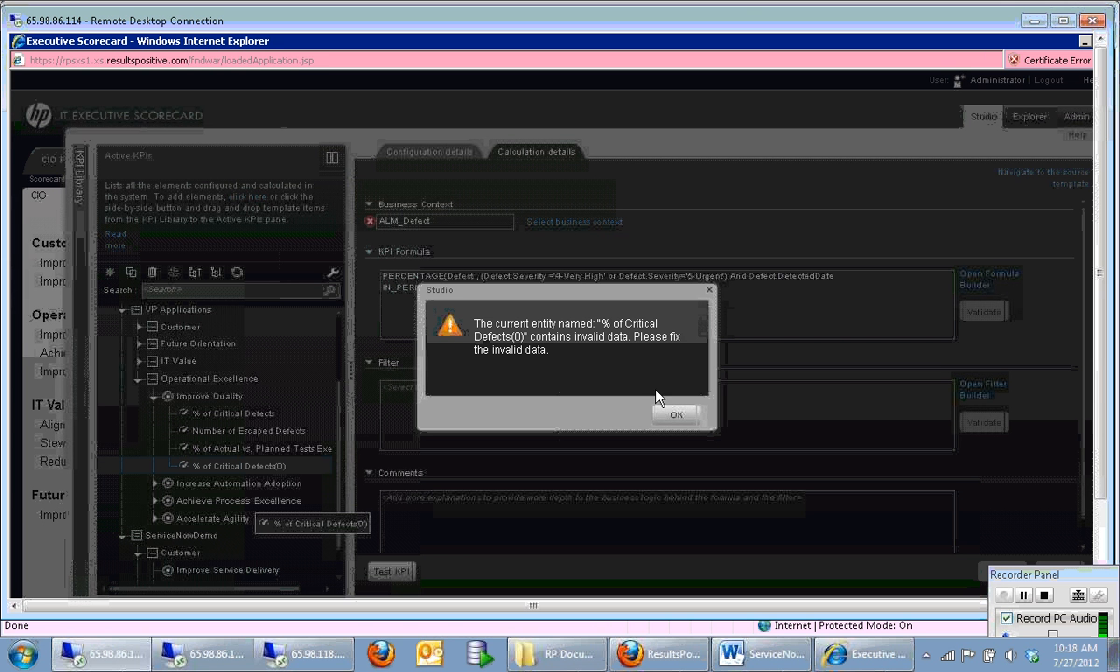
left_click(673, 413)
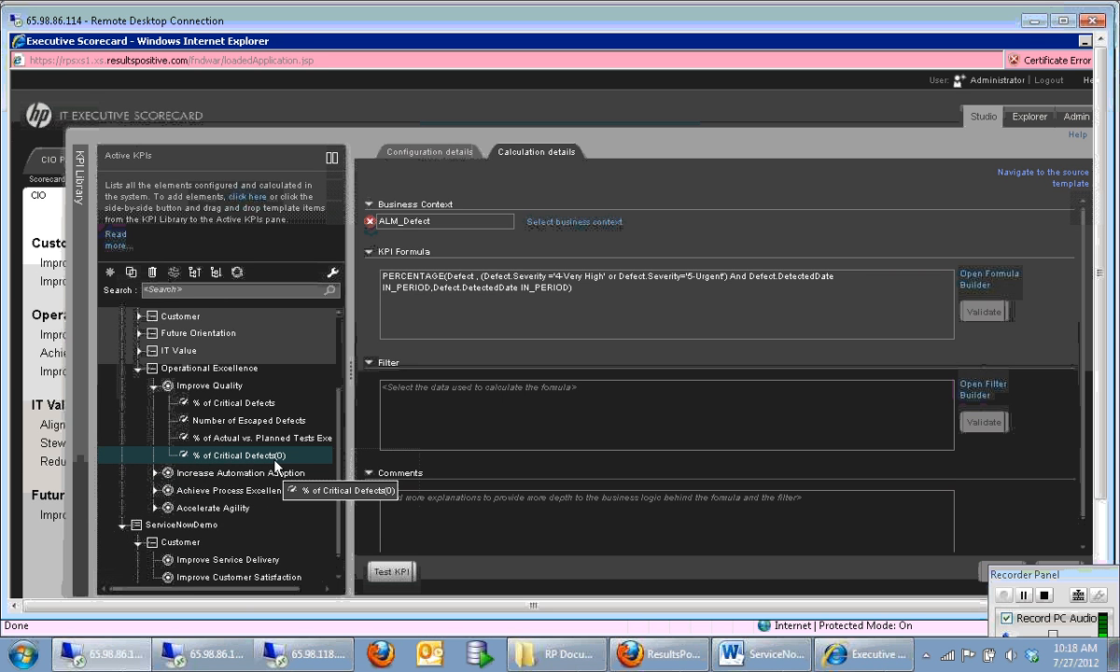
left_click(241, 563)
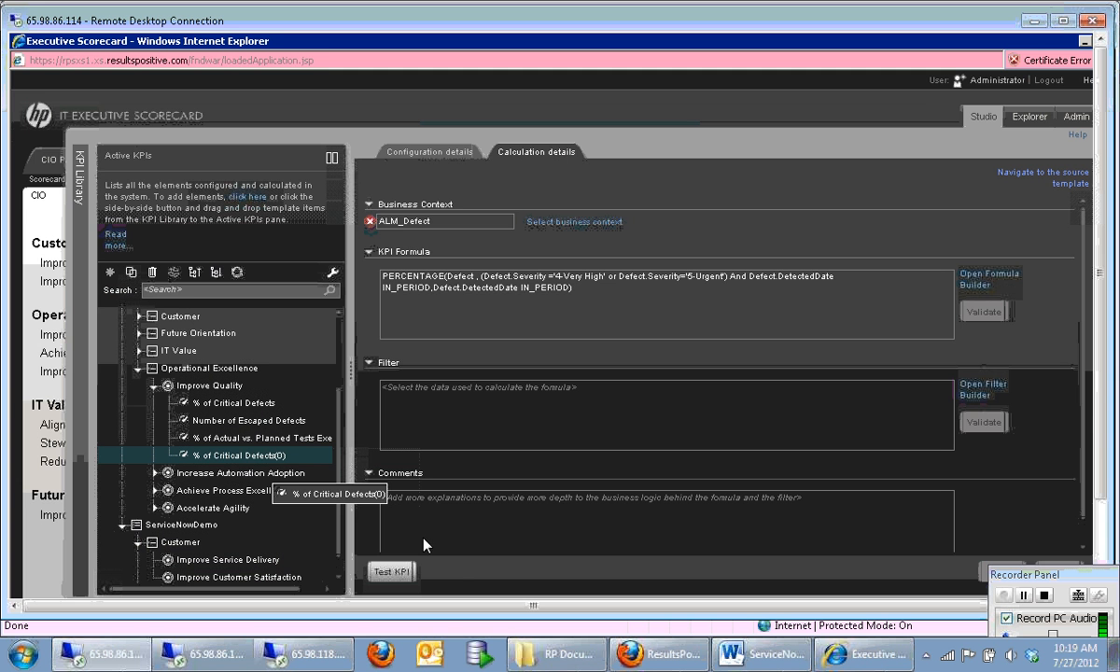
Step: Switch to Universe Designer and run an integrity check on the ServiceNow universe with all checks enabled, including cardinalities
left_click_drag(1105, 376, 1105, 459)
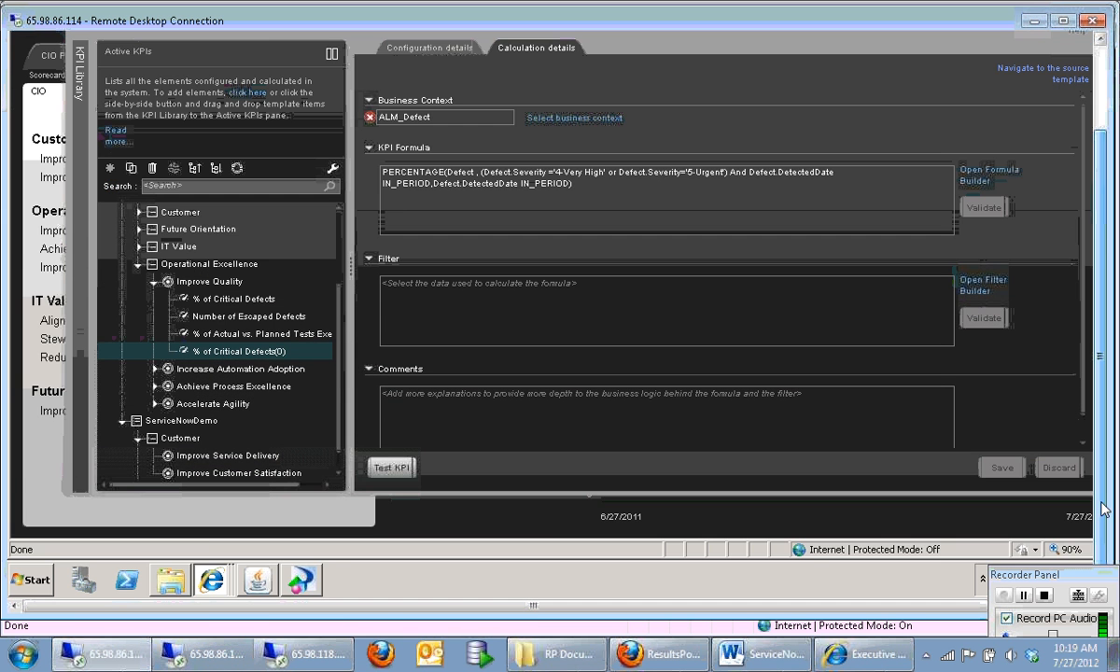
left_click(301, 579)
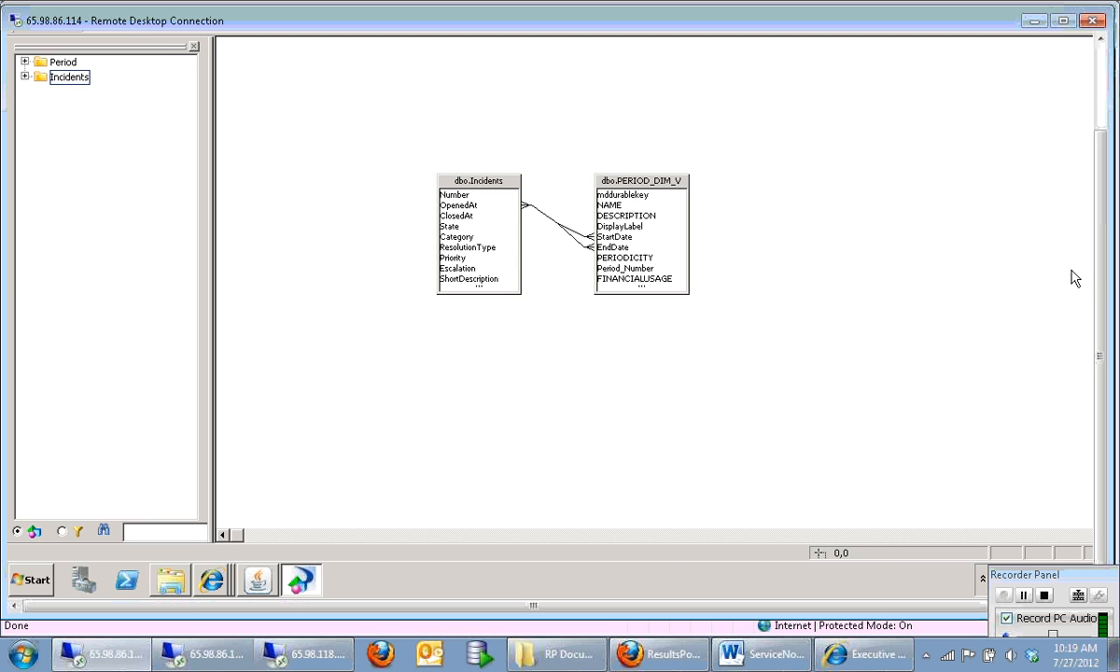
left_click_drag(1103, 273, 1102, 183)
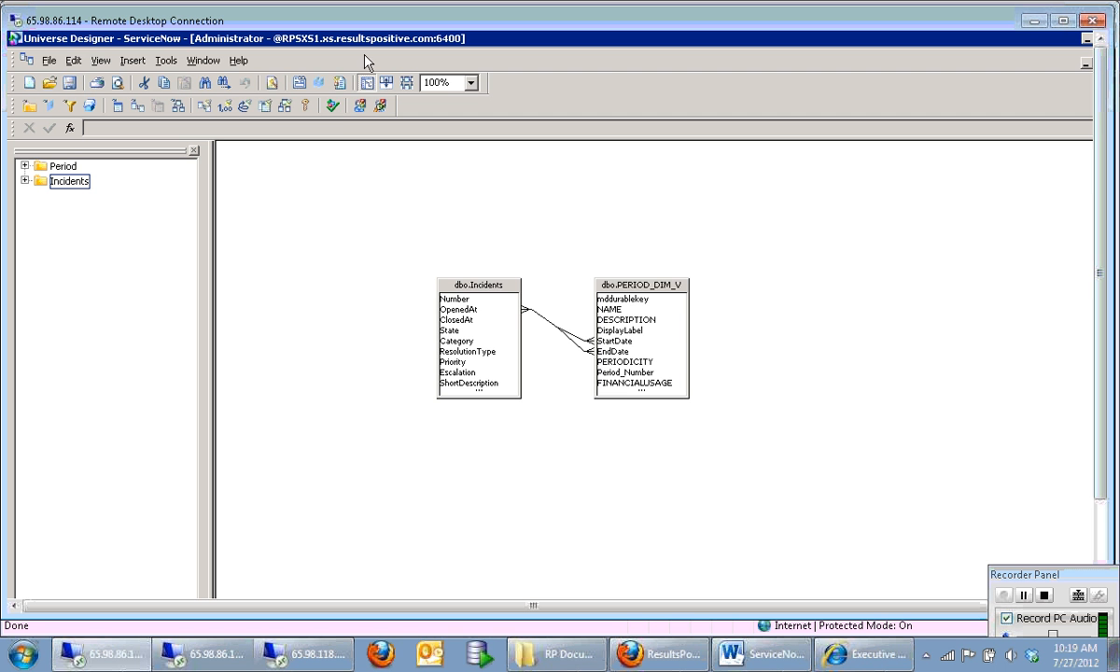
left_click(334, 106)
left_click(441, 259)
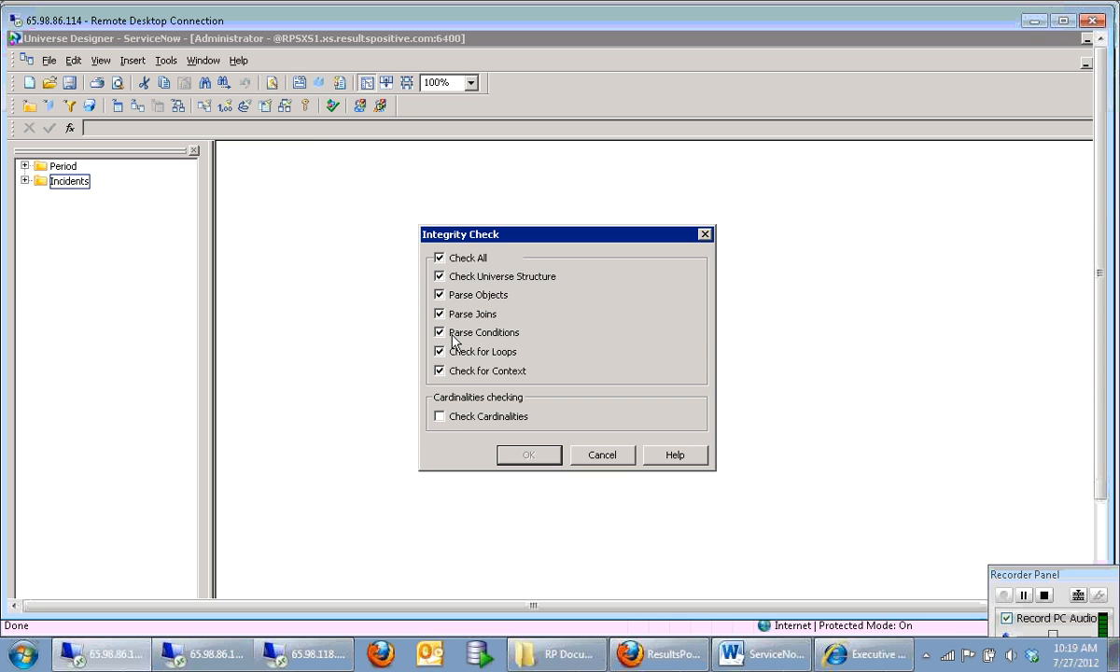
left_click(439, 417)
left_click(542, 461)
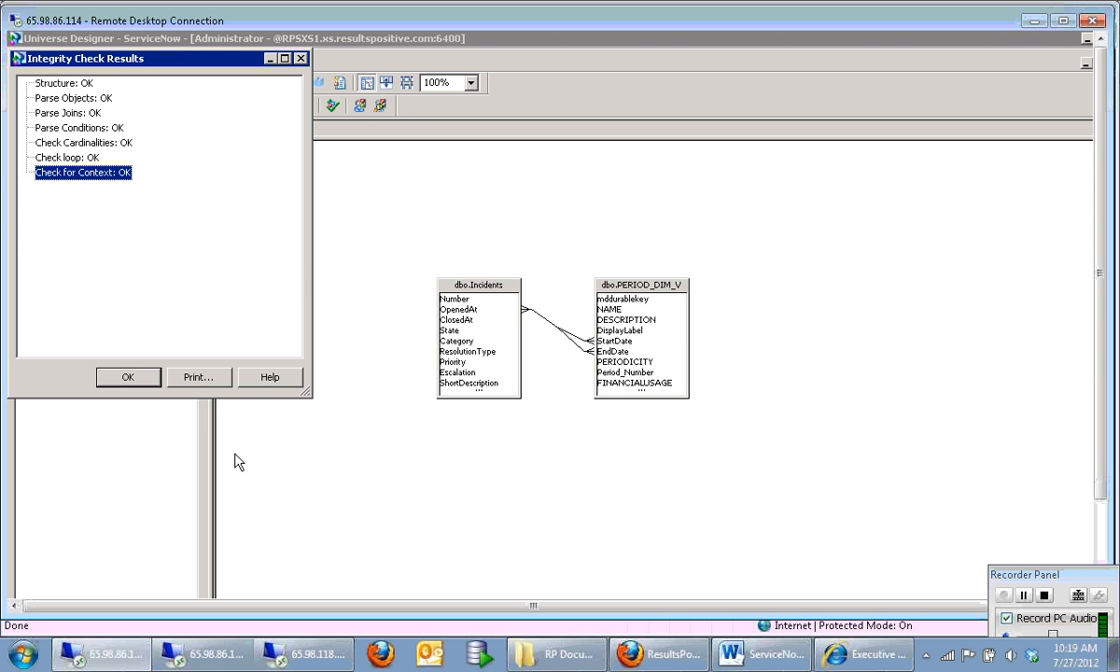
left_click(112, 378)
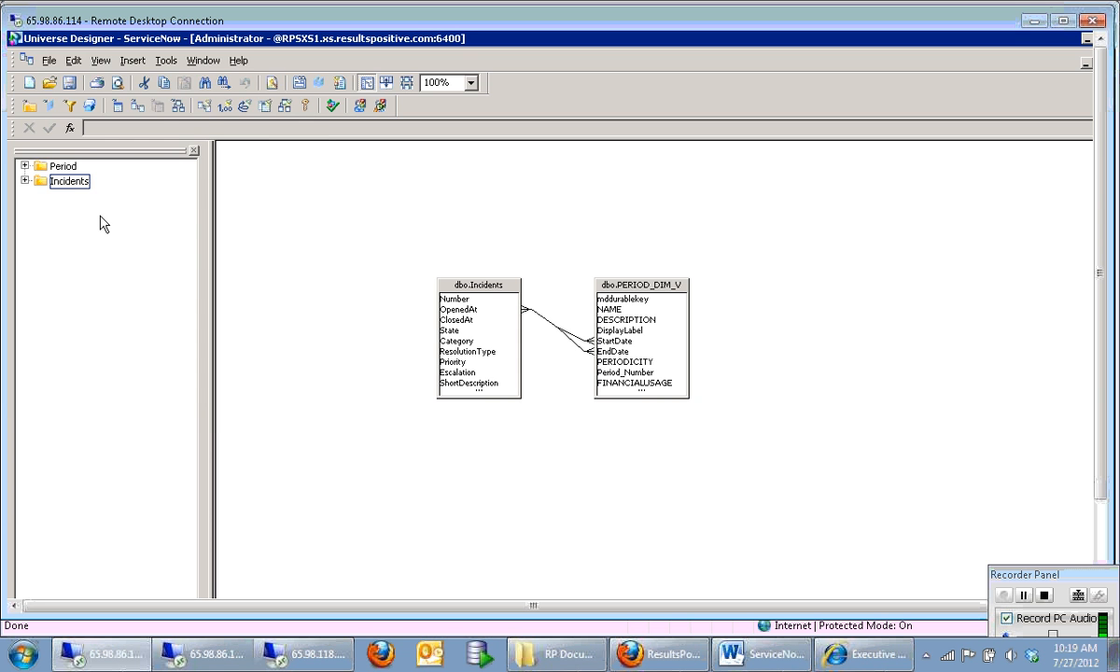
Step: Export the ServiceNow universe to the /XS Studio domain again and acknowledge the export
left_click(45, 58)
left_click(67, 217)
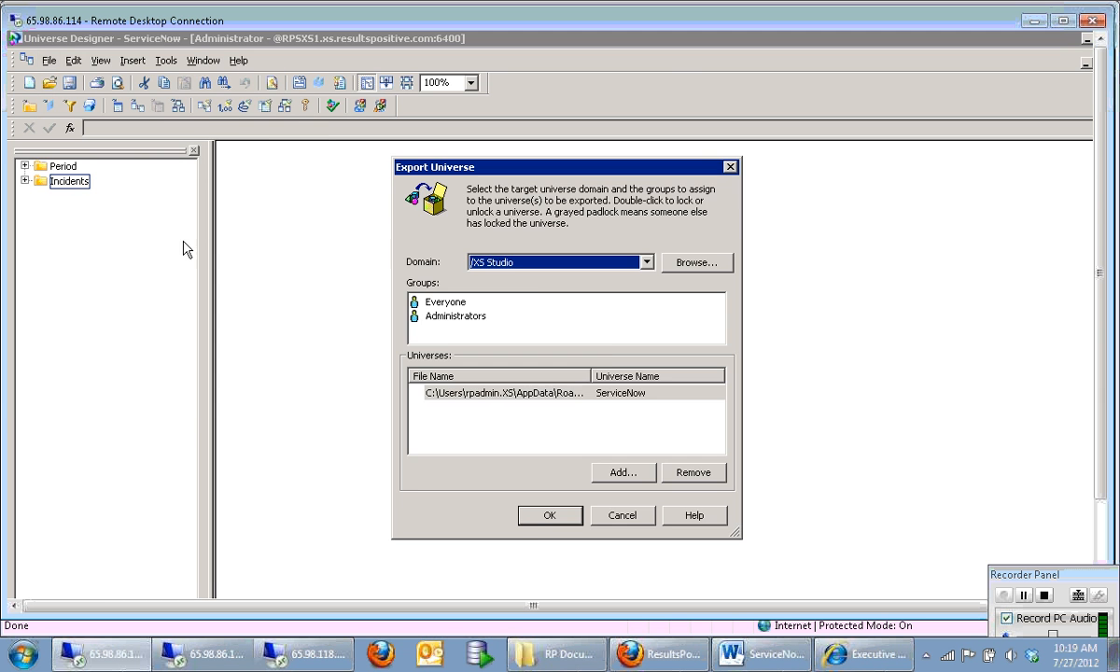
left_click(533, 514)
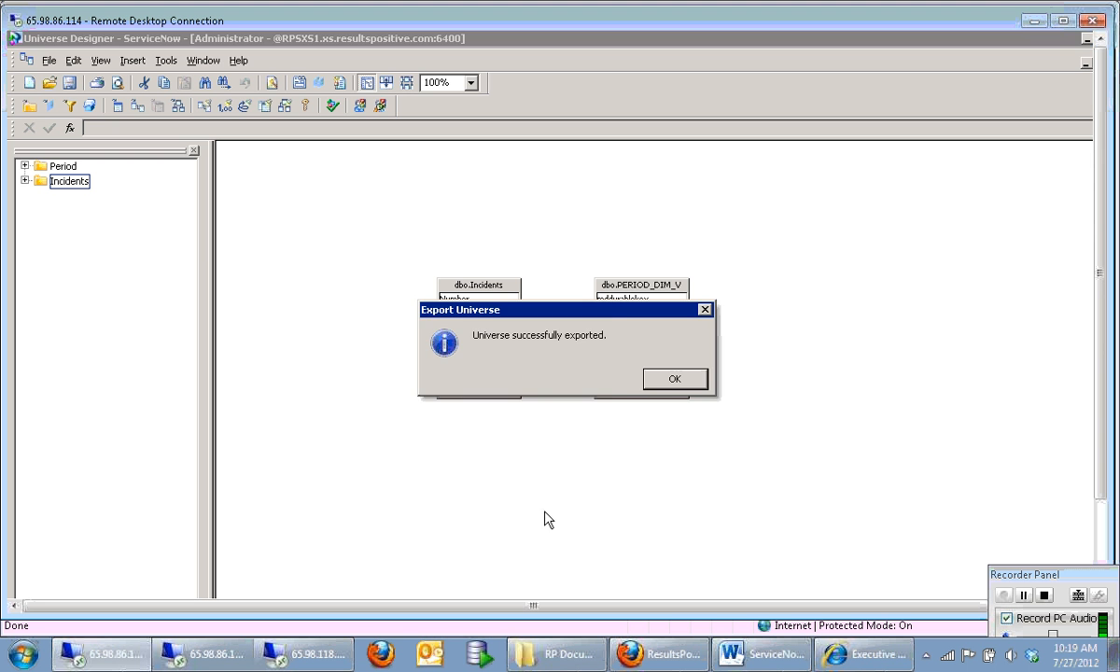
left_click(672, 384)
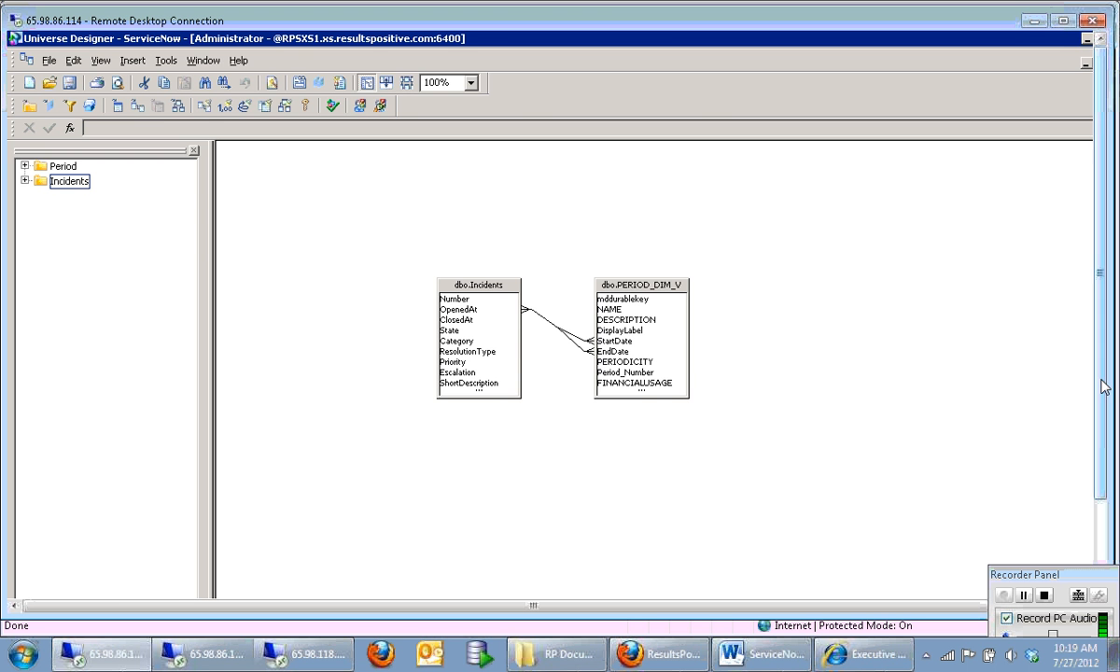
Step: Switch to the JMX console and invoke the MetaDataLoader's loadMetaData operation for the re-exported universe
left_click_drag(1102, 385, 1103, 473)
left_click(257, 580)
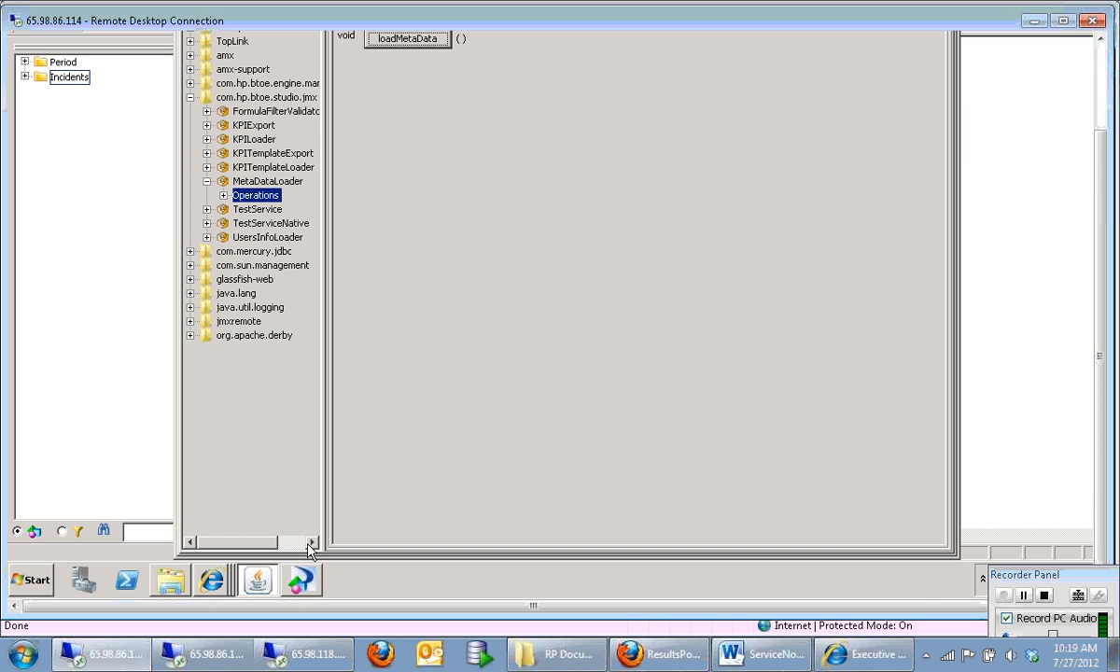
left_click(418, 44)
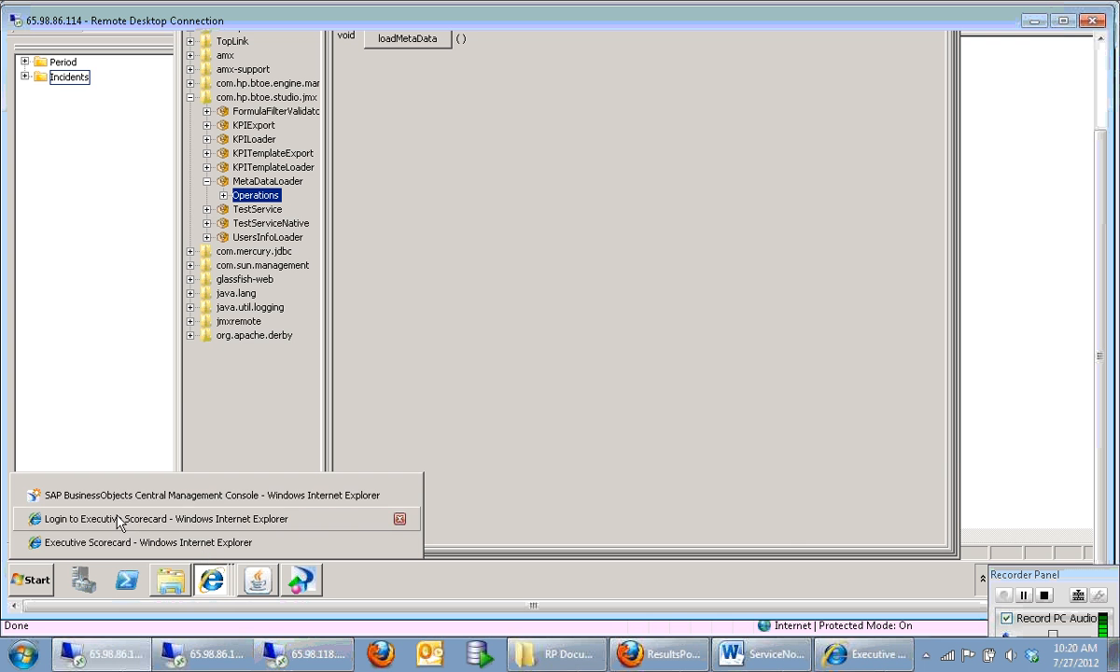
left_click(399, 519)
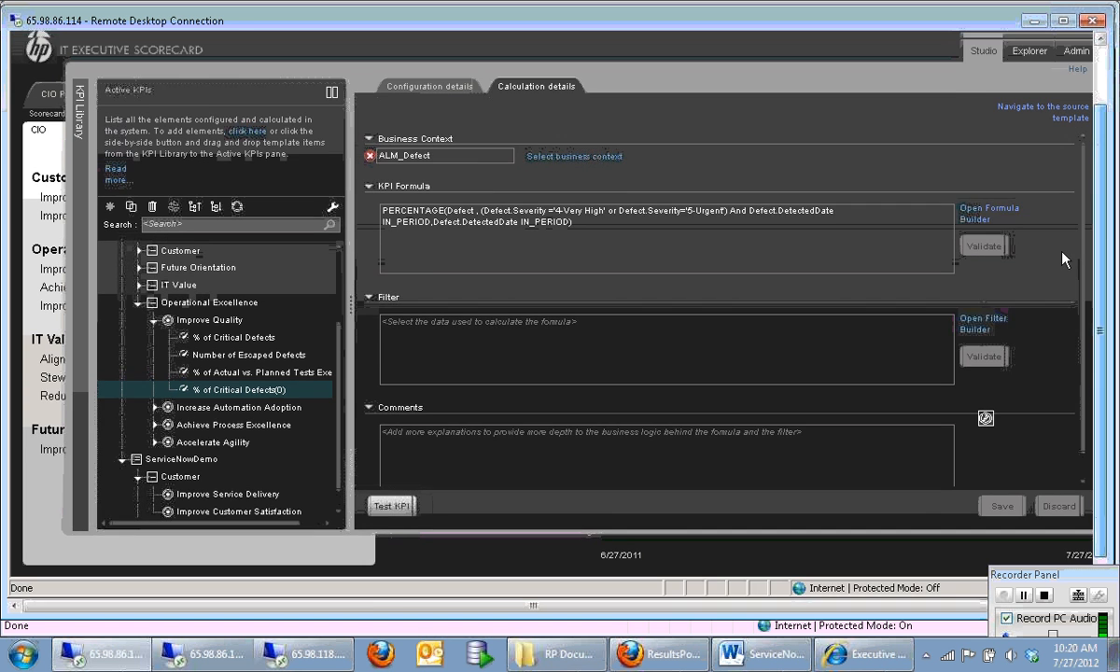
left_click_drag(1063, 252, 995, 258)
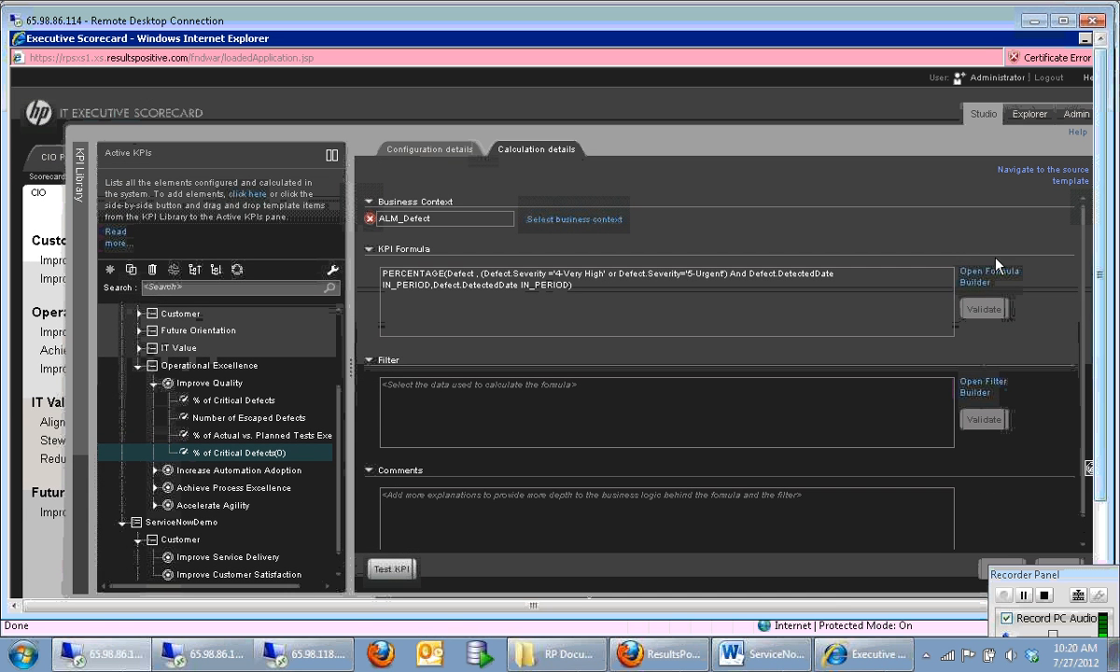
left_click_drag(836, 606, 870, 606)
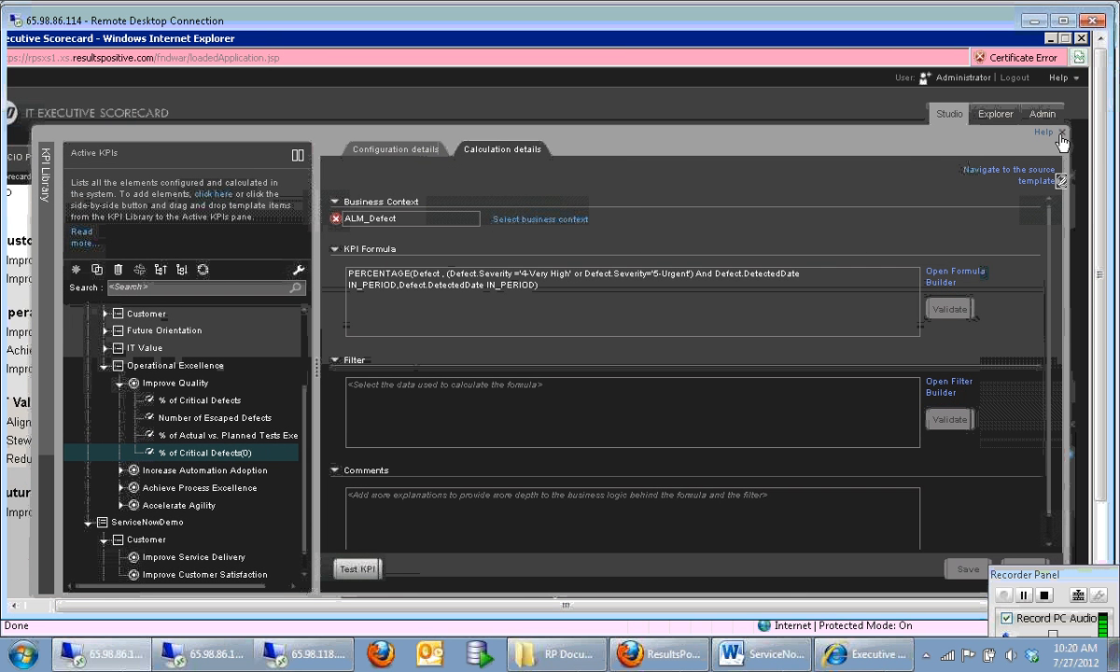
left_click(1063, 132)
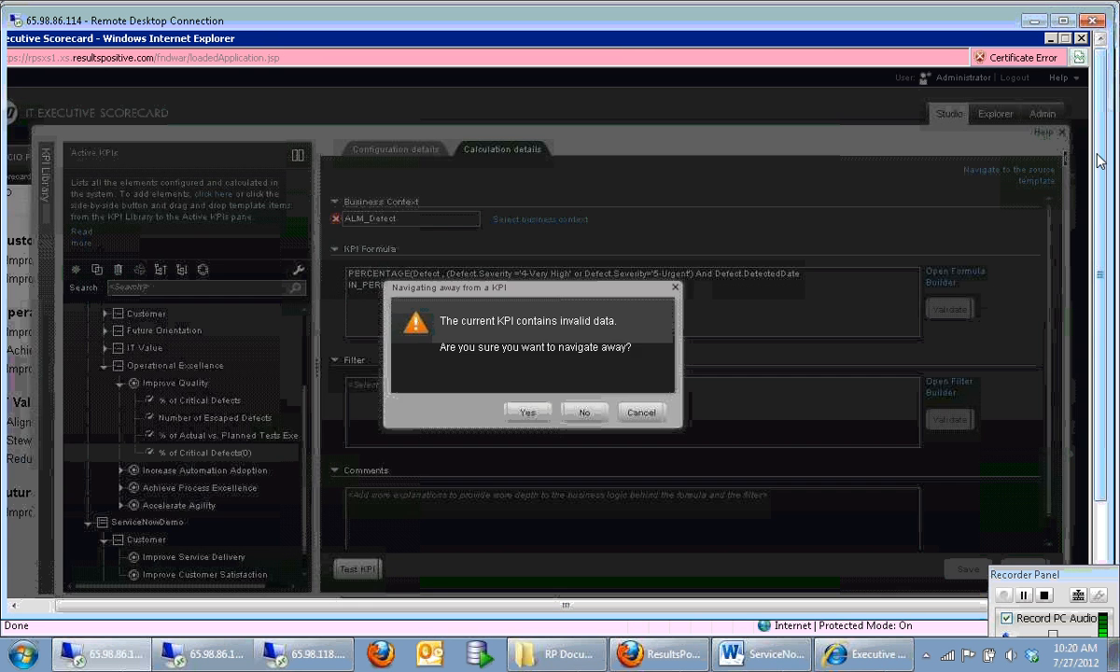
left_click(577, 417)
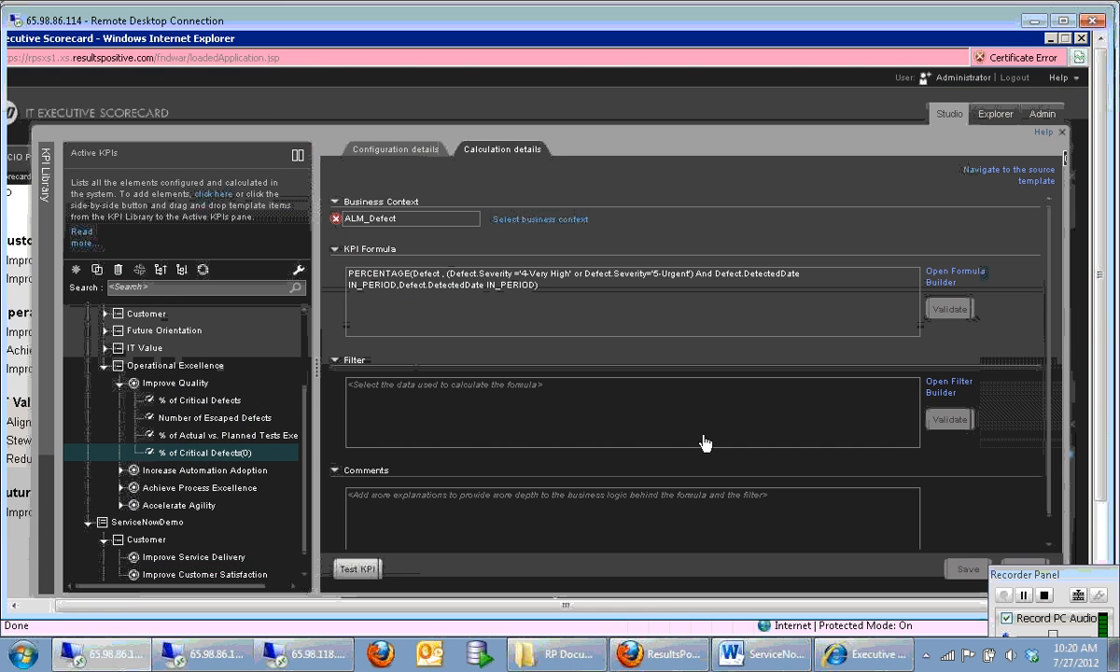
Step: Return to the JMX console and acknowledge the loadMetaData invocation
left_click(1098, 381)
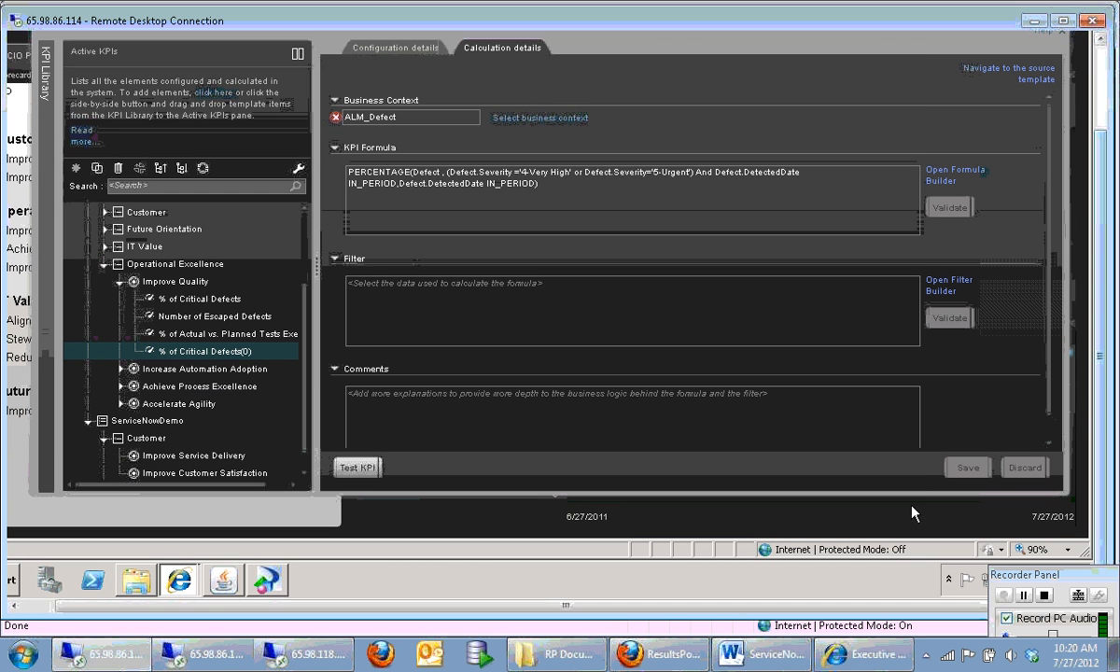
left_click(224, 584)
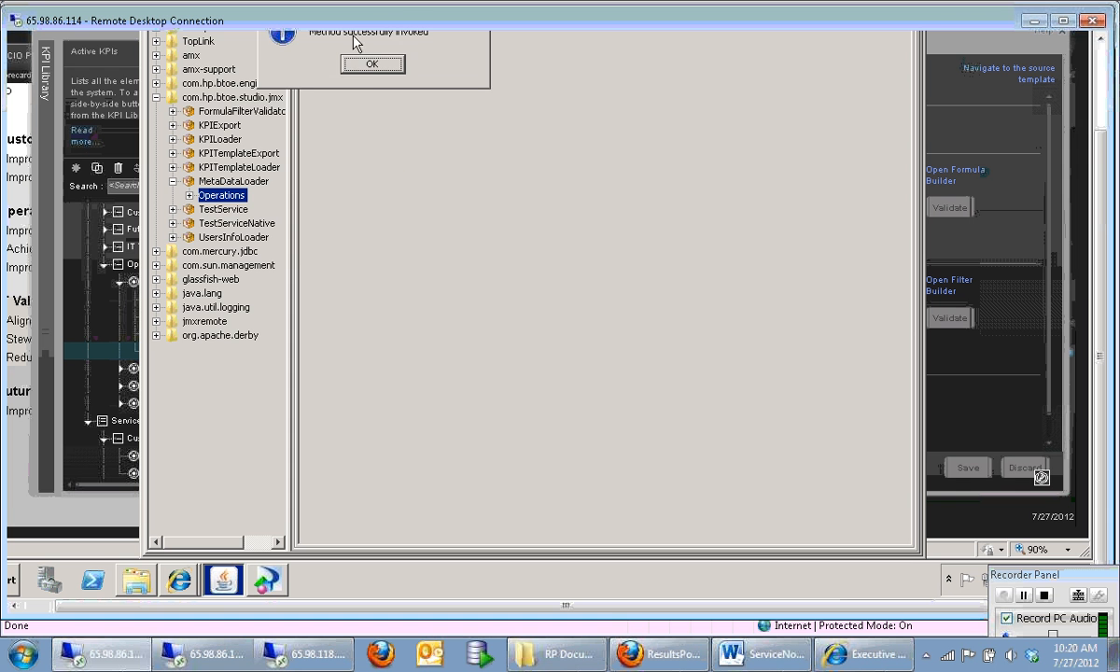
left_click(370, 63)
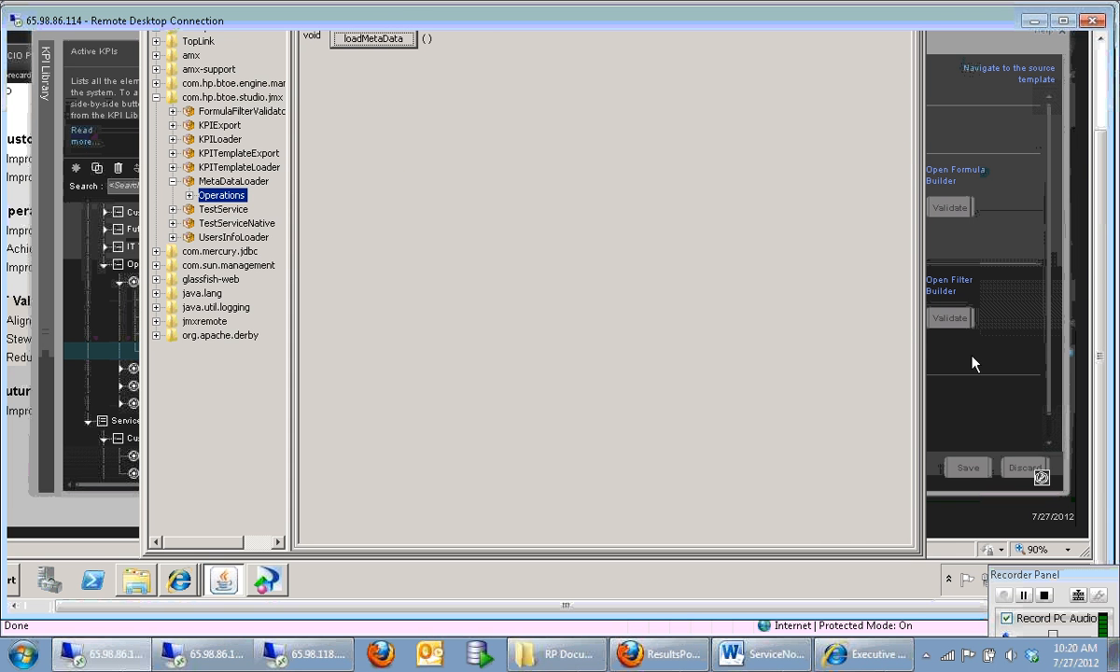
Step: Switch to Executive Scorecard, close Studio despite the KPI's invalid data, and reopen Studio with the remote session maximized
left_click(1036, 339)
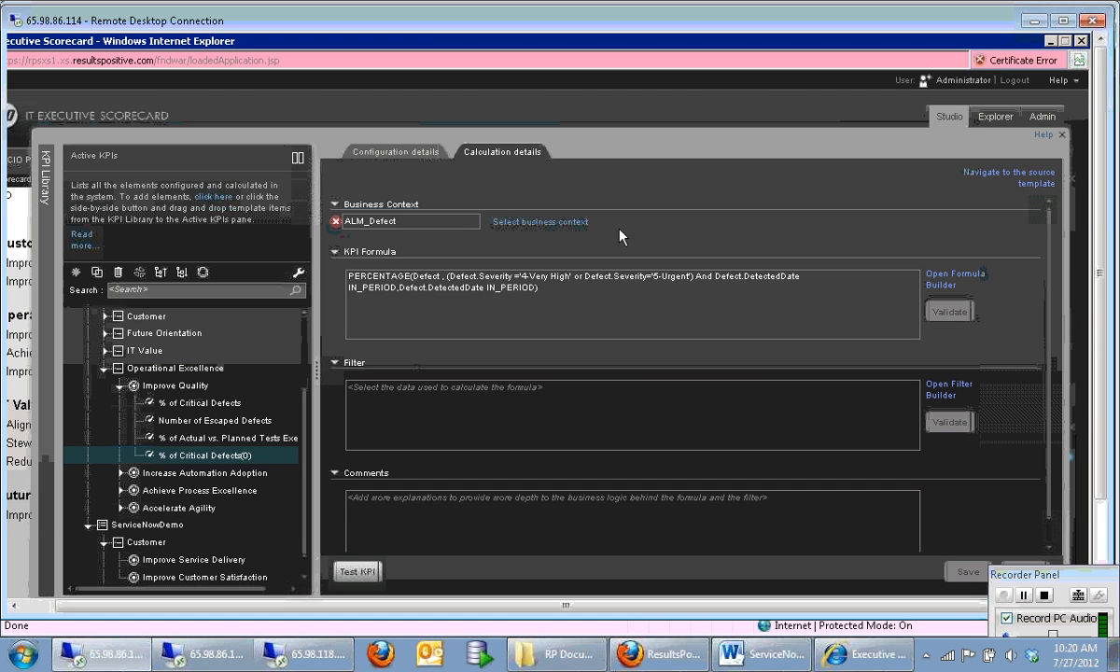
left_click(1063, 138)
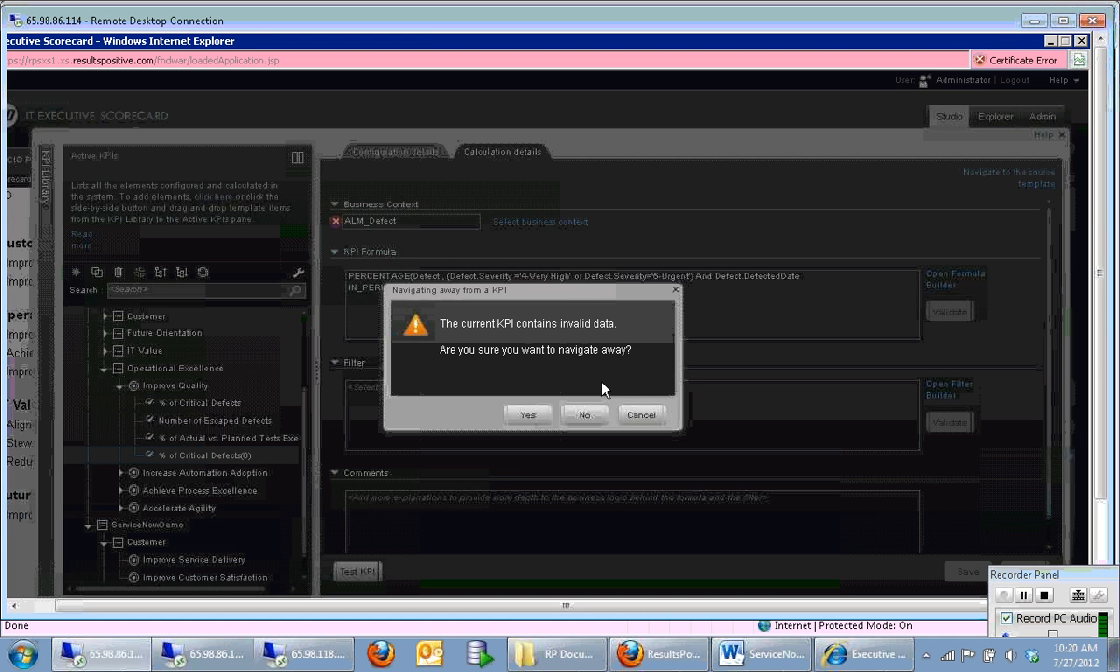
left_click(527, 415)
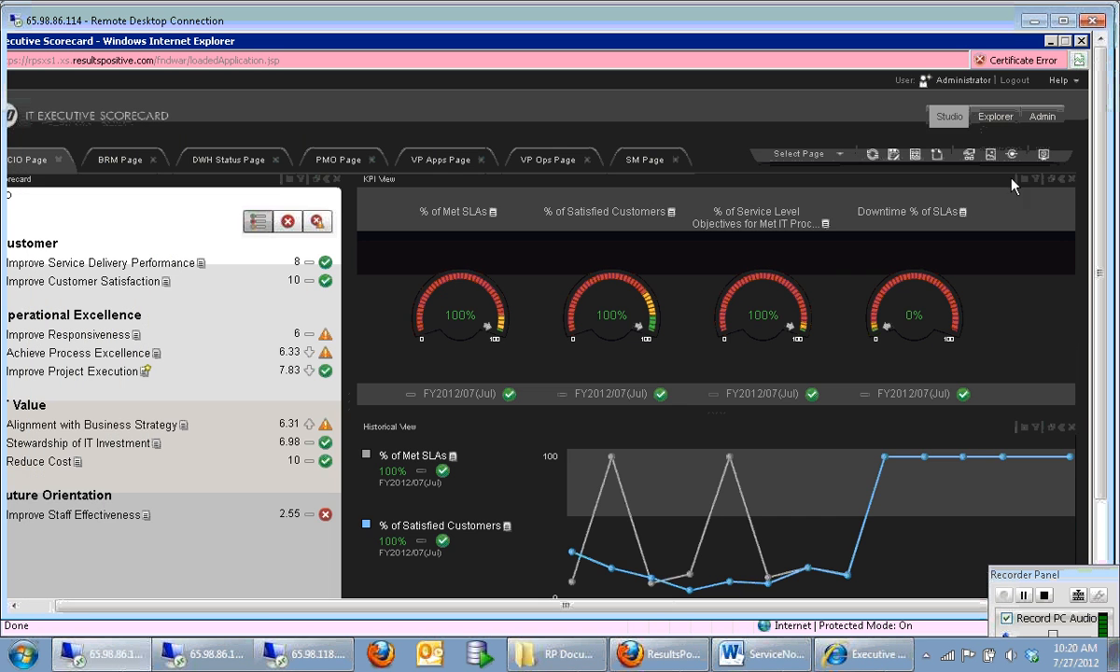
left_click(913, 122)
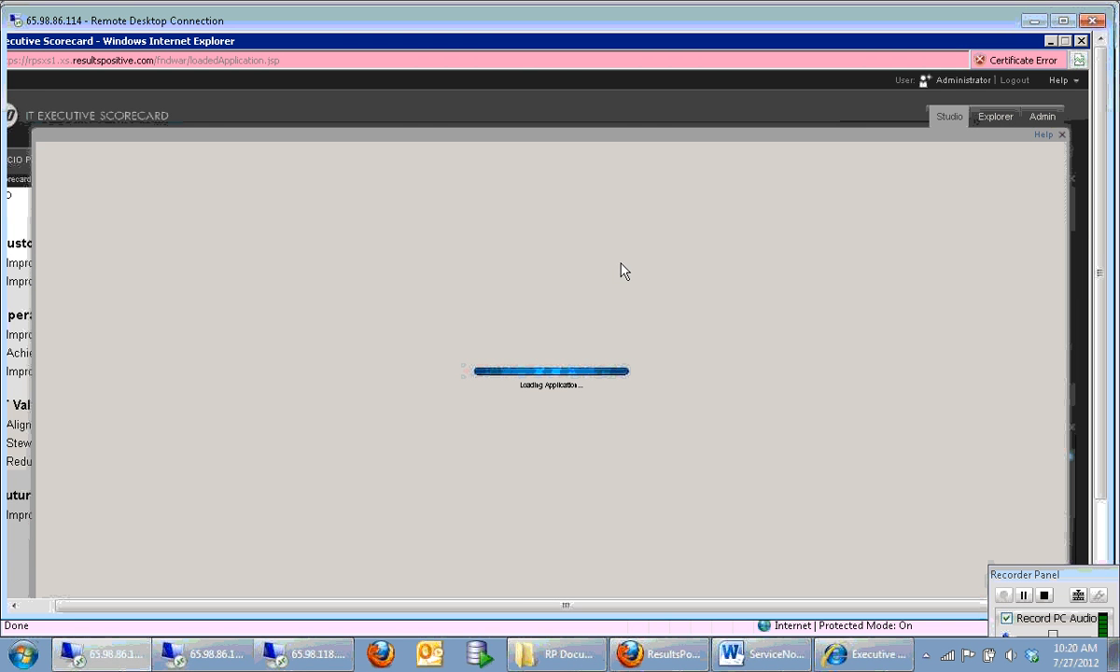
left_click(1066, 18)
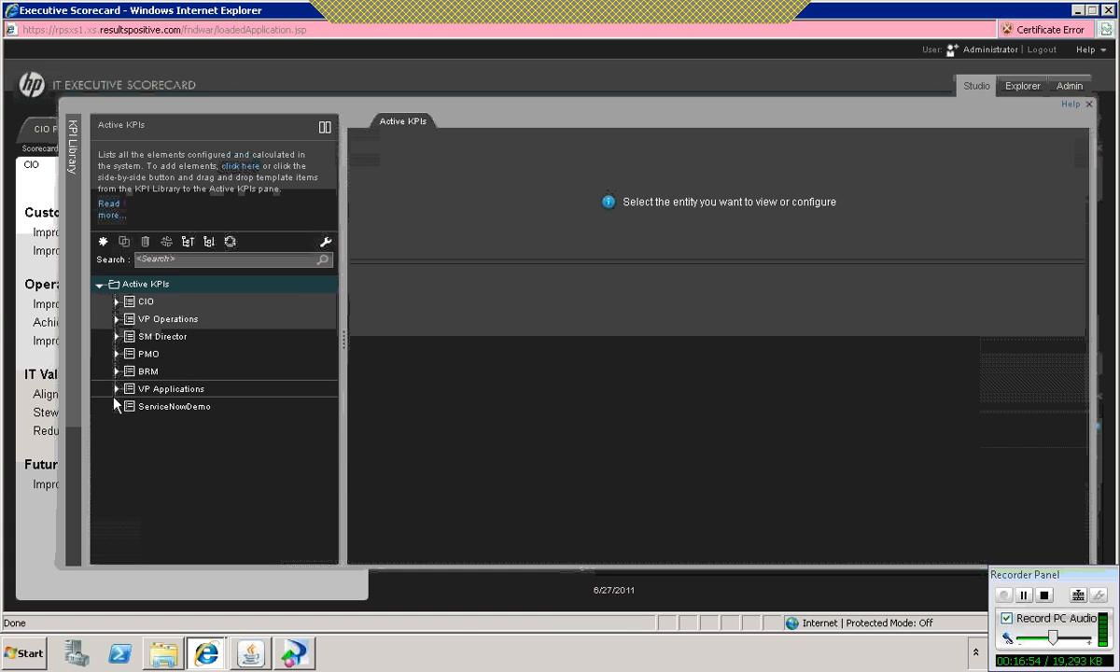
Step: Clone the Detected Vs. Closed Defects Ratio KPI from the Improve Project Execution objective under VP Applications' Customer perspective
left_click(116, 388)
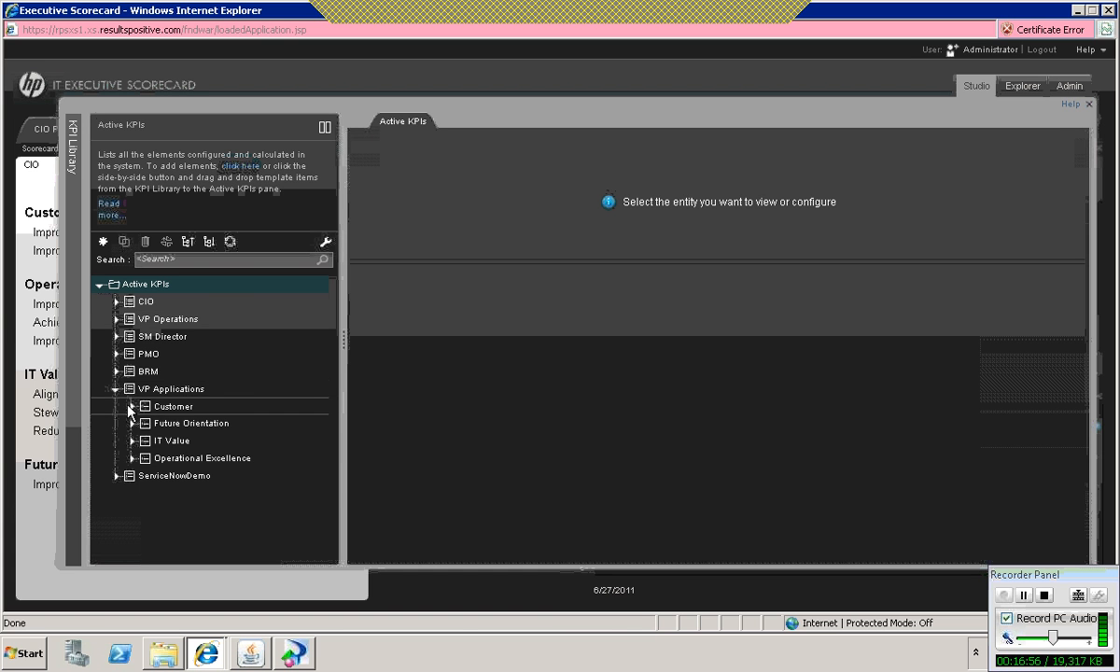
left_click(132, 406)
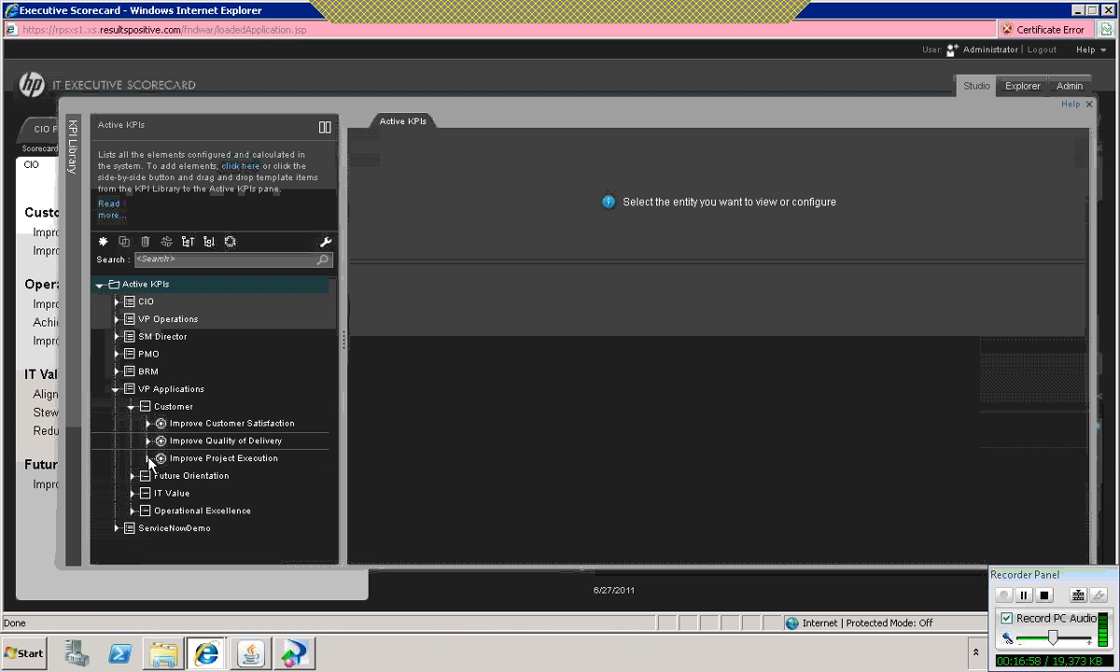
left_click(147, 459)
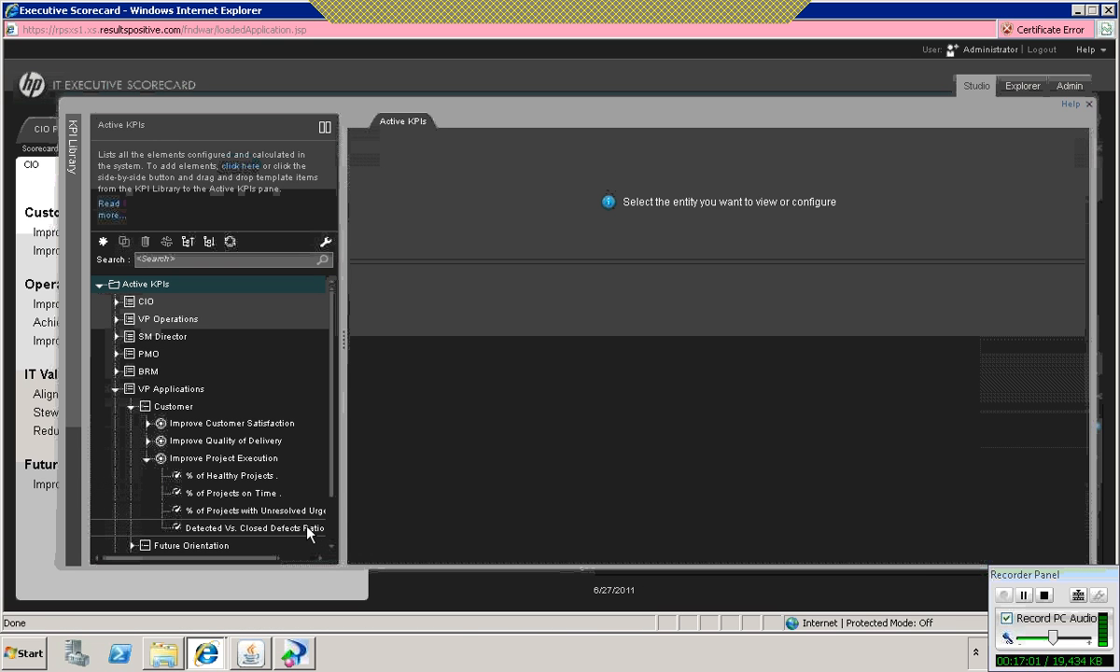
left_click(308, 529)
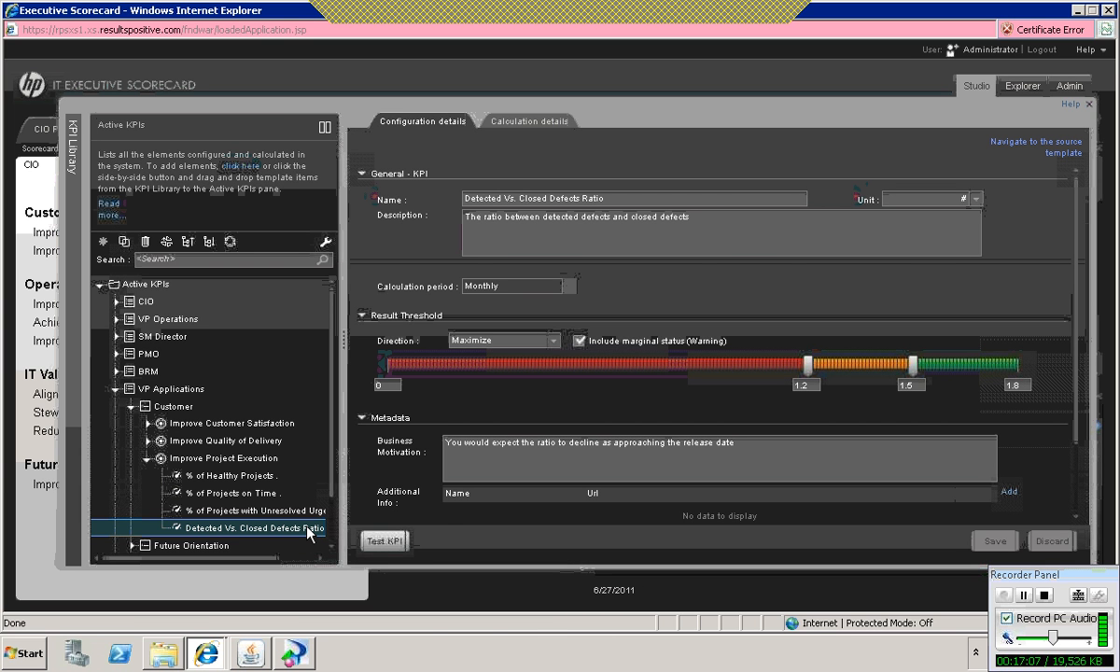
right_click(308, 528)
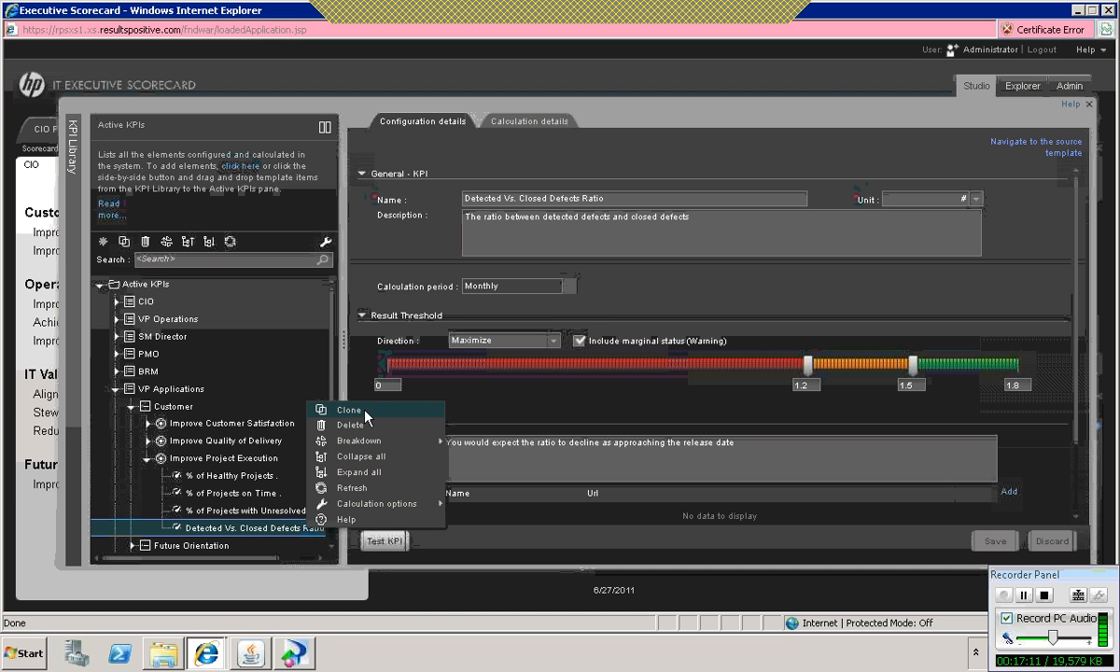
left_click(365, 410)
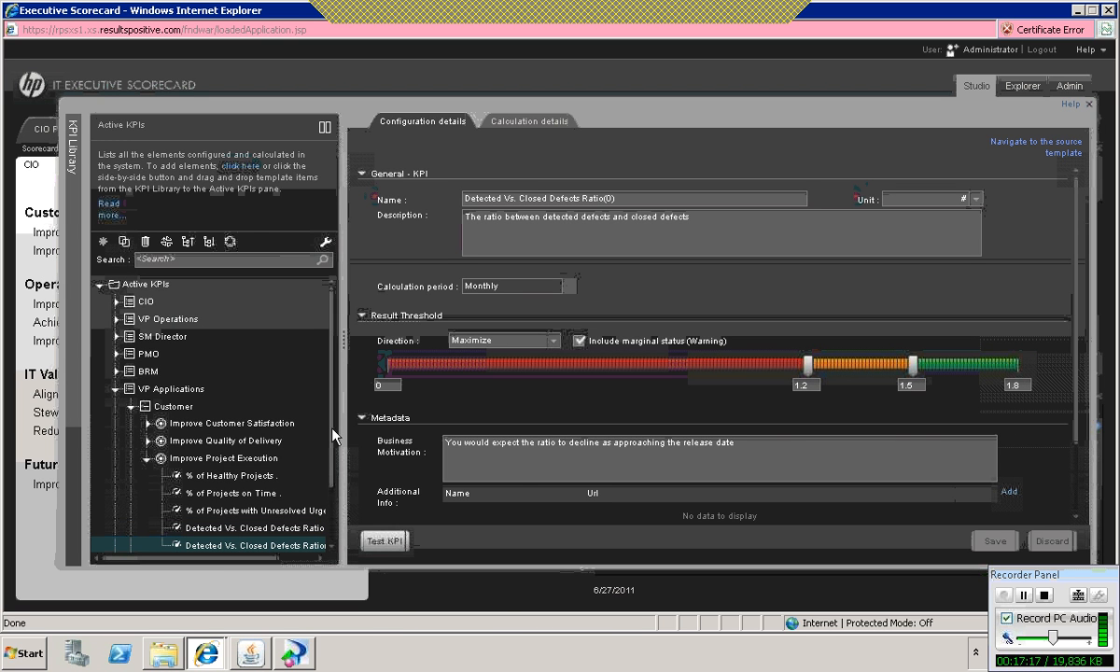
Step: Move the cloned Detected Vs. Closed Defects Ratio KPI to the Improve Service Delivery objective under ServiceNowDemo's Customer perspective
left_click_drag(333, 430, 331, 552)
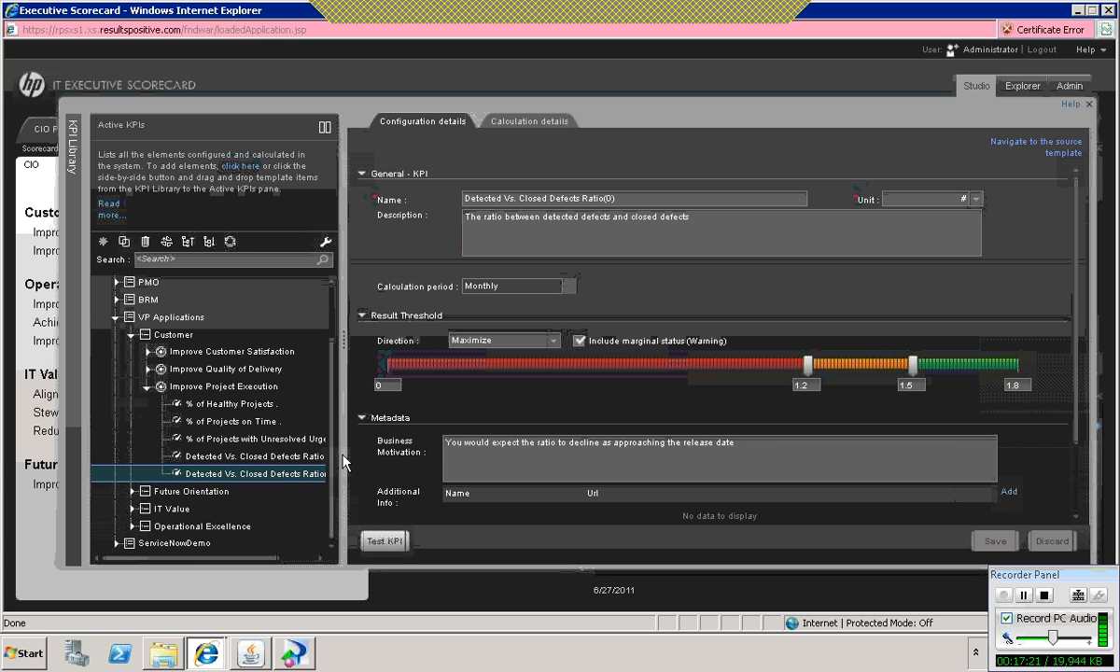
left_click(629, 200)
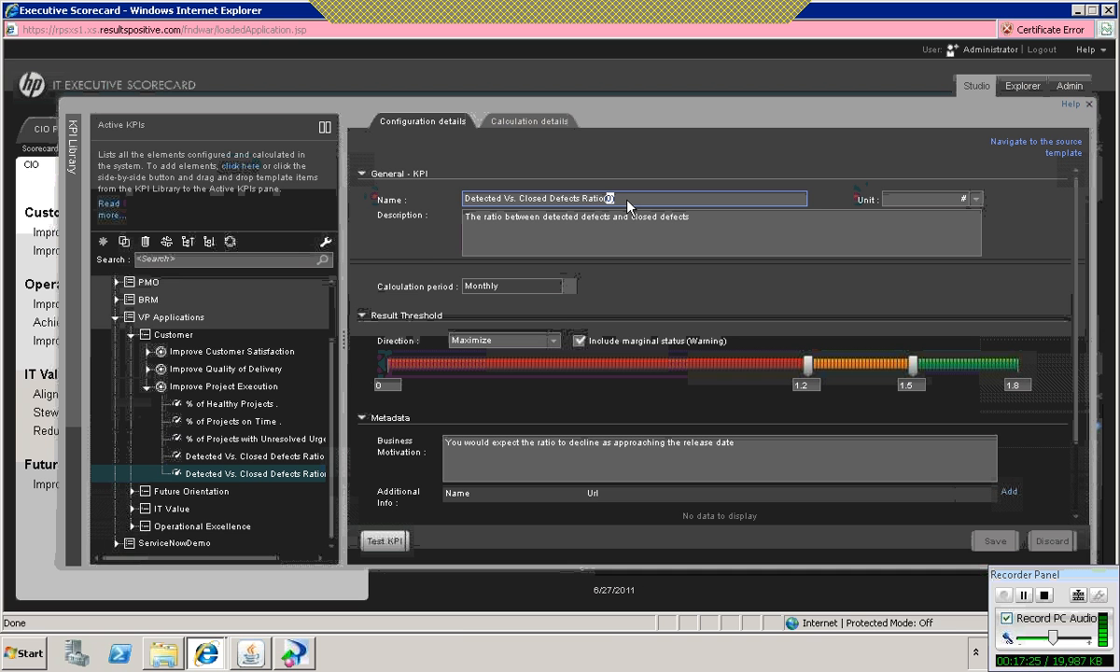
left_click(117, 544)
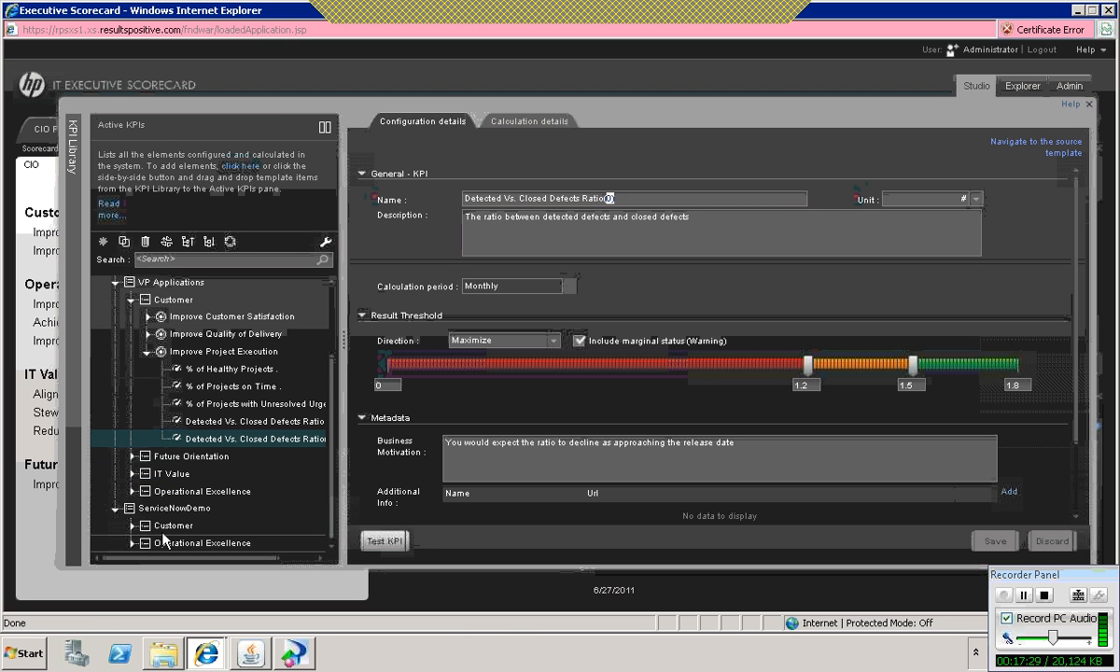
left_click(132, 522)
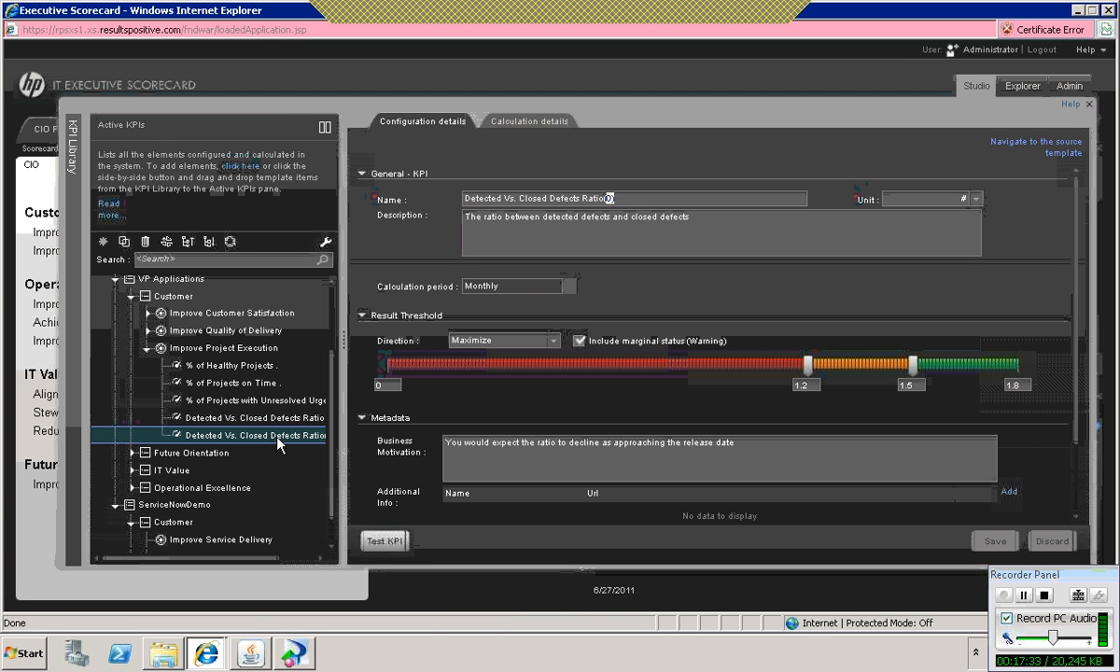
left_click_drag(275, 441, 246, 515)
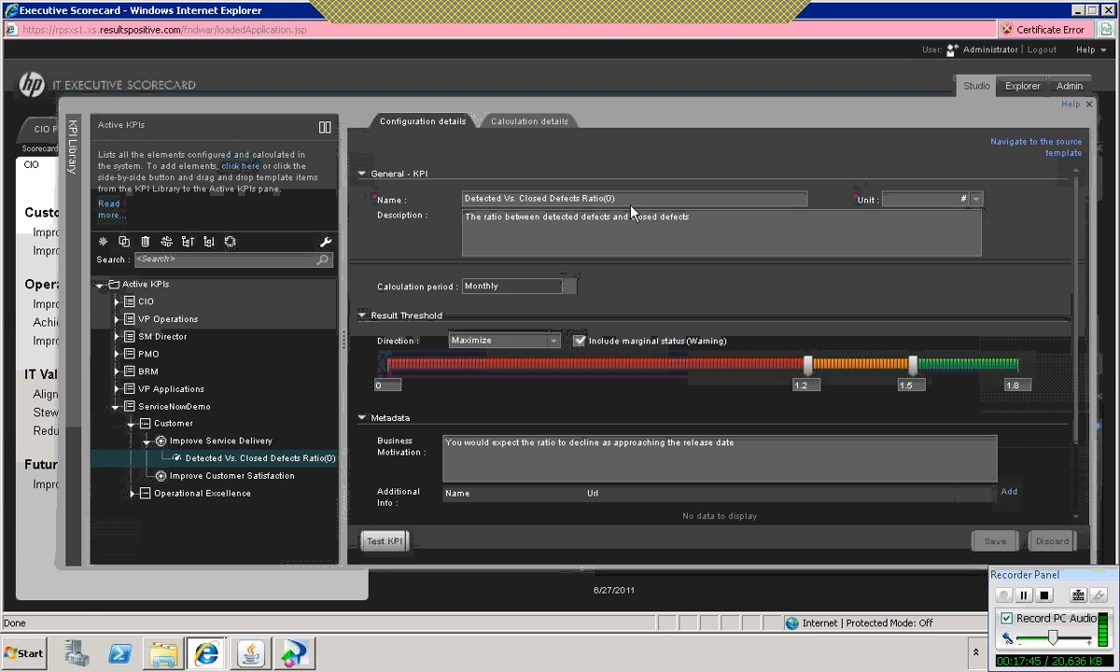
Step: Change the cloned KPI's name to "Avg Time to Resolve Incident"
left_click_drag(618, 199, 382, 170)
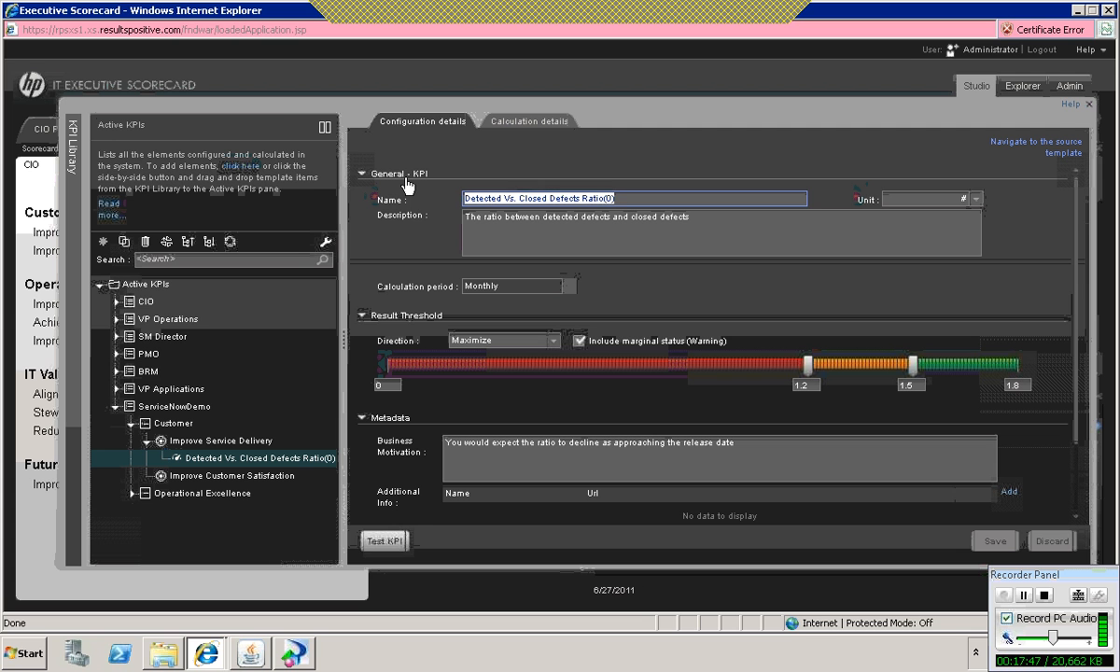
key("BackSpace")
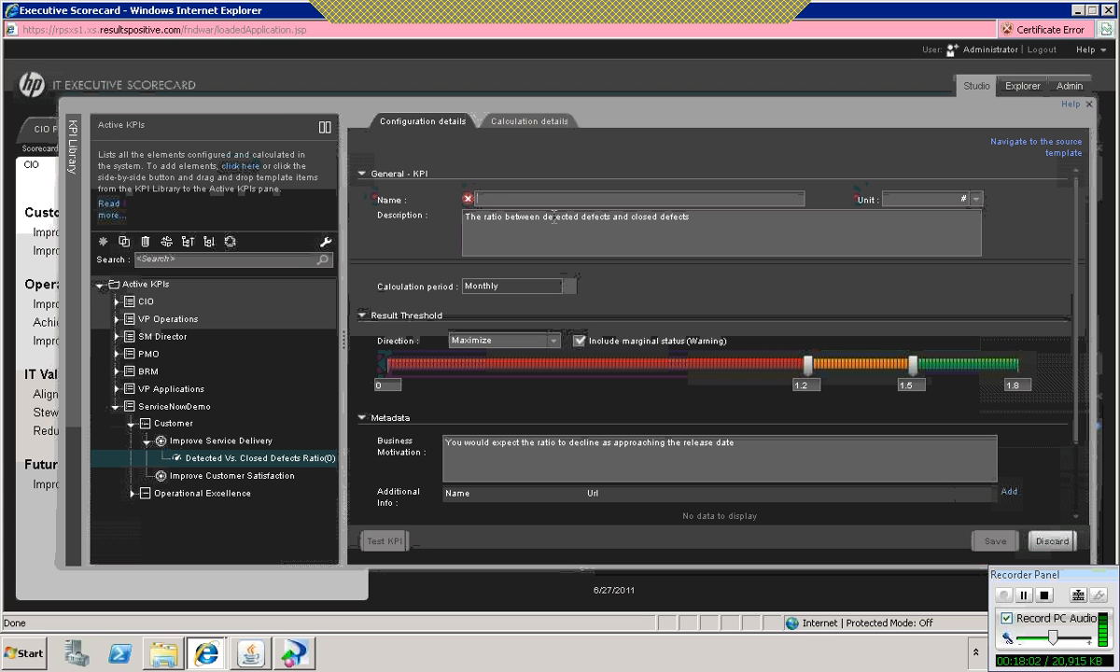
type("Avg")
key("Home")
type("Time to")
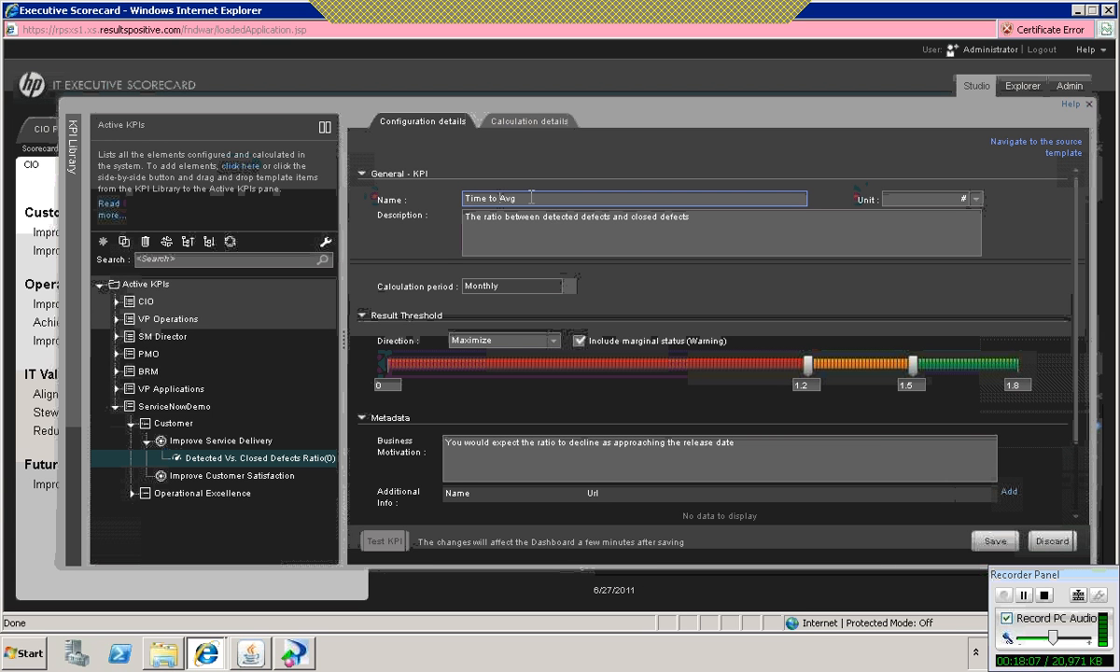
left_click_drag(518, 198, 363, 199)
type("Avg Time to Resolve")
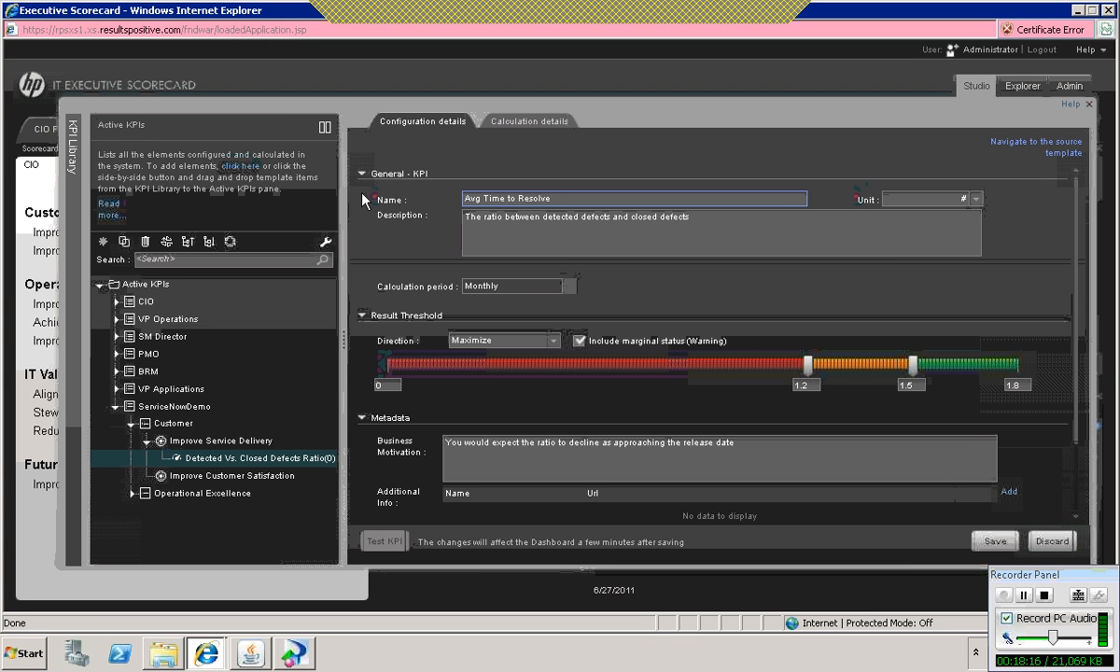
type(" Incident")
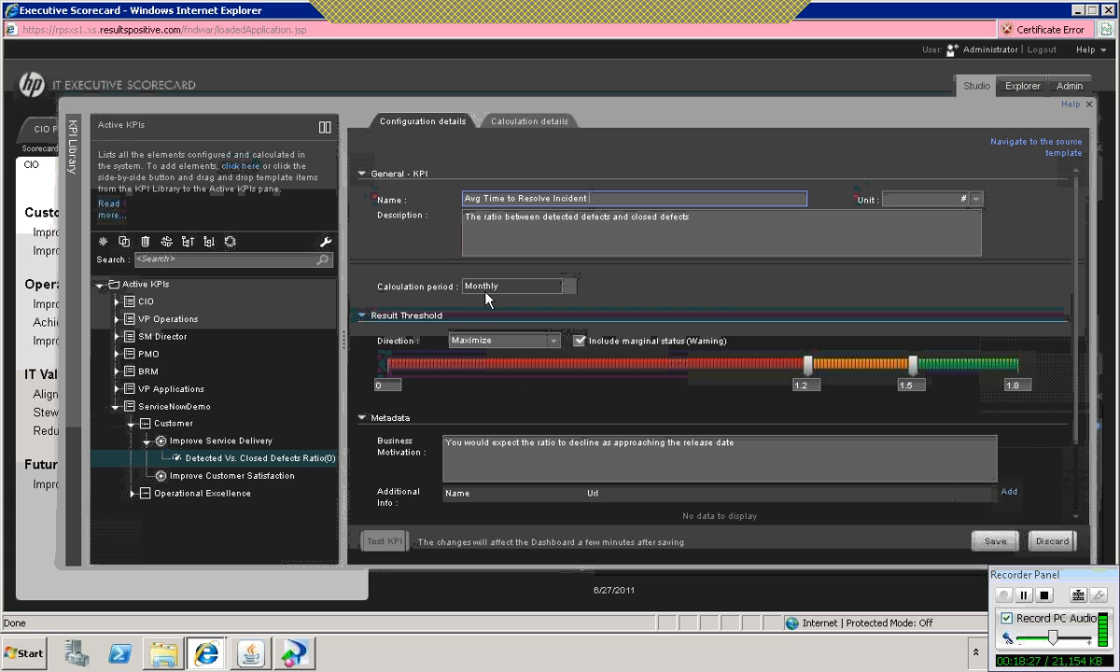
Step: Set the result threshold direction of the Avg Time to Resolve Incident KPI to Minimize
mouse_move(382, 385)
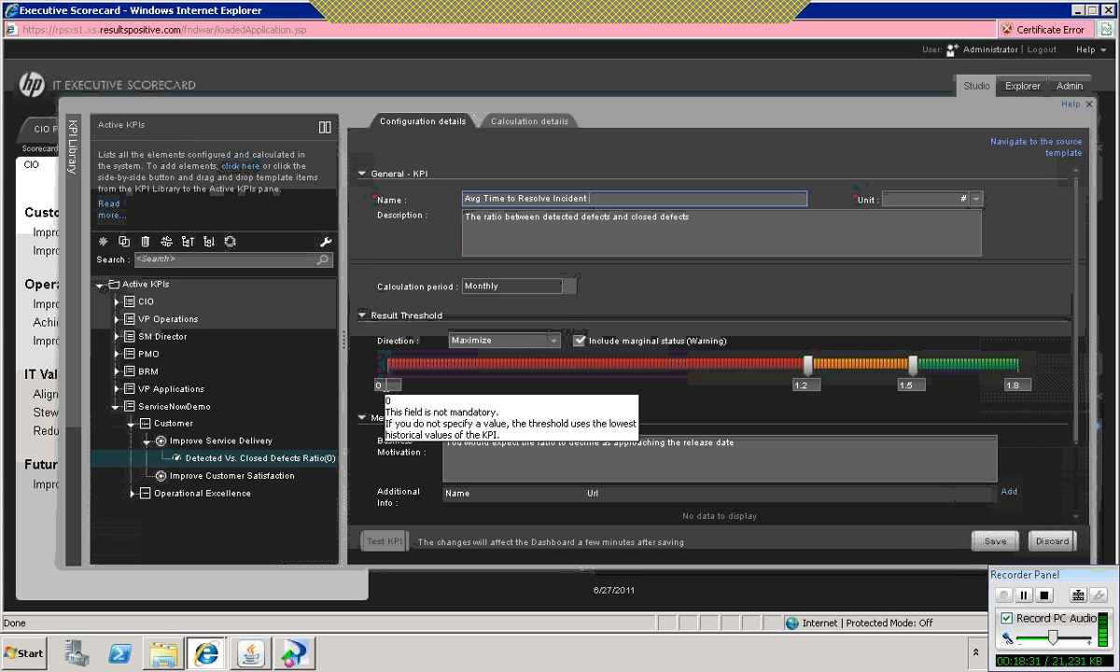
left_click(551, 341)
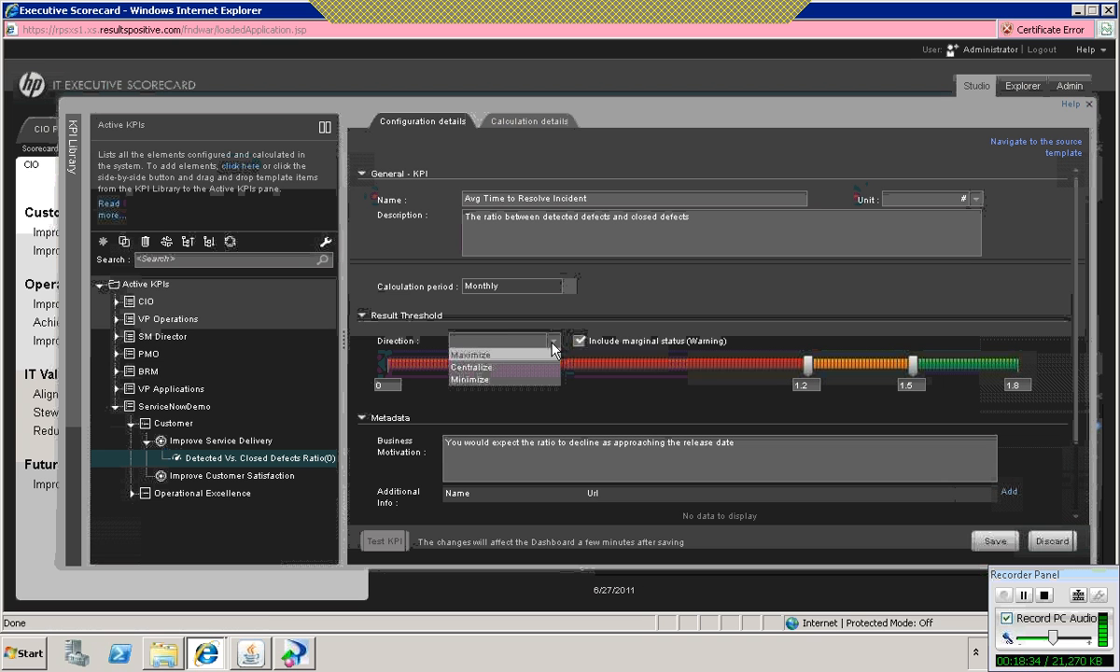
left_click(480, 379)
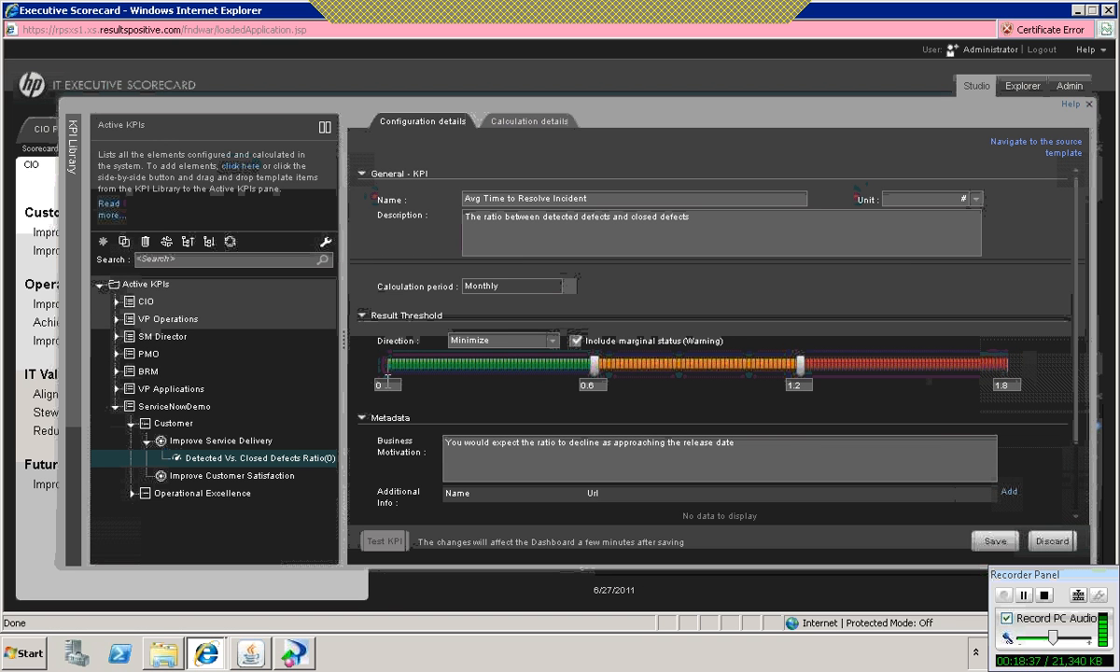
mouse_move(388, 381)
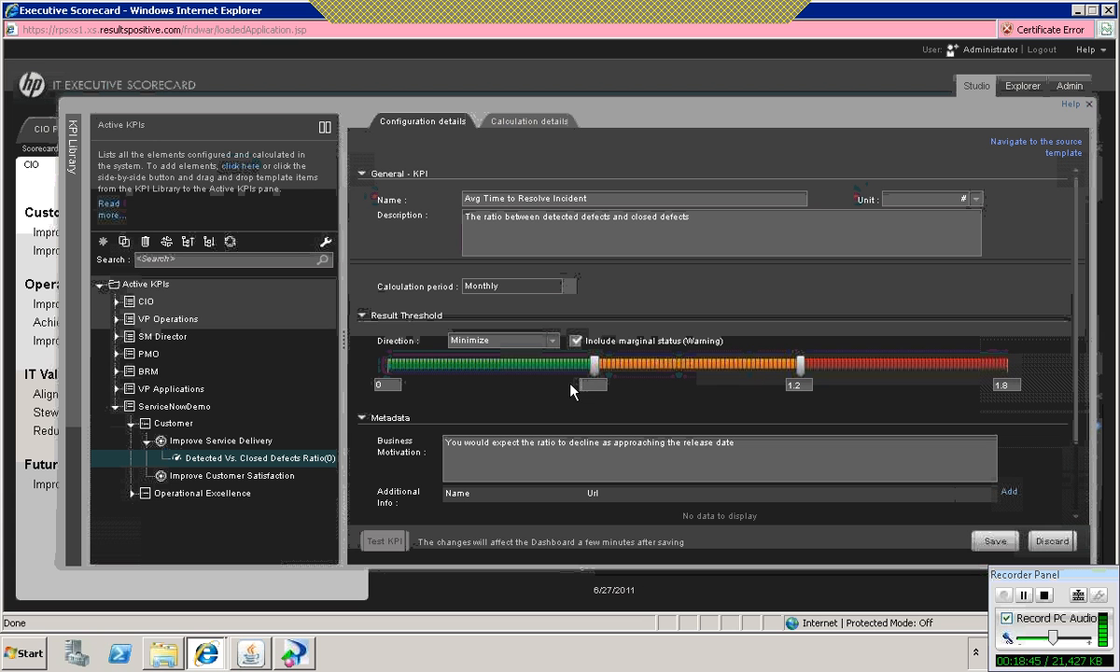
Step: Set the Avg Time to Resolve Incident KPI's result thresholds to 24 and 36 with a maximum of 48, and save the KPI
type("24")
left_click(656, 399)
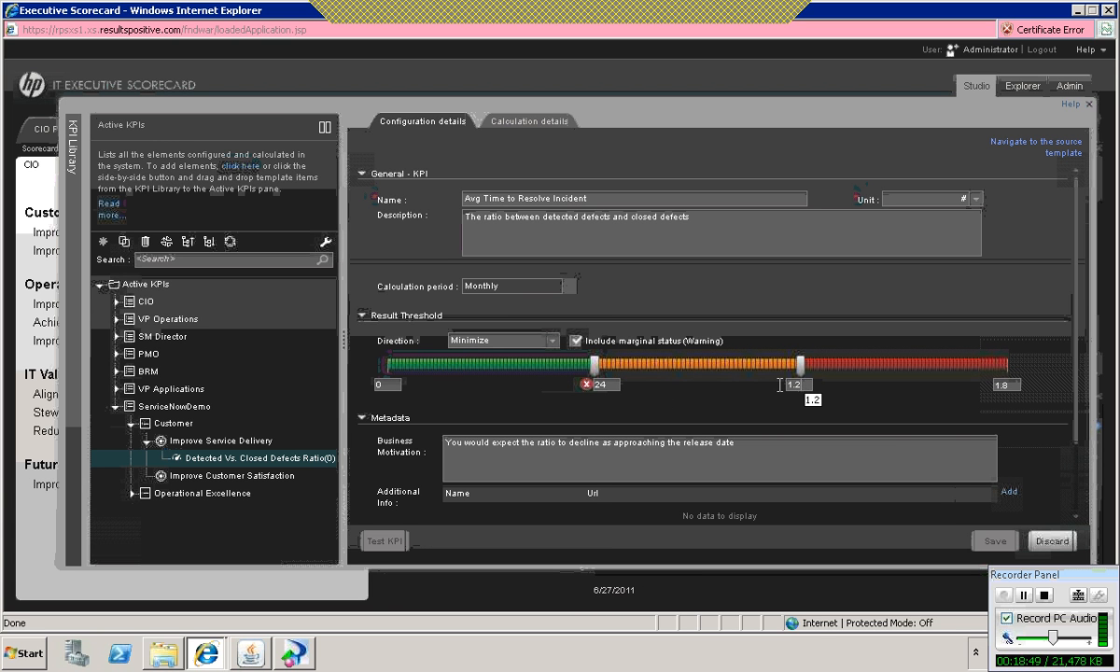
type("36")
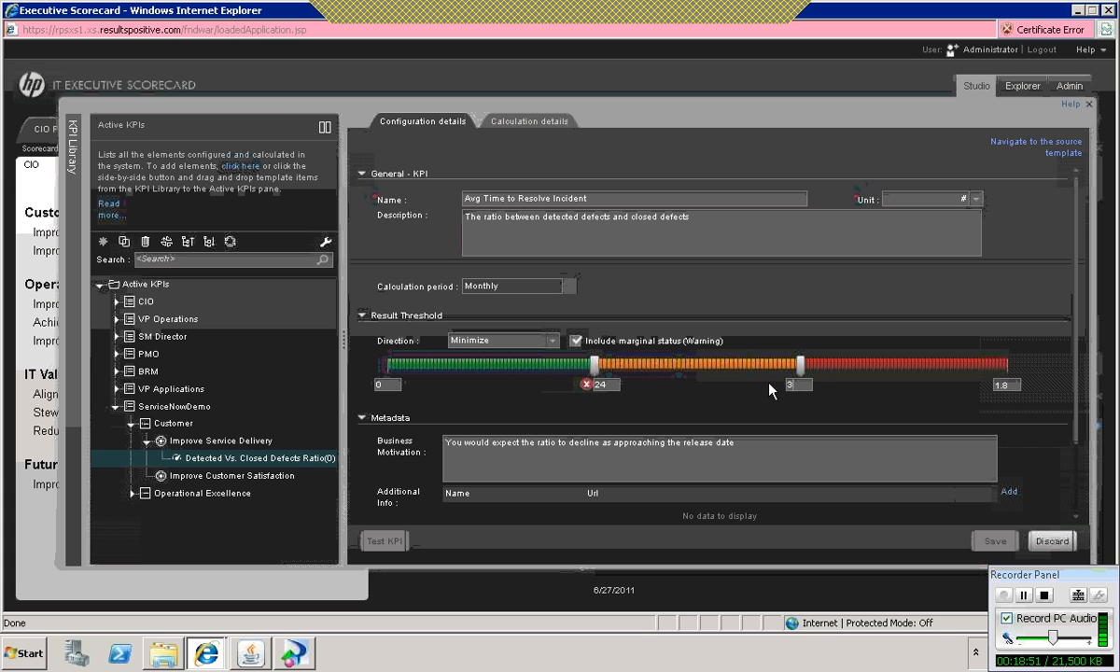
left_click(835, 385)
left_click(1007, 385)
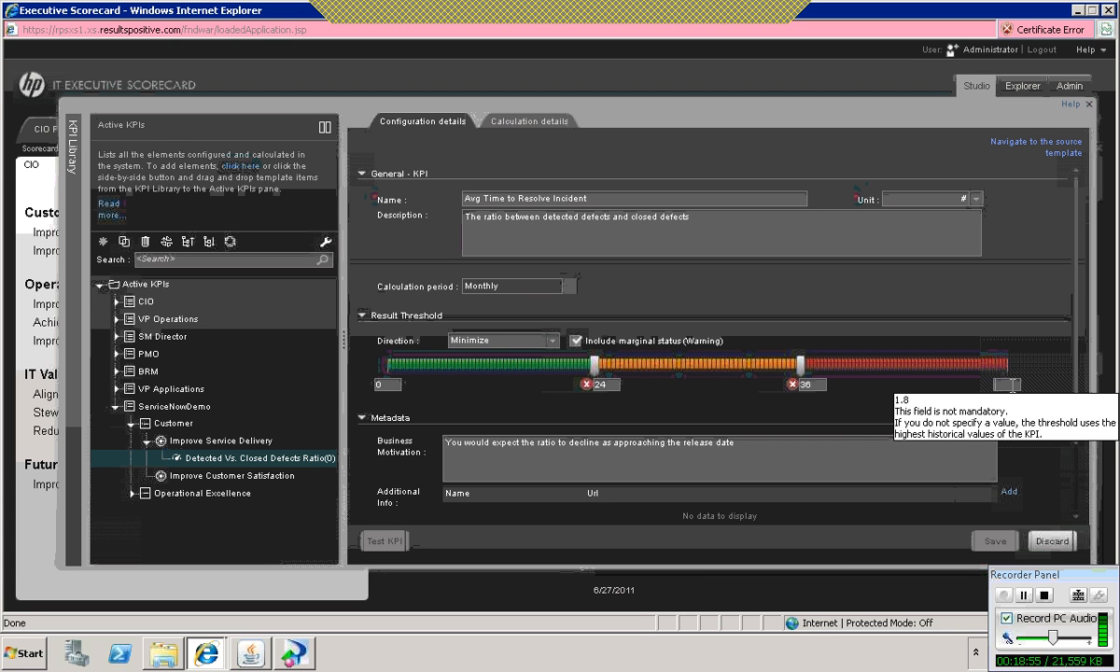
type("48")
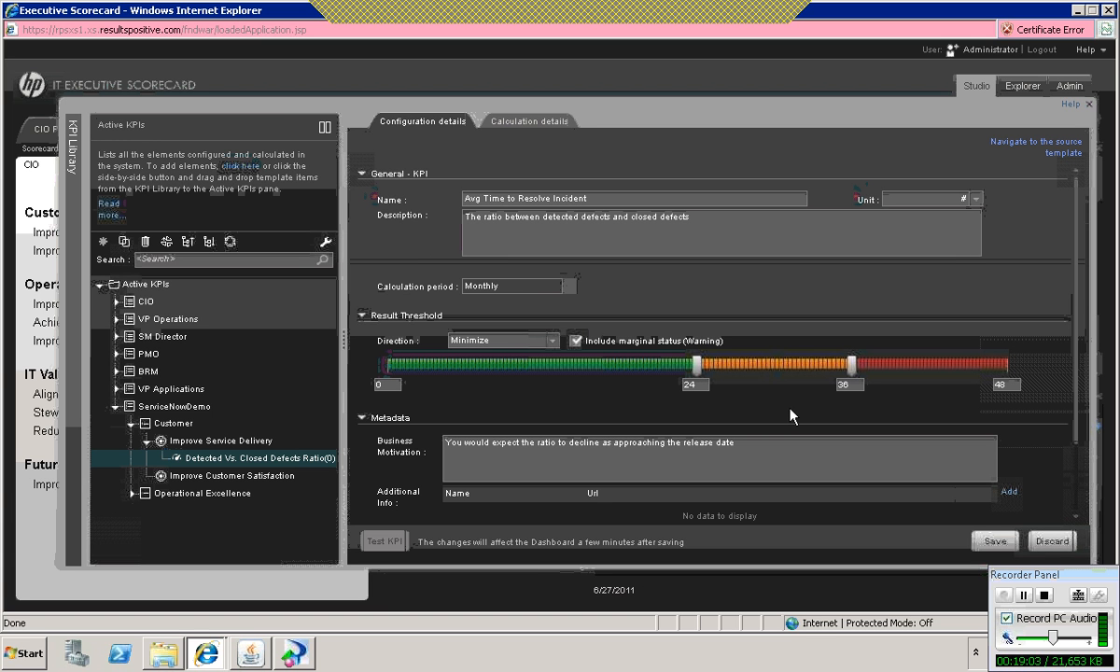
left_click(989, 542)
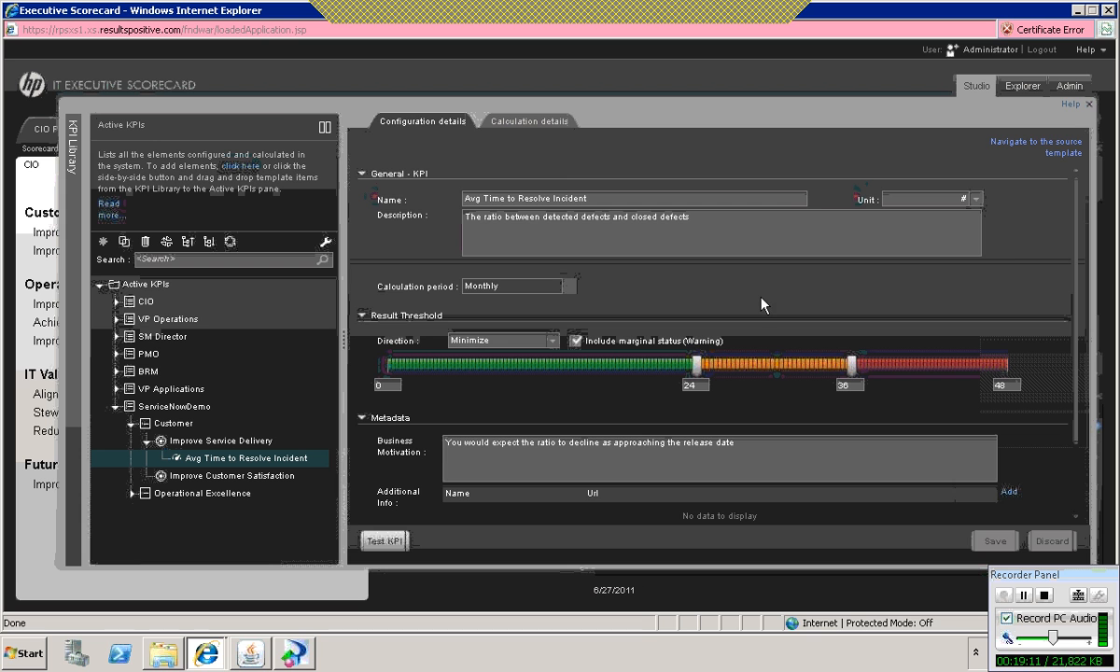
Step: Examine the KPI's existing formula in its calculation details and in the Formula Builder, leaving it unedited
left_click(535, 123)
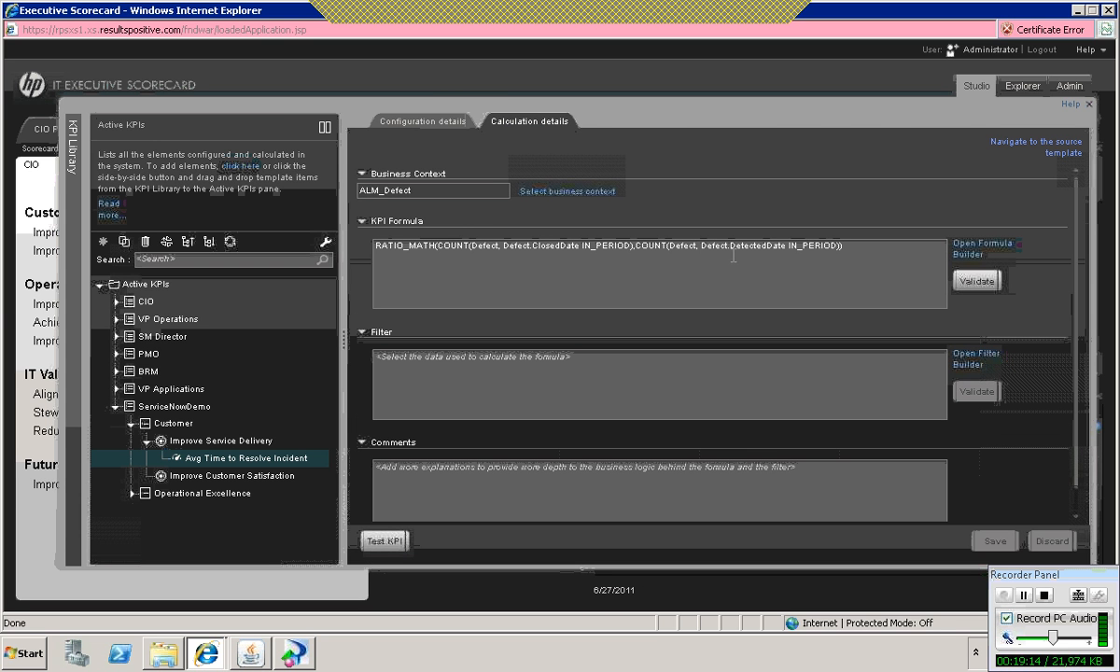
left_click(636, 246)
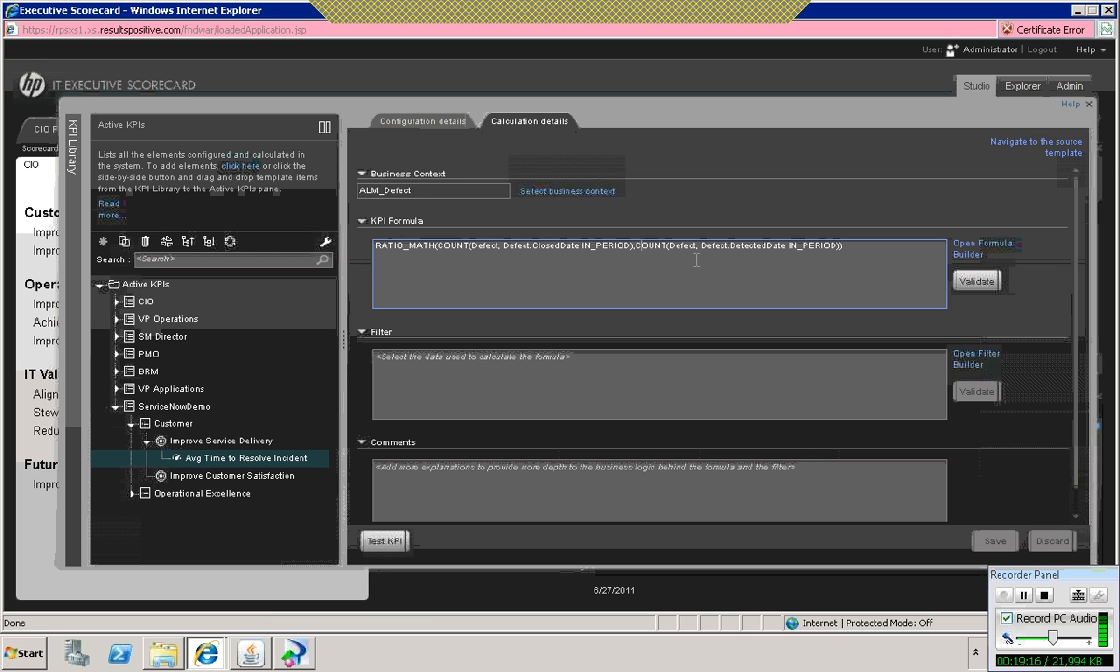
left_click(971, 260)
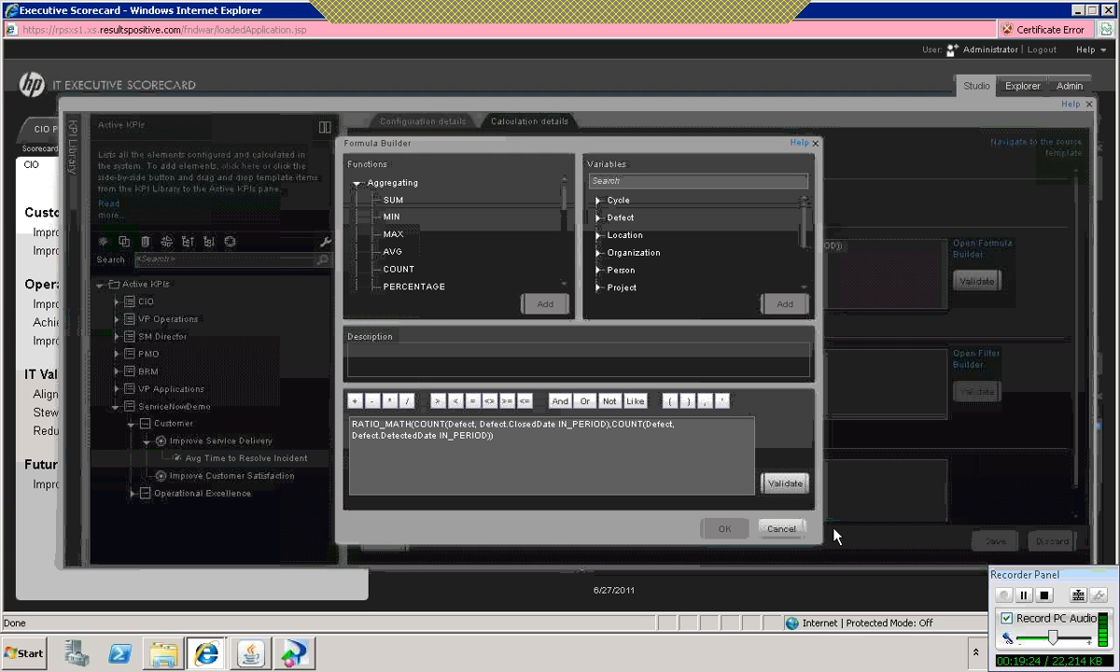
left_click(784, 533)
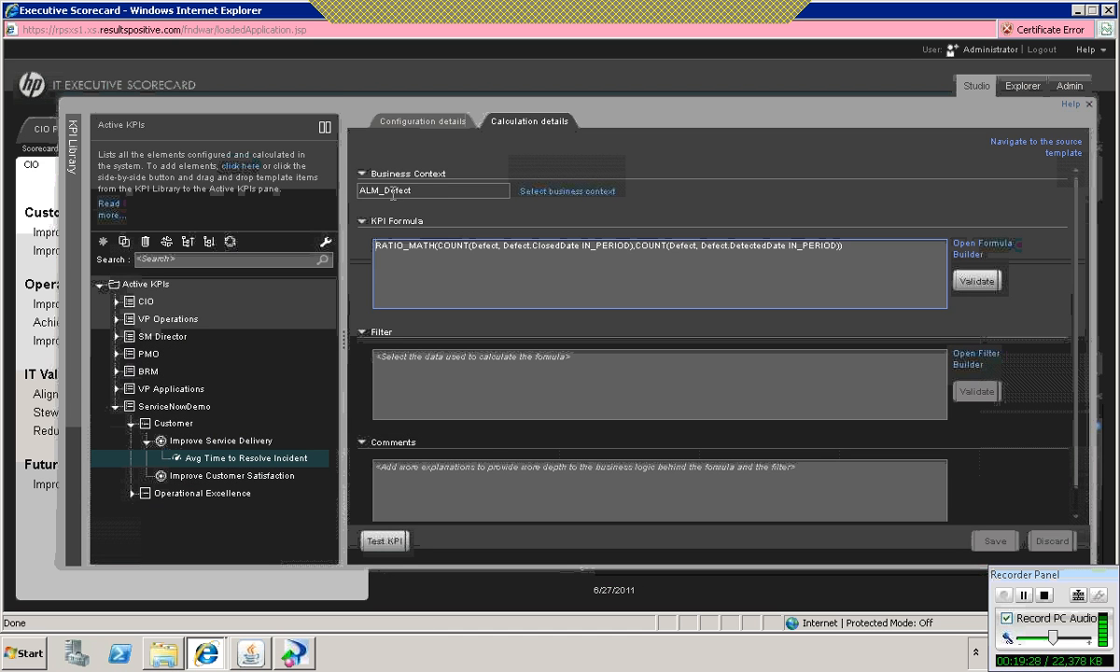
Step: Change the business context of the Avg Time to Resolve Incident KPI to ServiceNow
double_click(393, 191)
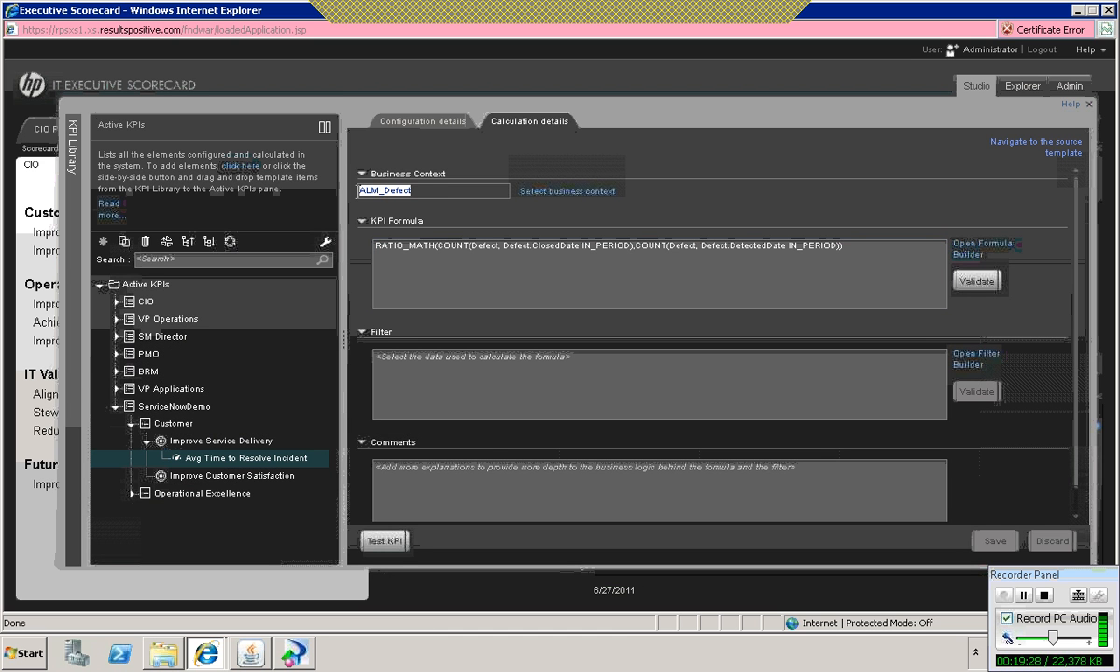
left_click(559, 193)
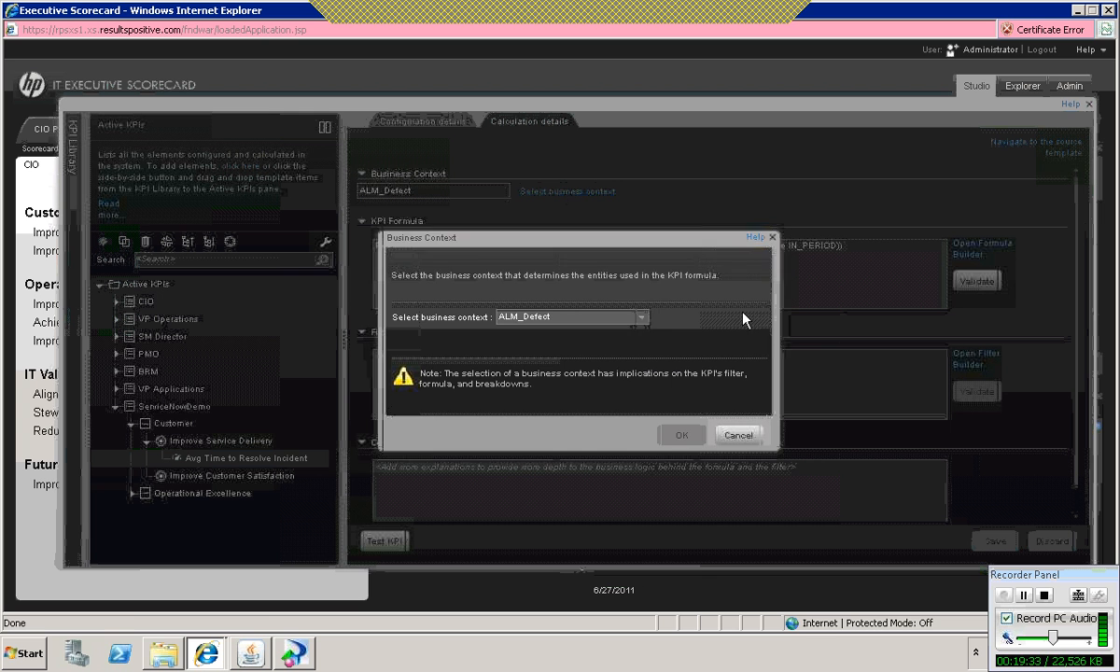
left_click(641, 317)
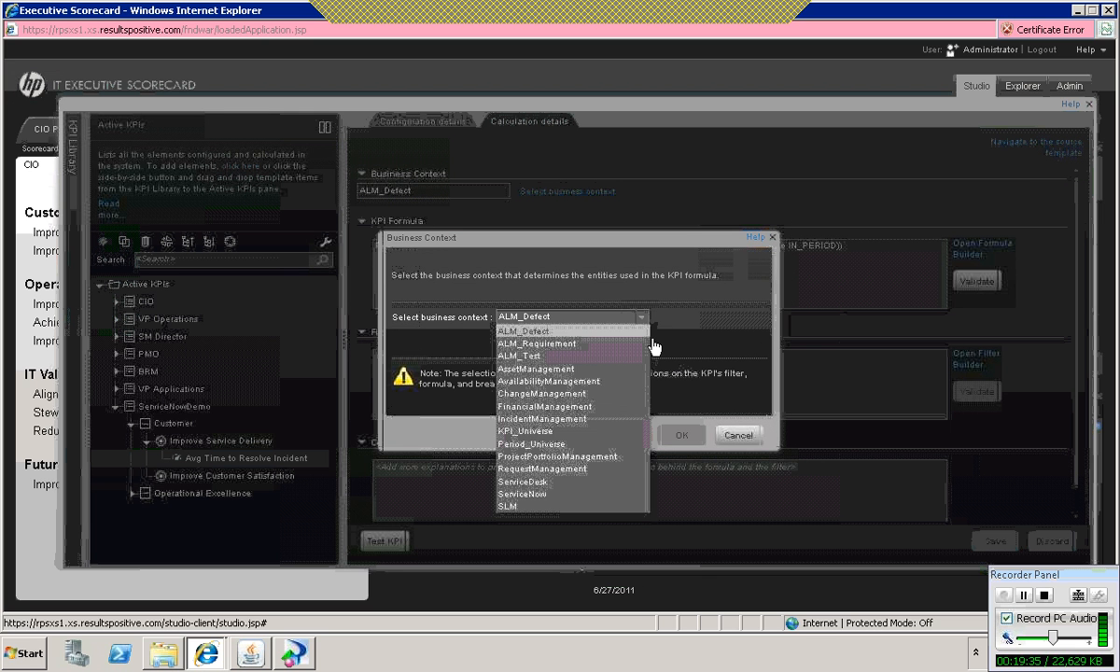
left_click(537, 496)
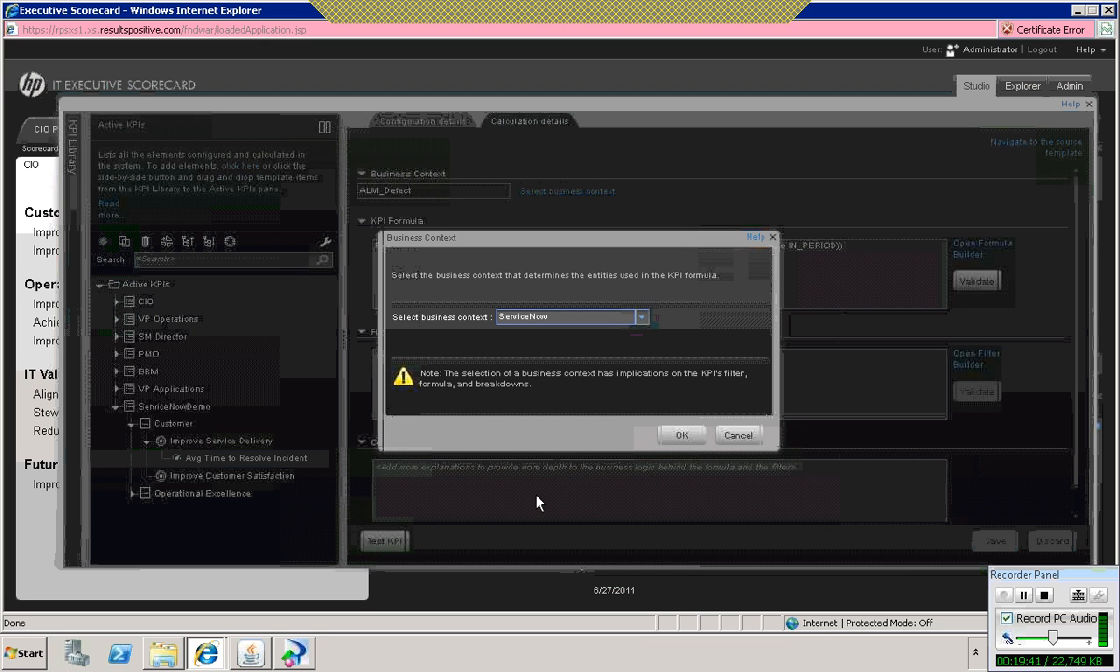
left_click(683, 435)
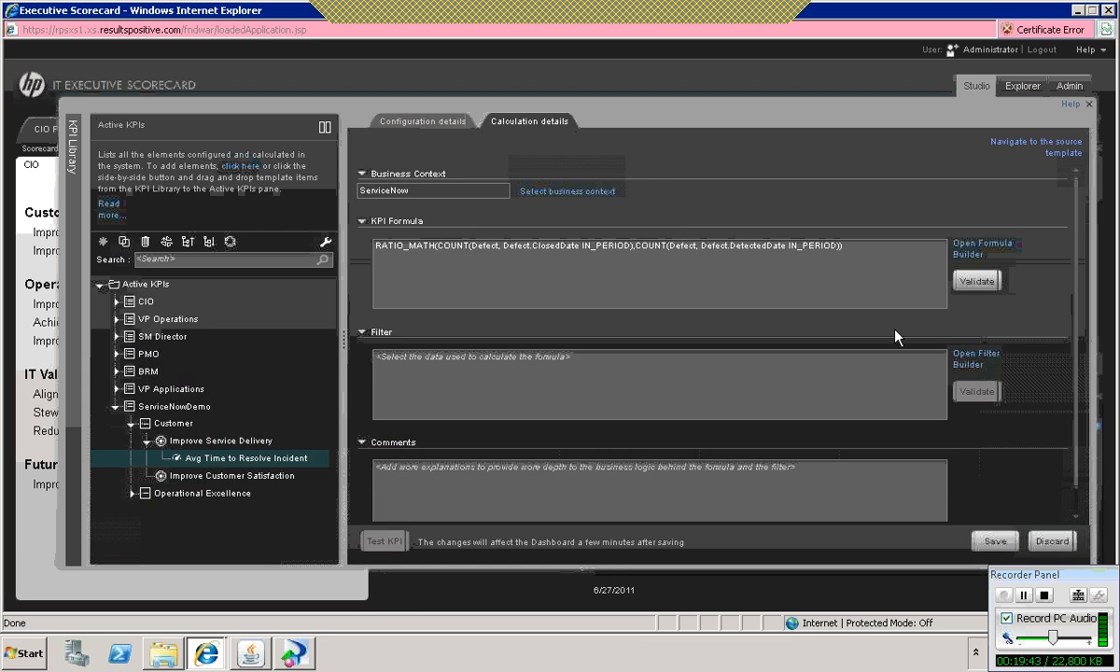
Step: Replace the KPI formula with an AVG function in the Formula Builder and expand the Incidents variables
left_click(966, 258)
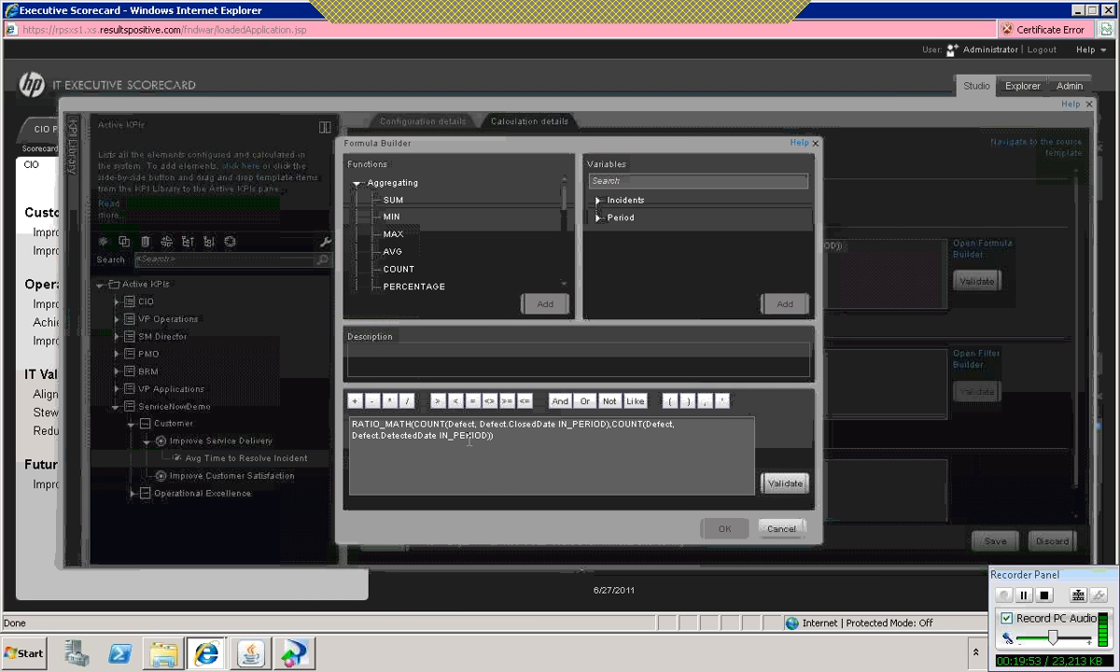
left_click_drag(496, 500, 296, 403)
key("Delete")
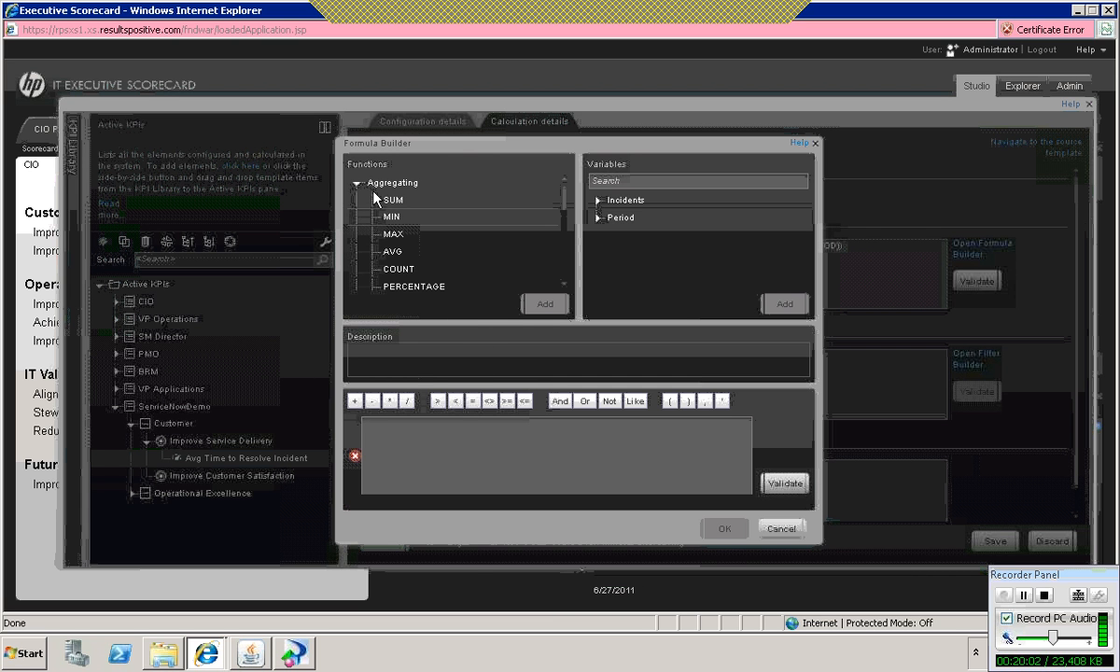
double_click(393, 251)
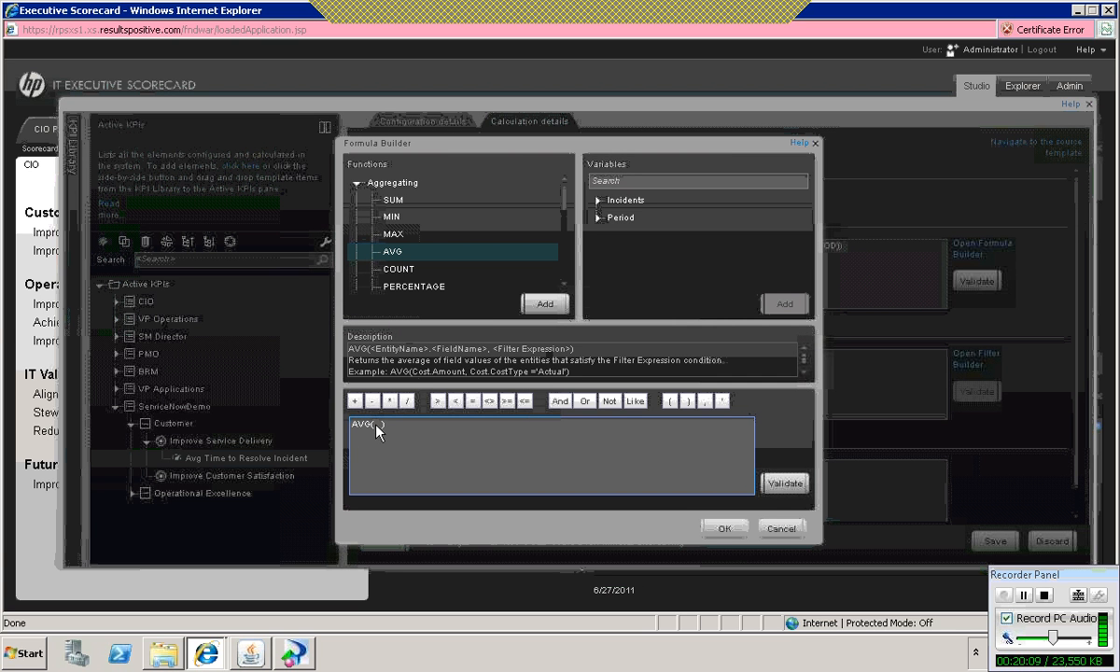
left_click(598, 202)
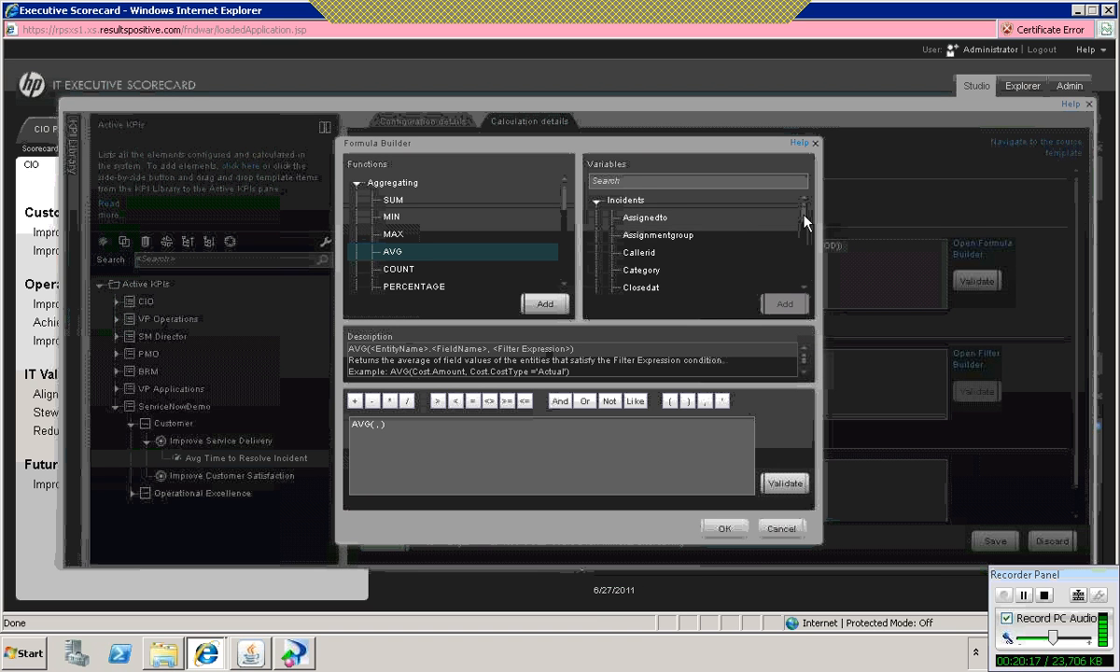
left_click_drag(804, 220, 800, 250)
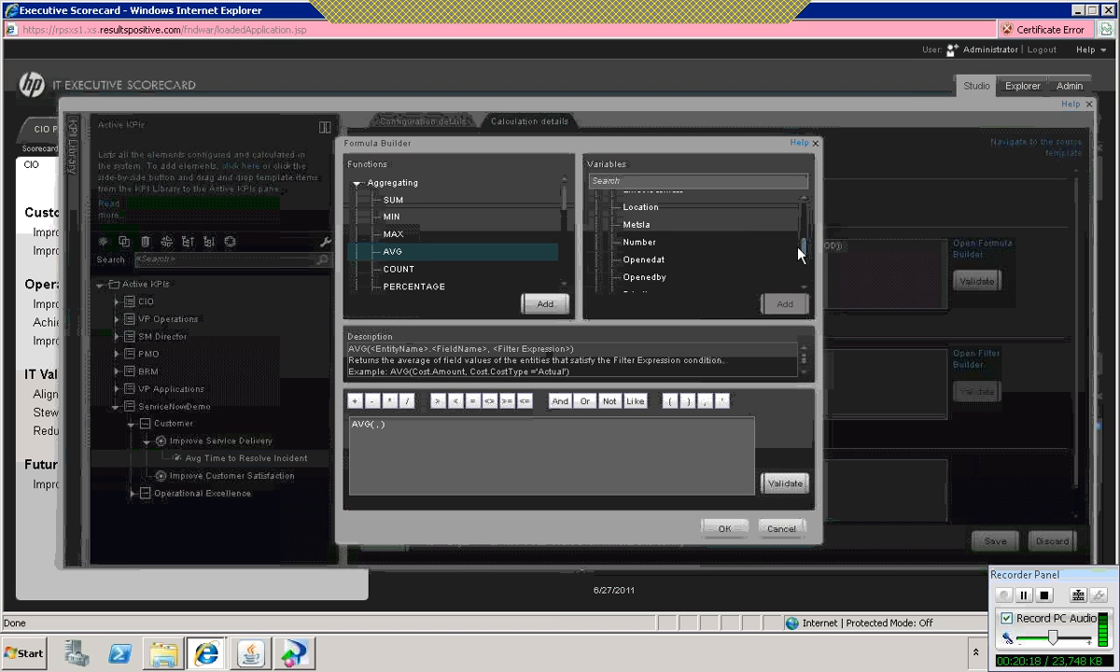
double_click(642, 240)
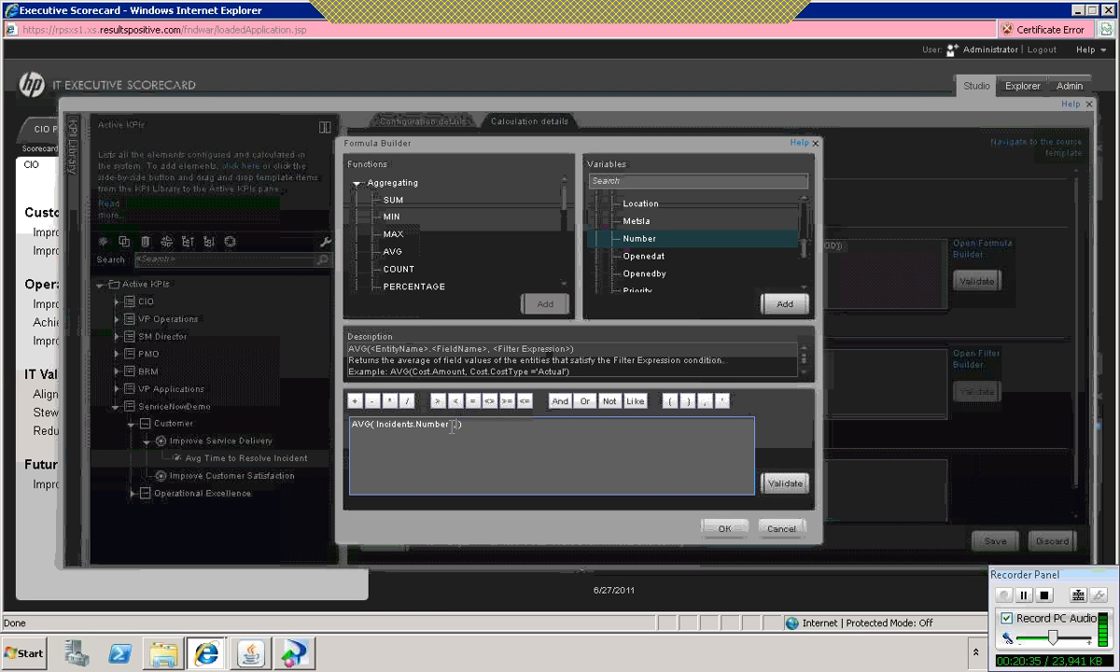
left_click_drag(456, 426, 376, 426)
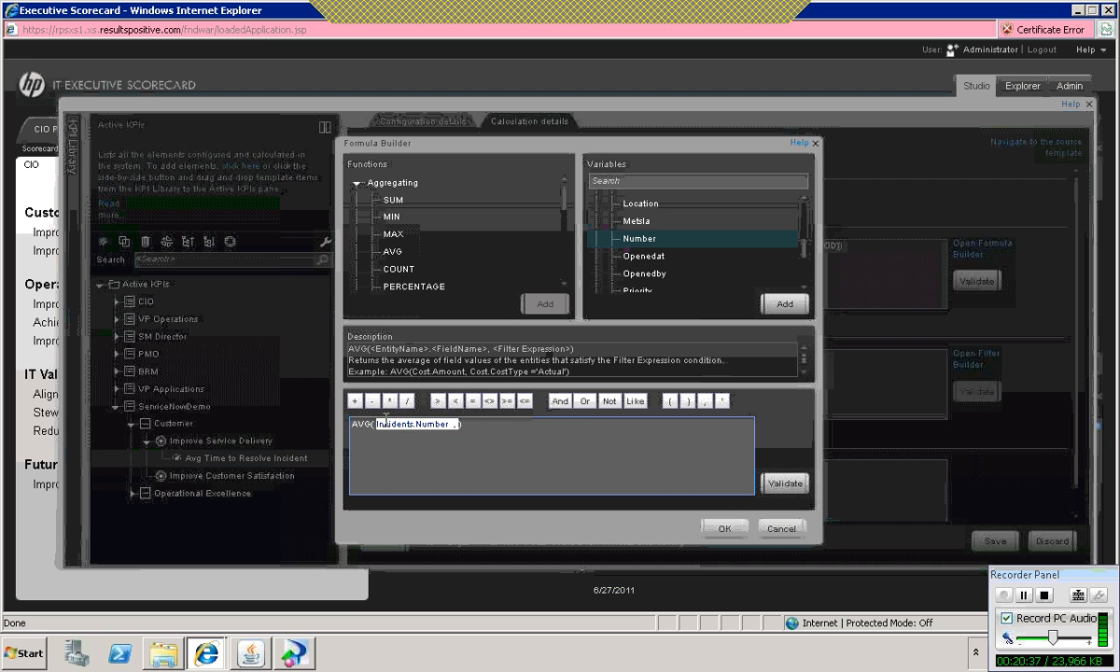
key("BackSpace")
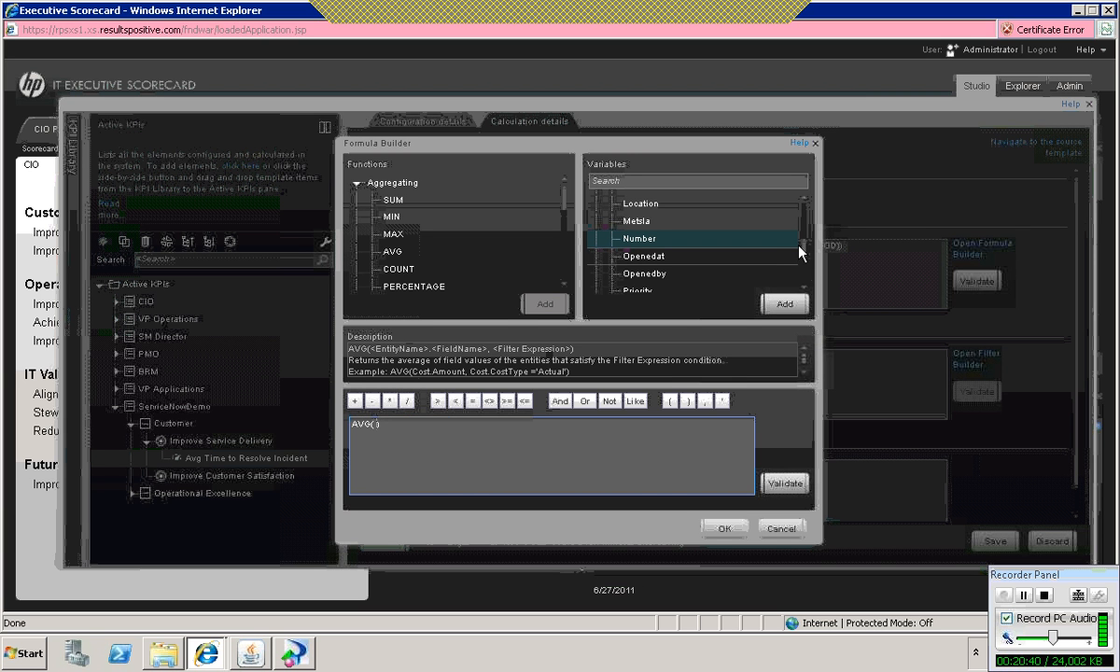
Step: Insert Incidents.Resolvetimesec as the field to average in the AVG function, followed by a comma
left_click_drag(804, 243, 803, 259)
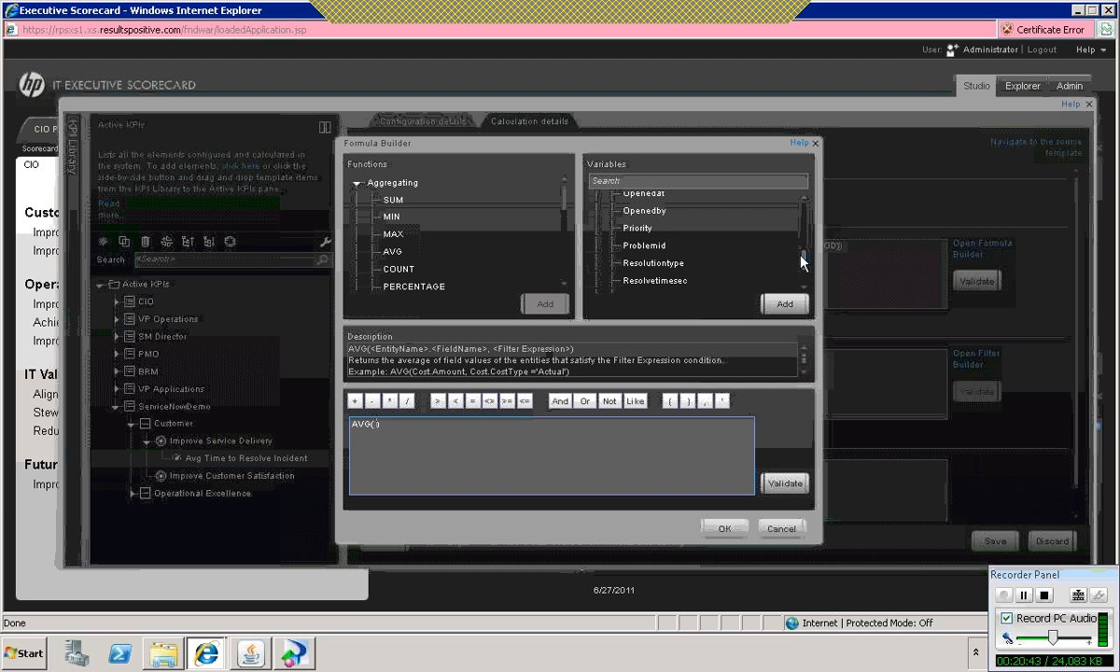
left_click(652, 281)
double_click(652, 274)
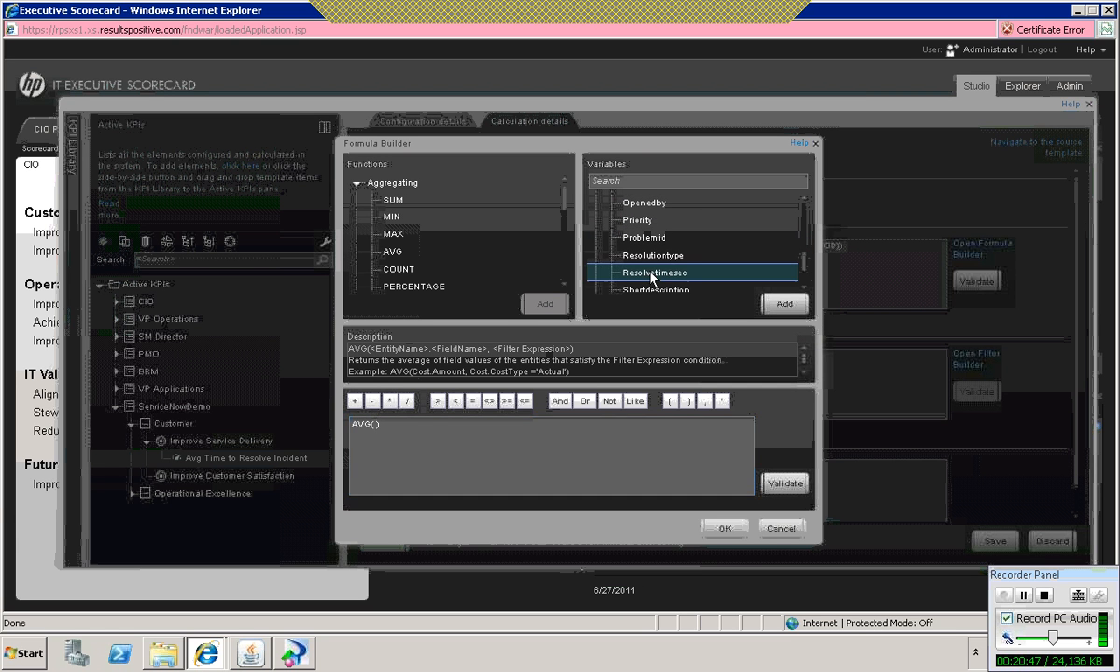
left_click(486, 429)
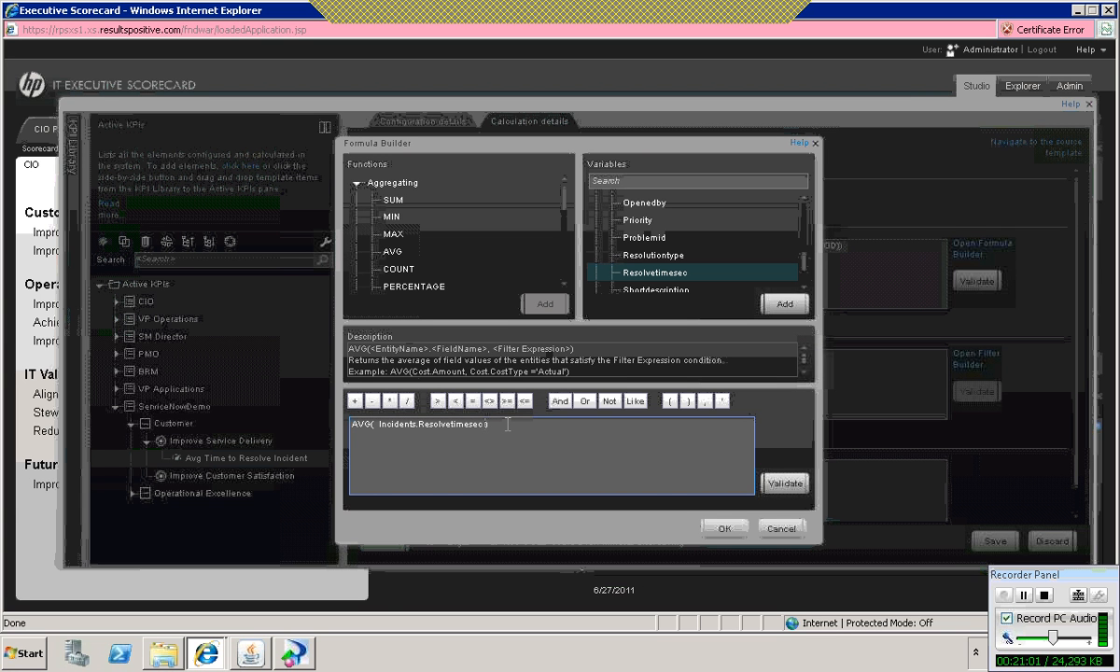
type(",")
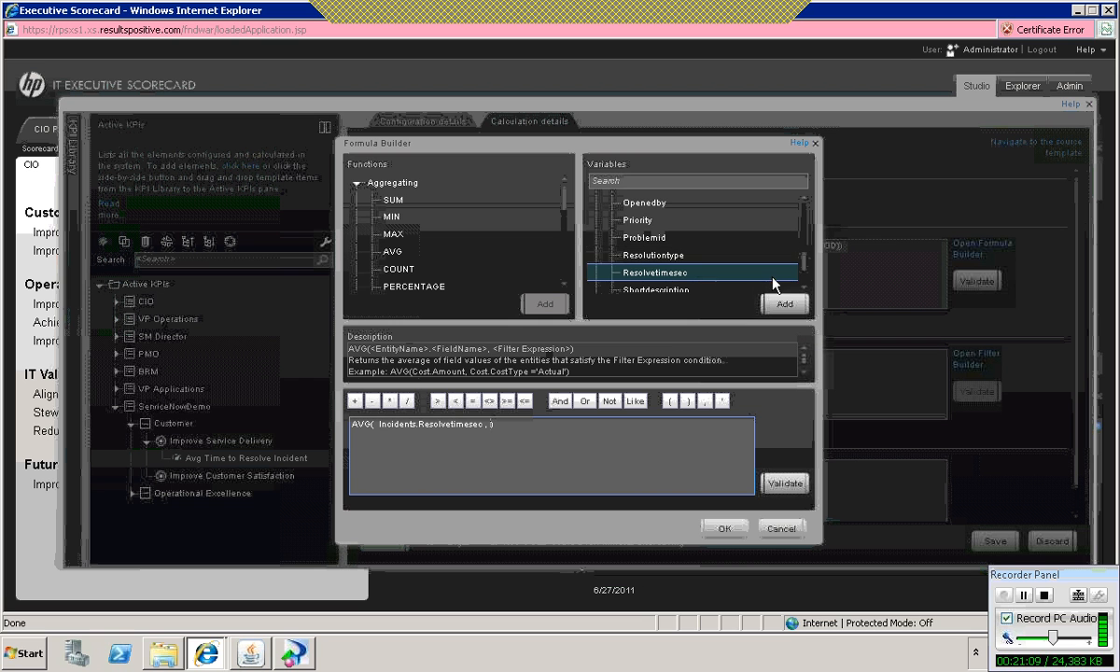
Step: Add the filter condition Incidents.State = 'Closed' as the second argument of the AVG function
scroll(803, 258, "up", 3)
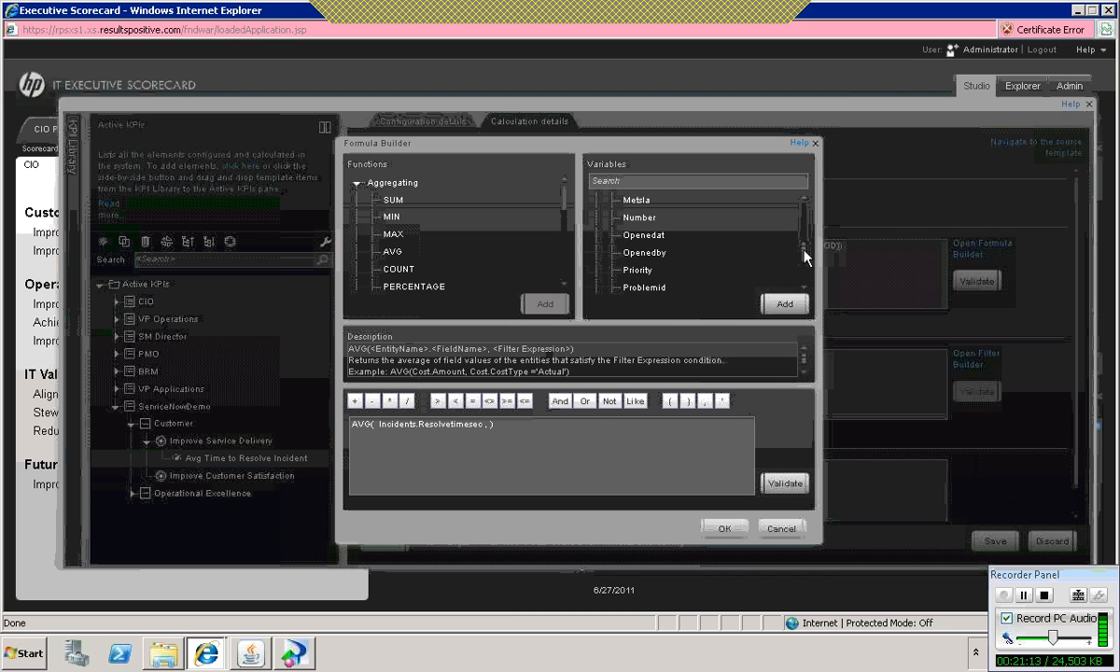
scroll(805, 247, "up", 2)
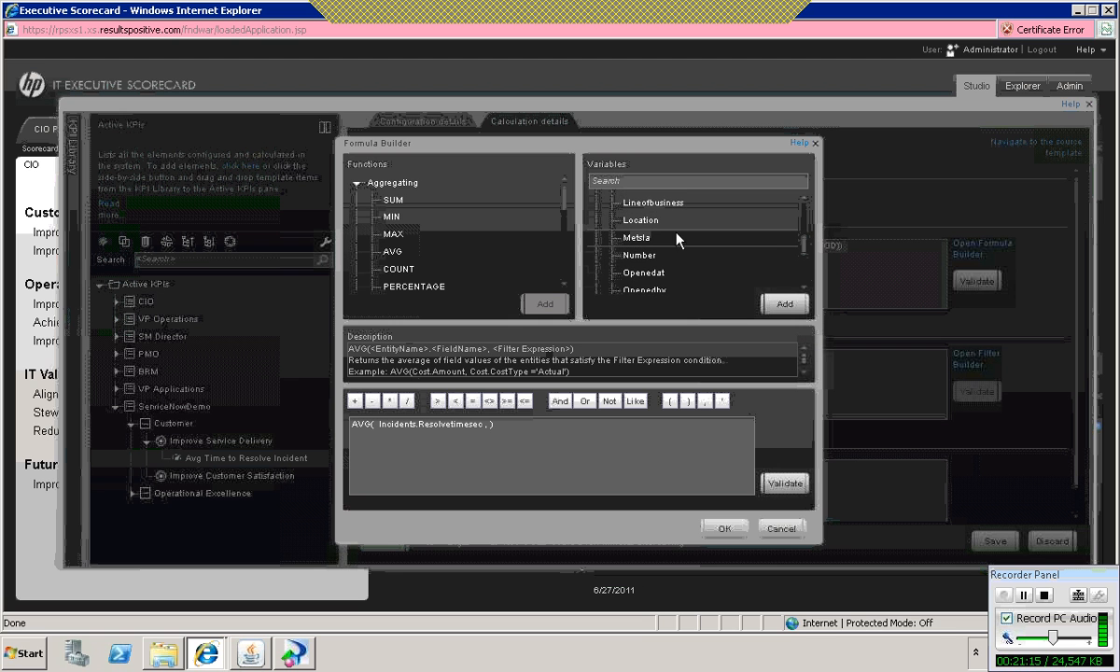
scroll(803, 250, "down", 3)
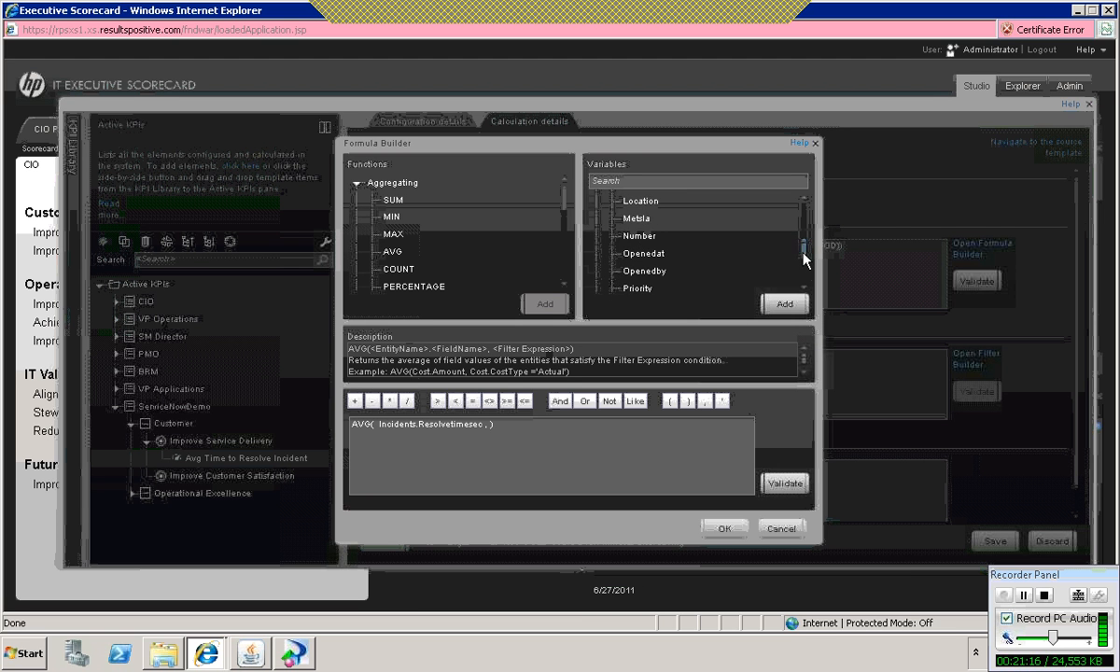
scroll(803, 252, "down", 4)
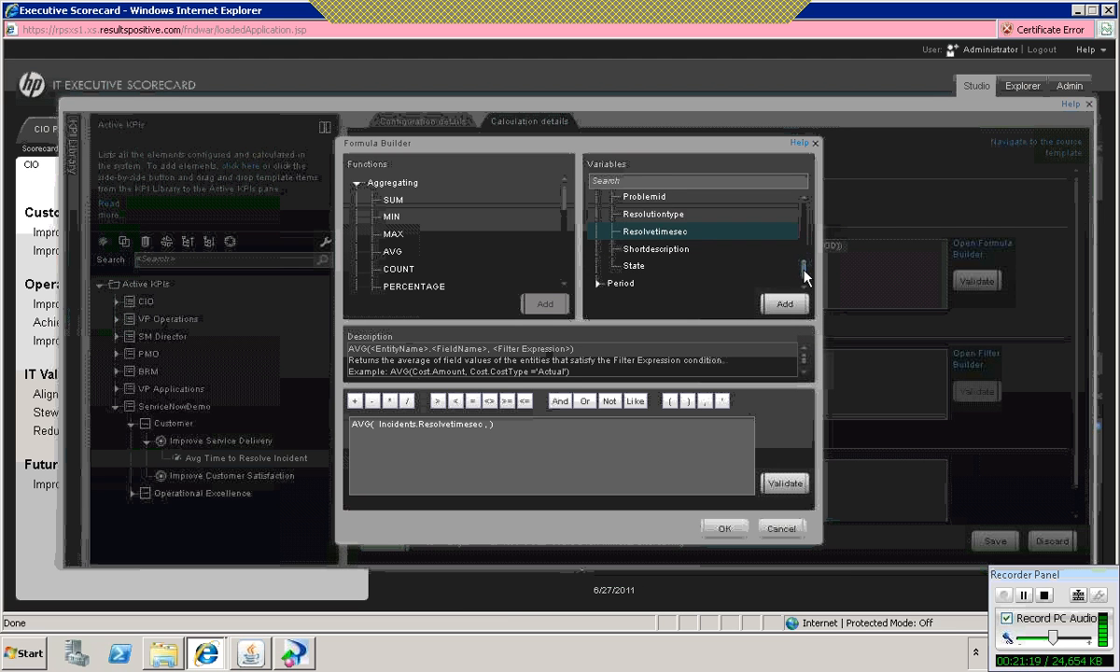
double_click(624, 266)
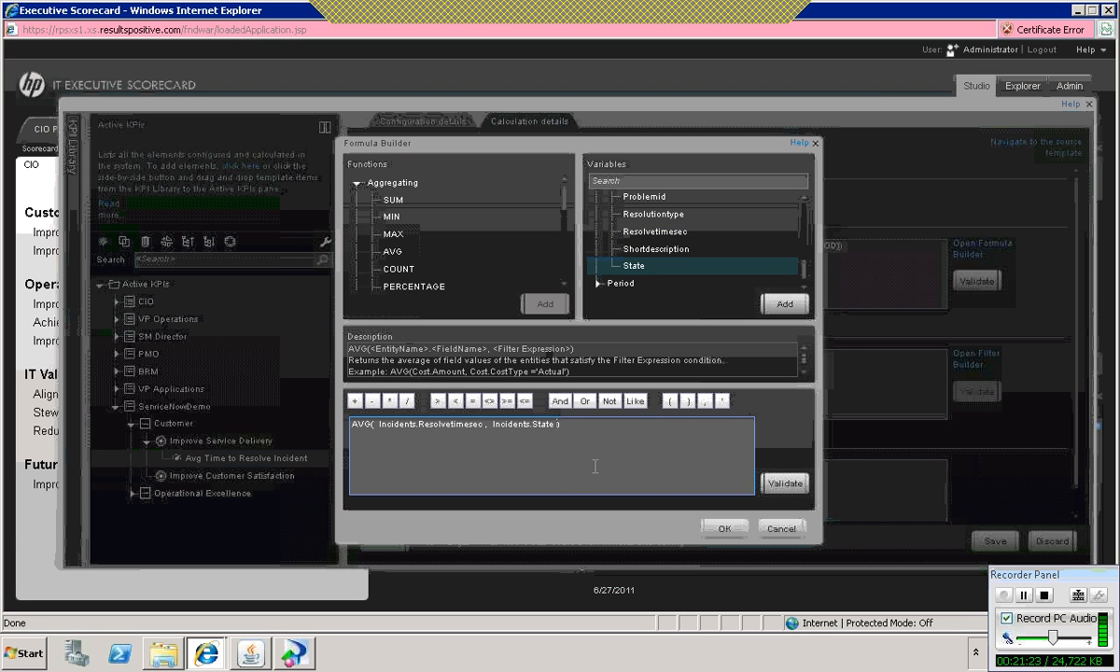
left_click(472, 402)
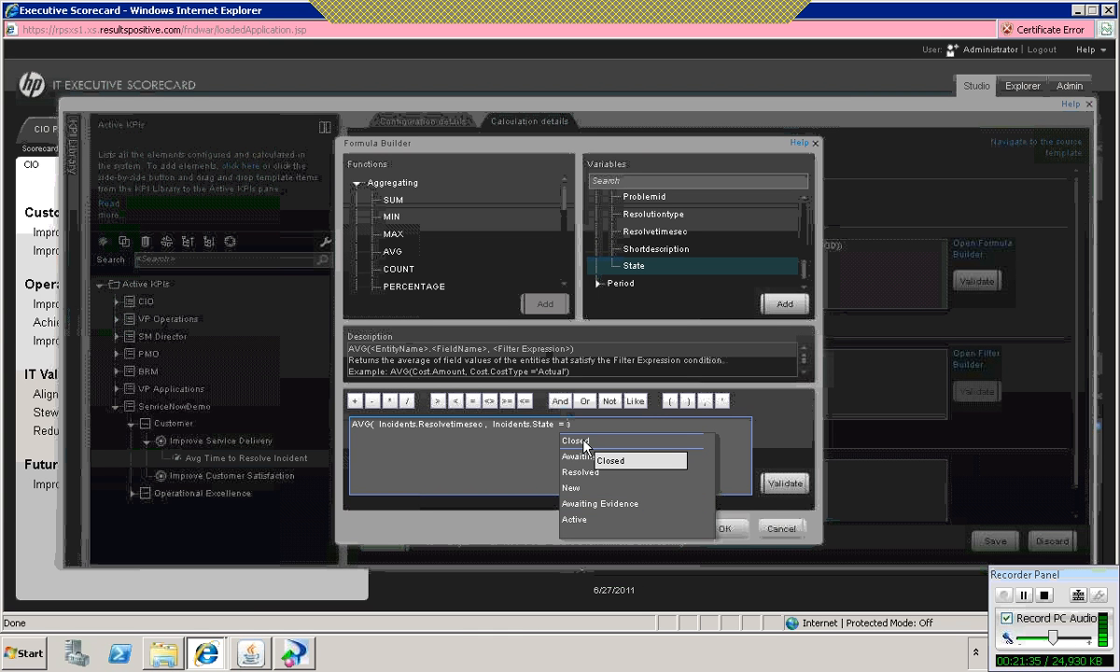
left_click(585, 442)
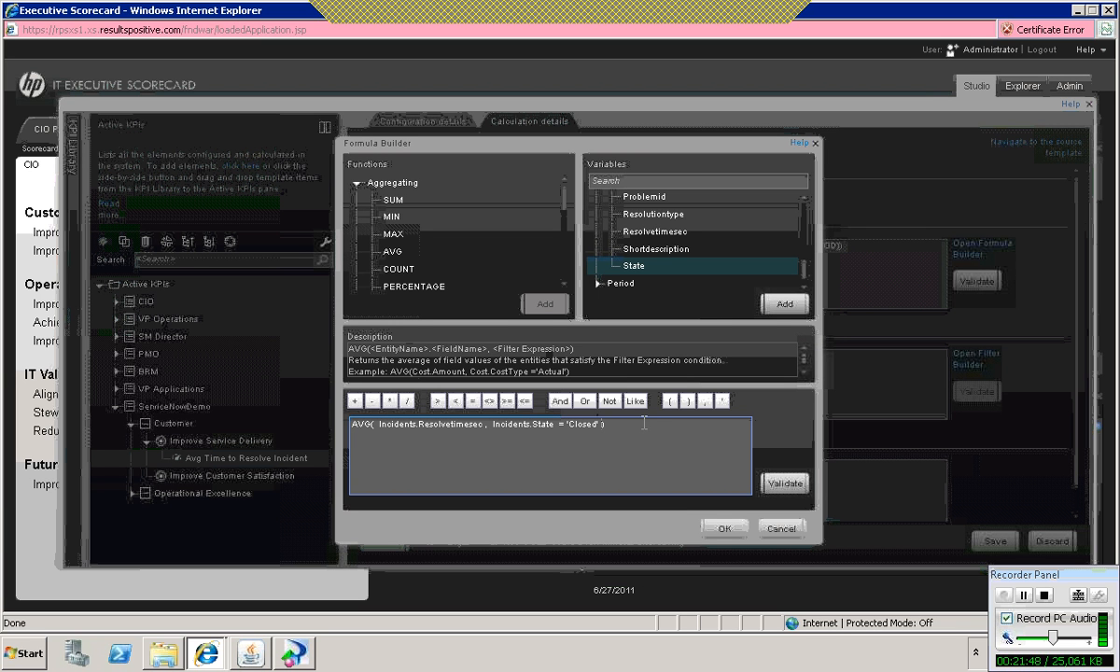
Step: Extend the AVG function's filter with an And condition requiring Incidents.Closedat to be IN_PERIOD
left_click(560, 403)
left_click_drag(804, 266, 803, 216)
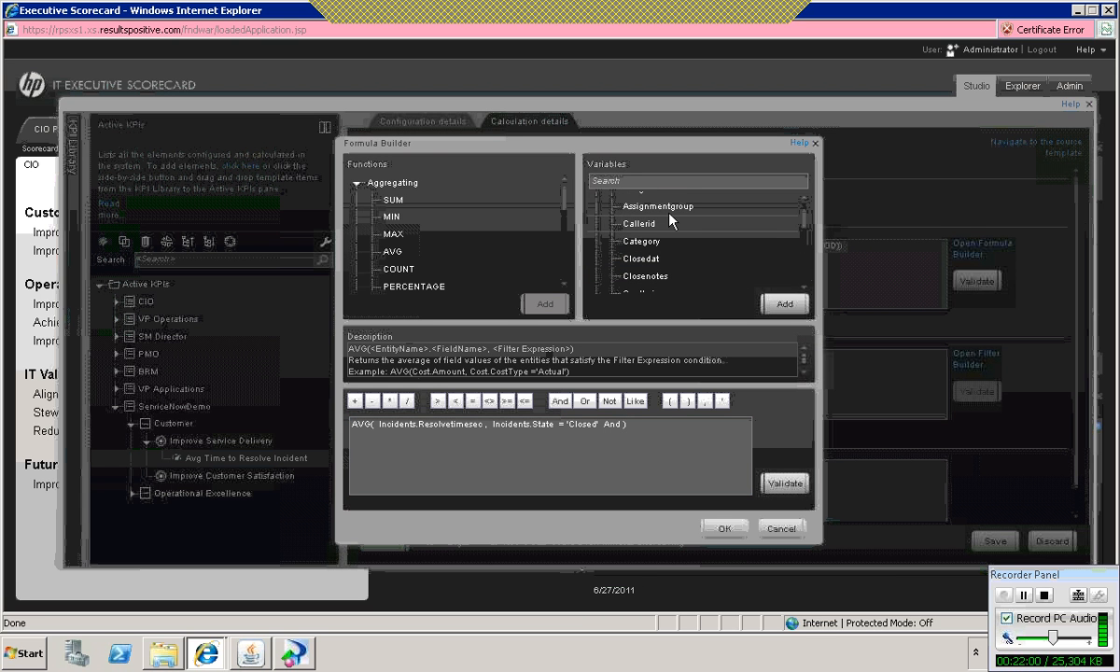
double_click(651, 263)
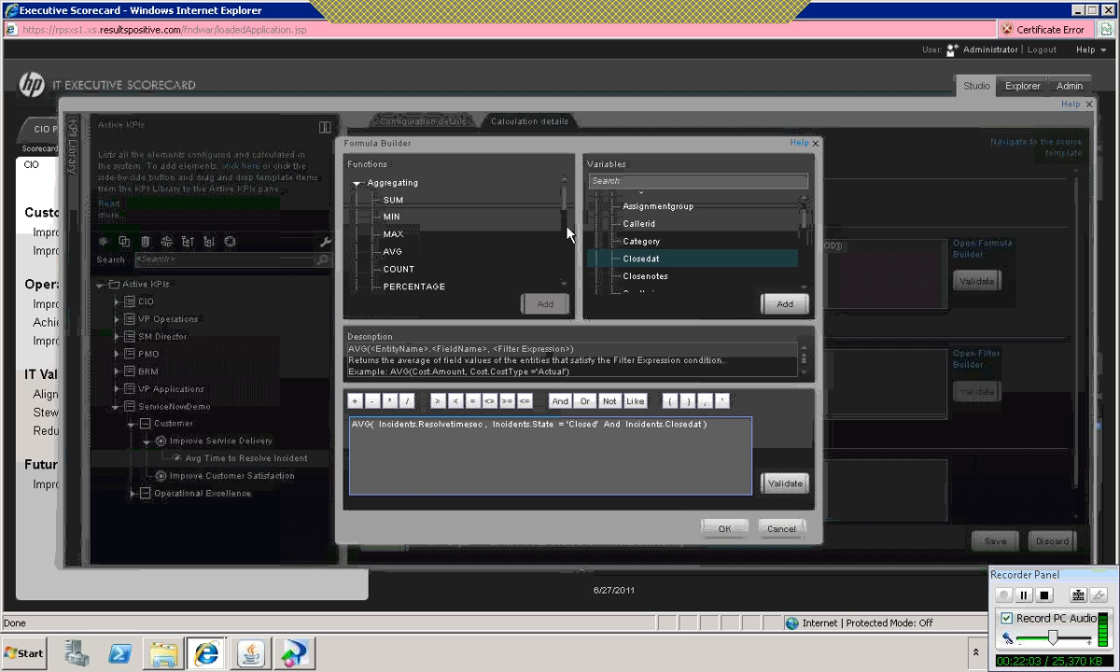
left_click_drag(564, 198, 569, 264)
mouse_move(411, 194)
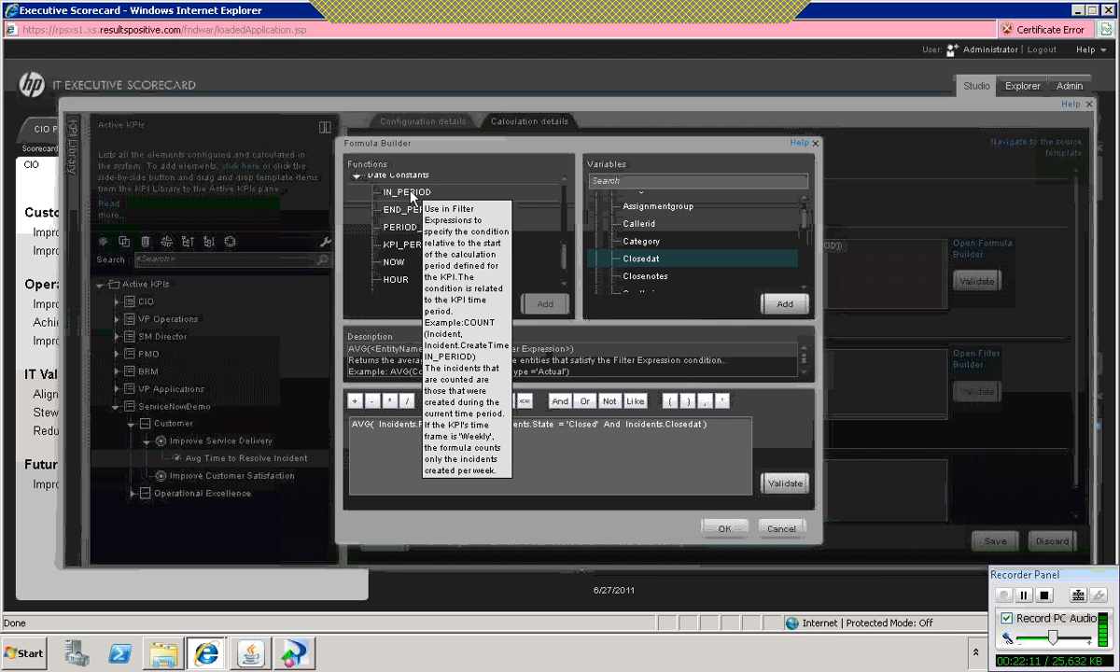
double_click(411, 194)
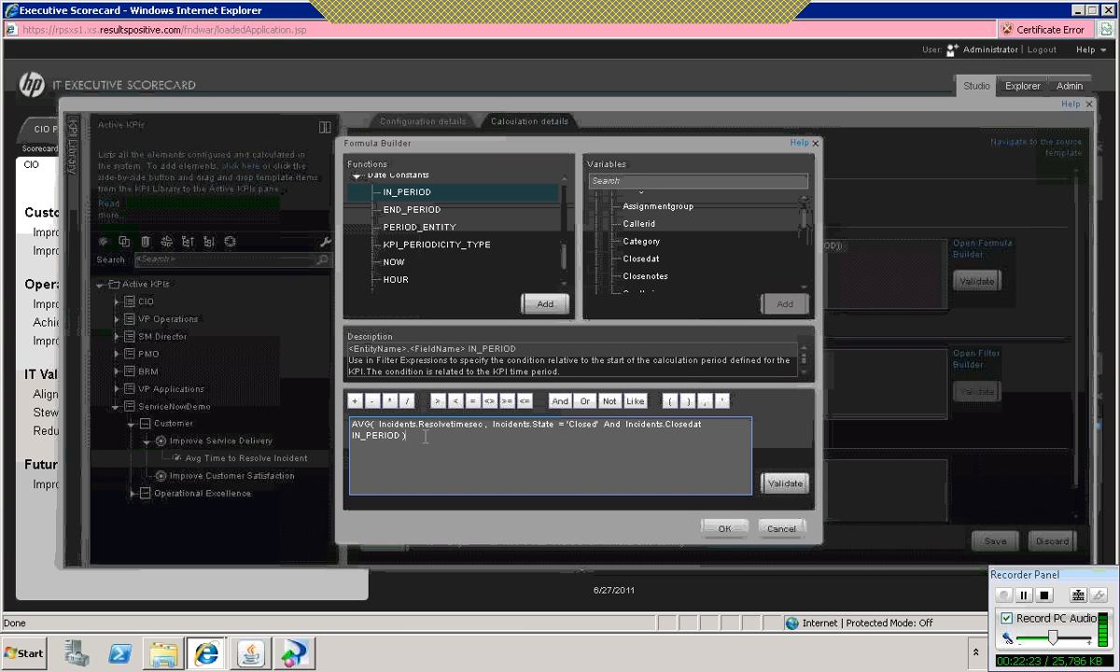
Step: Divide the AVG result by 3600, validate the formula and apply it to the KPI
type("/3600")
left_click(784, 484)
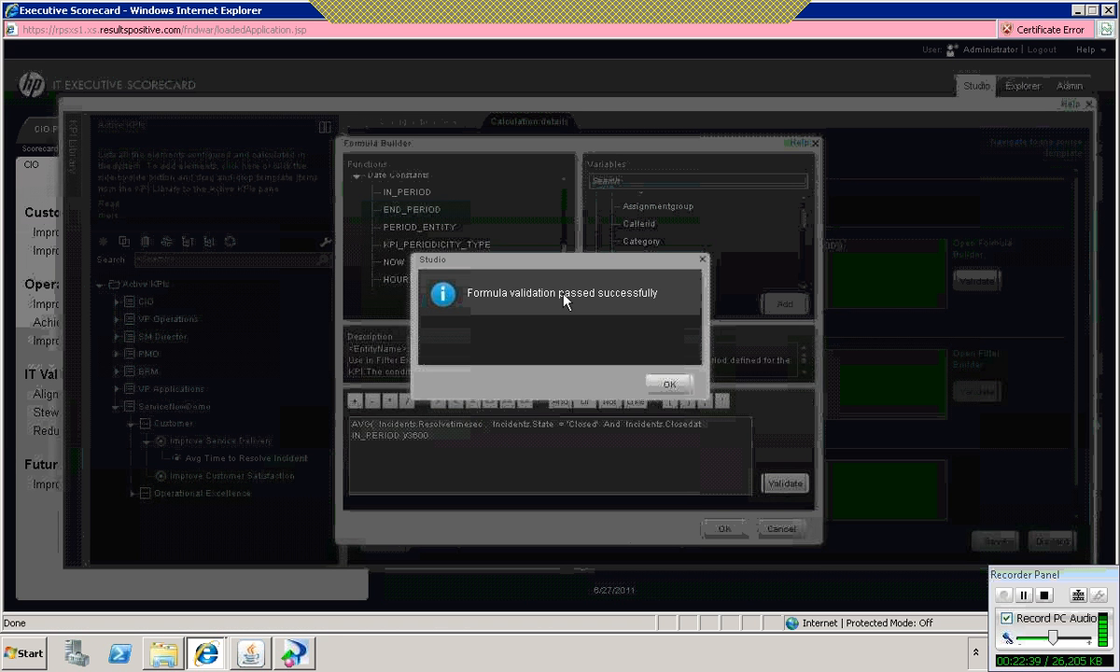
left_click(670, 384)
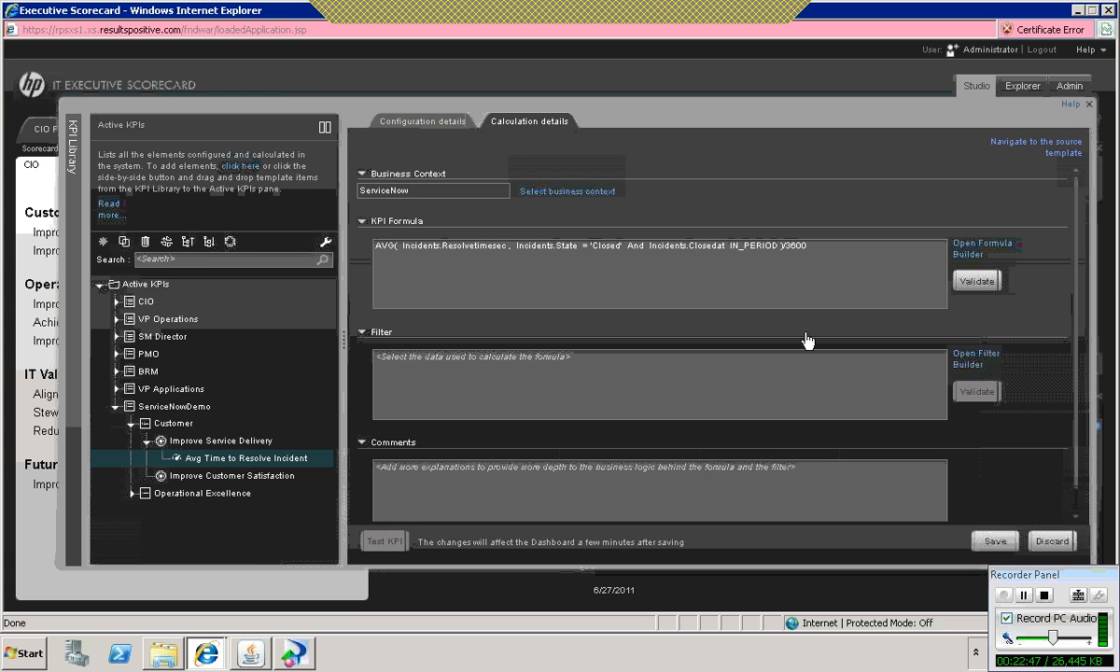
Step: Save the Avg Time to Resolve Incident KPI and start a test of its calculation
left_click(995, 541)
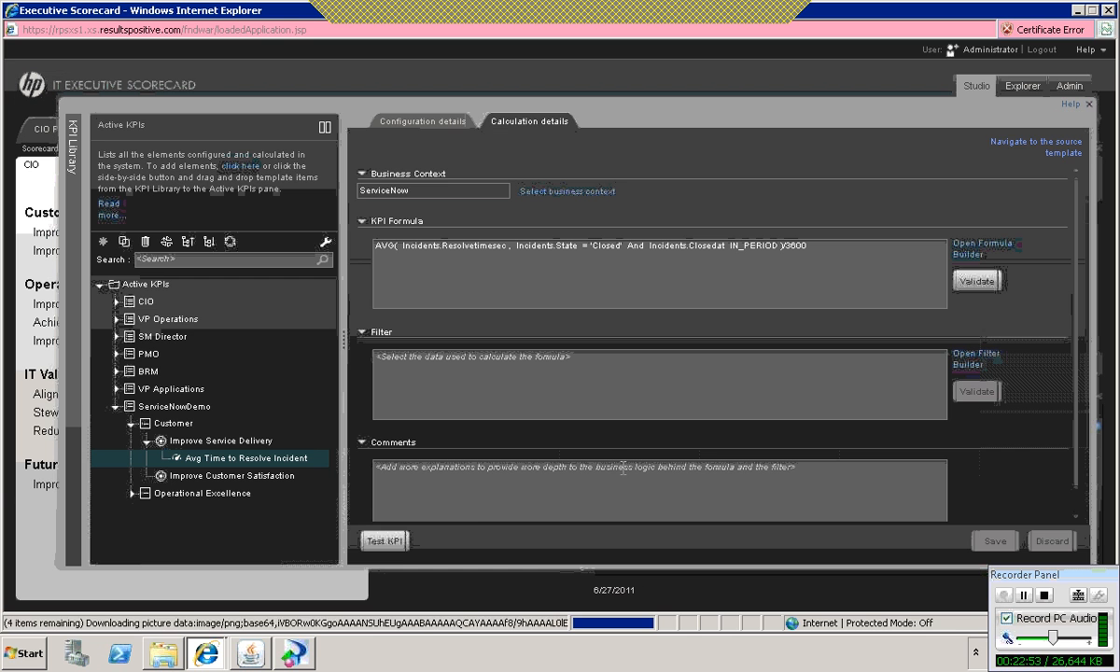
left_click(397, 542)
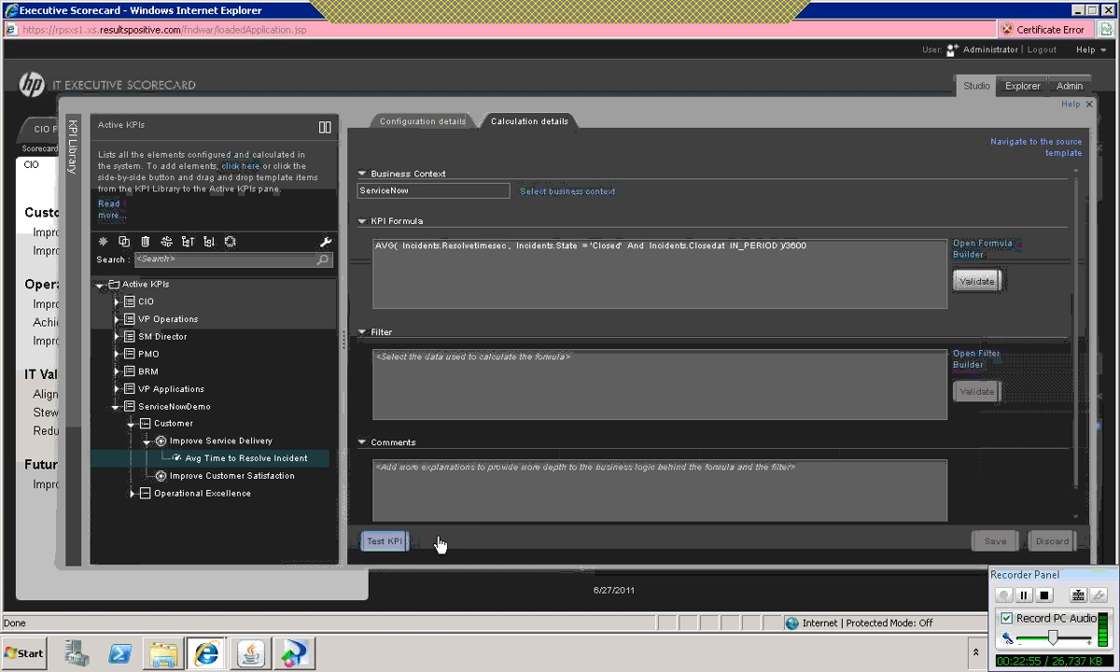
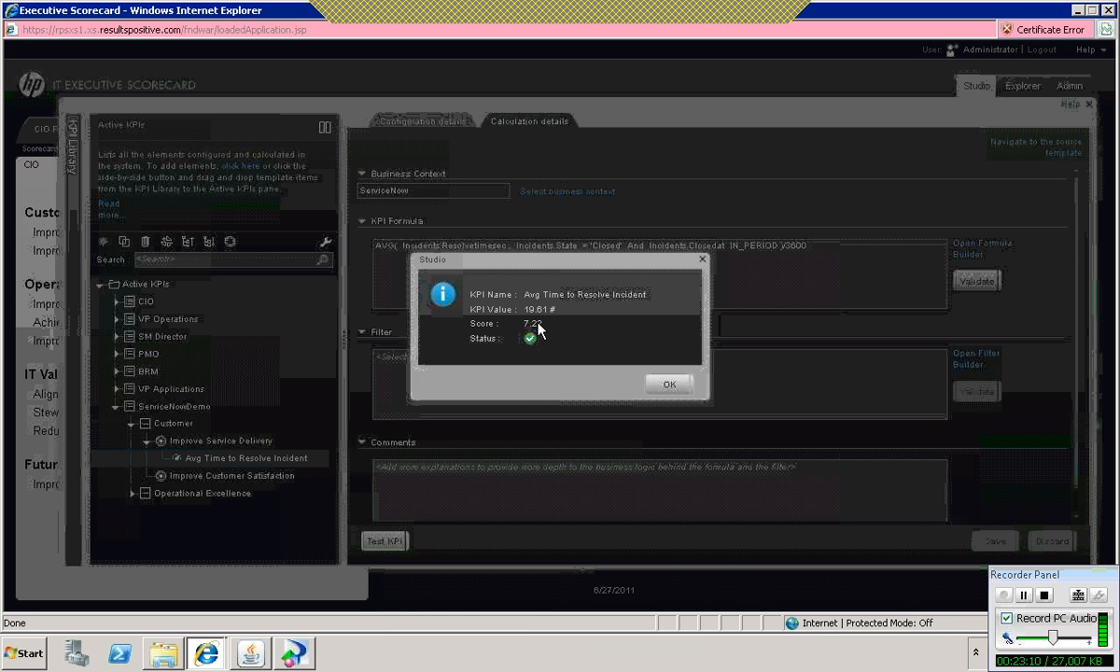
Step: Dismiss the test result, set the Avg Time to Resolve Incident KPI's unit to Hours and save the KPI
left_click(679, 387)
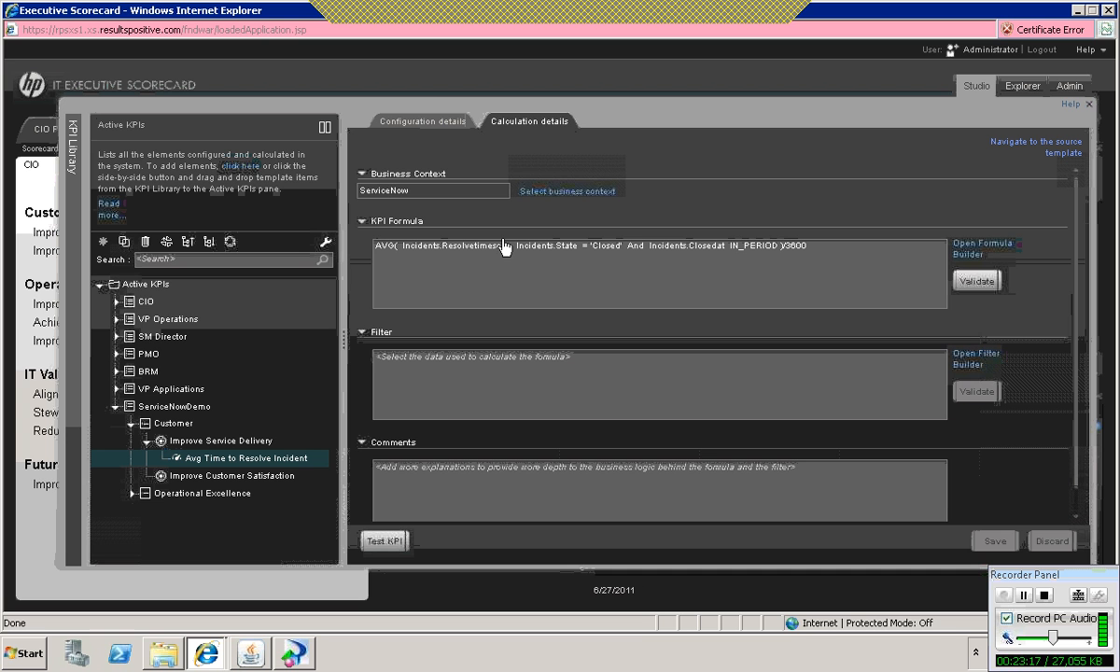
left_click(402, 123)
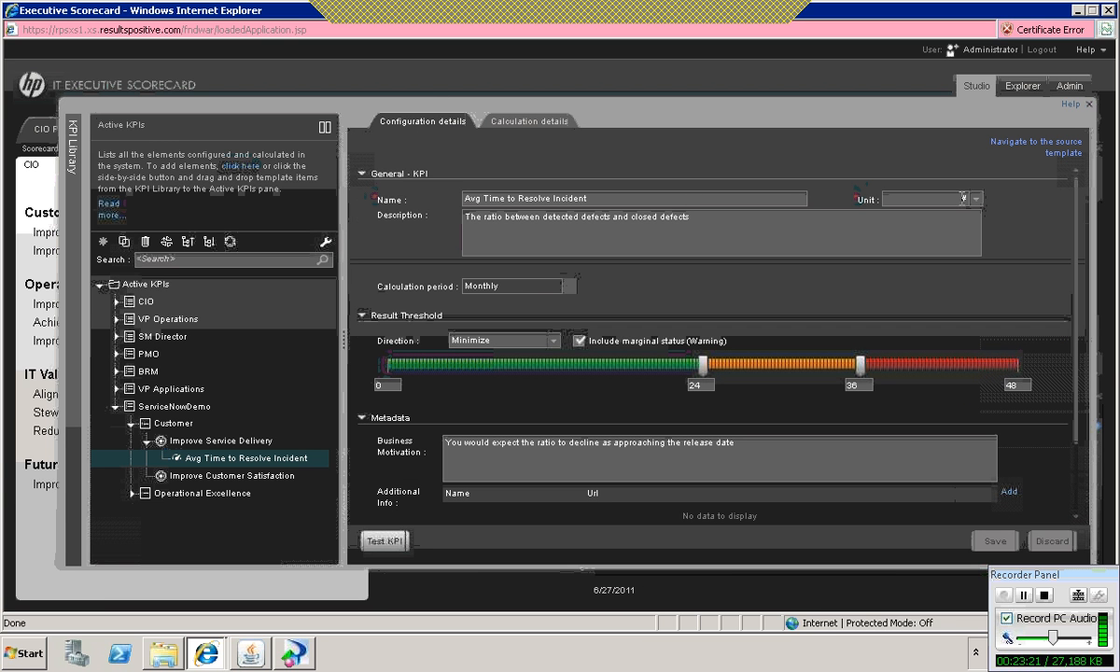
left_click(975, 199)
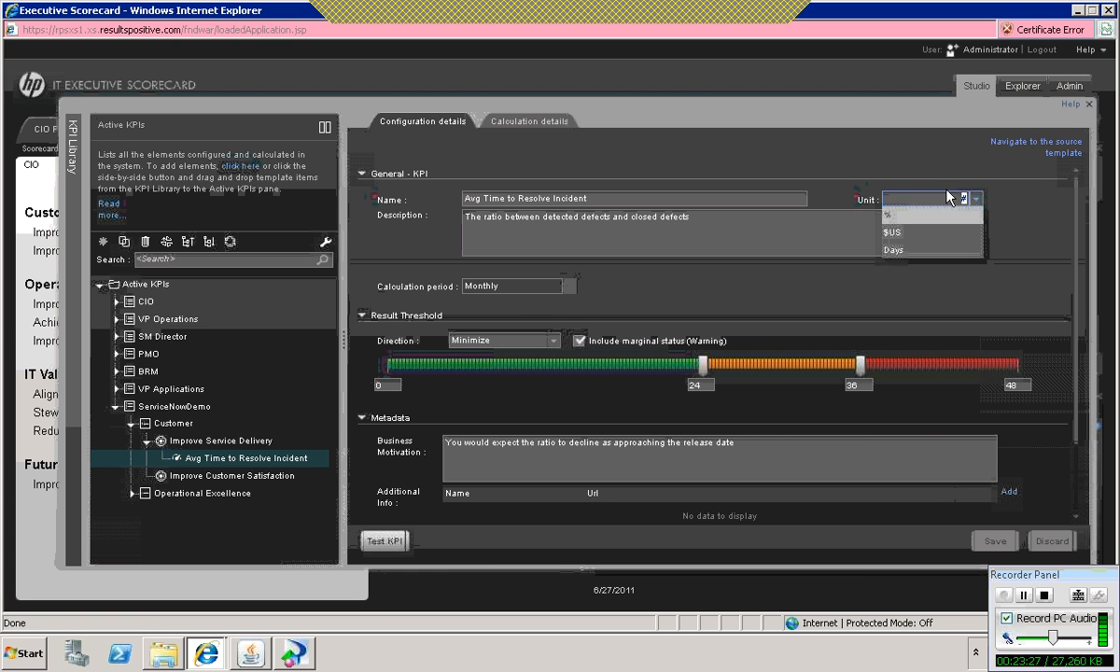
type("Hours")
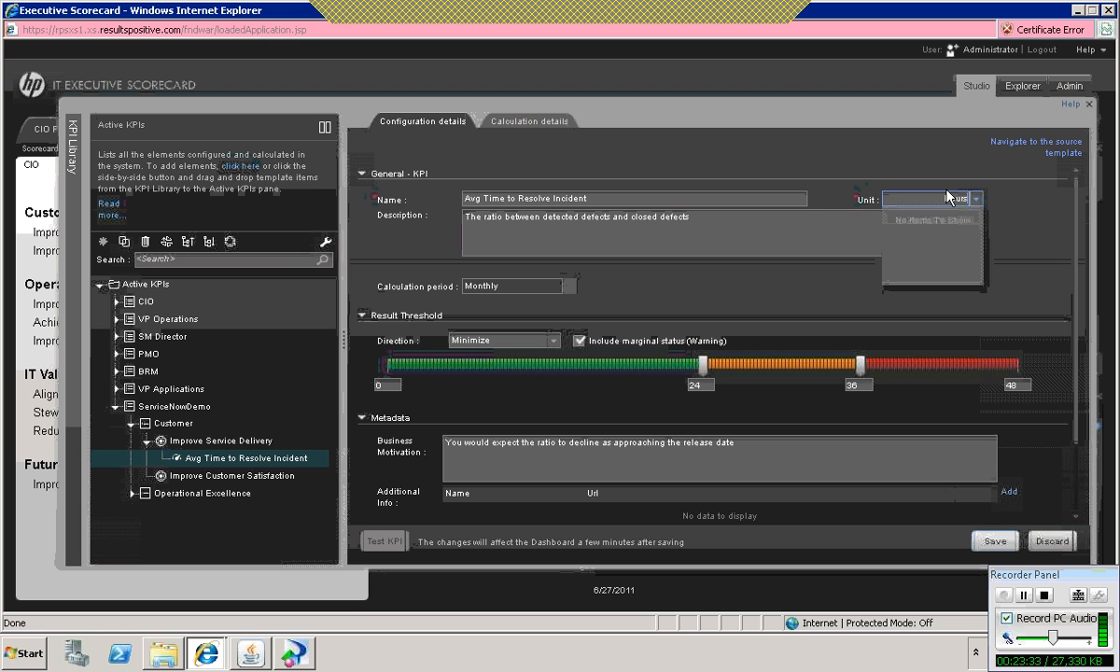
left_click(816, 220)
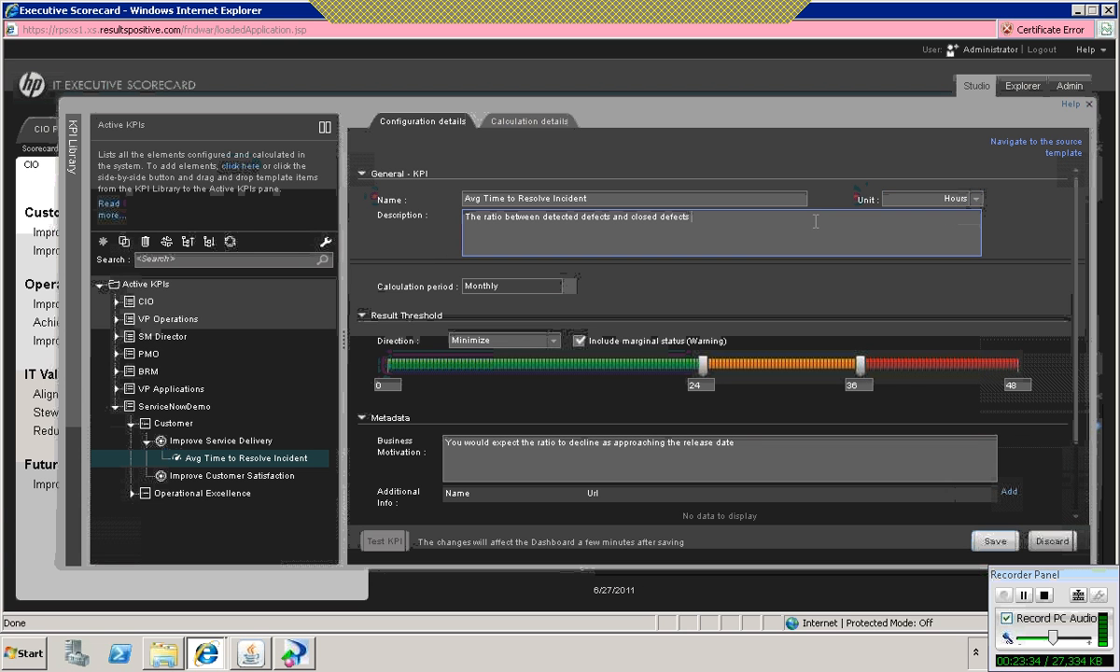
left_click(1000, 548)
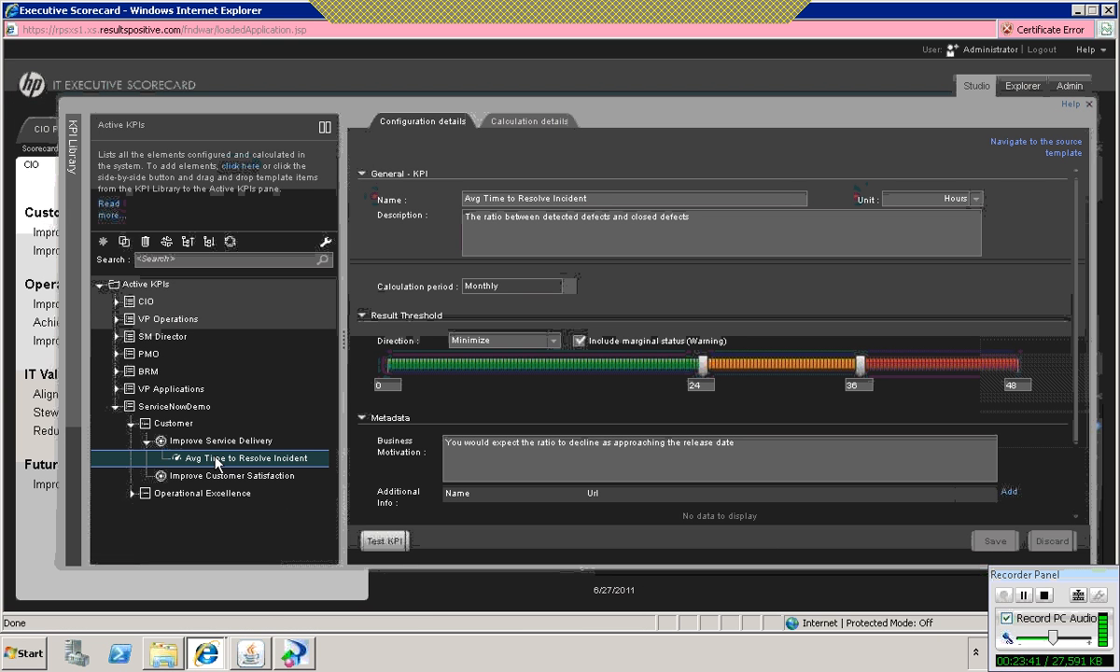
Step: Clone the Avg Time to Resolve Incident KPI and enter Number of Incidents Opened as the copy's name
right_click(218, 461)
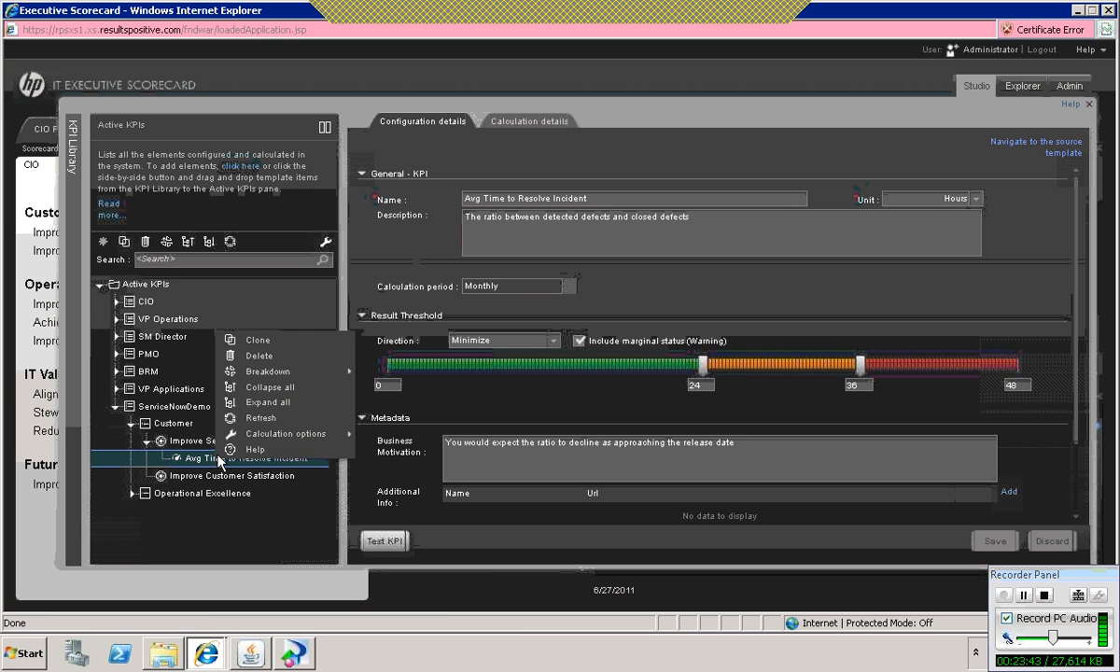
left_click(258, 339)
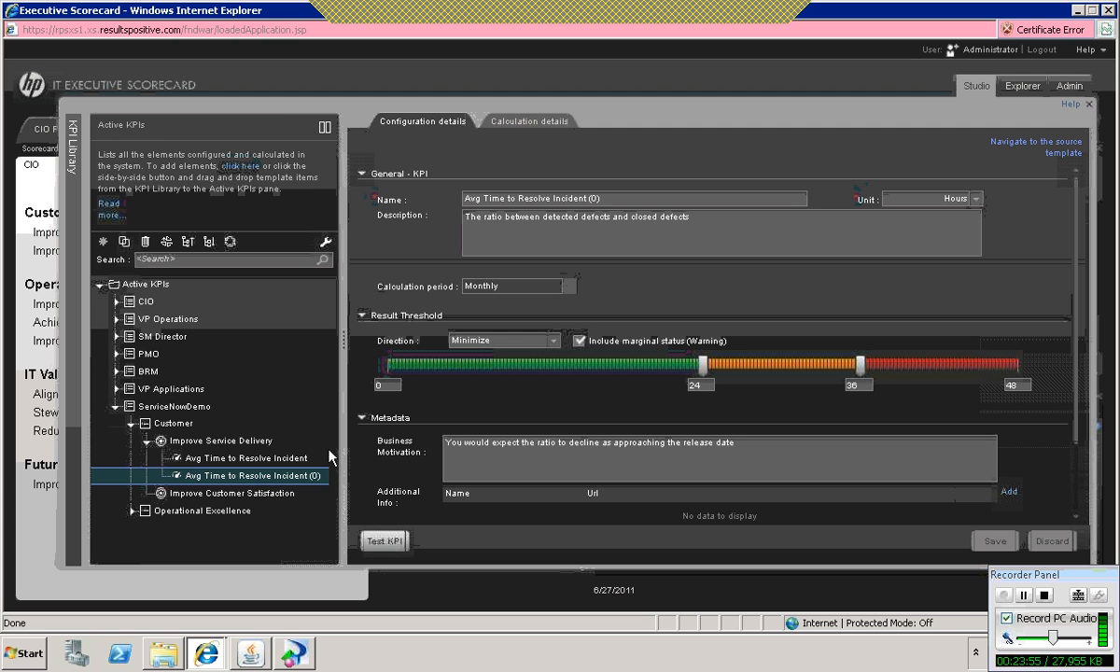
left_click_drag(503, 180, 420, 177)
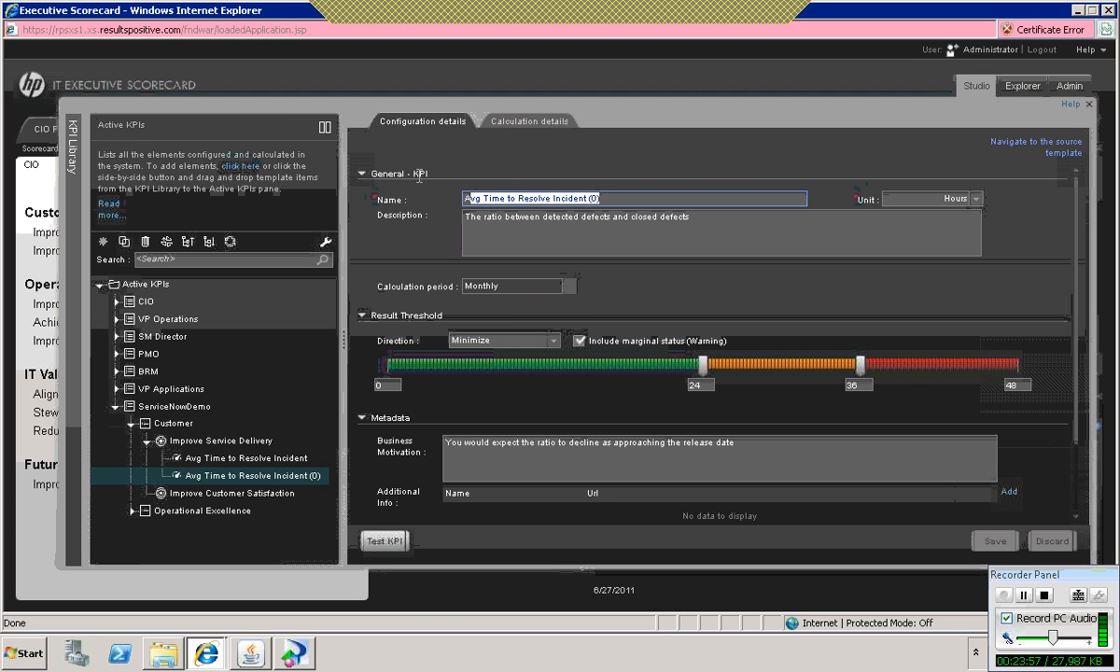
key("BackSpace")
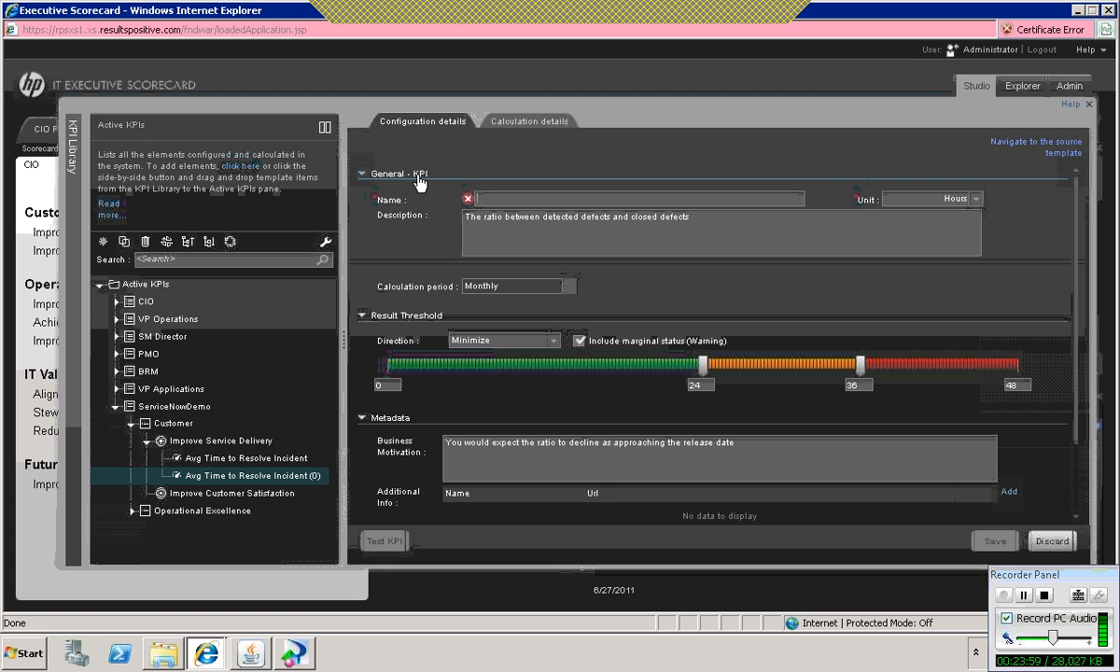
type("Nu")
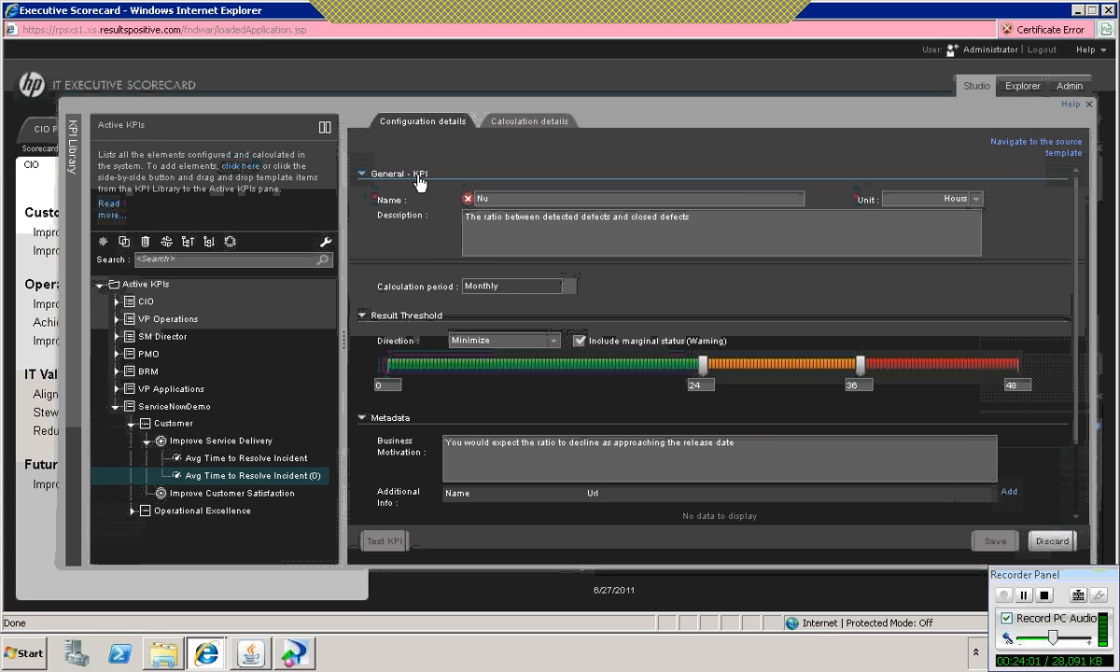
type("mber")
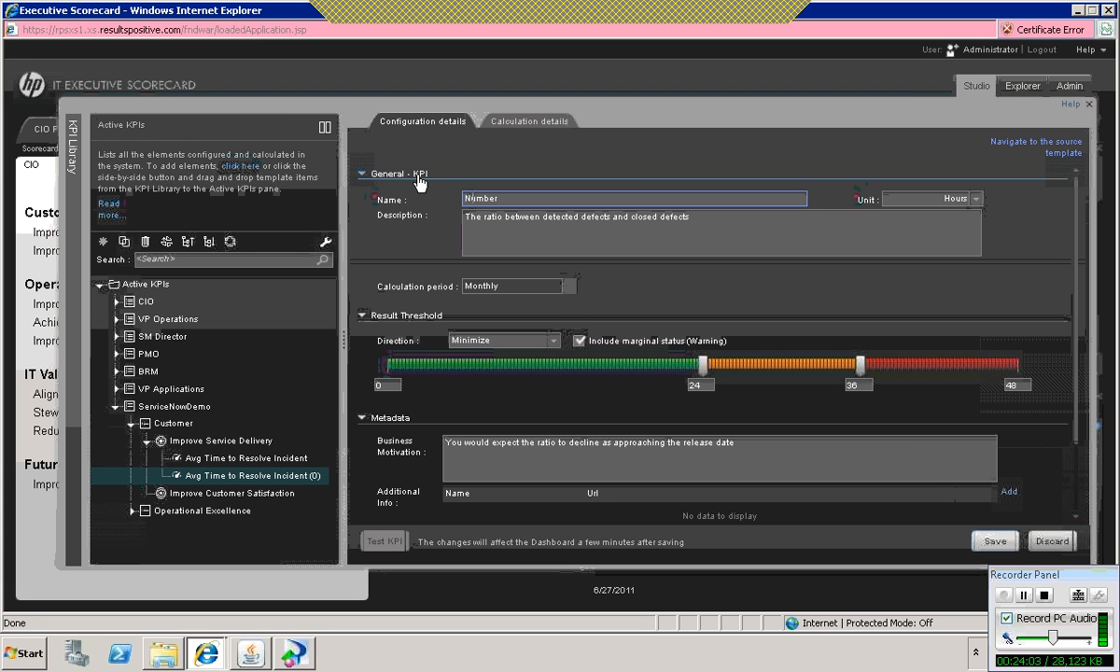
key("Home")
type("Incidents Opened")
key("BackSpace")
key("BackSpace")
key("BackSpace")
key("BackSpace")
key("BackSpace")
key("BackSpace")
key("BackSpace")
key("BackSpace")
key("BackSpace")
key("BackSpace")
key("BackSpace")
key("BackSpace")
key("BackSpace")
key("BackSpace")
key("BackSpace")
key("BackSpace")
left_click(518, 196)
type("of Incidents Opened")
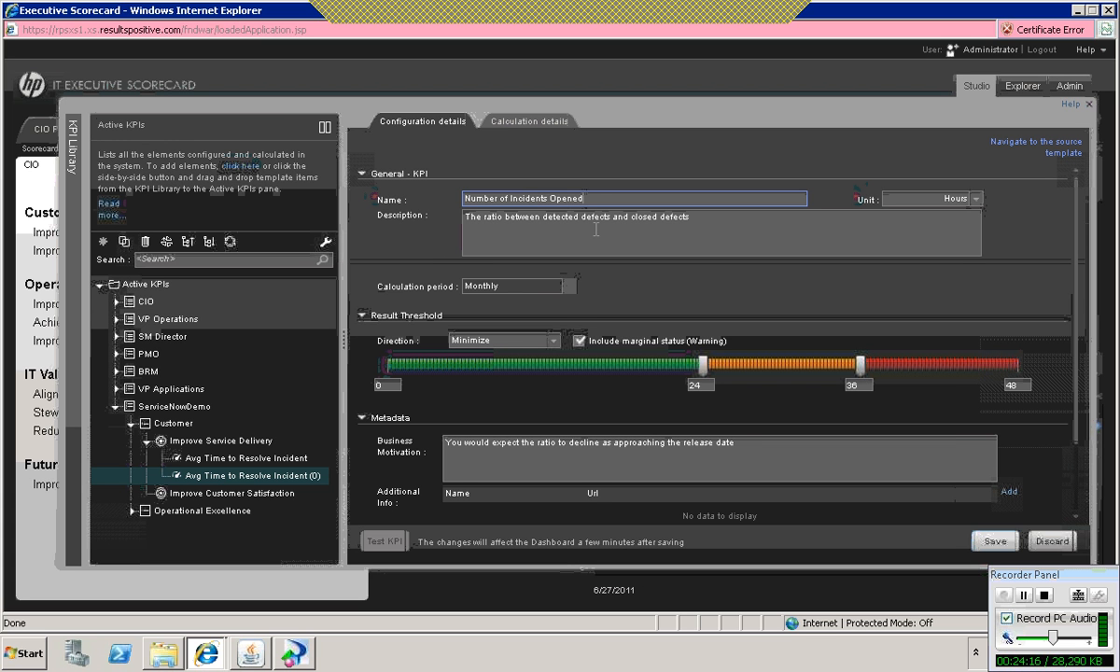
Step: Clear the cloned KPI's description and set its unit to #
left_click_drag(691, 217, 444, 224)
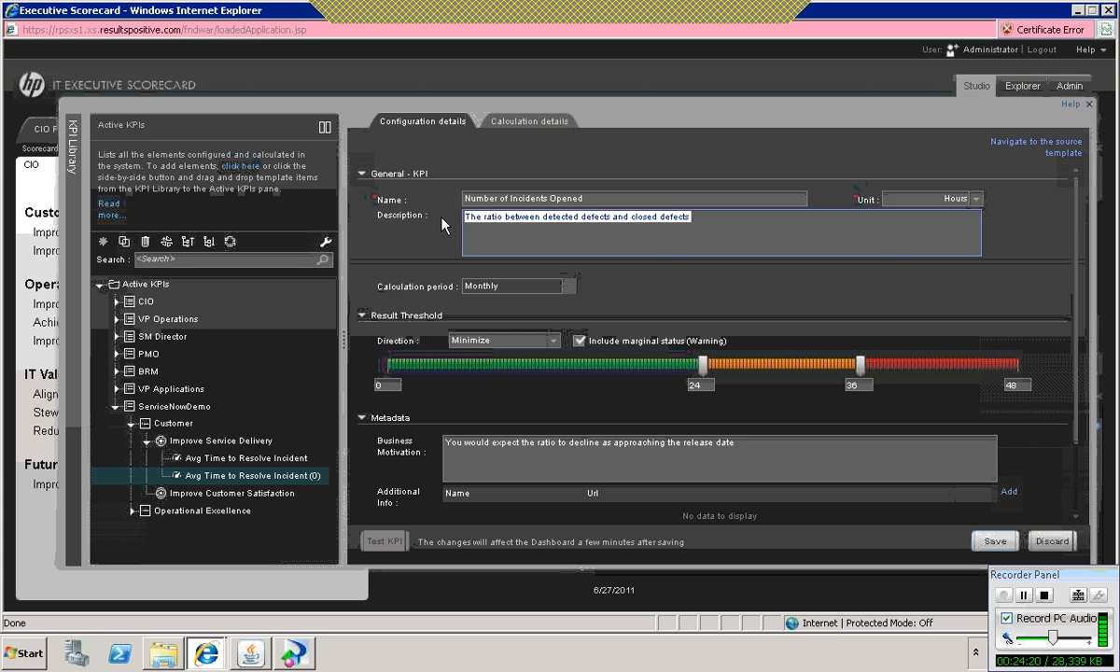
key("Delete")
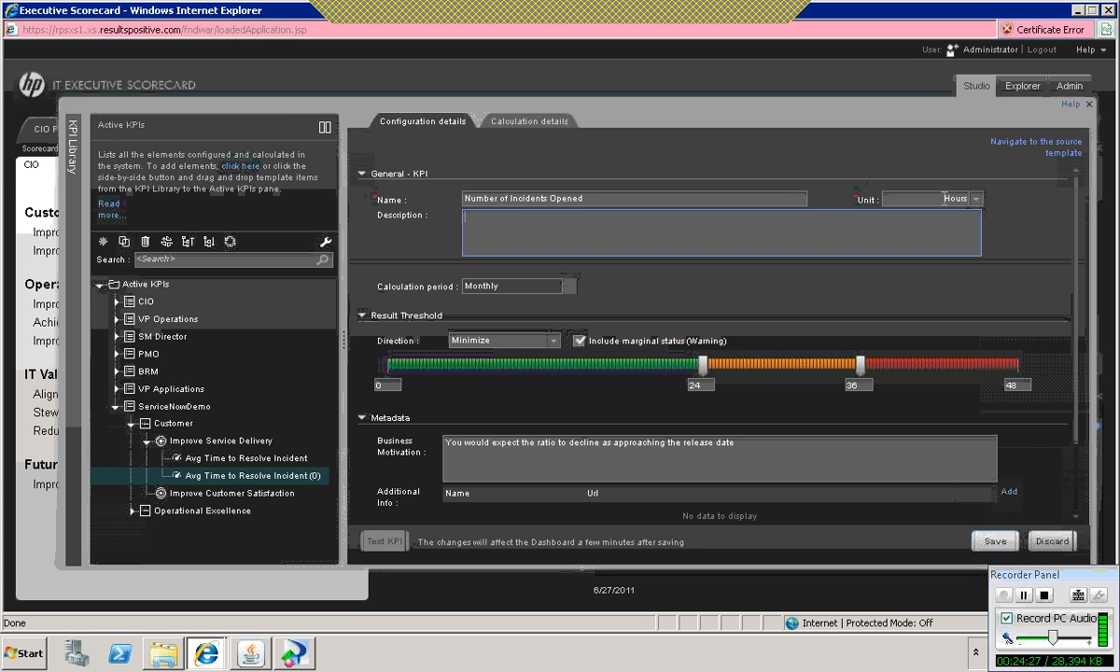
left_click_drag(943, 195, 979, 199)
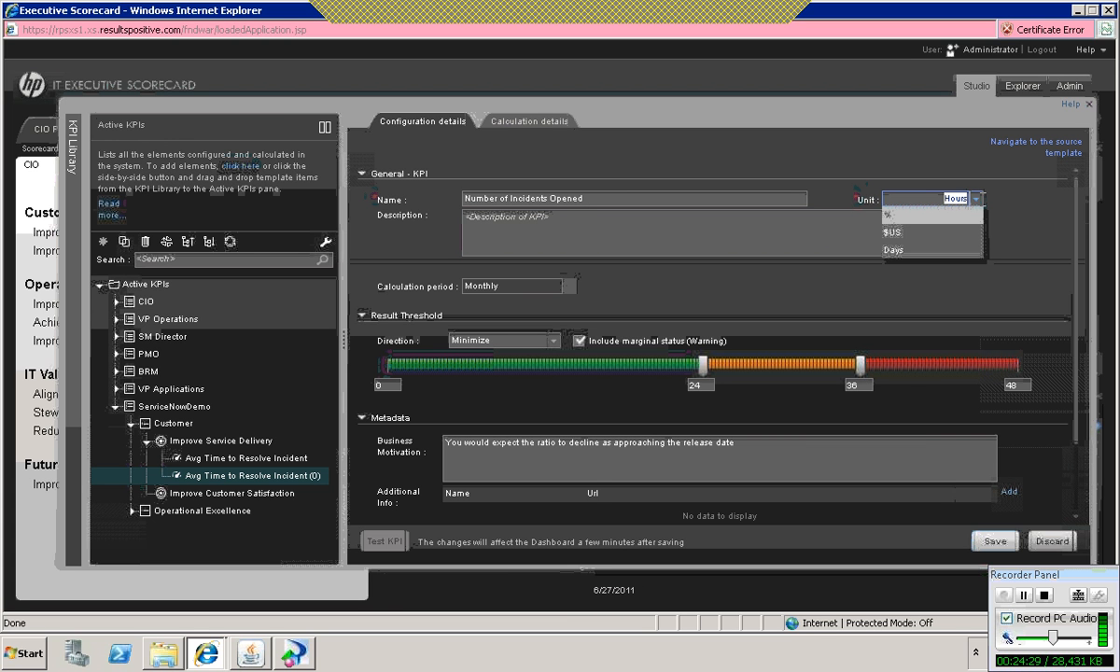
type("#")
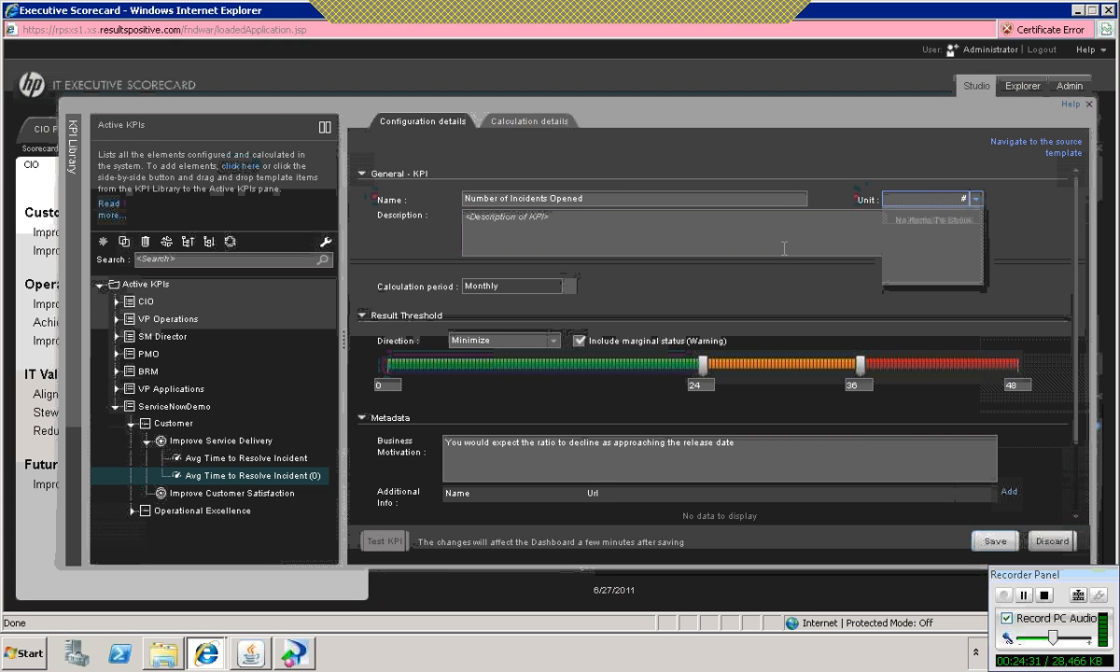
left_click(785, 249)
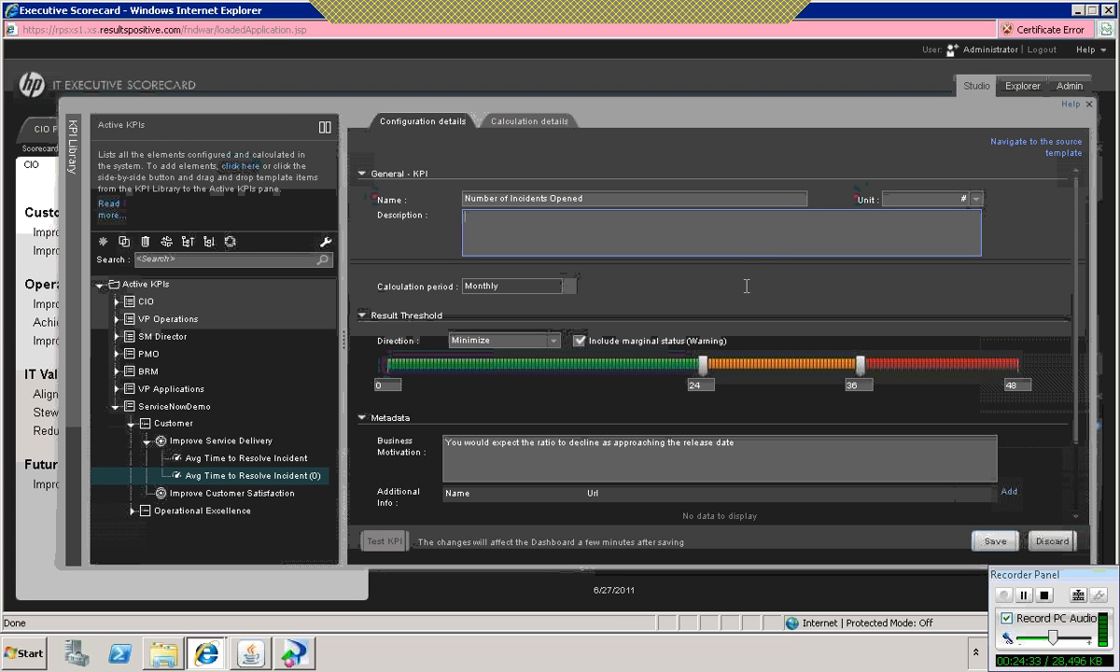
Step: Set the cloned KPI's result thresholds to 200 and 300, with 400 as the maximum
mouse_move(391, 381)
left_click(394, 384)
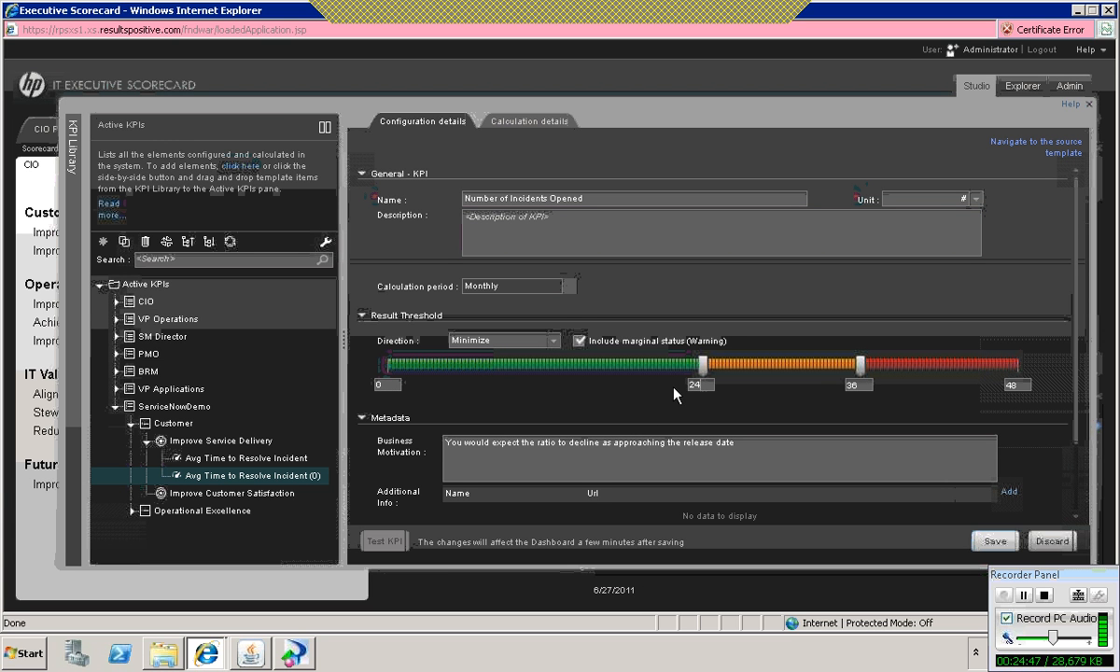
key("BackSpace")
type("00")
left_click(863, 384)
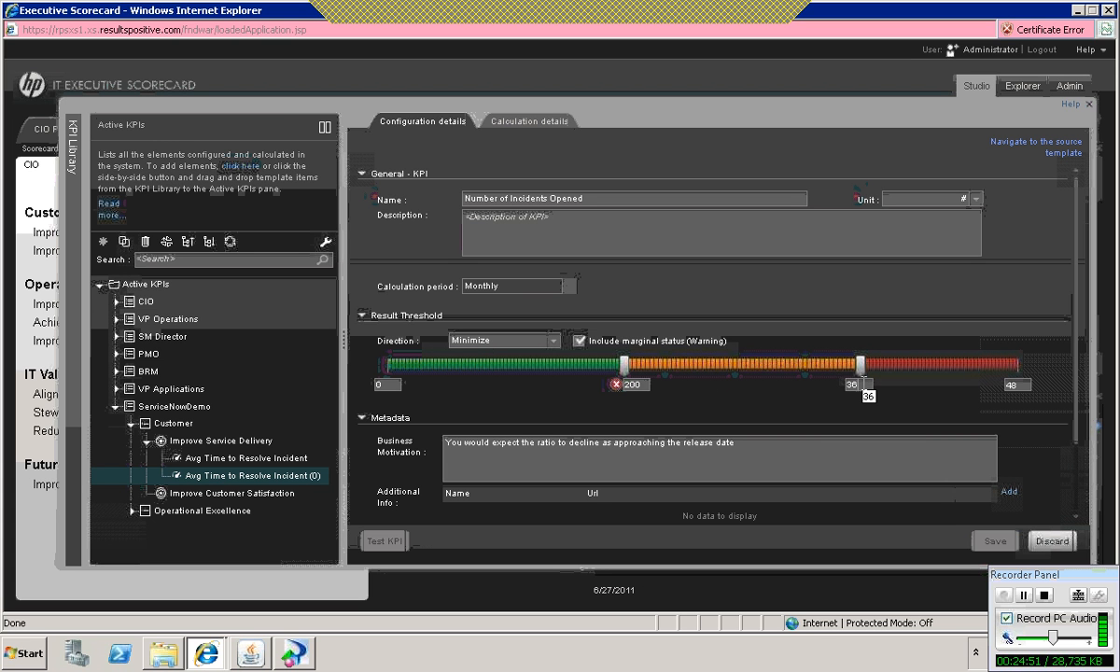
key("BackSpace")
key("BackSpace")
type("300")
left_click(1025, 384)
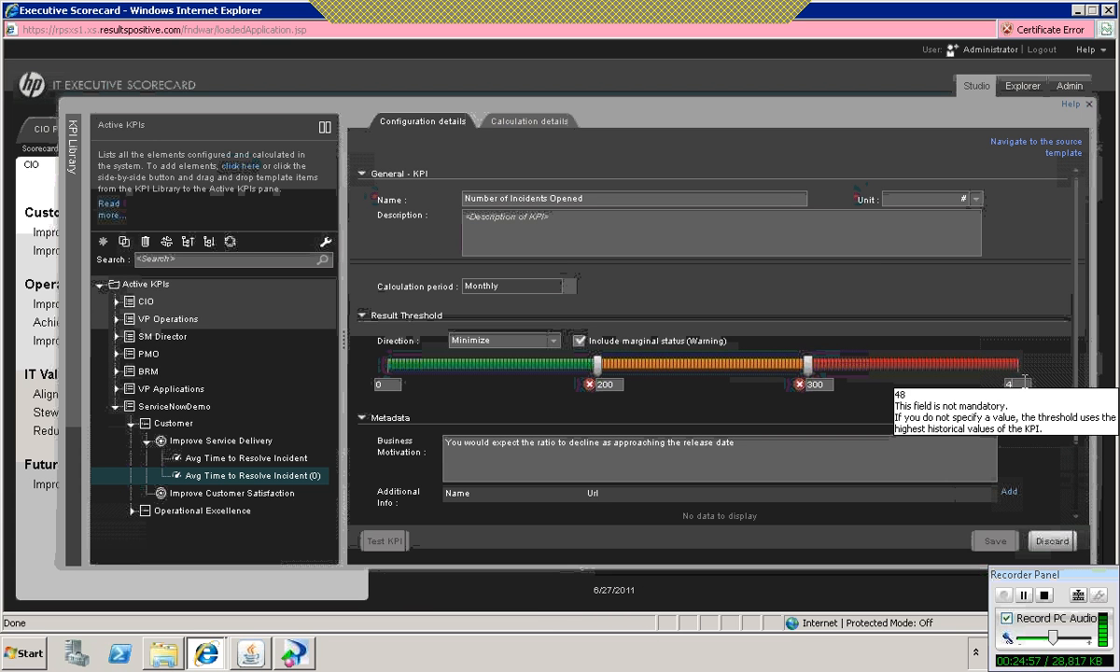
key("BackSpace")
type("00")
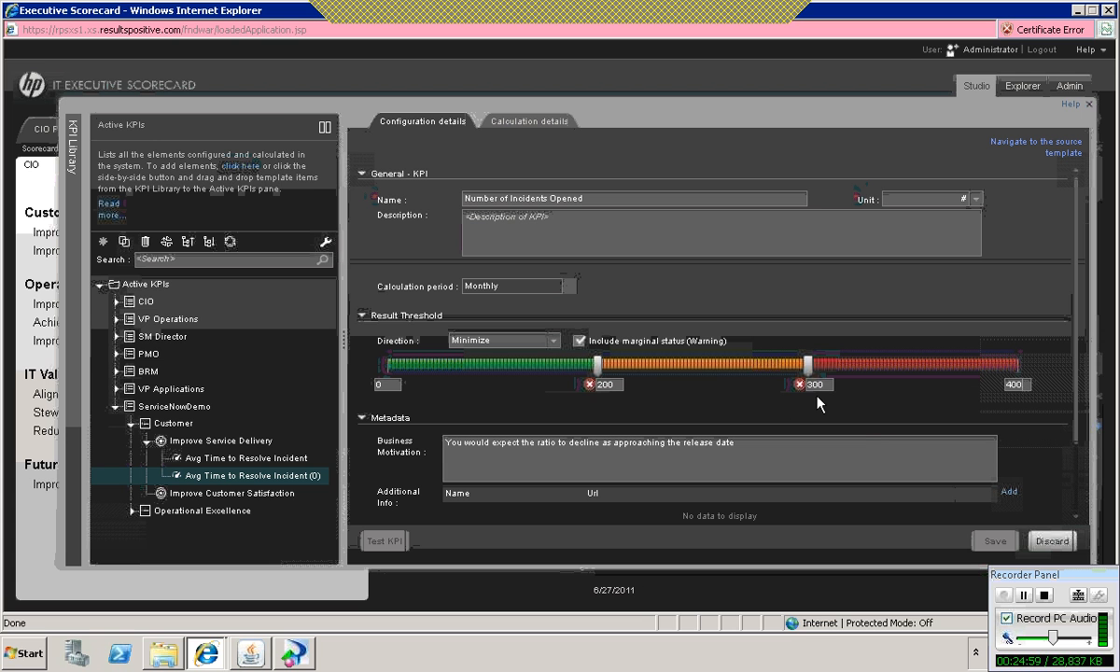
left_click(785, 409)
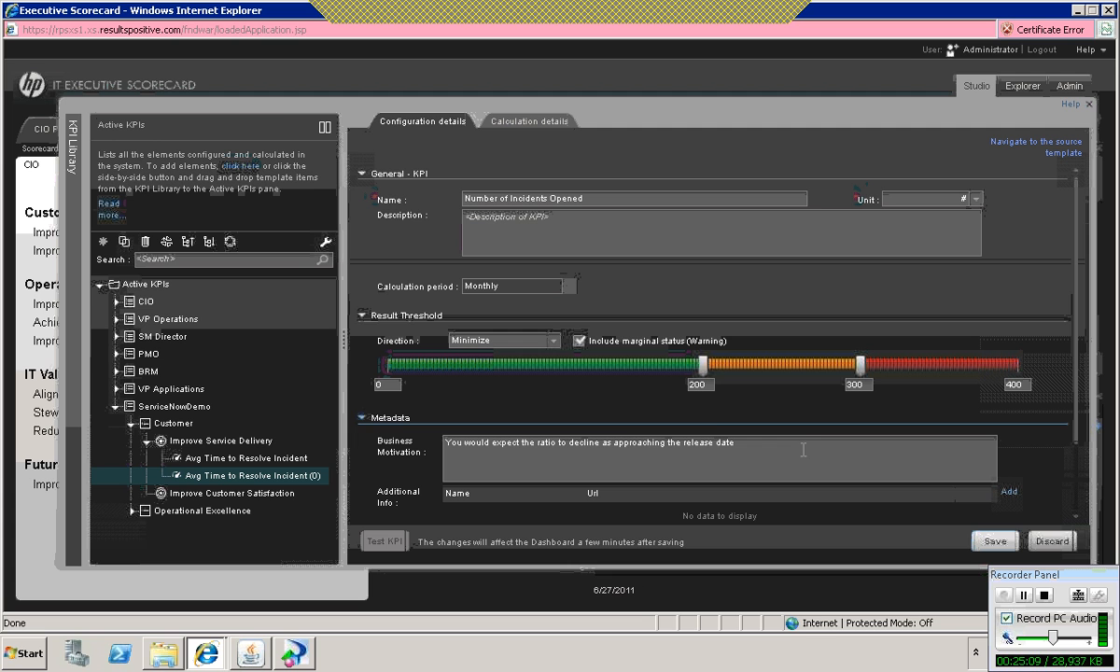
Step: Clear the Business Motivation text and save the Number of Incidents Opened KPI
left_click_drag(734, 443, 435, 439)
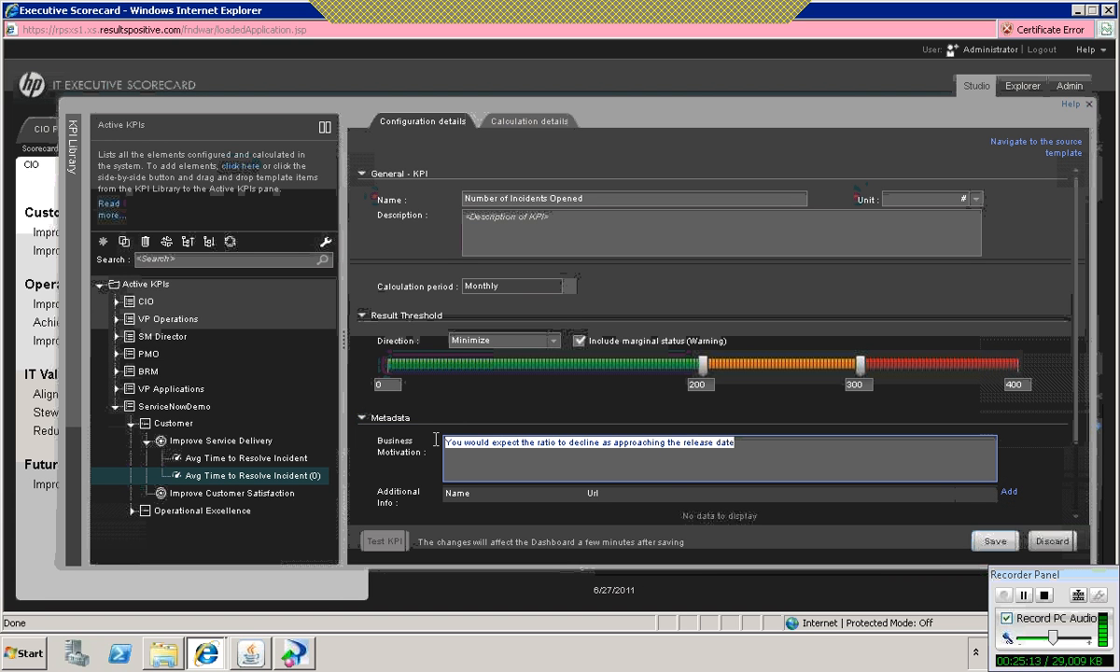
key("Delete")
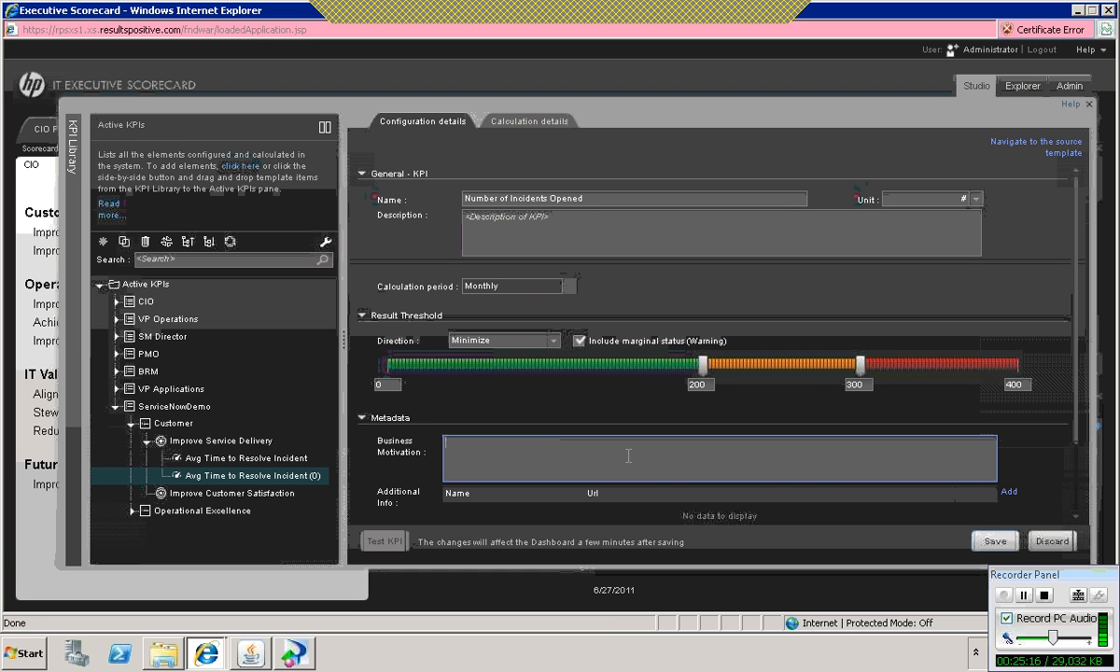
left_click(991, 543)
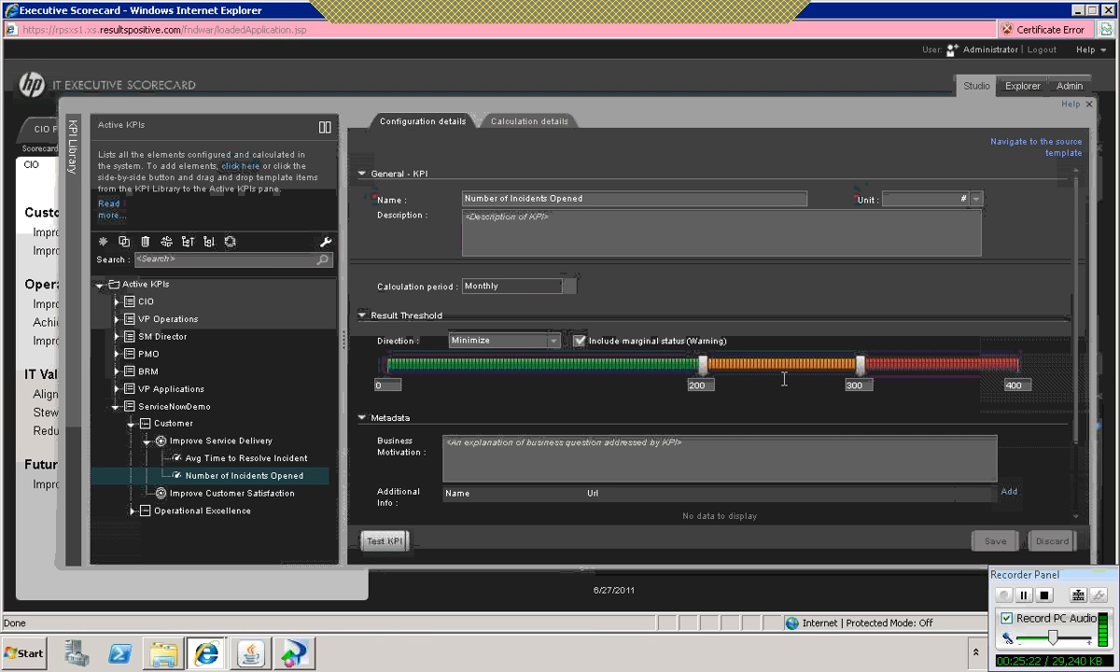
Step: Open the Number of Incidents Opened KPI's formula in the Formula Builder and delete the inherited AVG expression
left_click(526, 122)
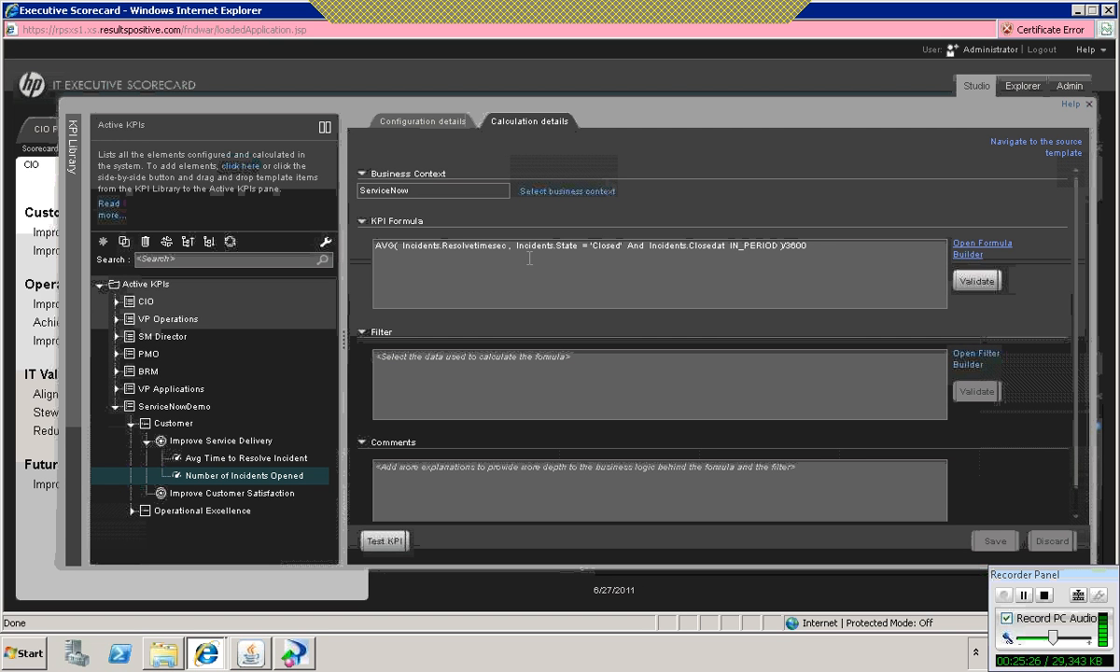
left_click(962, 251)
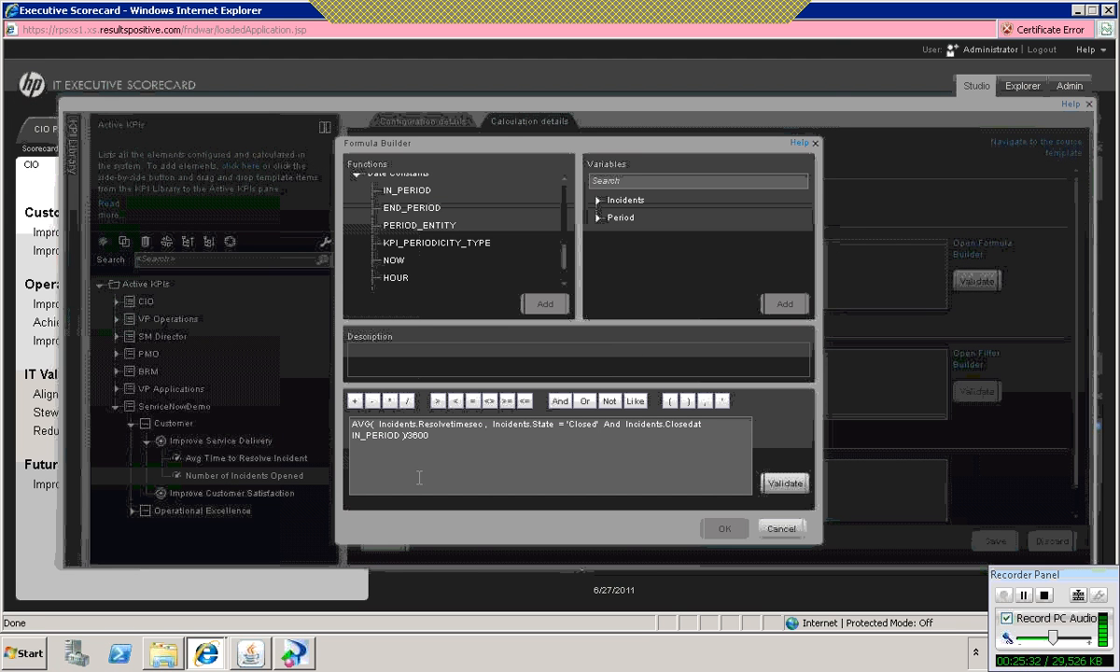
left_click_drag(440, 448, 323, 424)
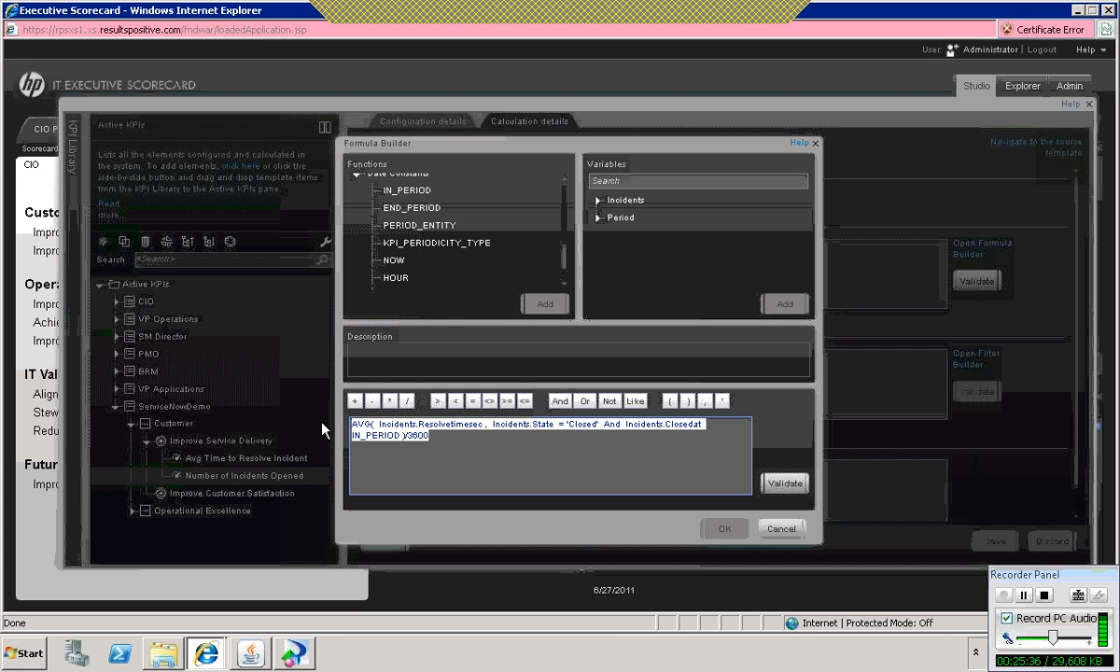
key("Delete")
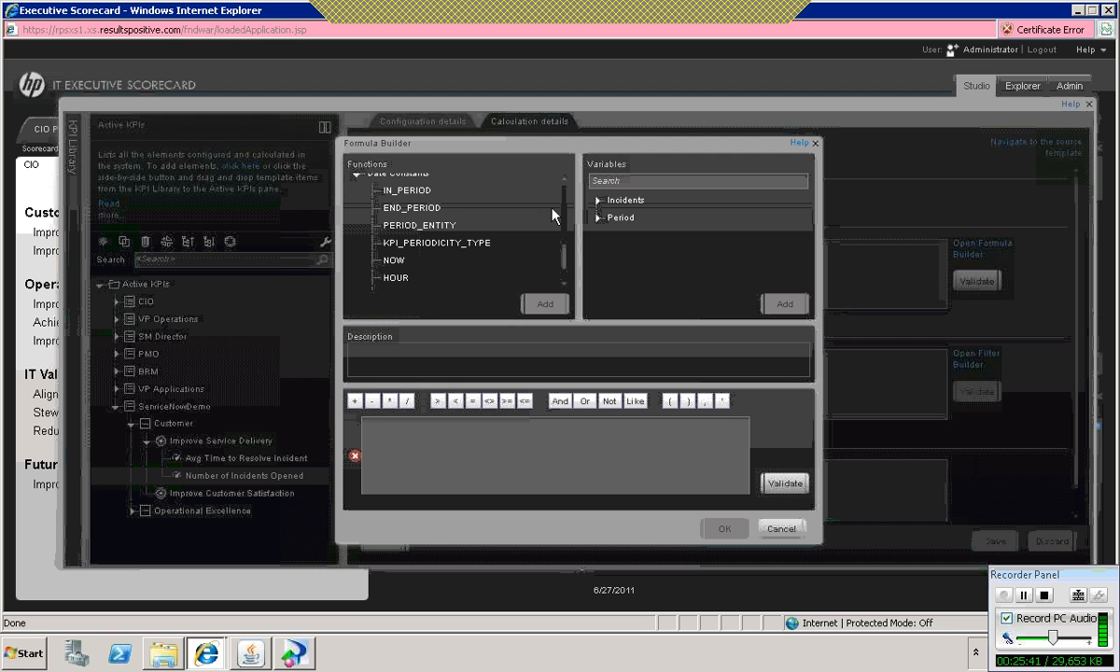
Step: Insert the COUNT aggregating function with Incidents.Number as its first argument
left_click_drag(562, 258, 558, 186)
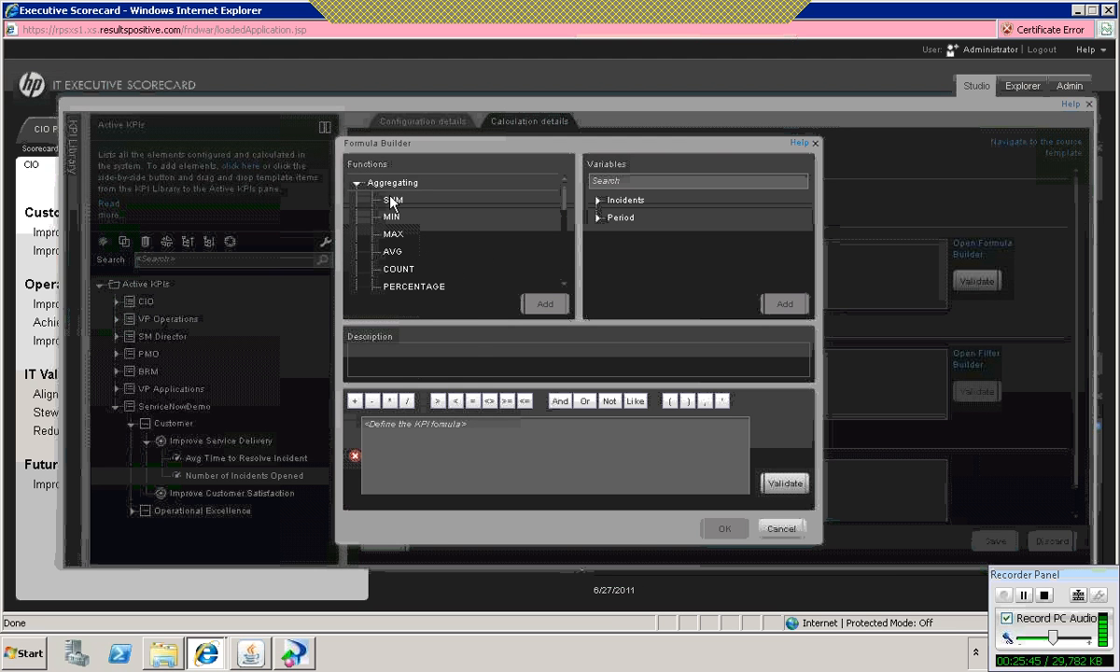
double_click(387, 271)
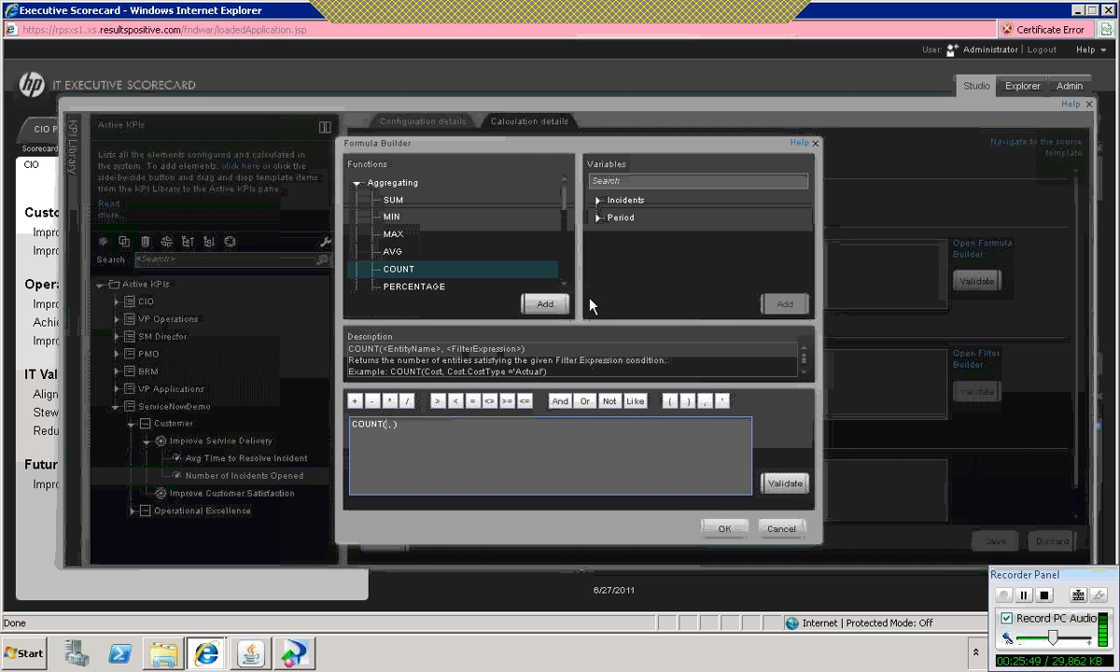
left_click(597, 201)
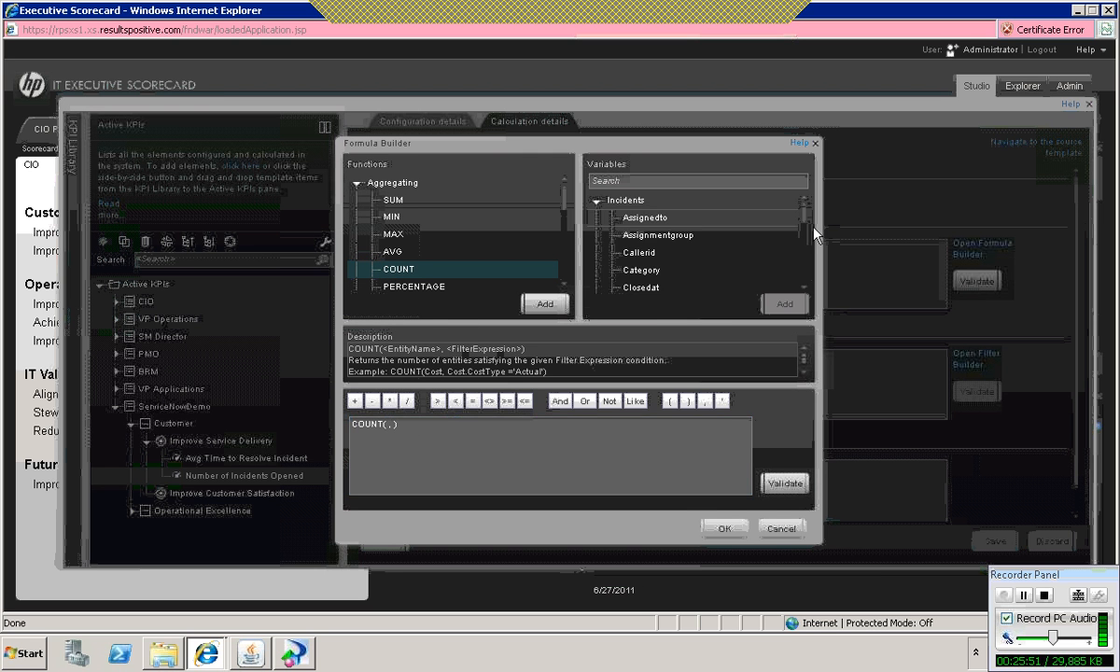
left_click_drag(804, 218, 805, 241)
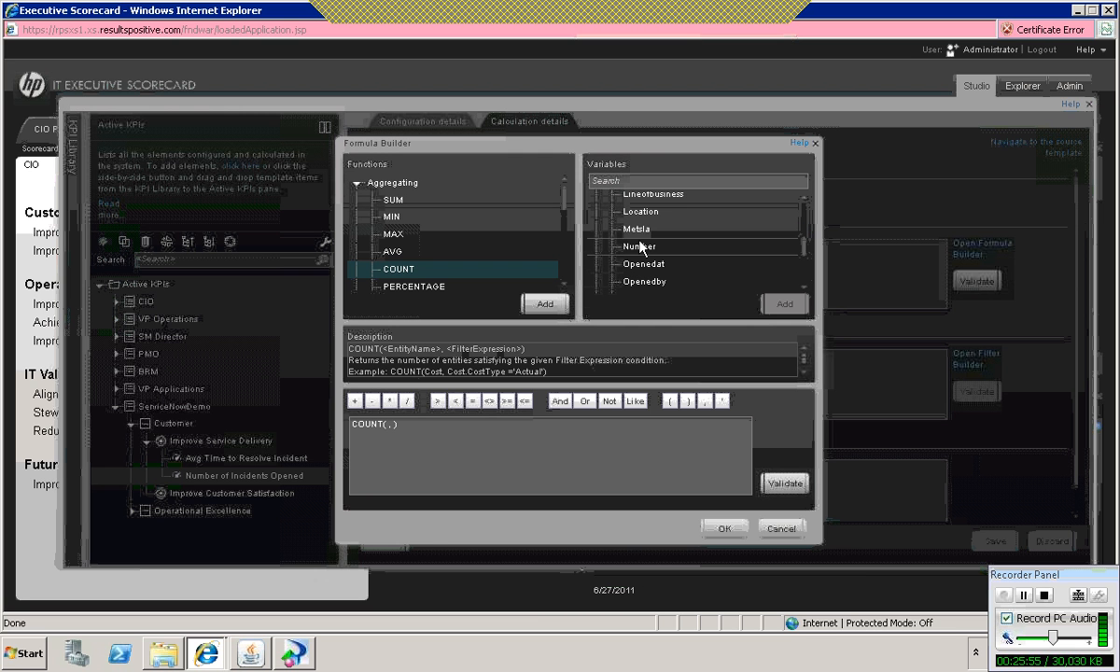
double_click(641, 247)
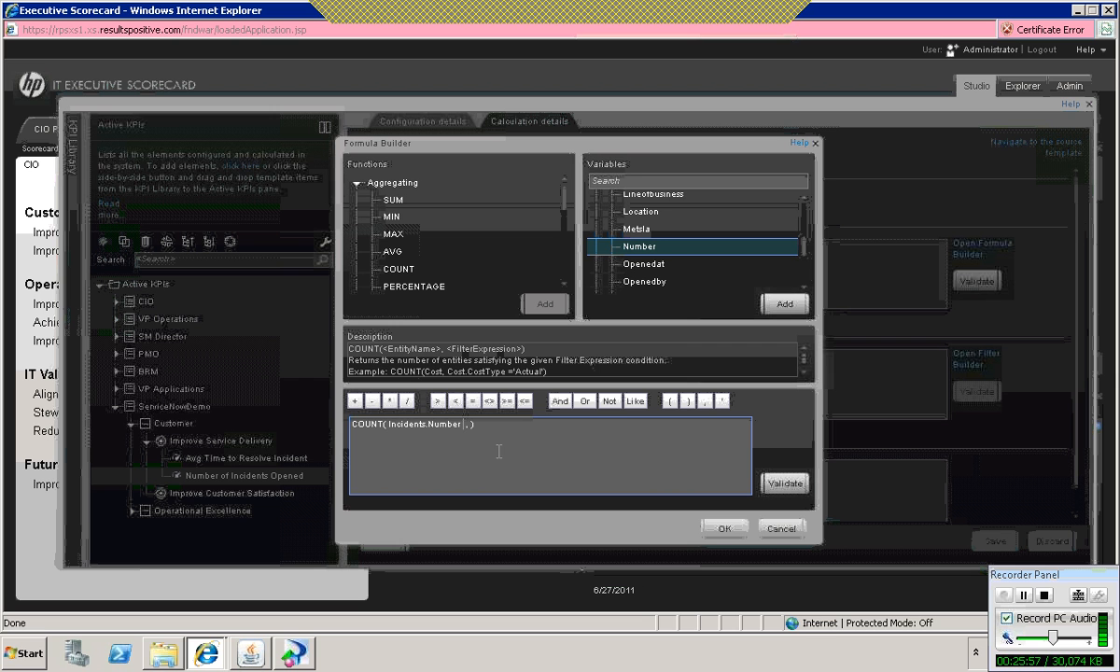
Step: Complete the COUNT formula with Incidents.Openedat IN_PERIOD as its second argument
left_click(472, 426)
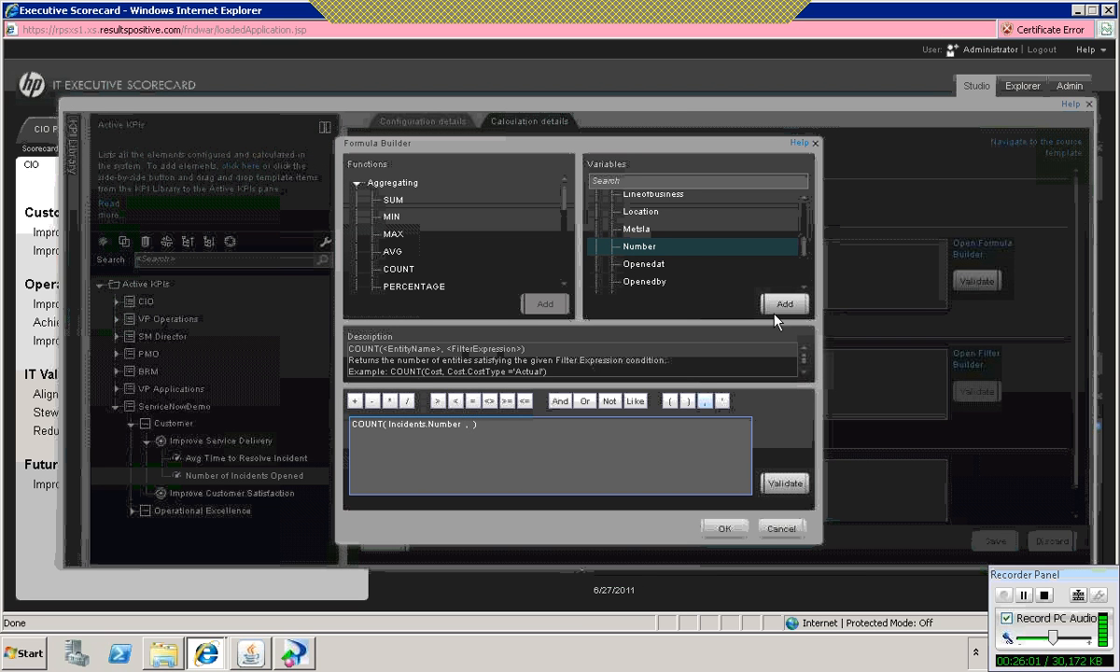
double_click(652, 265)
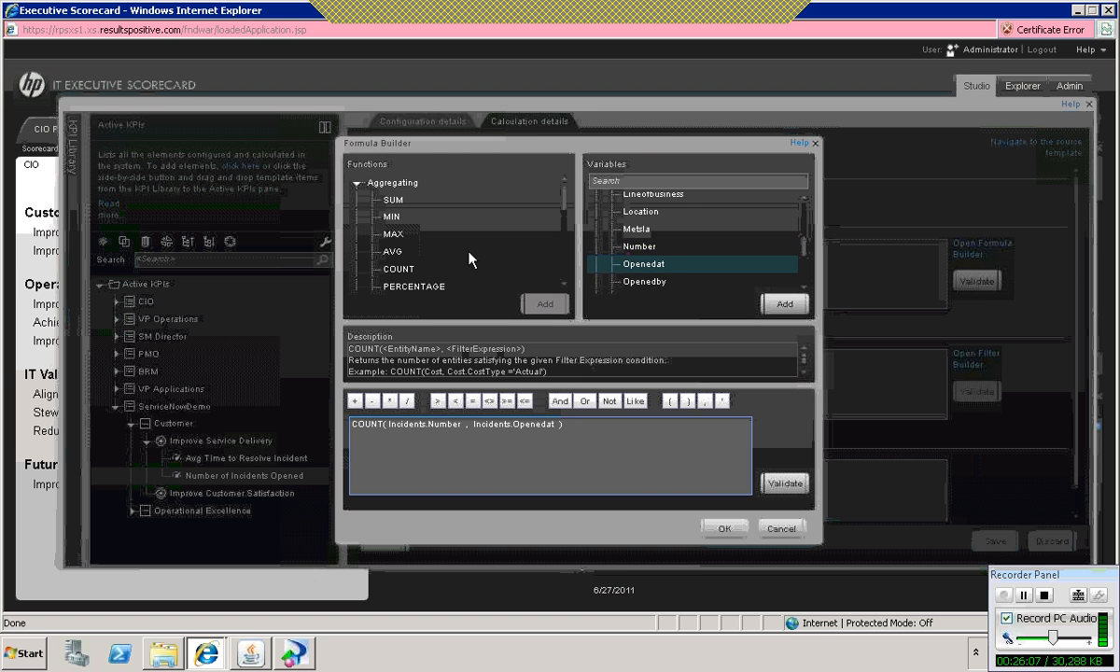
left_click_drag(561, 204, 507, 252)
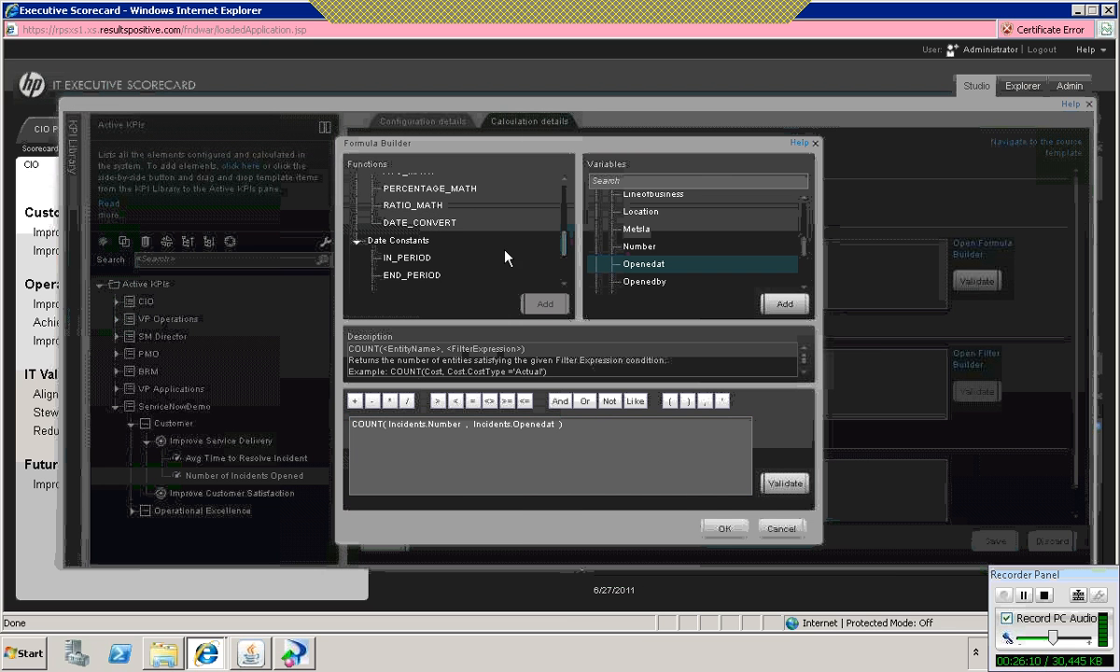
left_click(416, 262)
double_click(417, 261)
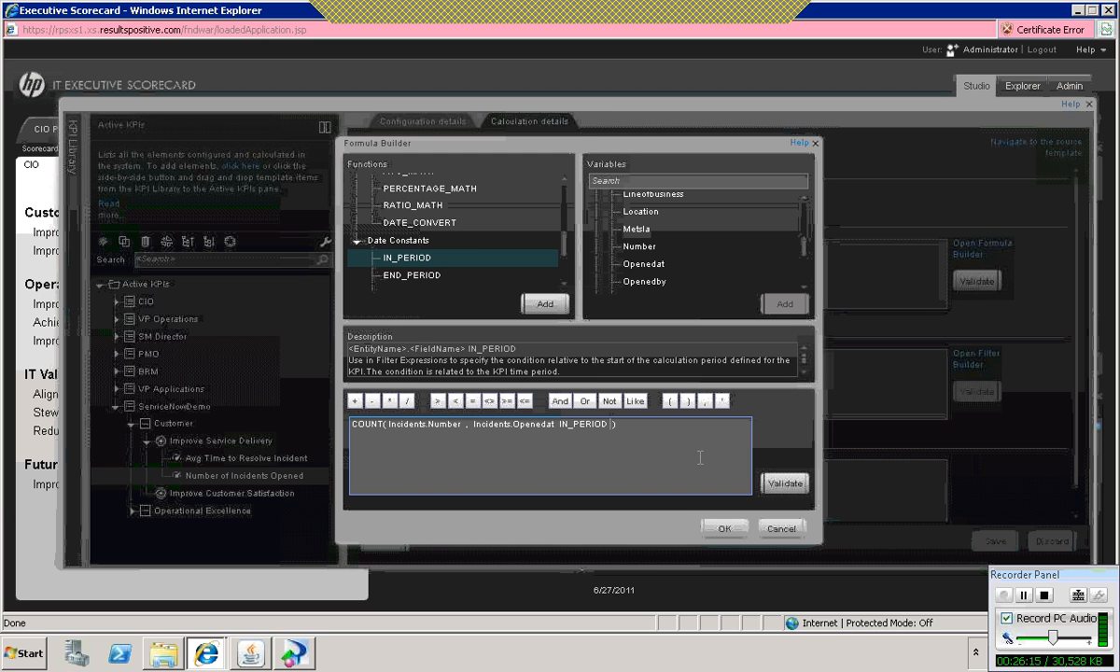
Step: Validate the COUNT formula, accept it in the Formula Builder, and save the Number of Incidents Opened KPI
left_click(784, 486)
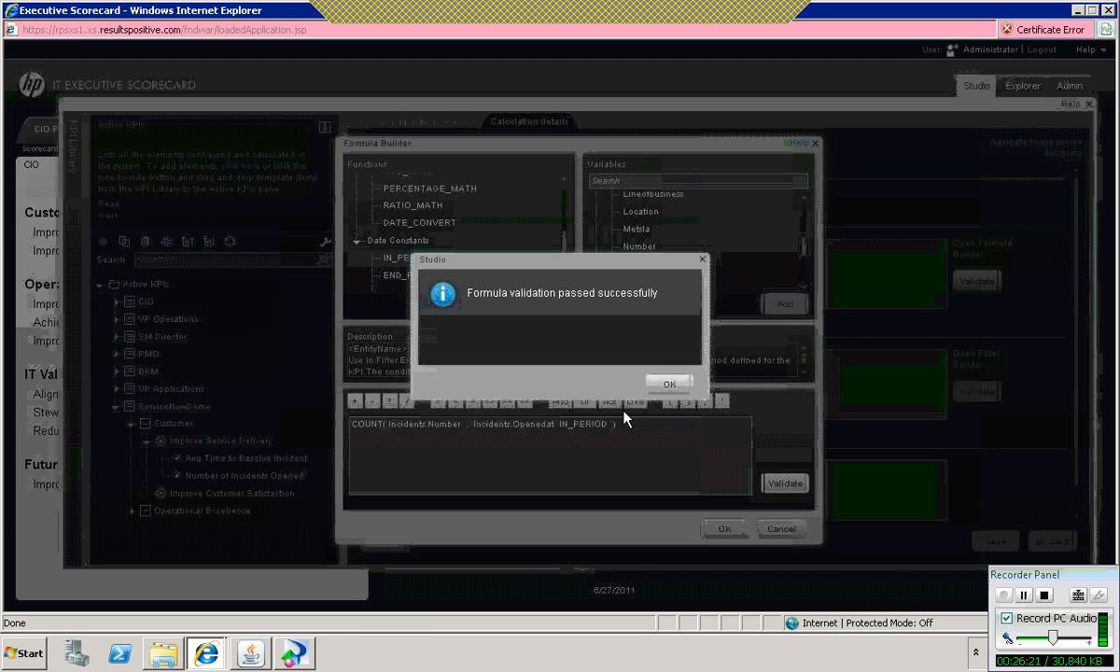
left_click(667, 390)
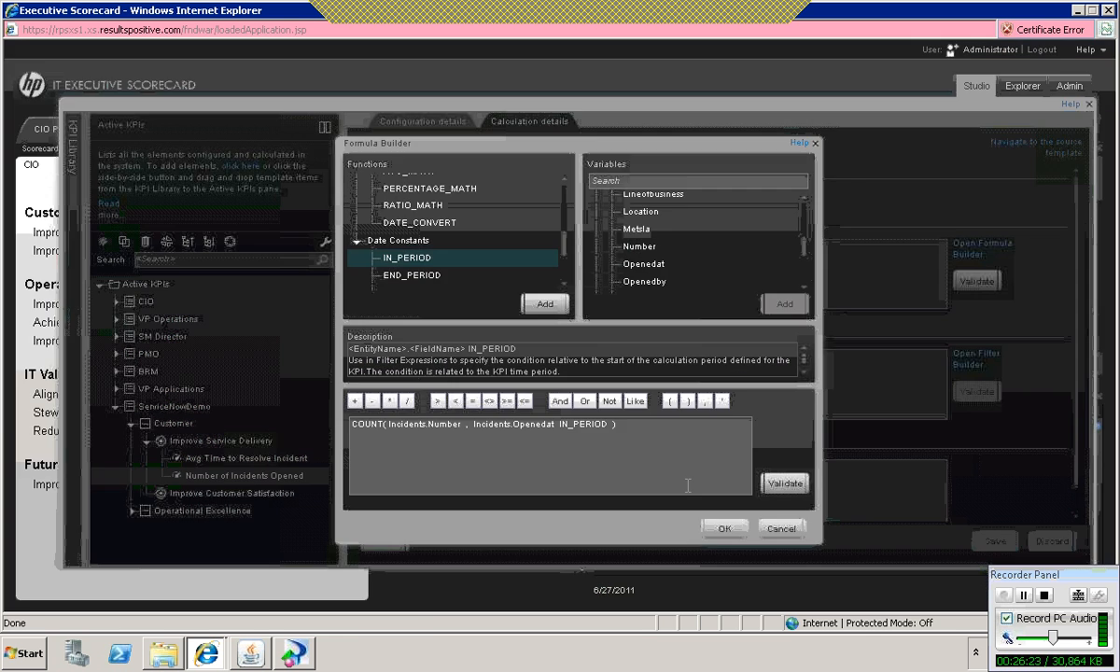
left_click(721, 531)
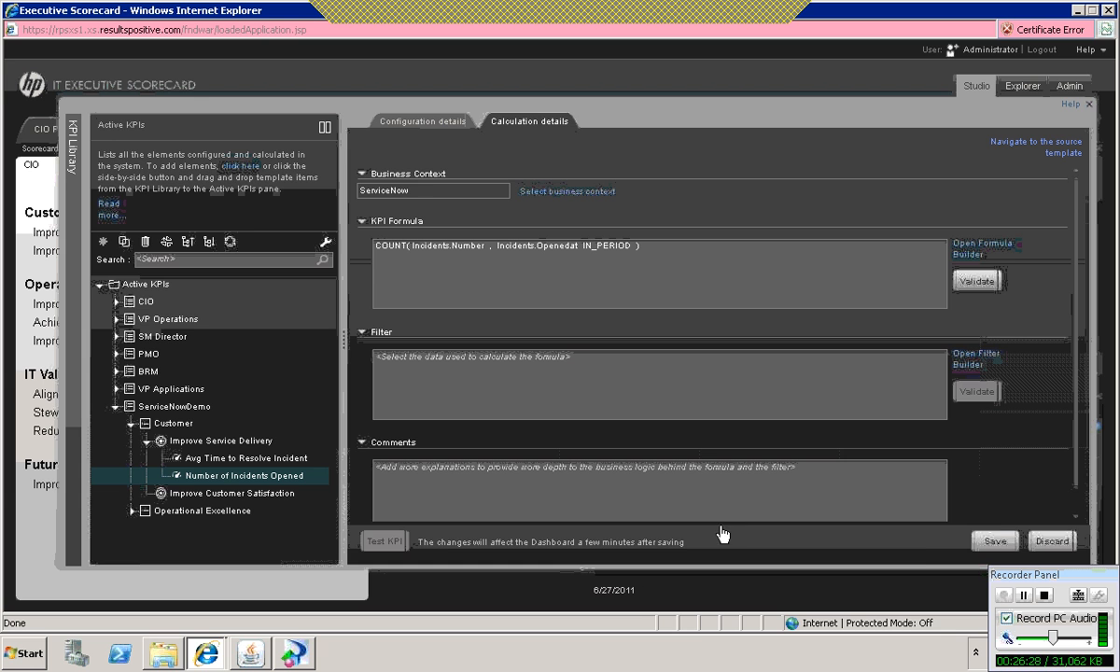
left_click(996, 543)
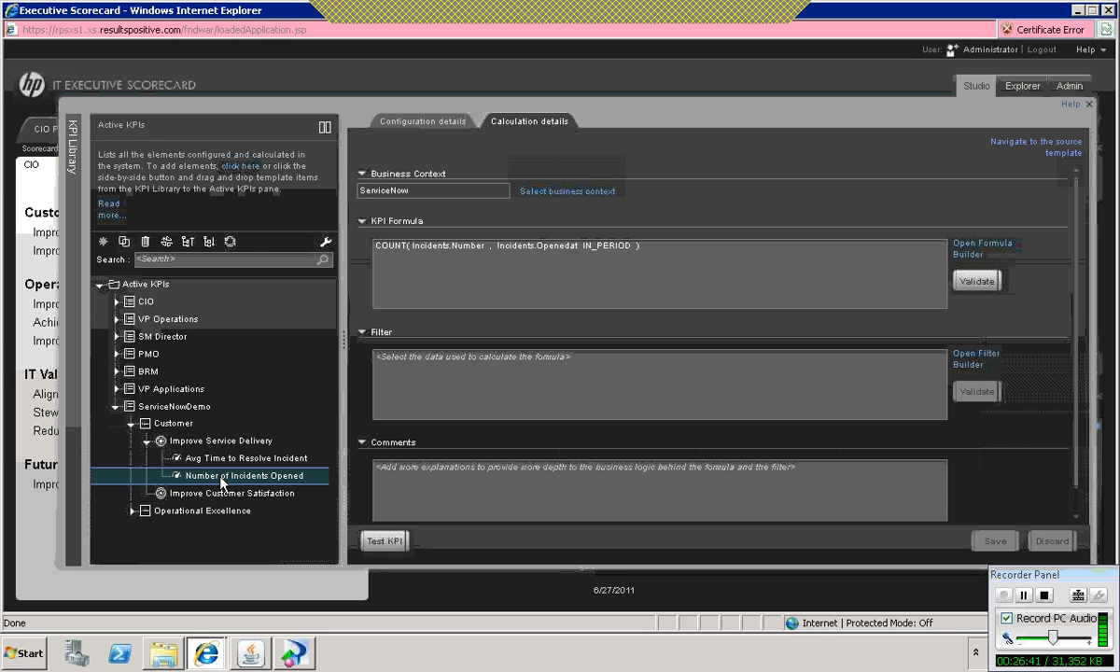
Step: Clone the Number of Incidents Opened KPI and move the copy under the Improve Customer Satisfaction objective
right_click(221, 479)
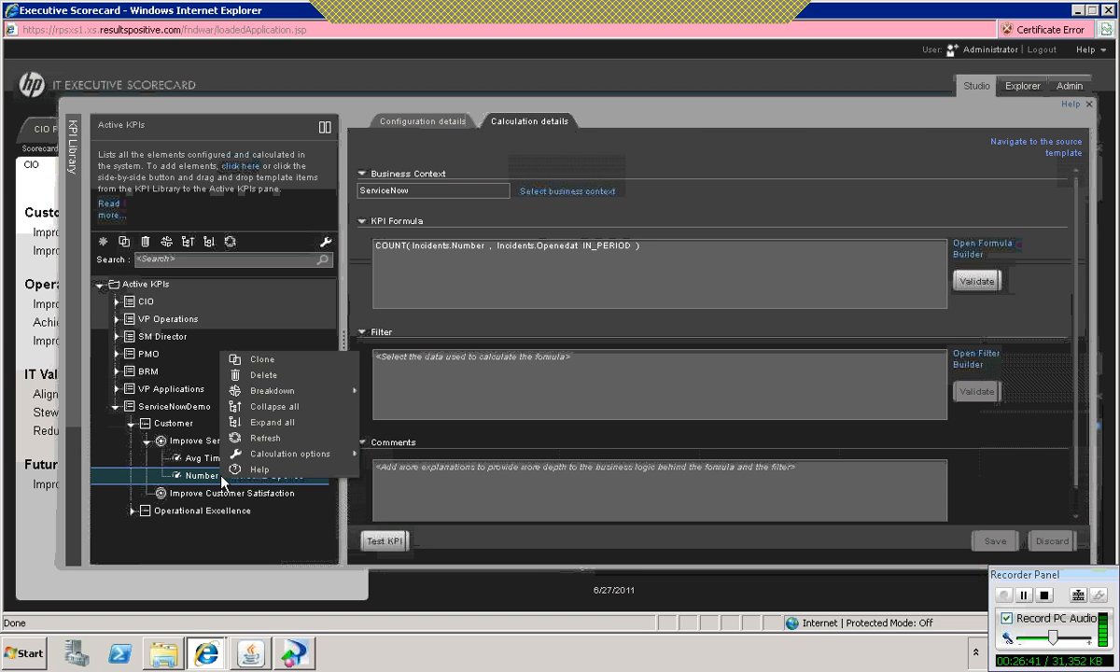
left_click(280, 363)
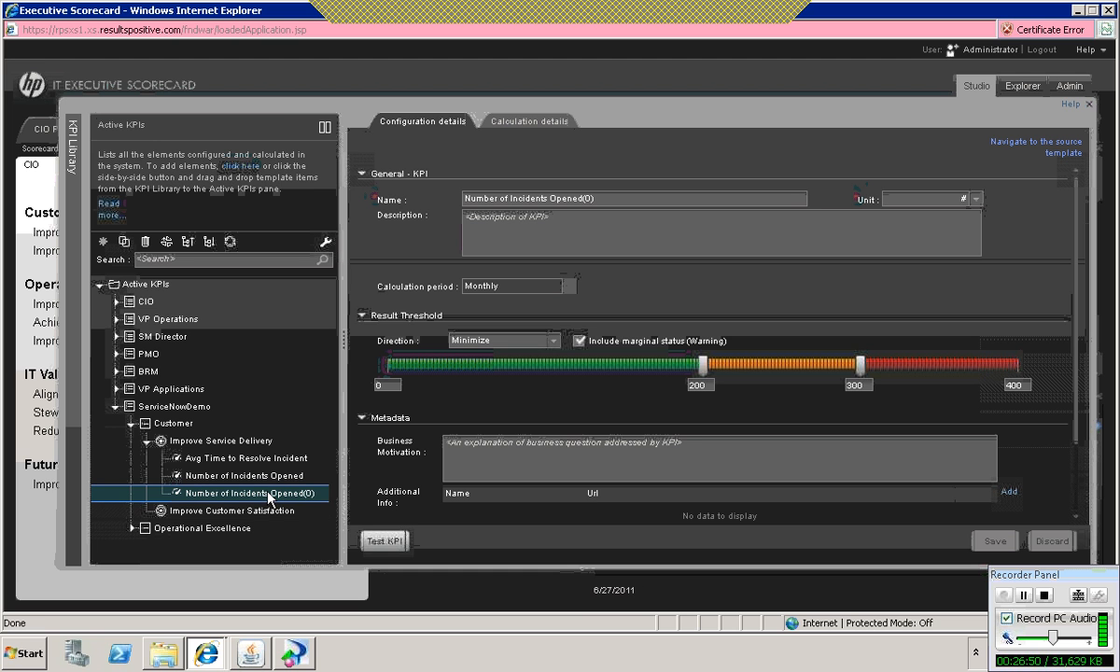
left_click_drag(262, 509, 261, 513)
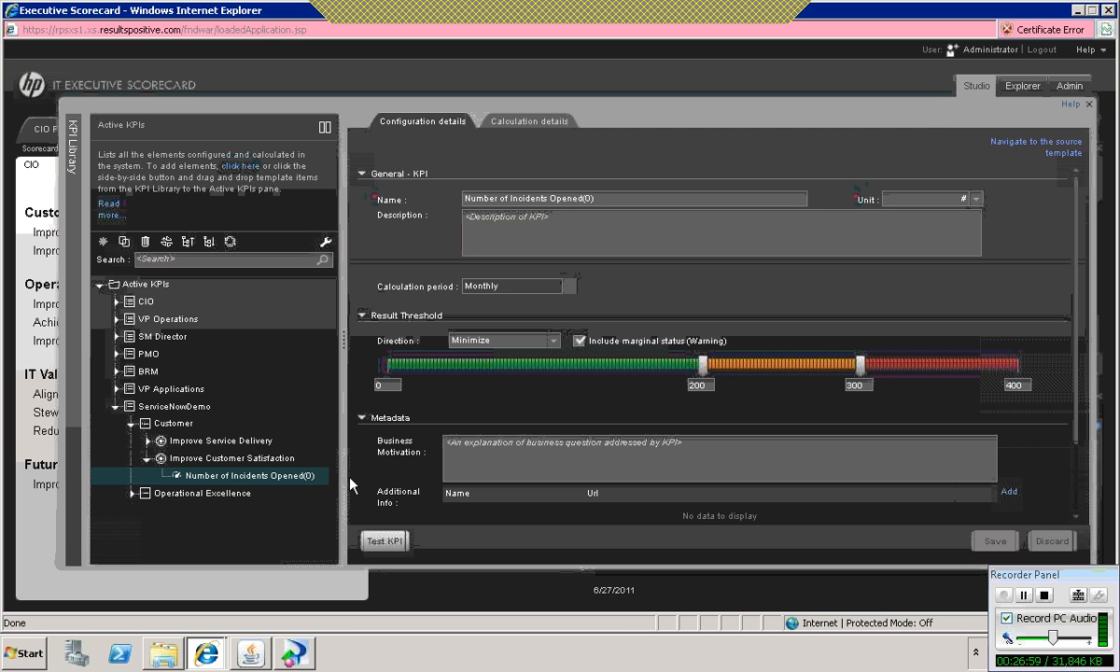
left_click(148, 441)
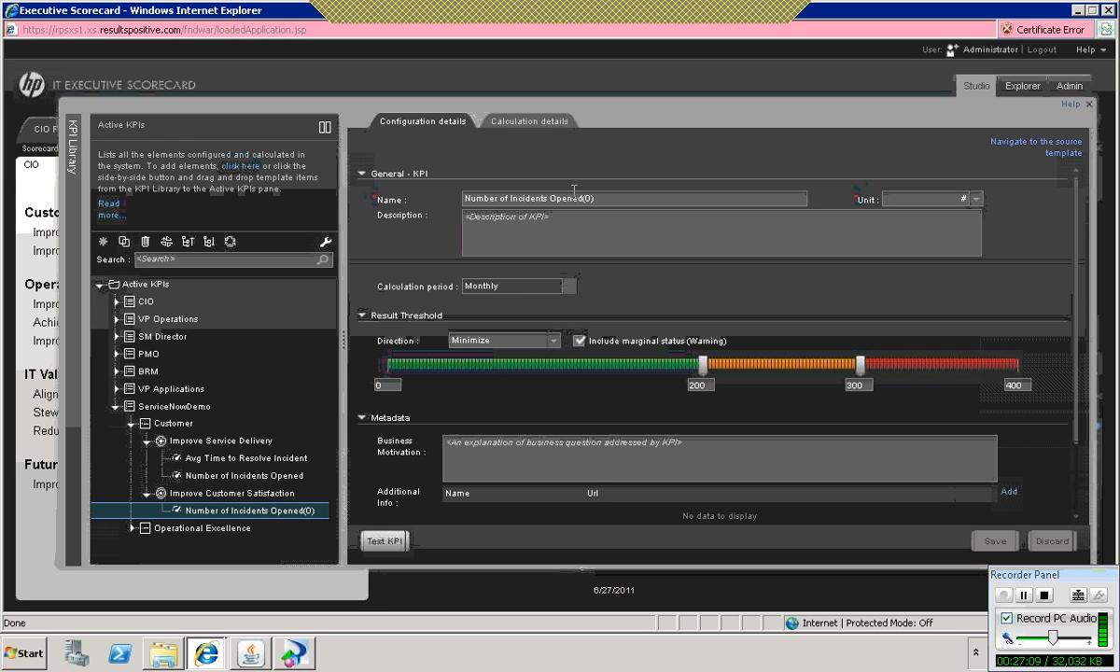
left_click_drag(598, 198, 353, 181)
key("BackSpace")
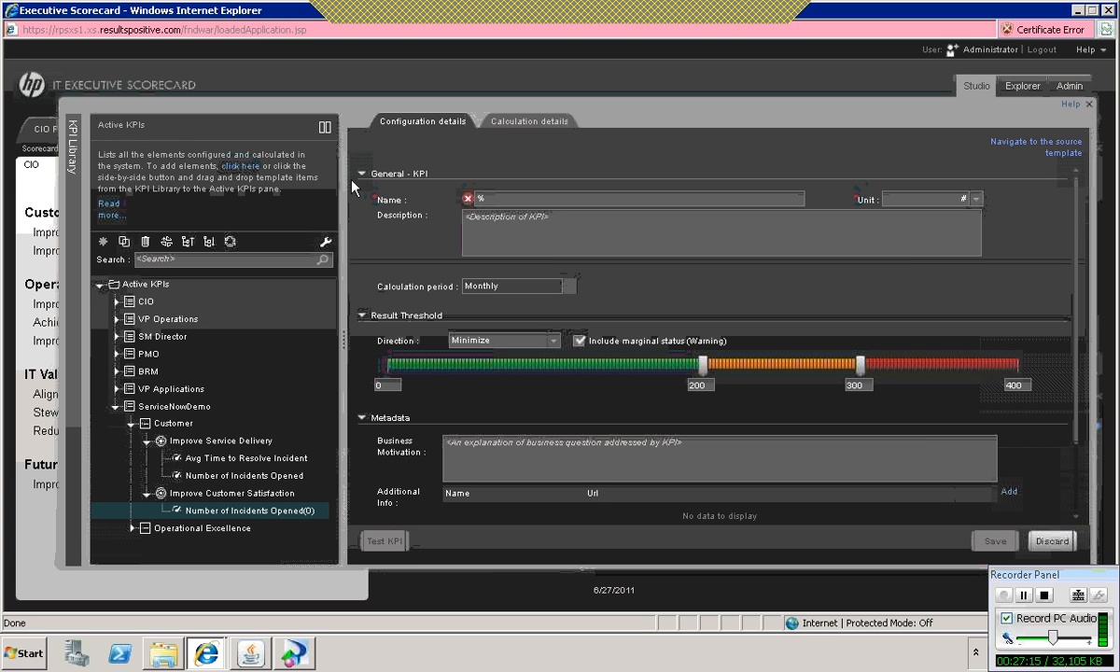
type("S%")
type("LA")
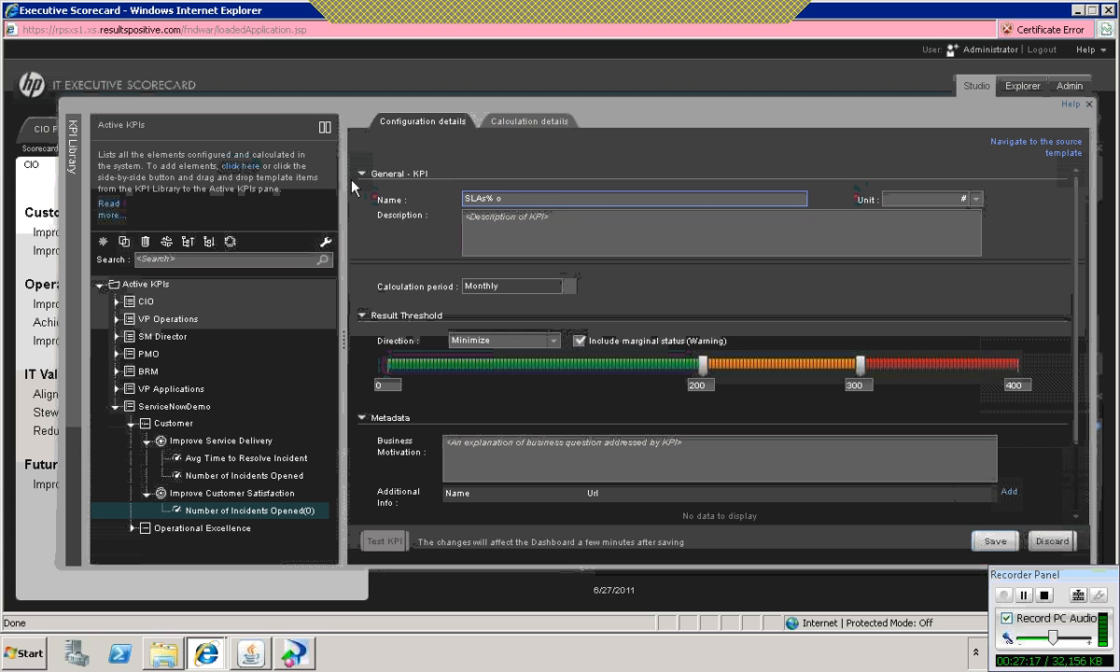
key("BackSpace")
Step: Rename the cloned KPI under Improve Customer Satisfaction as % of SLA Met
left_click_drag(518, 195, 367, 182)
key("BackSpace")
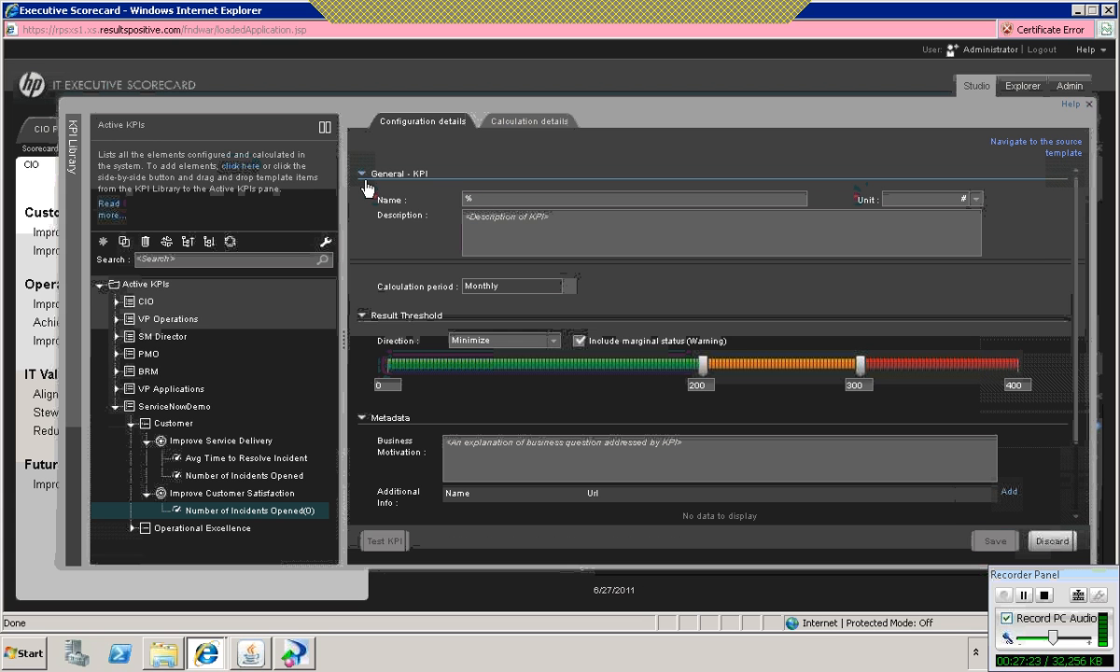
type("% of")
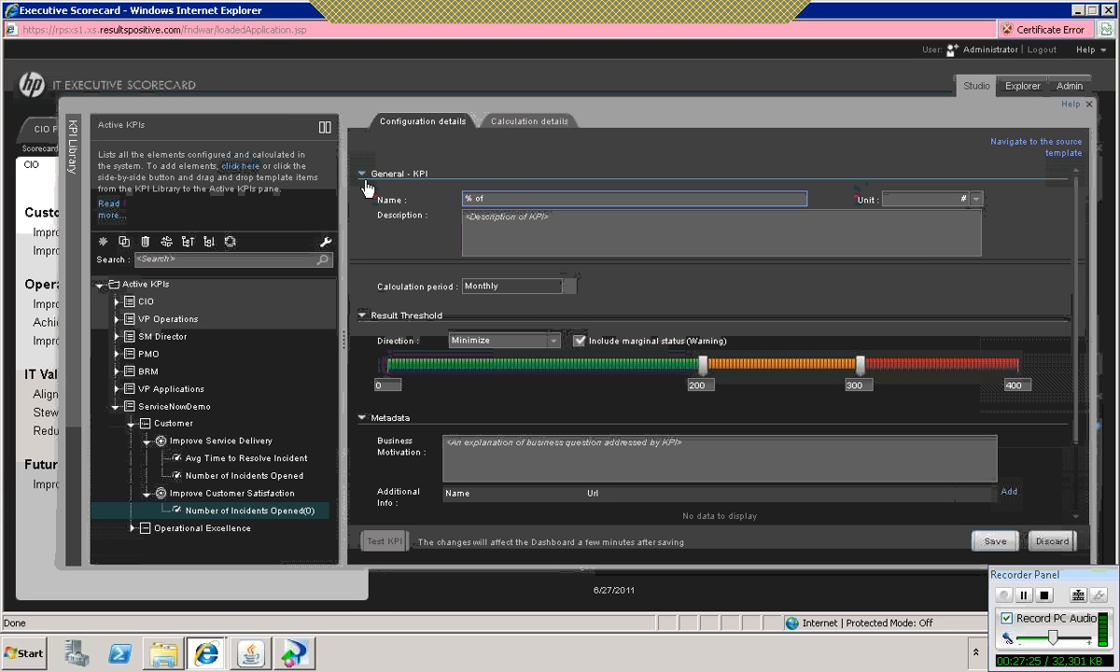
type(" SLA Met")
left_click(560, 233)
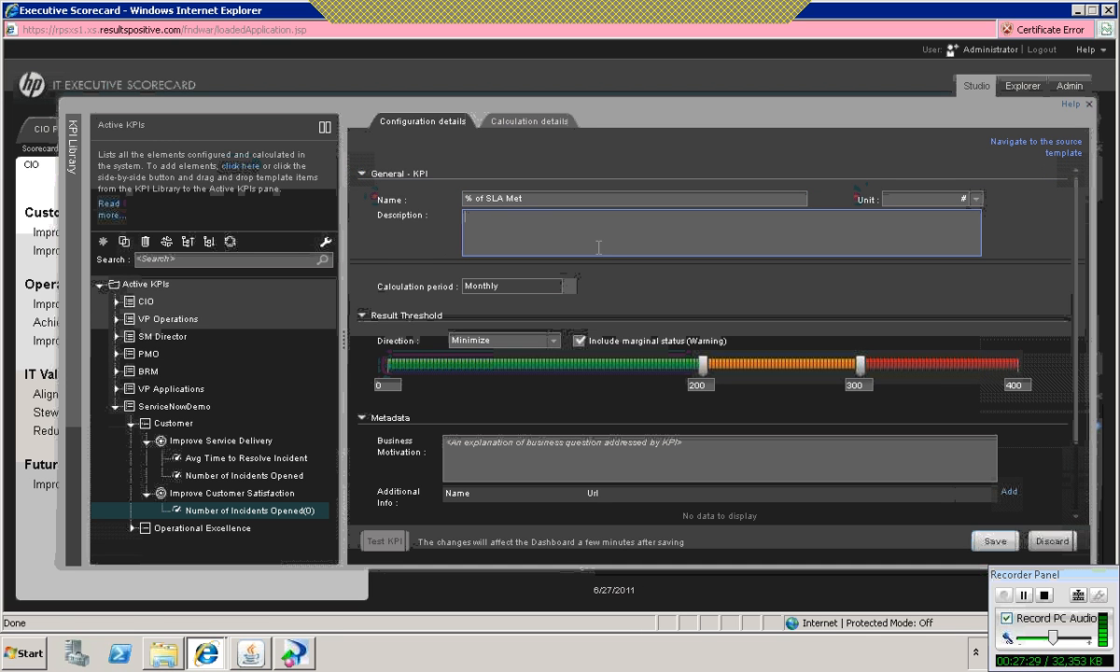
Step: Set the % of SLA Met KPI's unit to % and its result threshold direction to Maximize
left_click(975, 199)
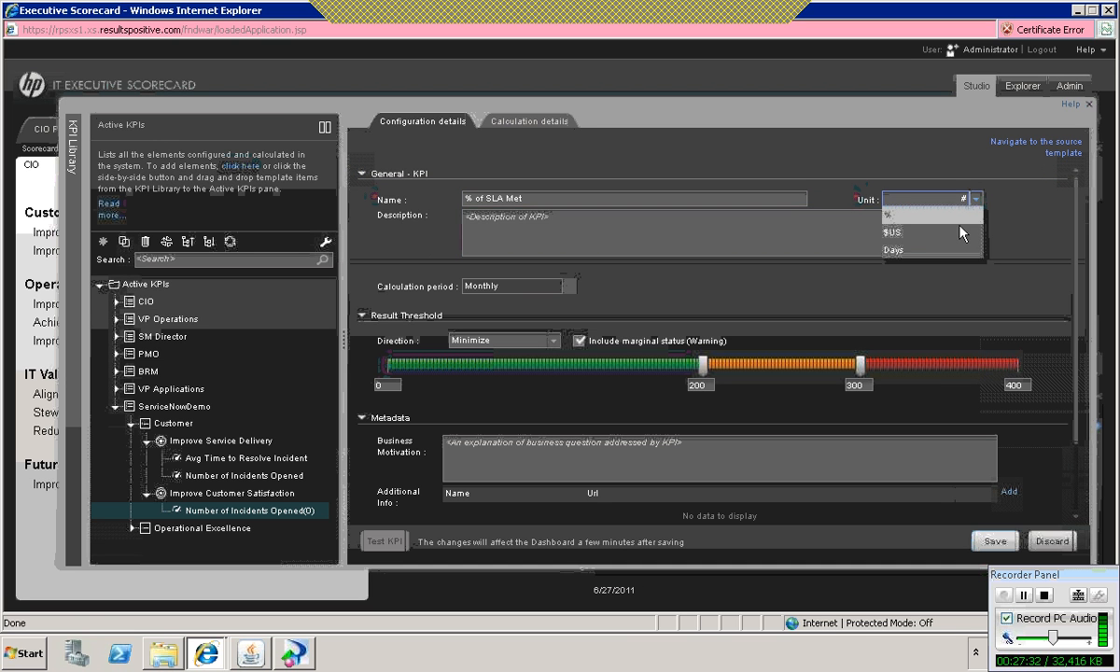
left_click(894, 217)
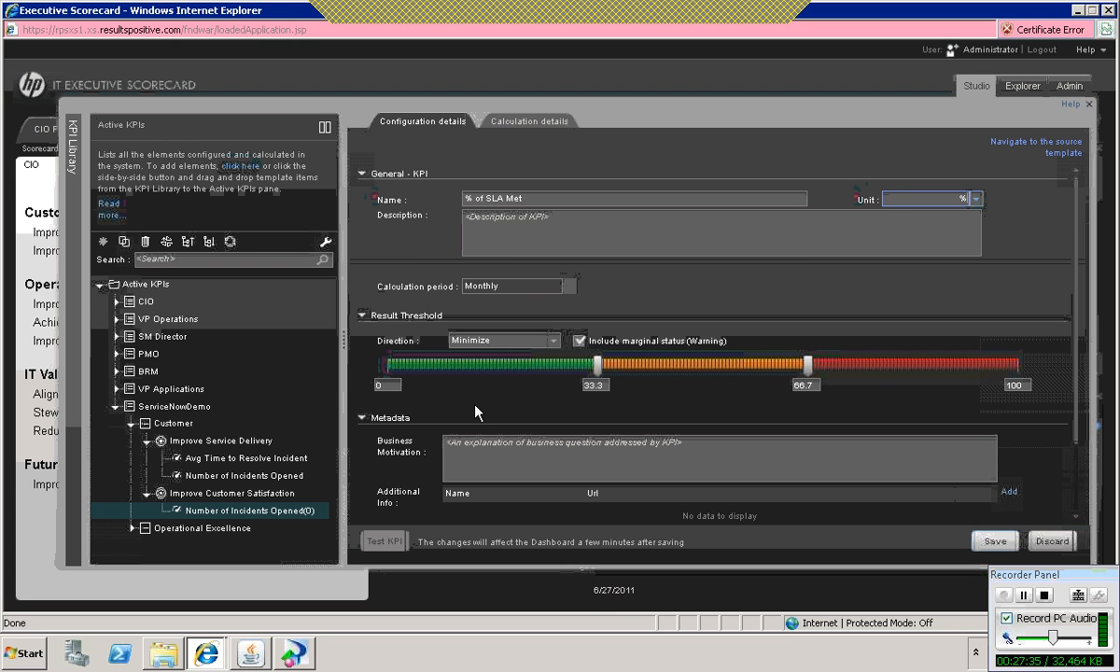
left_click(554, 342)
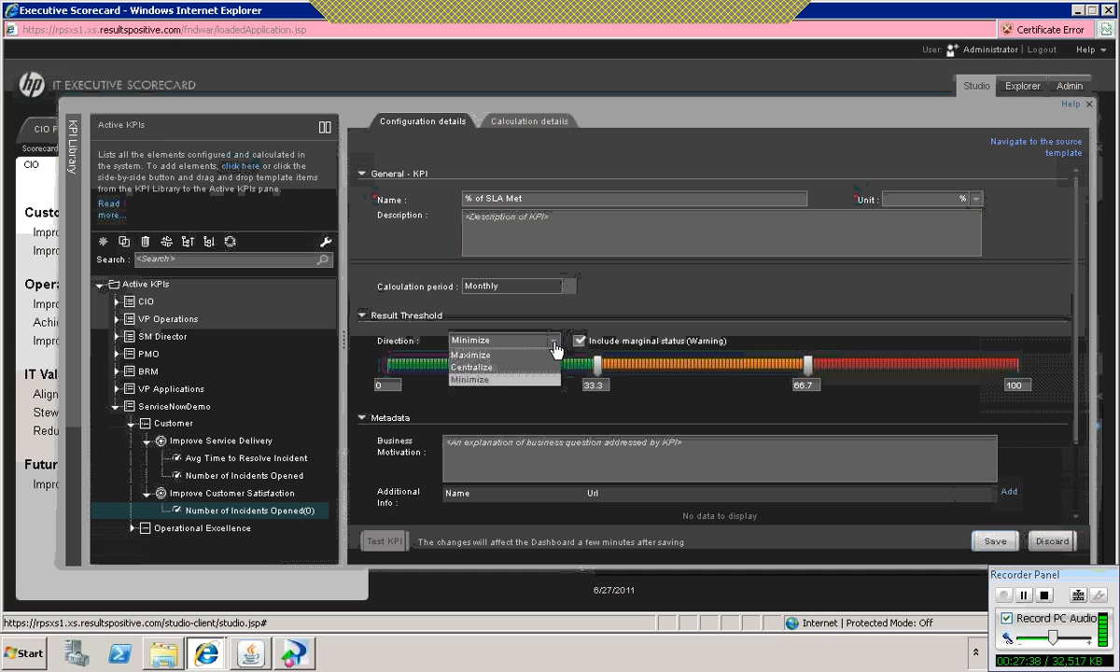
left_click(496, 356)
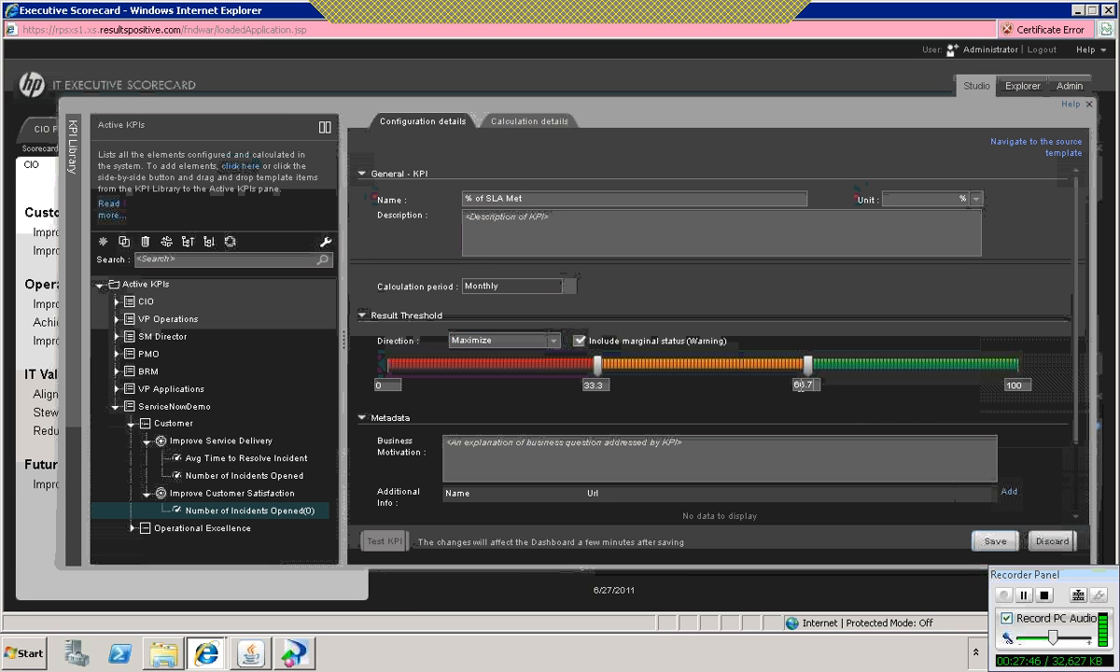
Step: Set the KPI's result thresholds to 95 and 99 with 90 as the minimum, and save the KPI
left_click(815, 383)
key("BackSpace")
key("BackSpace")
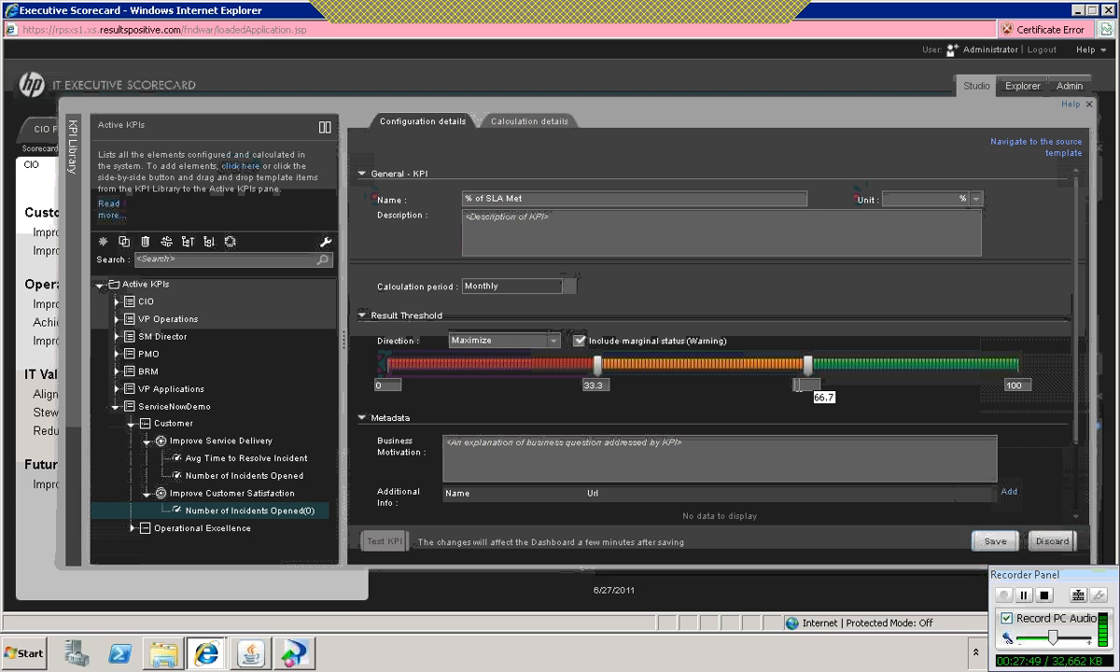
type("99")
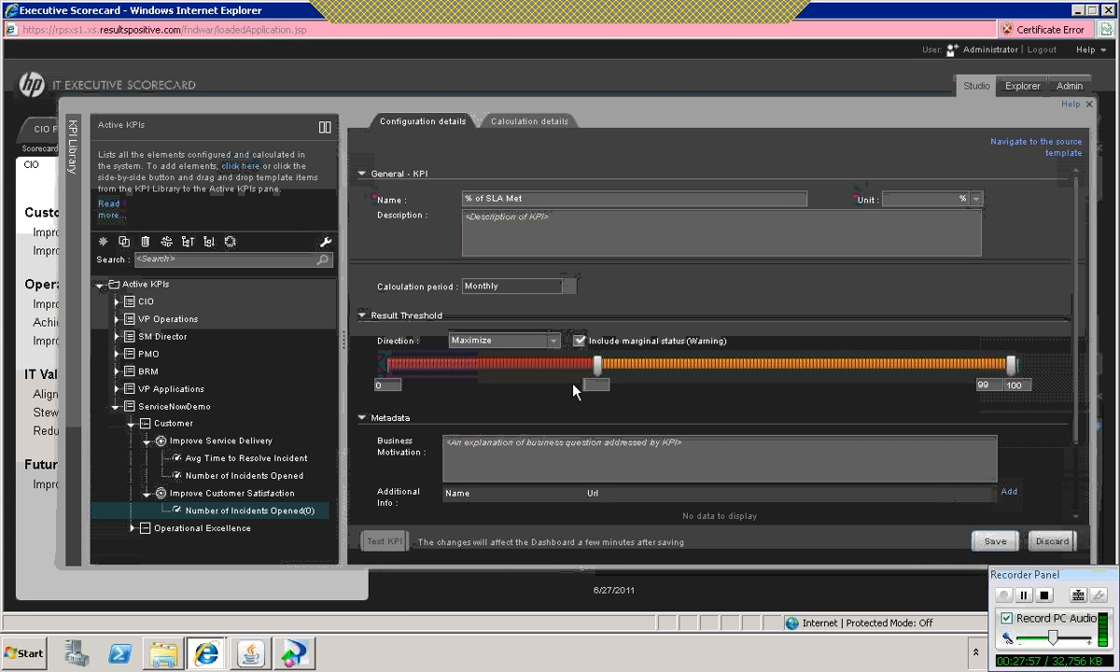
type("95")
left_click(478, 409)
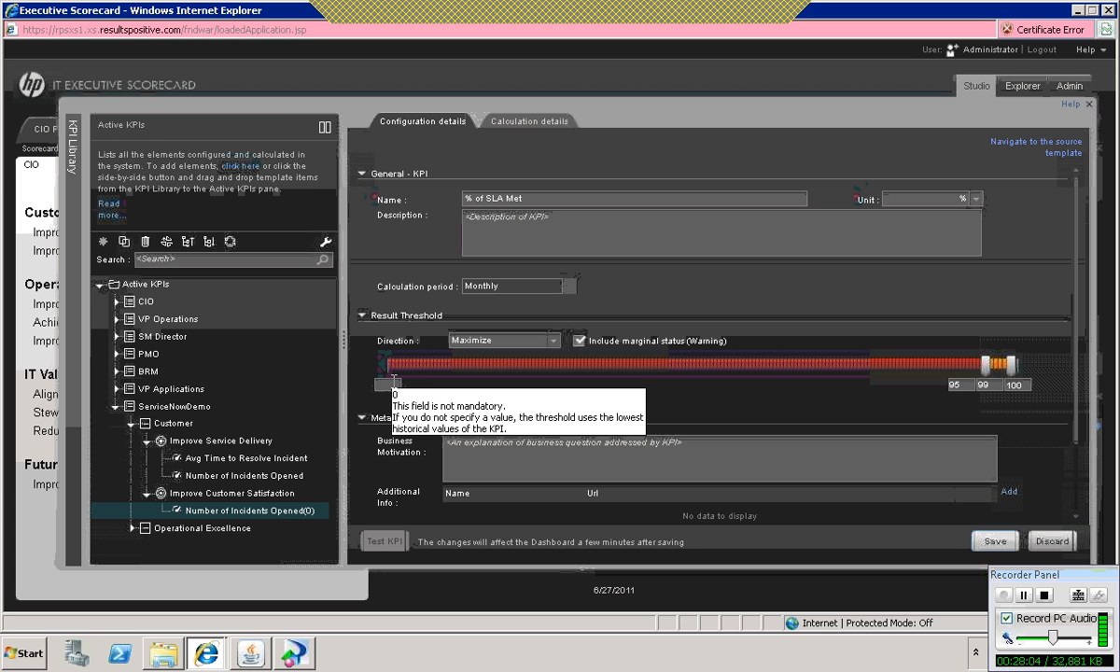
type("90")
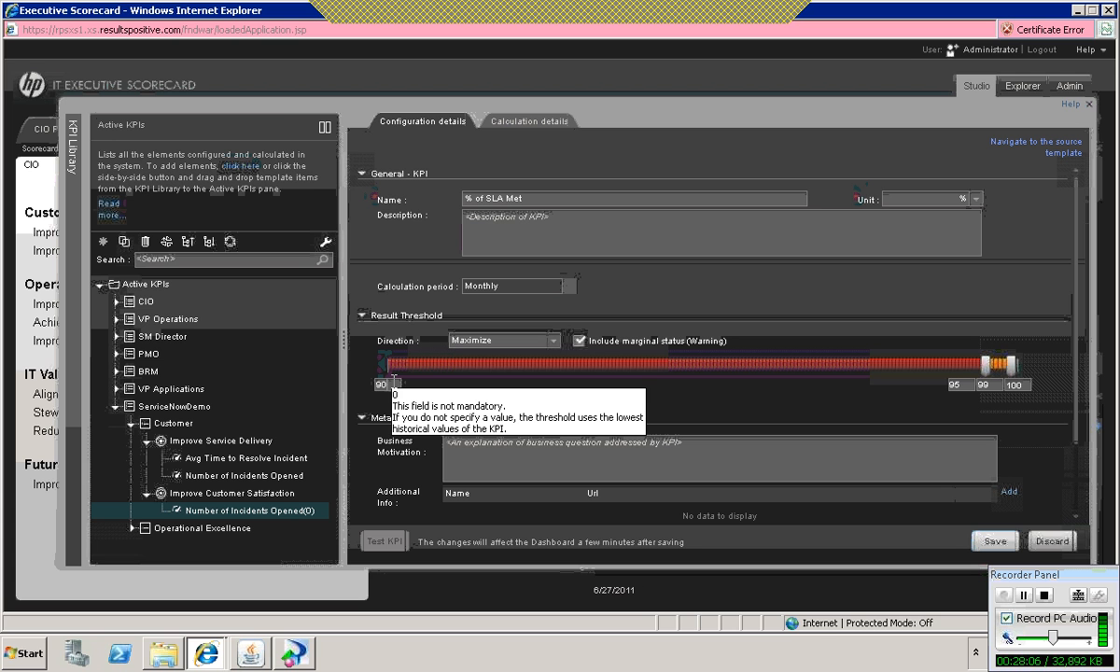
left_click(801, 383)
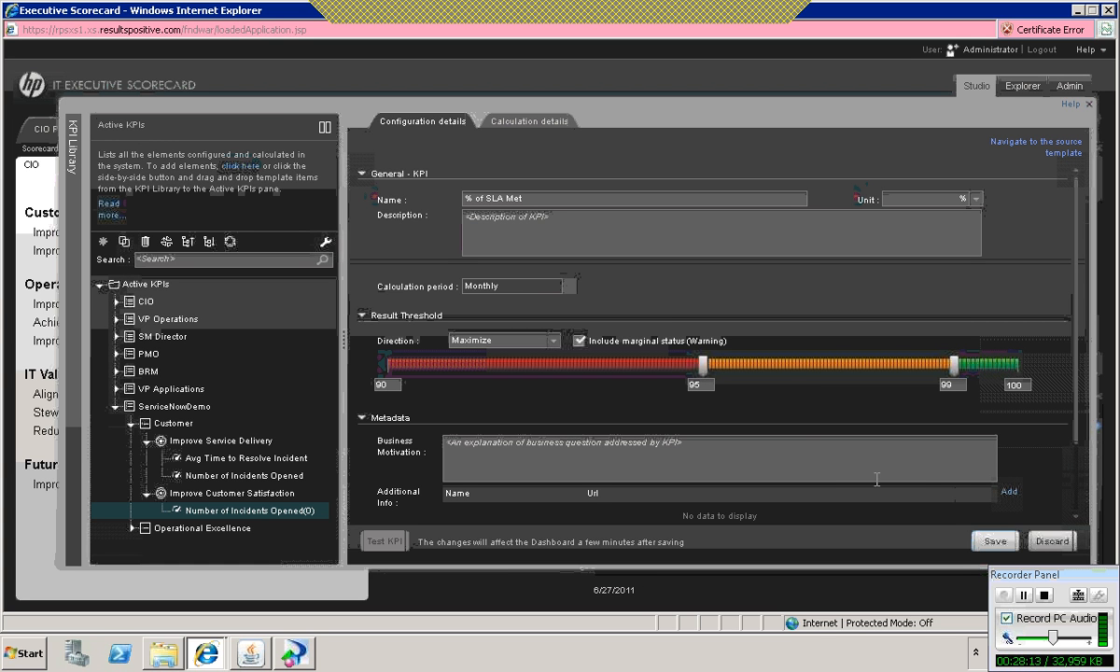
left_click(996, 545)
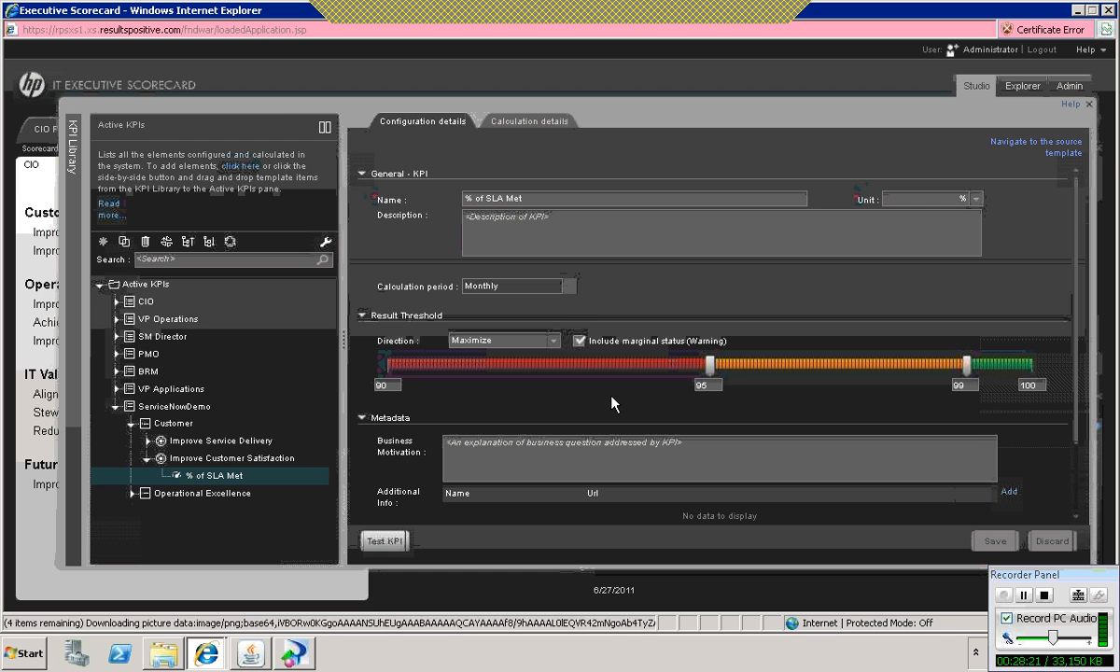
Step: Open the % of SLA Met KPI's formula in the Formula Builder and replace the inherited COUNT expression with the PERCENTAGE function
left_click(526, 124)
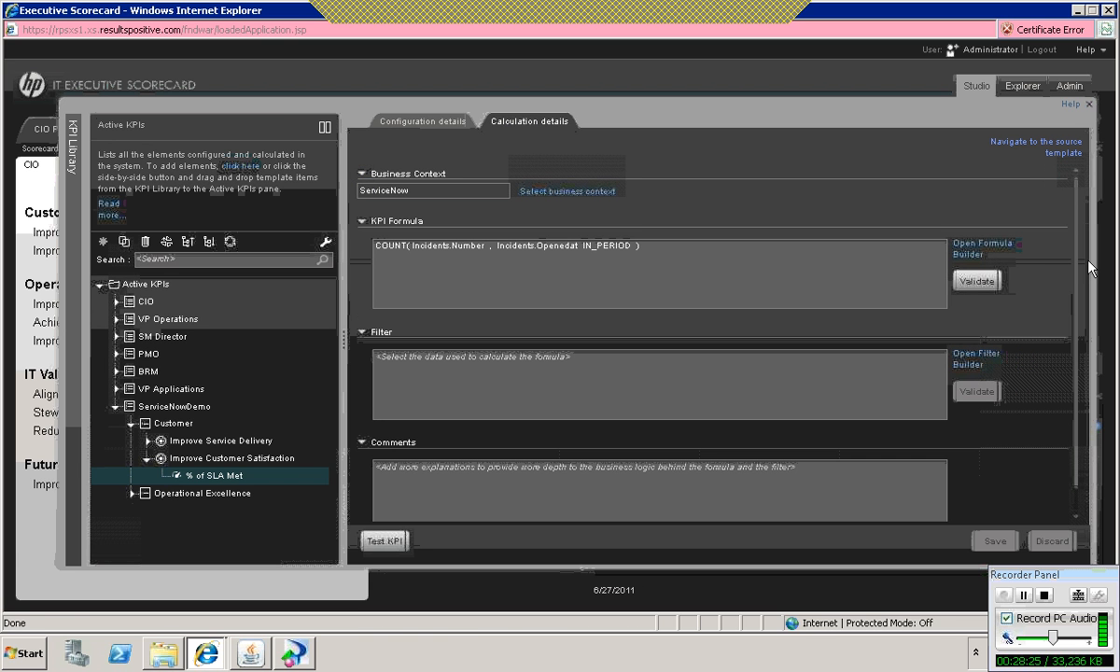
left_click(976, 254)
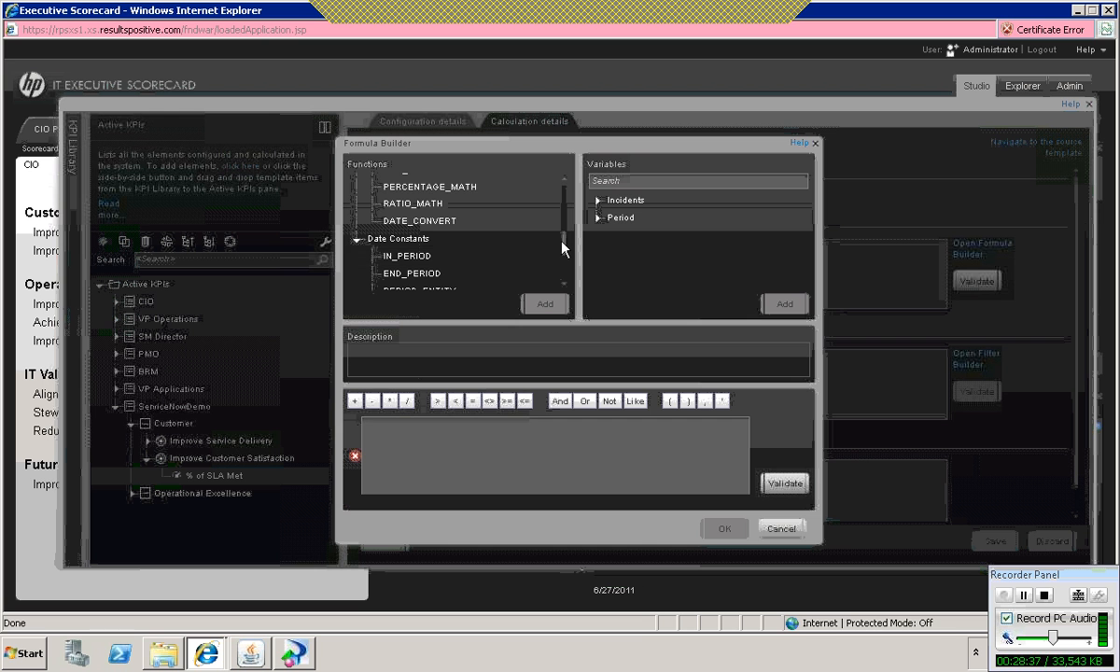
left_click_drag(563, 245, 560, 191)
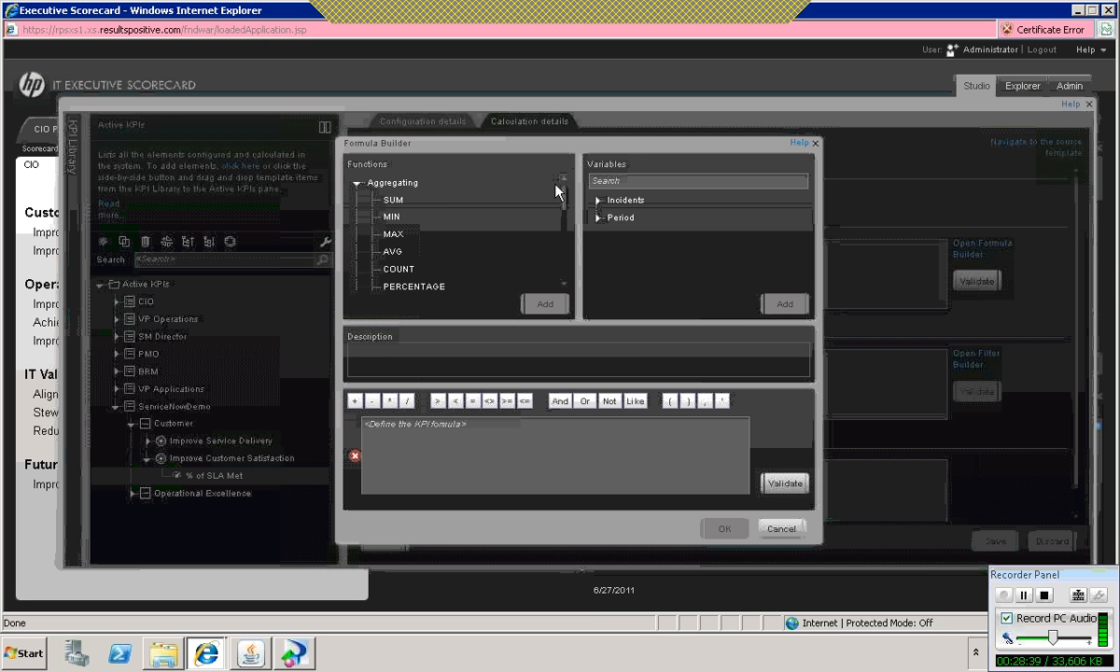
double_click(433, 286)
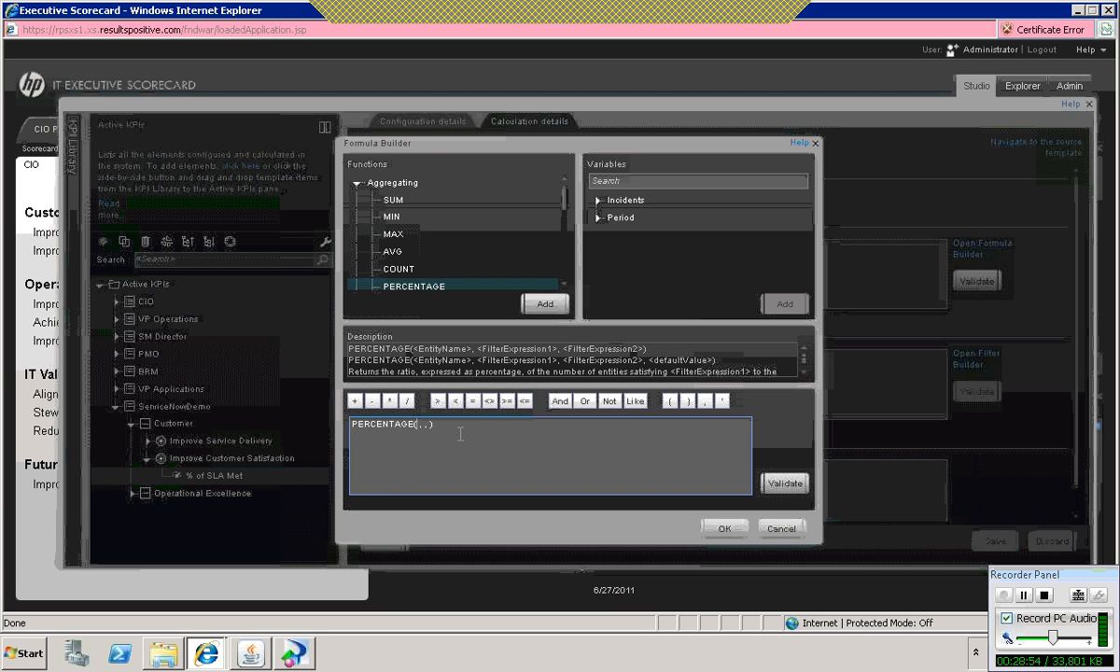
Step: Insert Incidents.Number as the first argument of the PERCENTAGE function
left_click(598, 201)
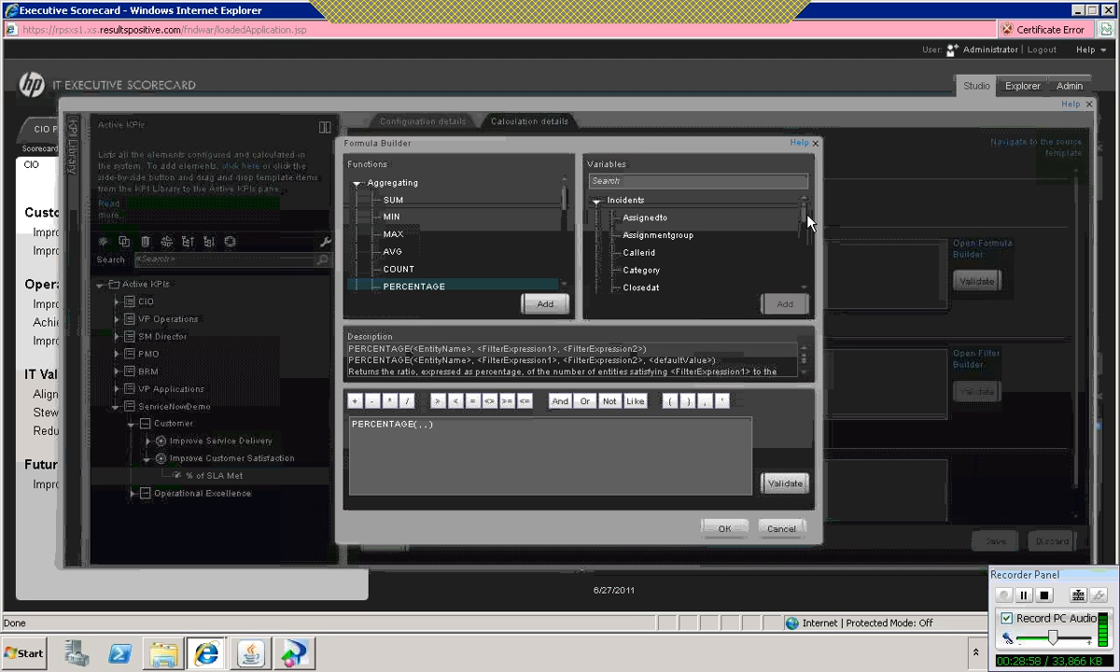
left_click_drag(805, 220, 778, 252)
left_click(640, 271)
double_click(640, 271)
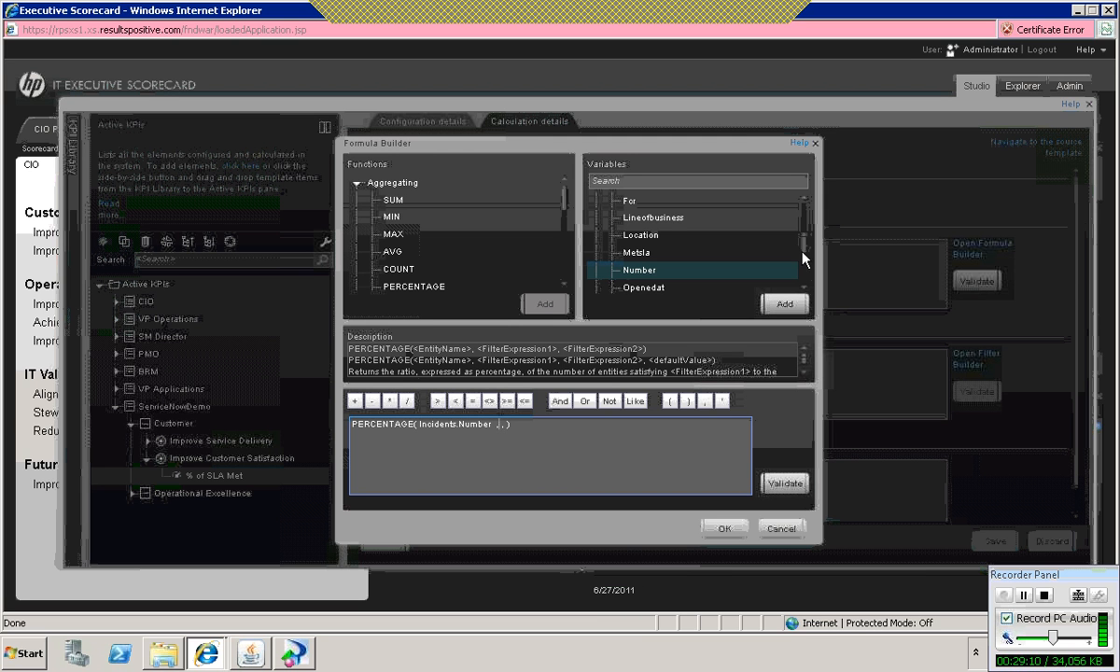
Step: Enter Incidents.Metsla = 'Met SLA' as the second argument of the PERCENTAGE function
mouse_move(805, 243)
left_mouse_down()
mouse_move(806, 271)
mouse_move(801, 225)
left_mouse_up()
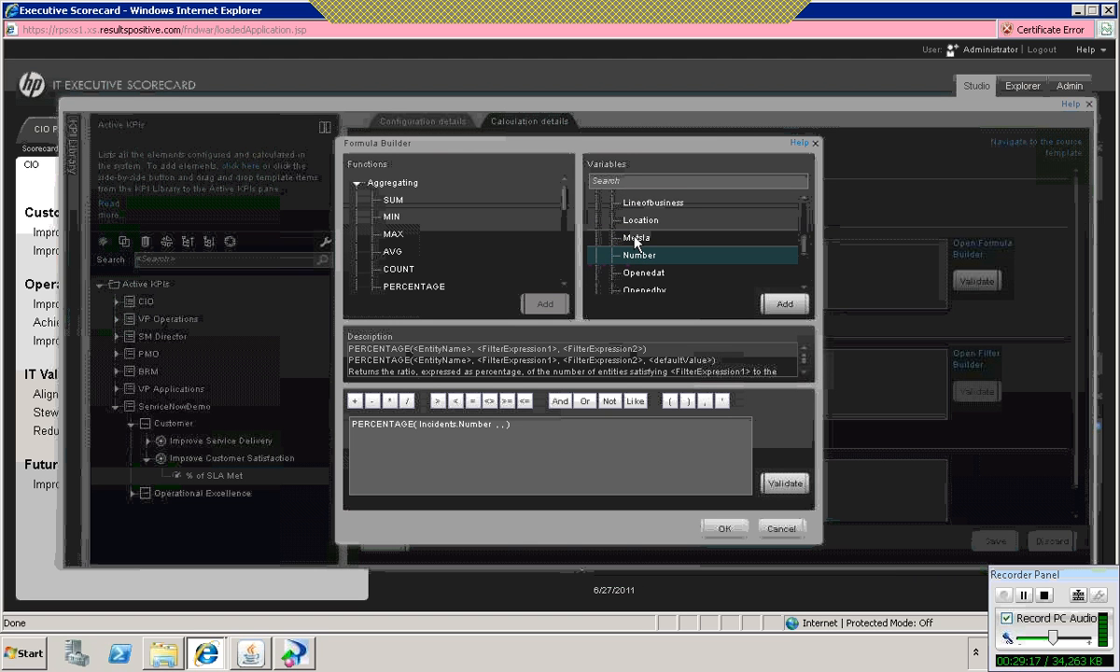
double_click(634, 239)
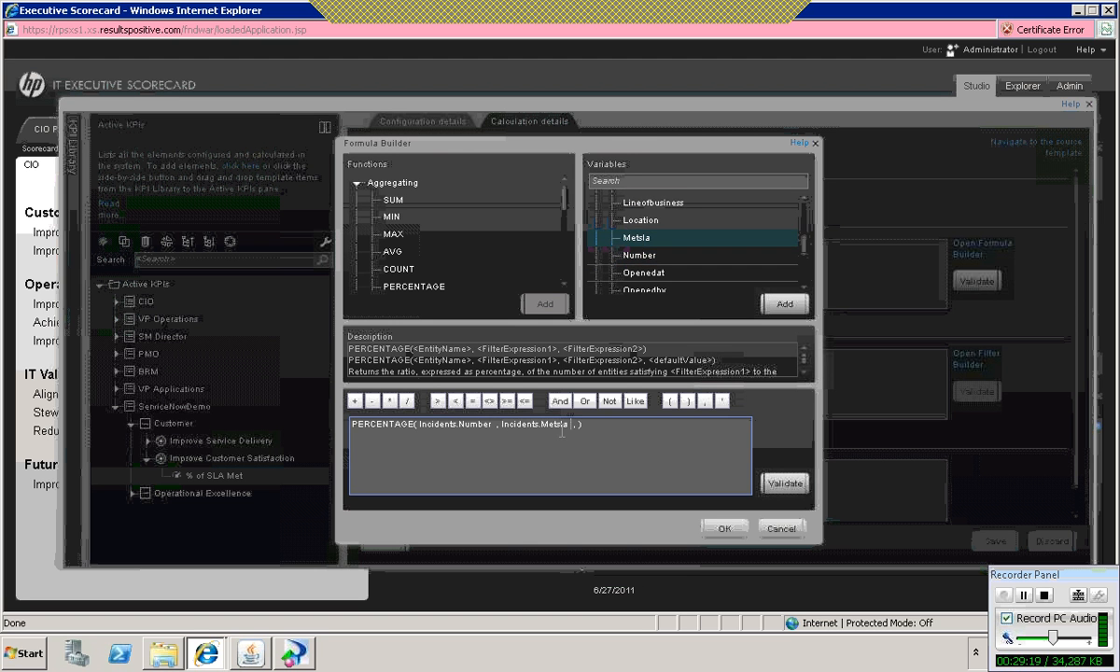
left_click(474, 402)
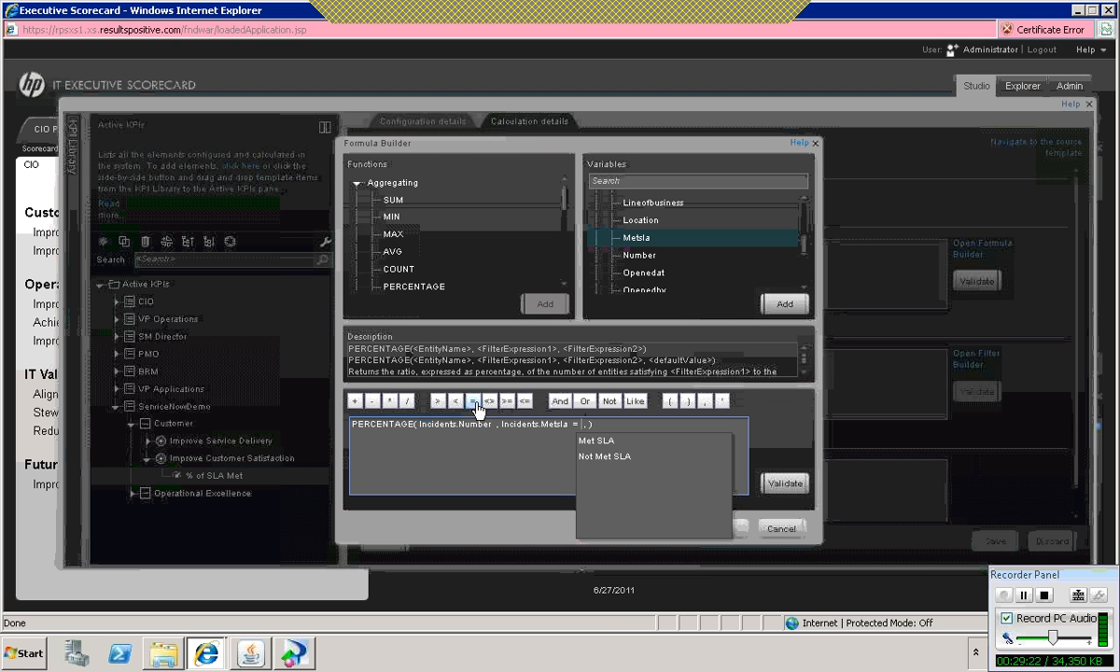
left_click(614, 441)
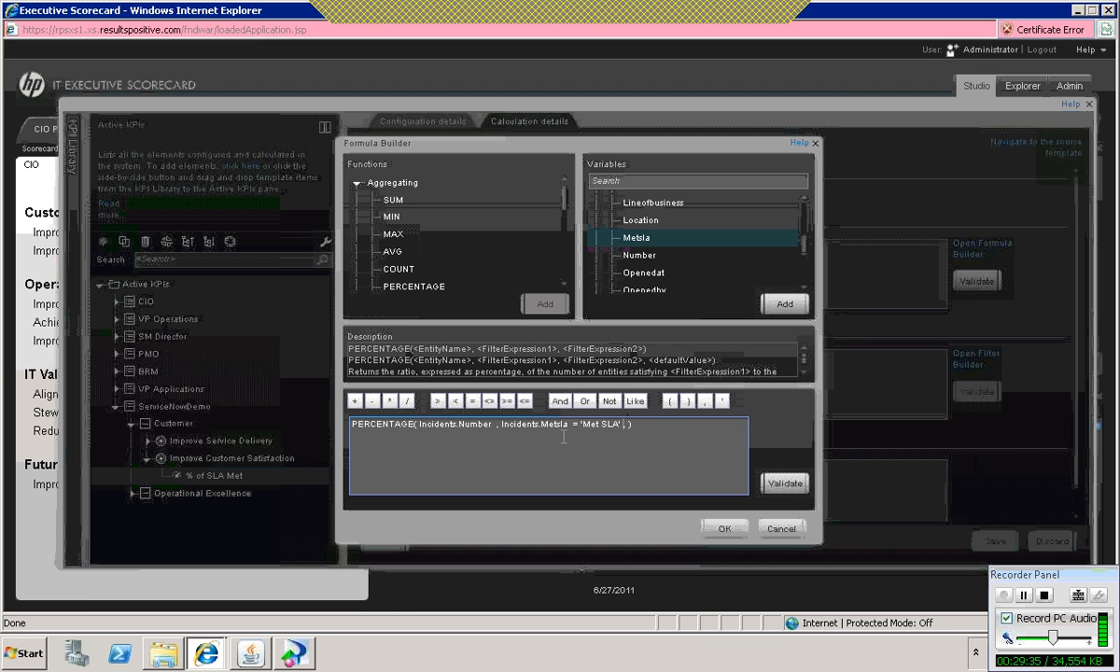
Step: Extend the Met SLA condition with And and Period.Periodicity = KPI_PERIODICITY_TYPE
left_click(560, 401)
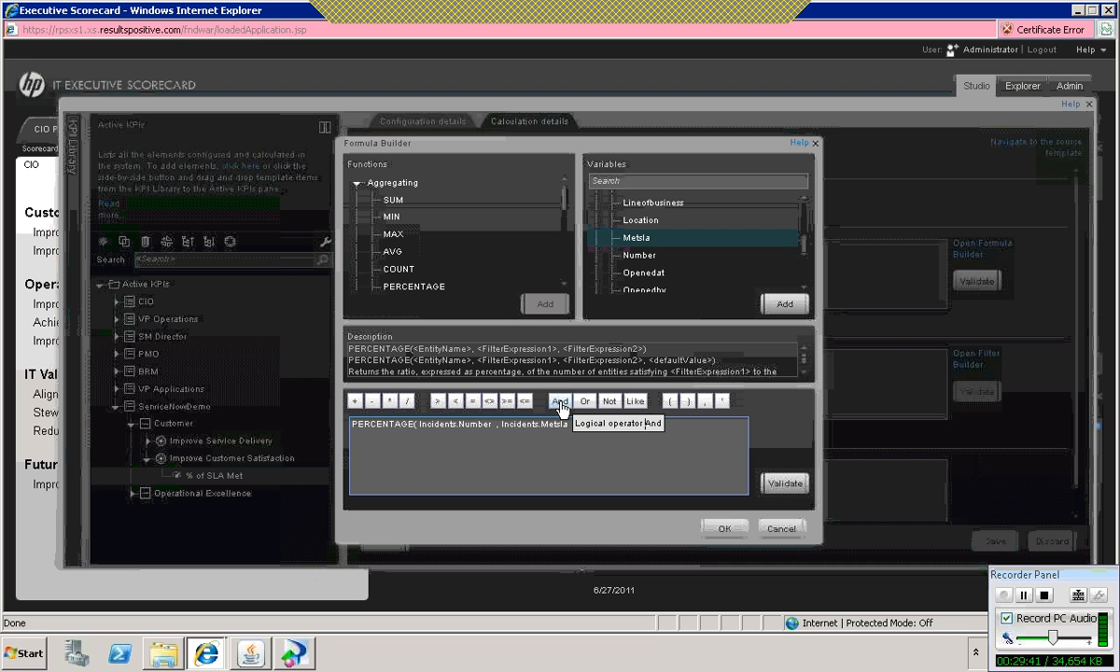
left_click(561, 401)
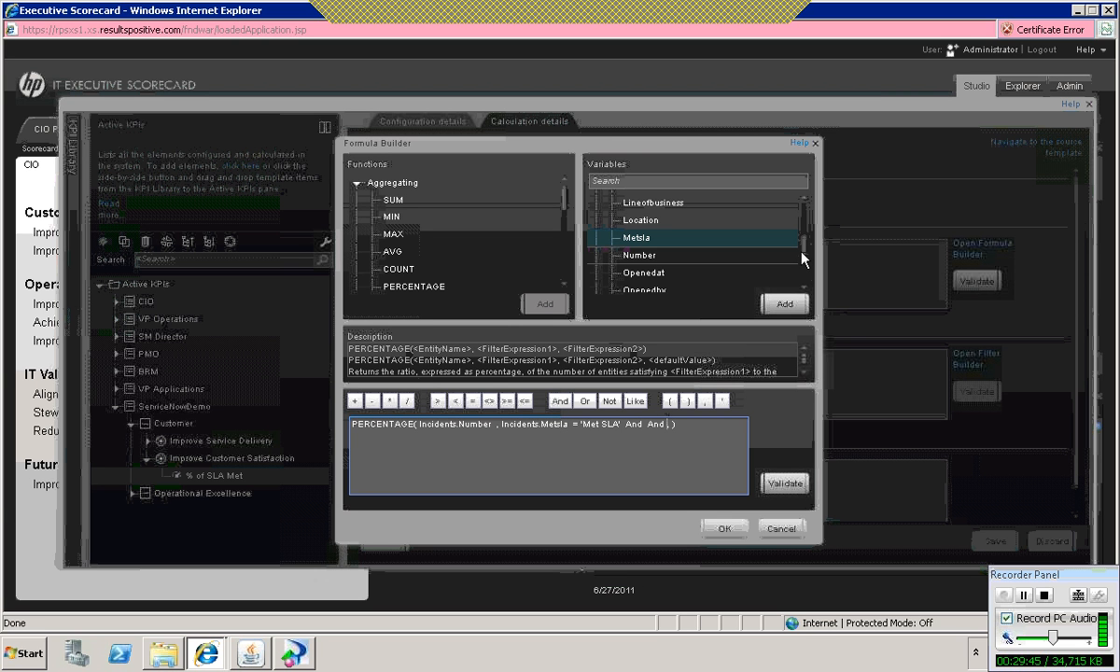
scroll(803, 238, "up", 5)
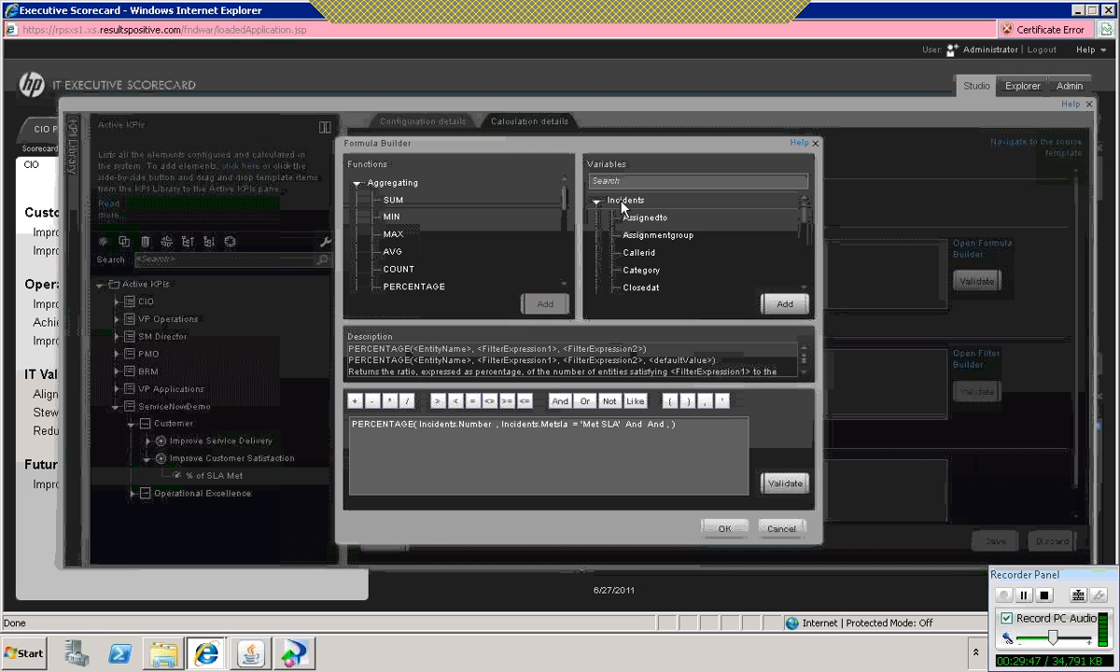
left_click(597, 200)
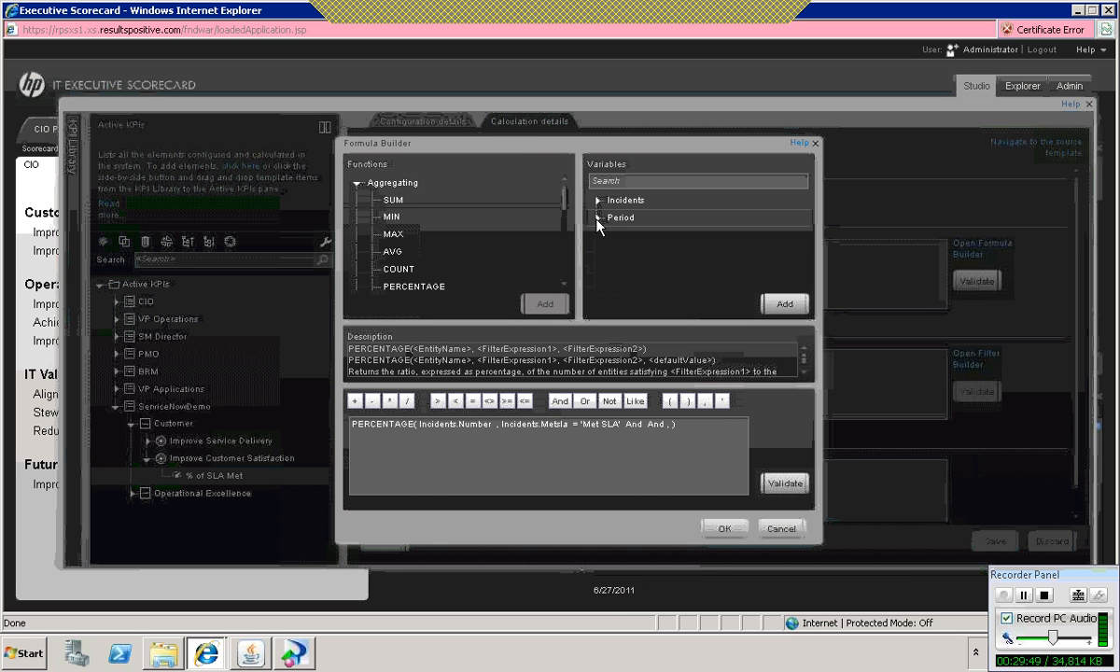
left_click(598, 219)
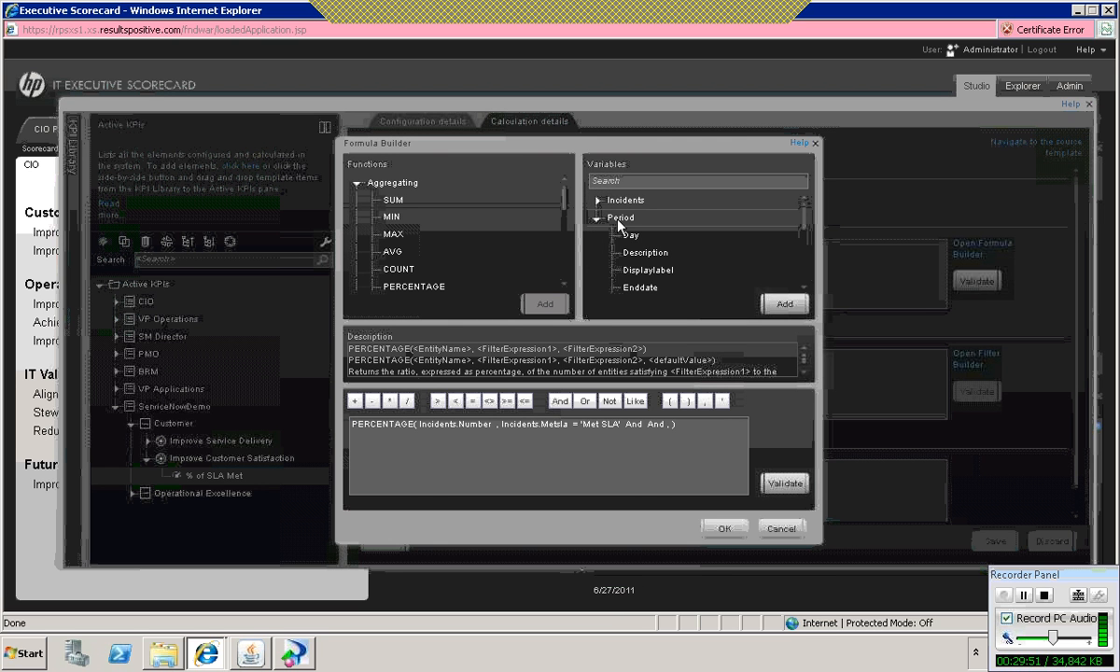
left_click_drag(805, 221, 804, 240)
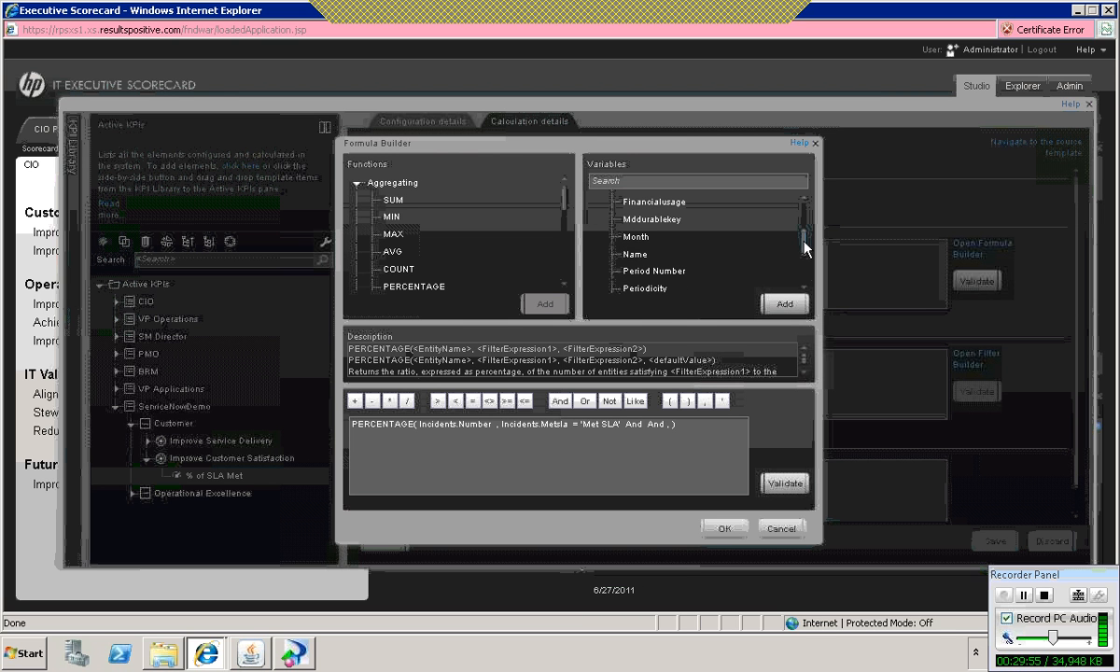
left_click(656, 289)
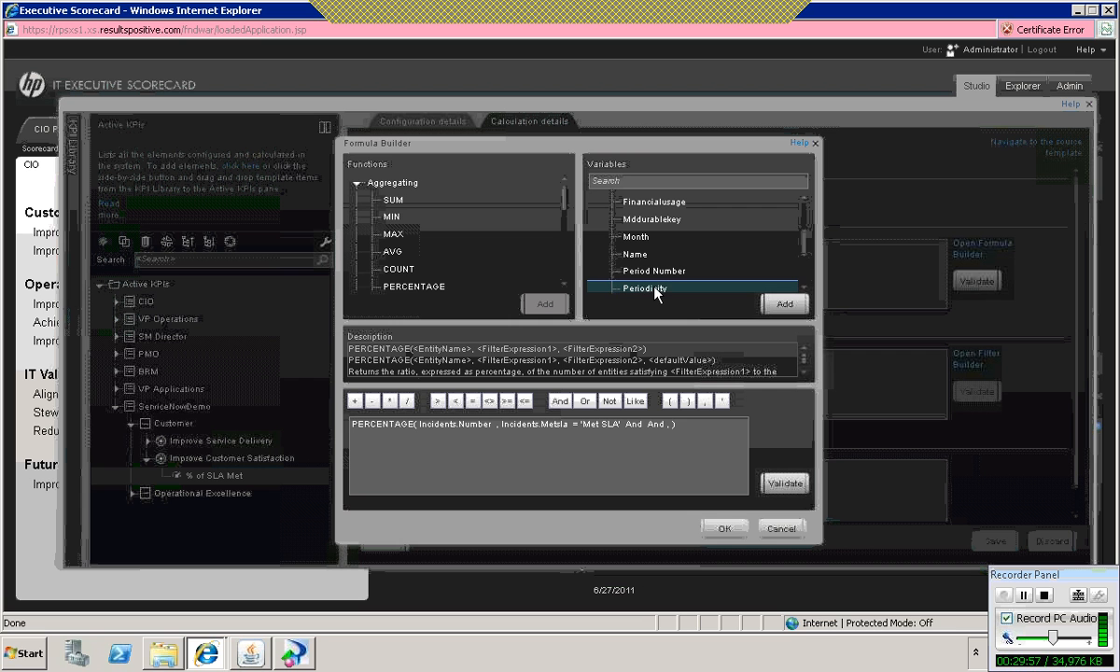
double_click(655, 290)
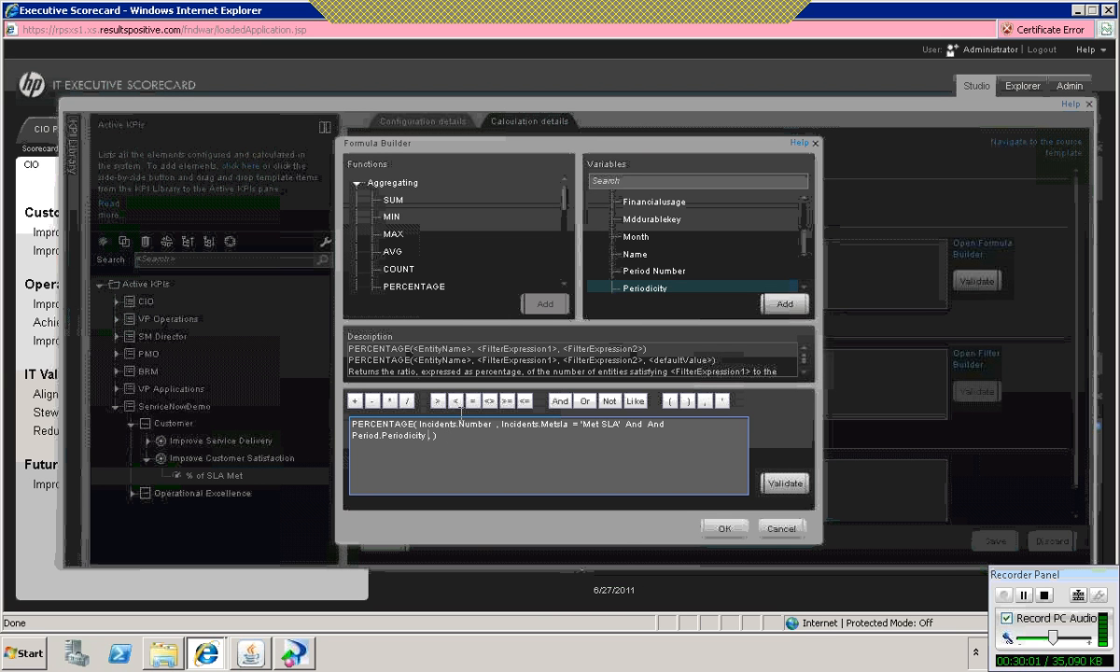
left_click(474, 402)
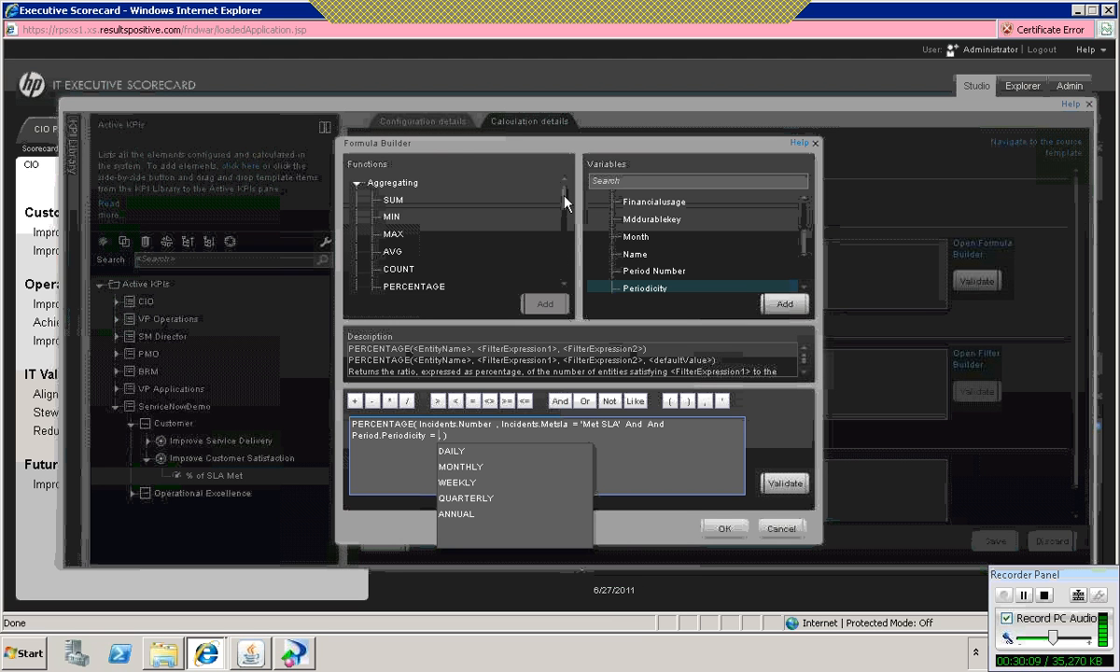
left_click_drag(566, 202, 570, 261)
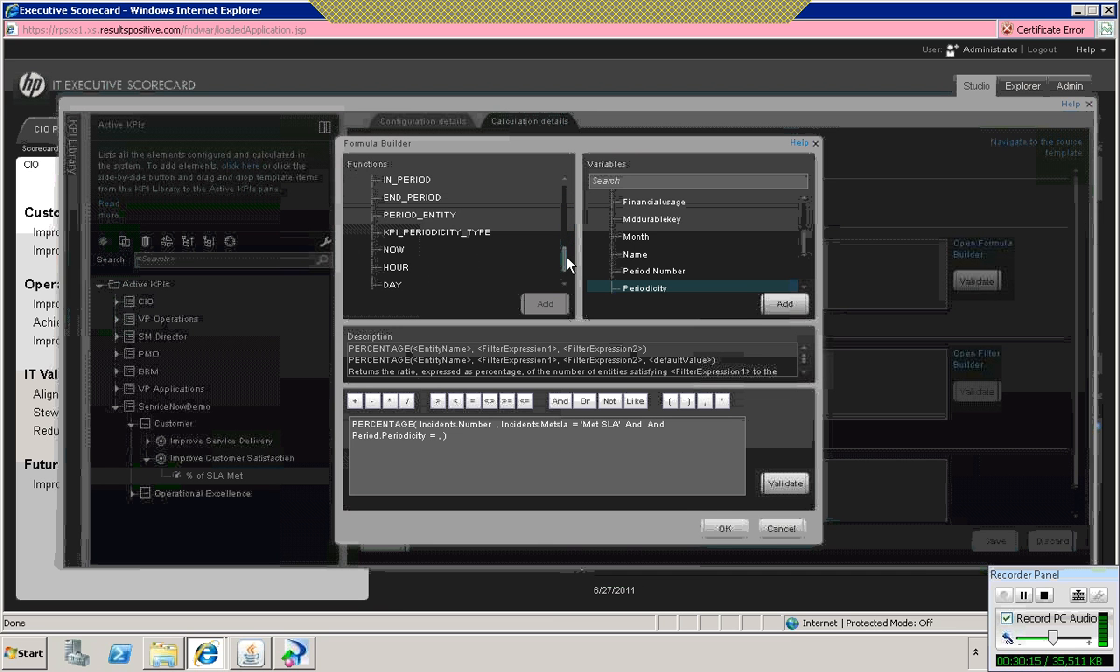
double_click(429, 234)
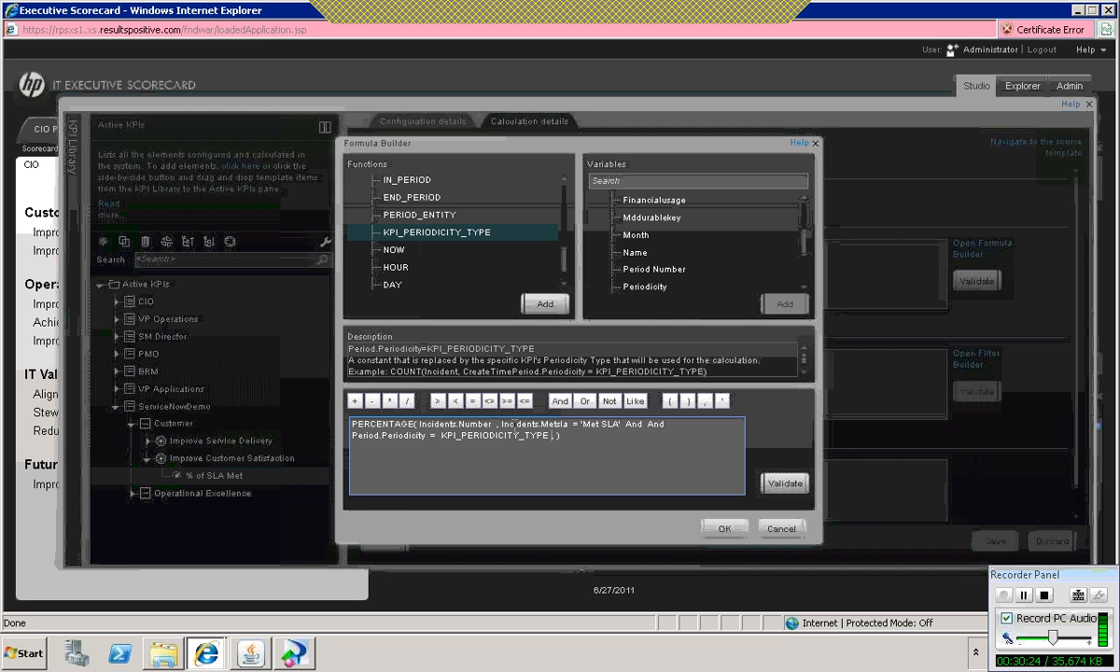
Step: Remove the duplicate And operator before Period.Periodicity in the formula
left_click_drag(551, 435, 466, 438)
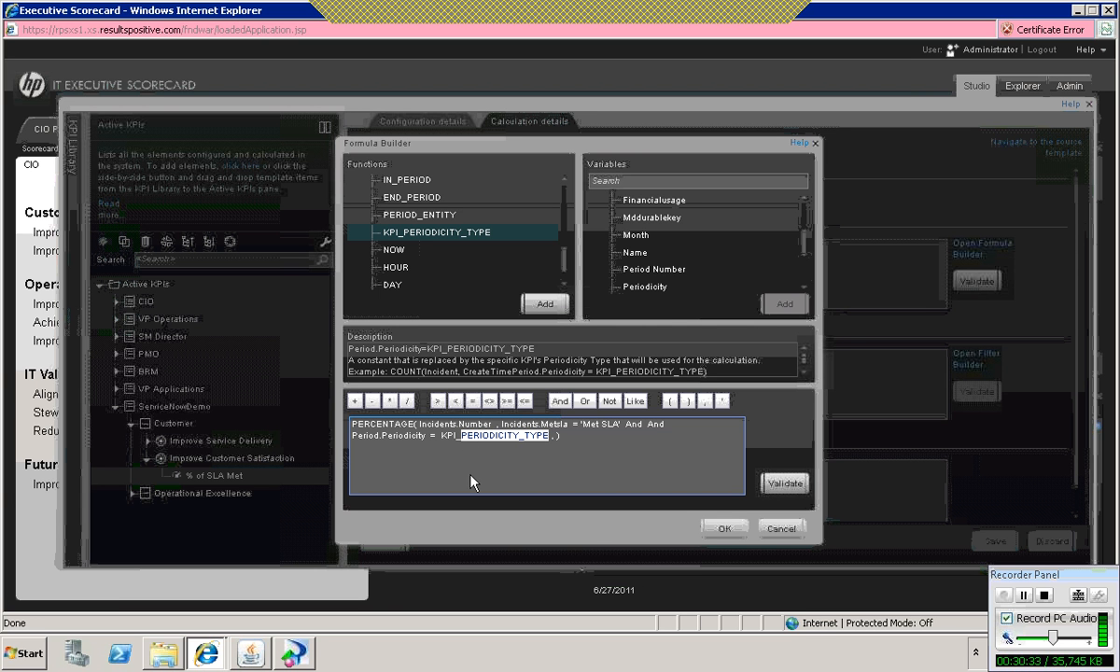
left_click(566, 441)
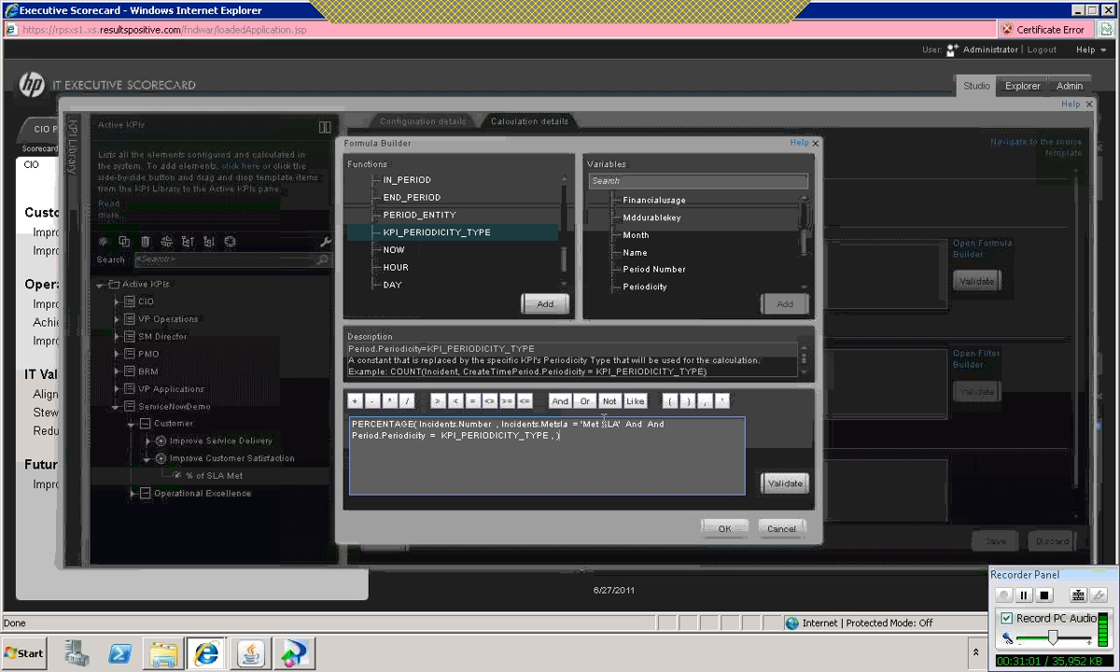
double_click(633, 424)
key("Delete")
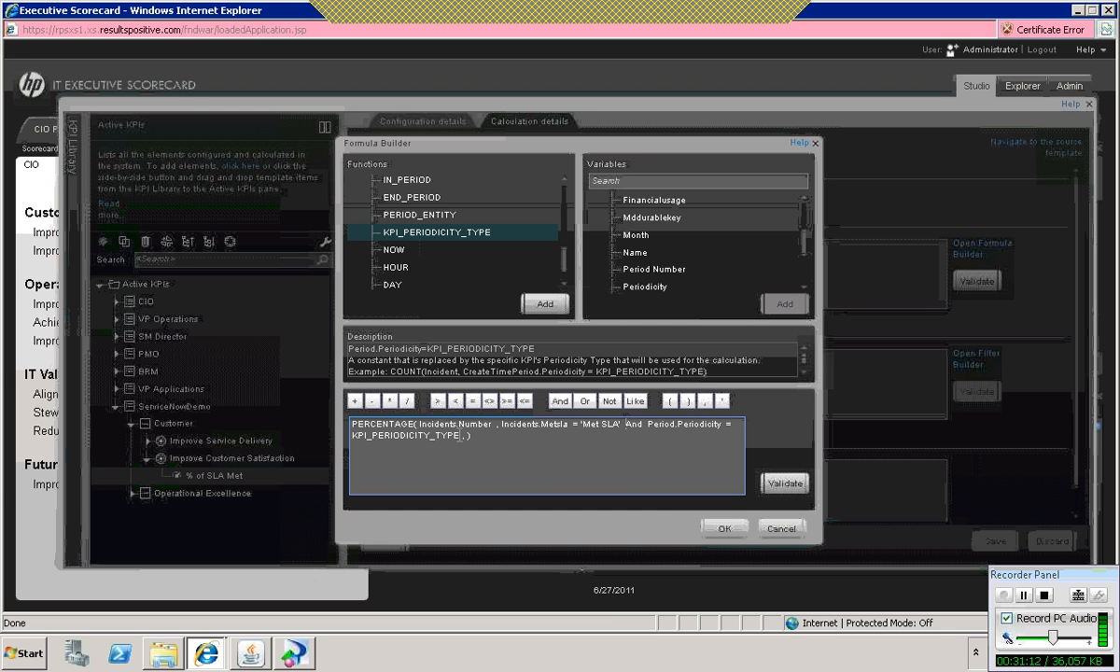
Step: Append And PERIOD_ENTITY = Period to the end of the PERCENTAGE function's second argument
left_click(561, 402)
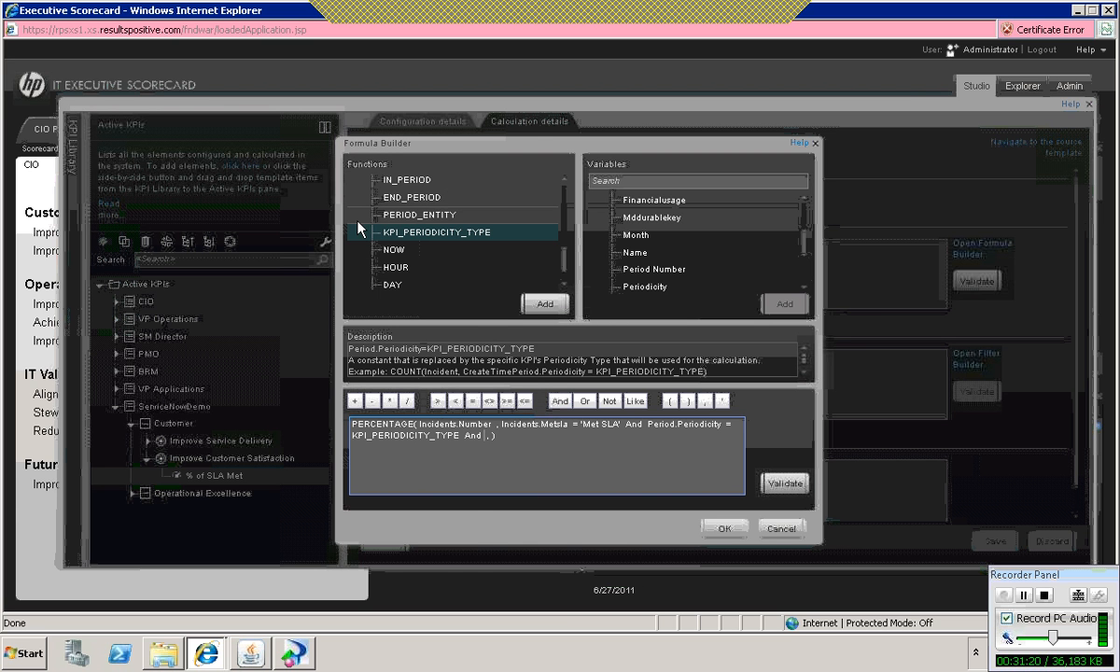
double_click(396, 221)
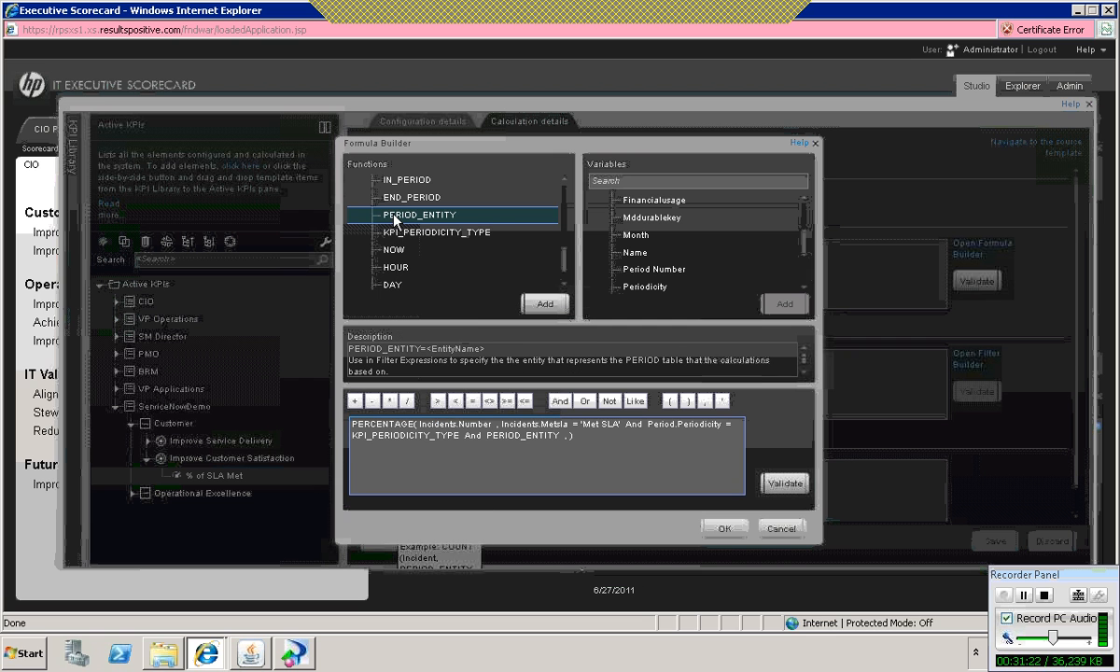
left_click(527, 403)
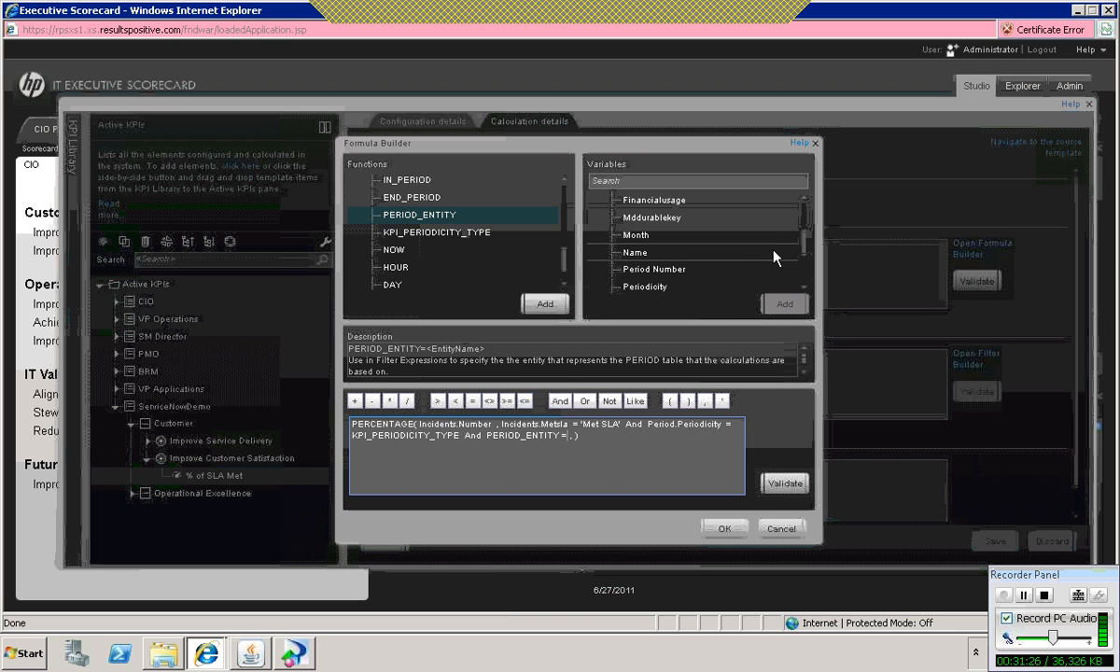
scroll(805, 240, "up", 5)
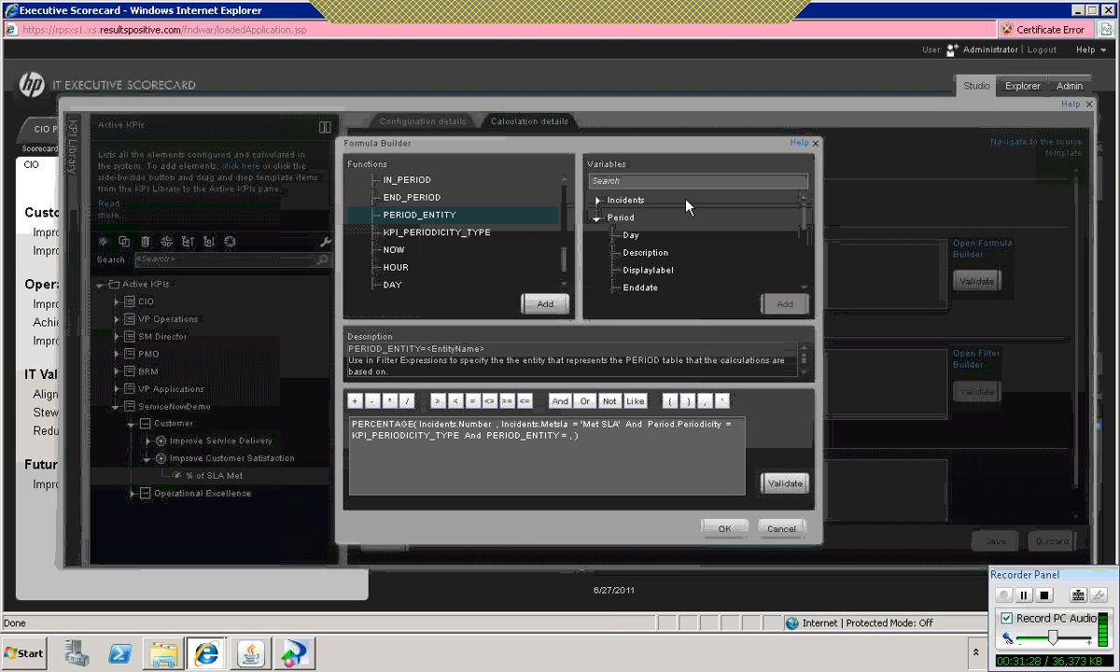
double_click(624, 220)
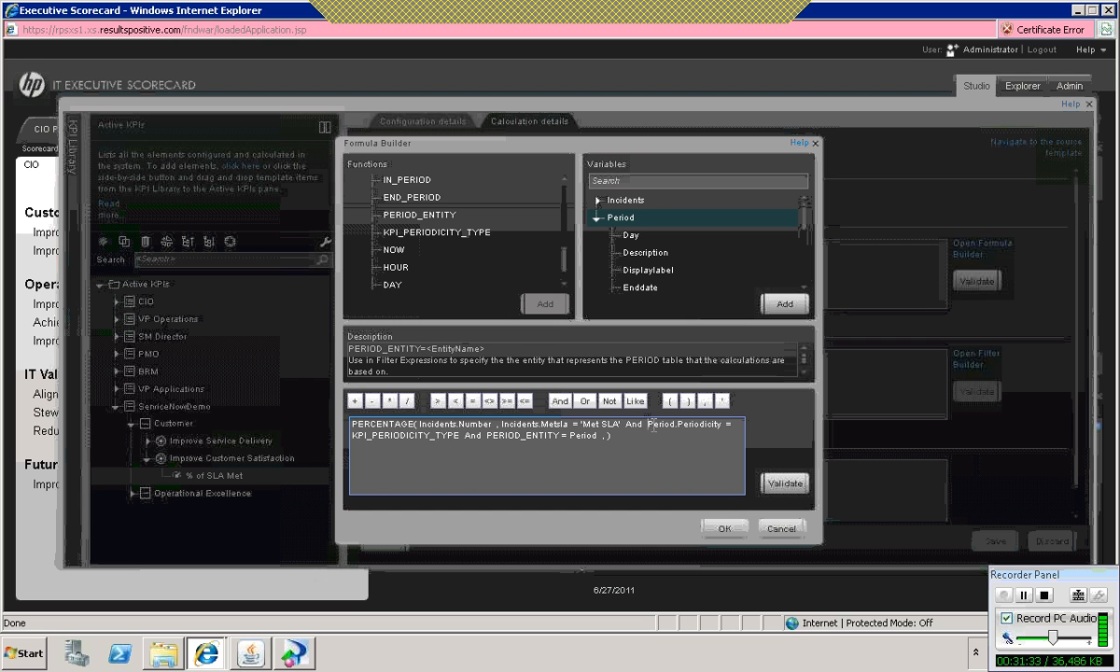
Step: Copy the Period.Periodicity and PERIOD_ENTITY conditions from the second argument and paste them as the third argument of the PERCENTAGE function
left_click_drag(655, 425, 648, 426)
left_click(598, 436, "shift")
key("ctrl+c")
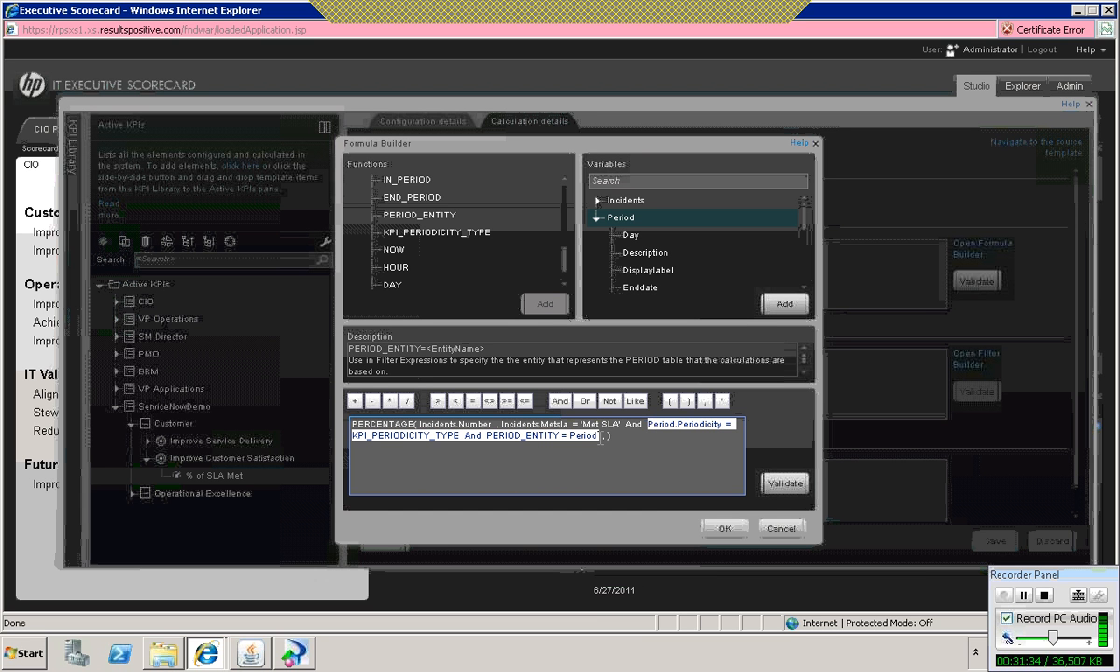
left_click(607, 437)
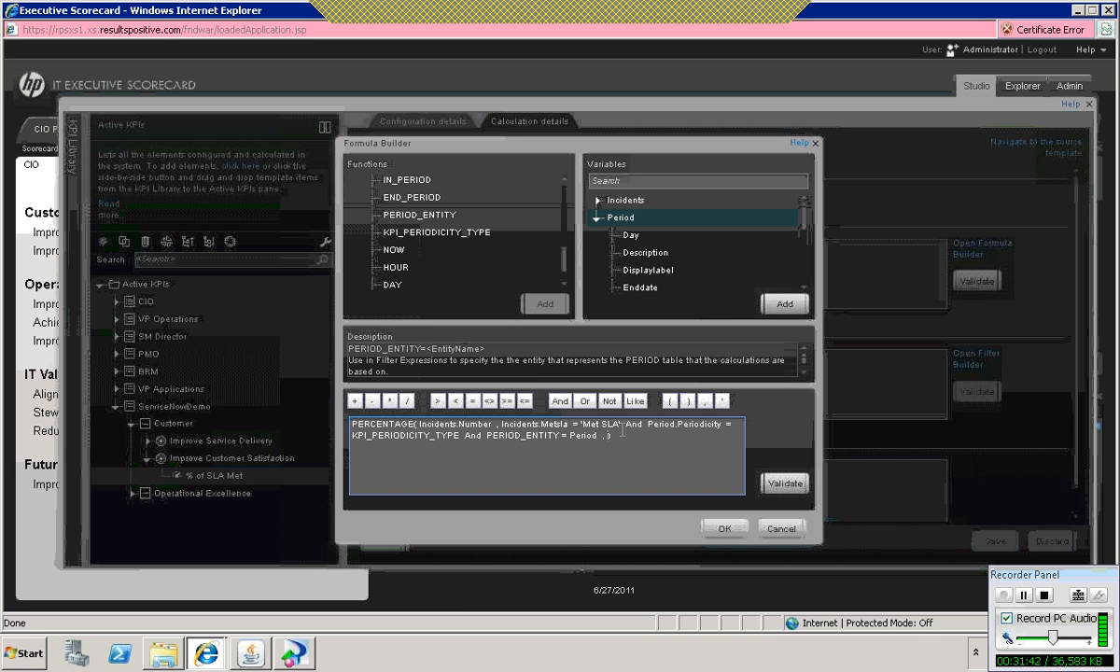
left_click(607, 436)
key("ctrl+v")
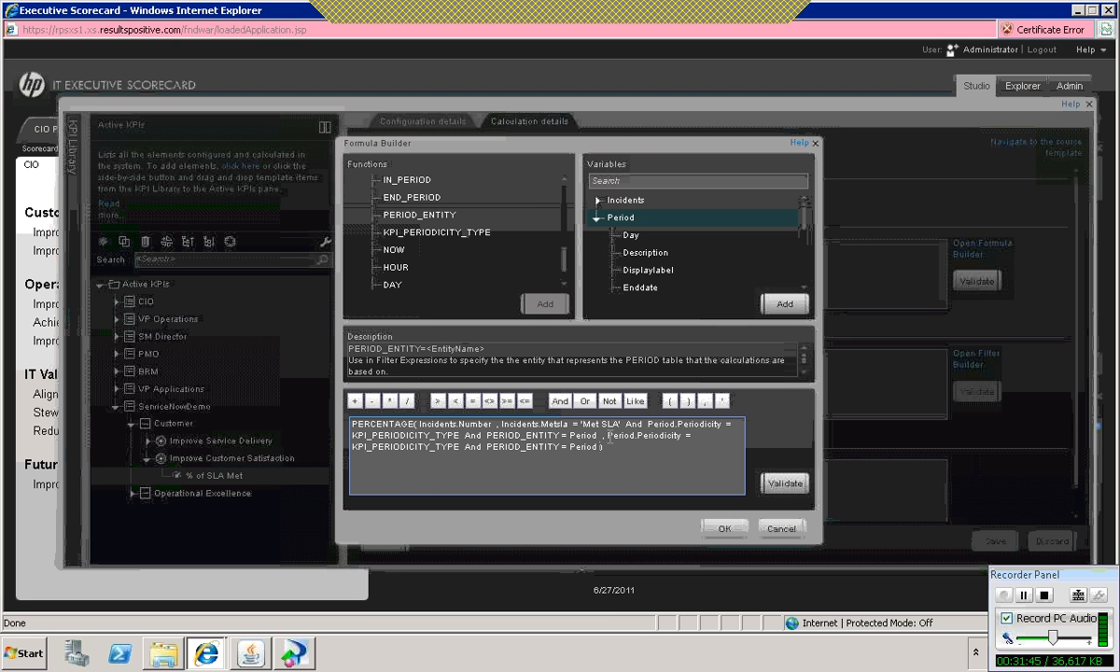
left_click_drag(609, 437, 611, 442)
left_click(610, 442)
left_click_drag(608, 436, 605, 447)
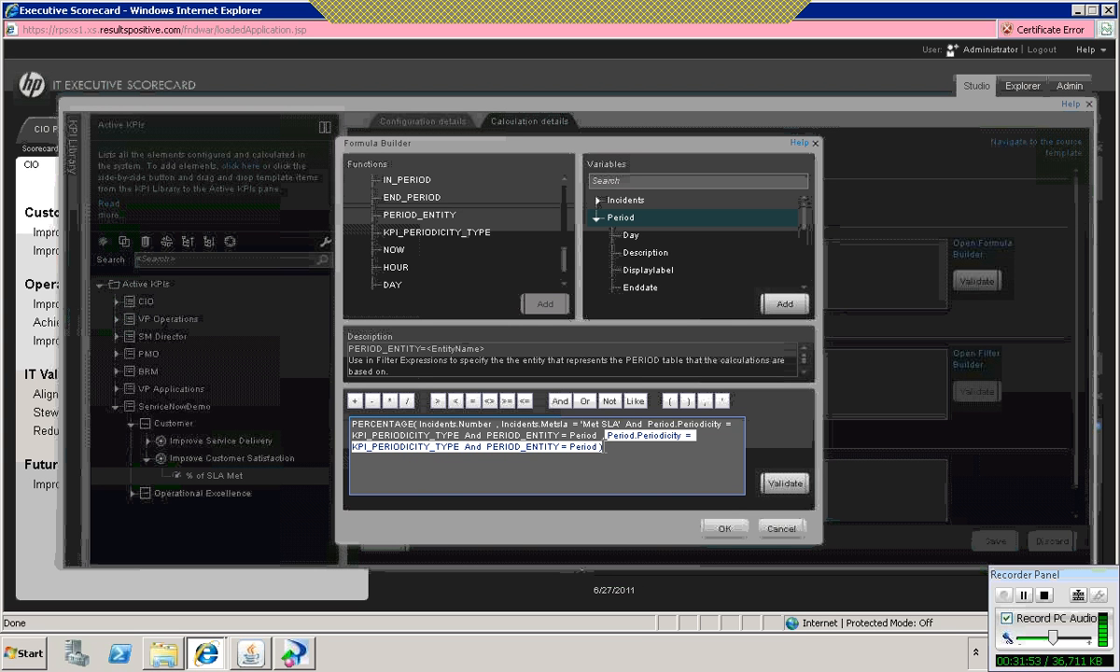
left_click(647, 450)
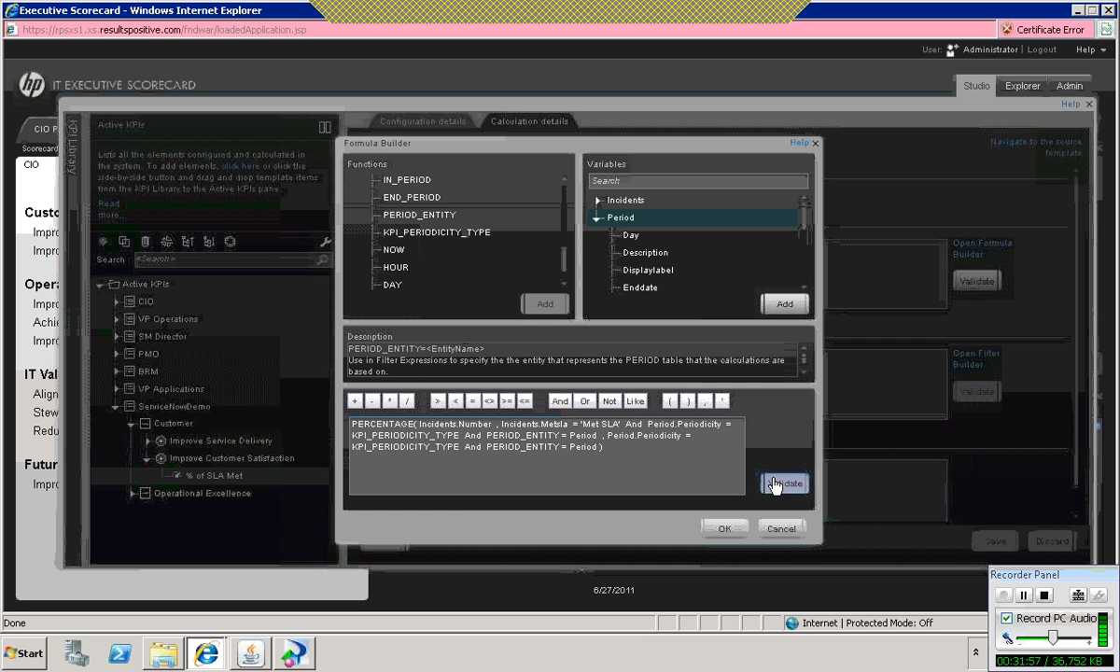
Step: Validate the PERCENTAGE formula and apply it to the KPI
left_click(774, 484)
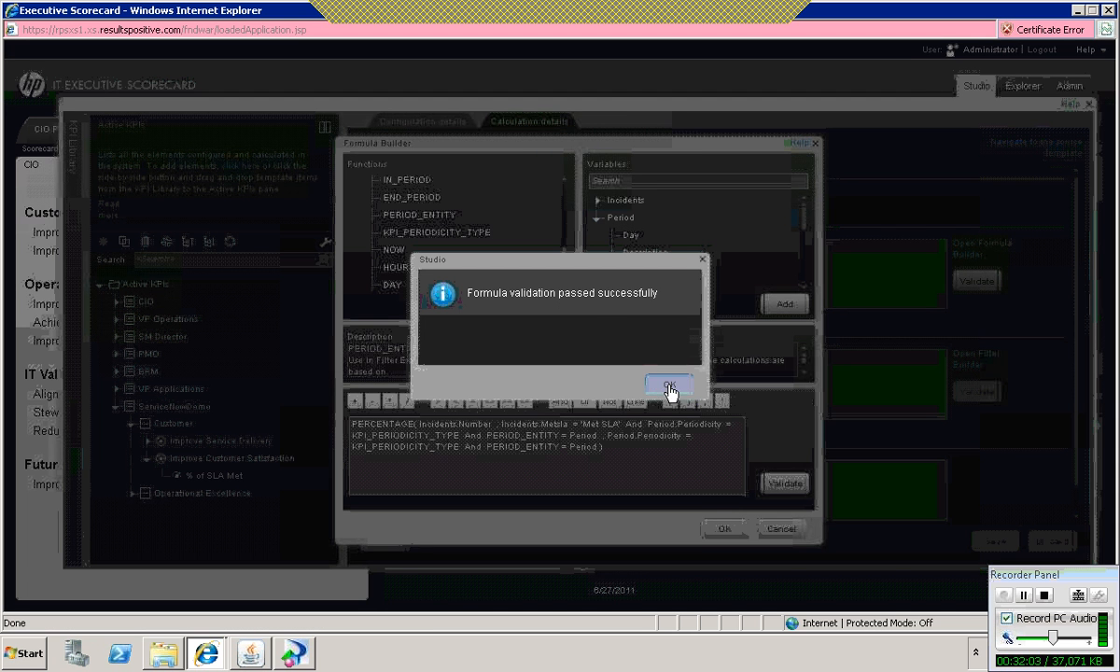
key("Return")
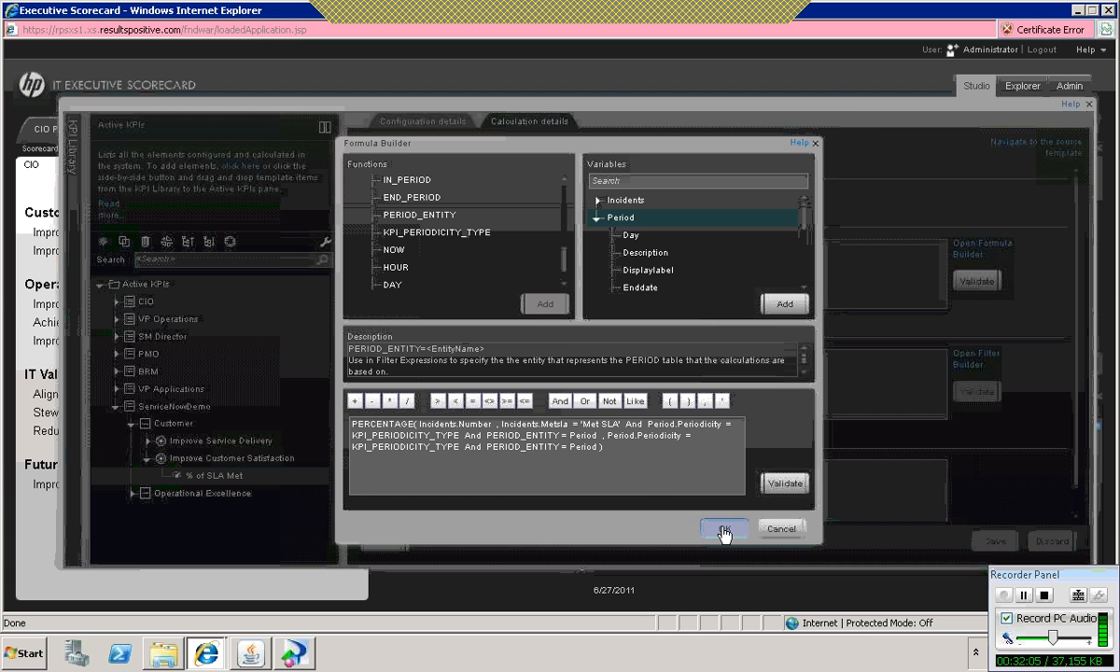
left_click(725, 530)
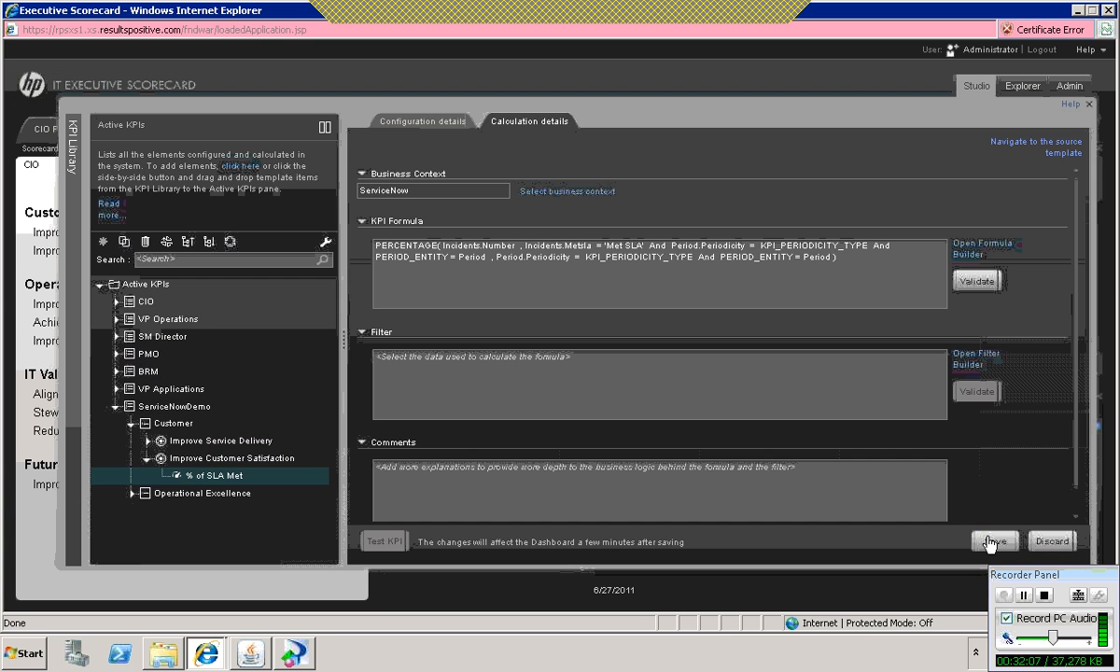
Step: Save the % of SLA Met KPI and run a test calculation of it
left_click(993, 541)
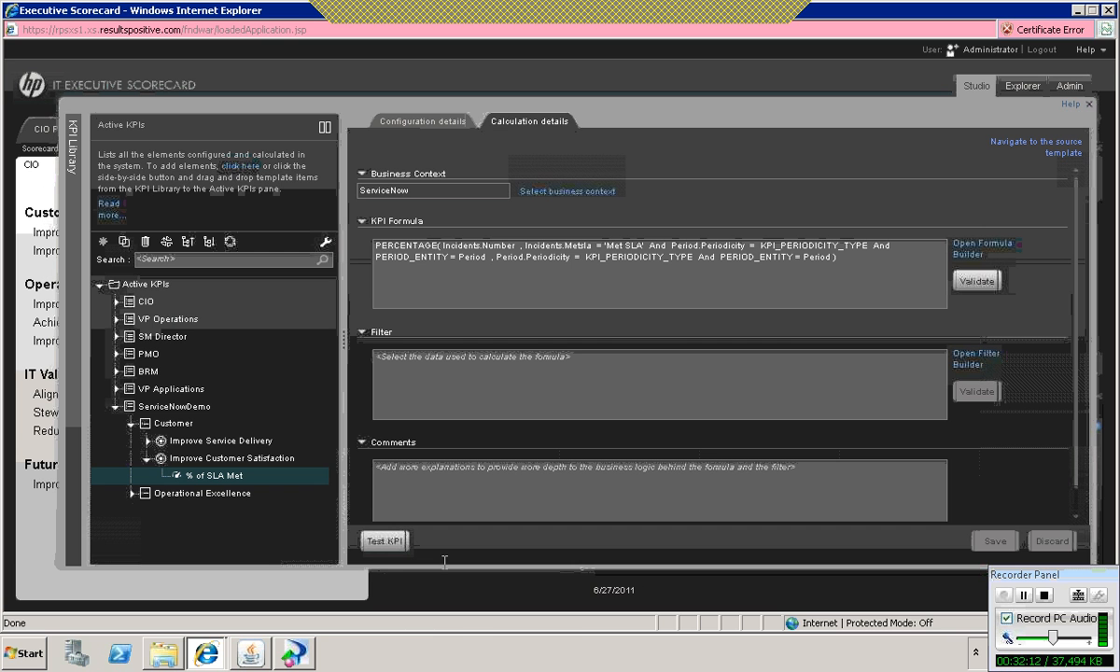
left_click(384, 543)
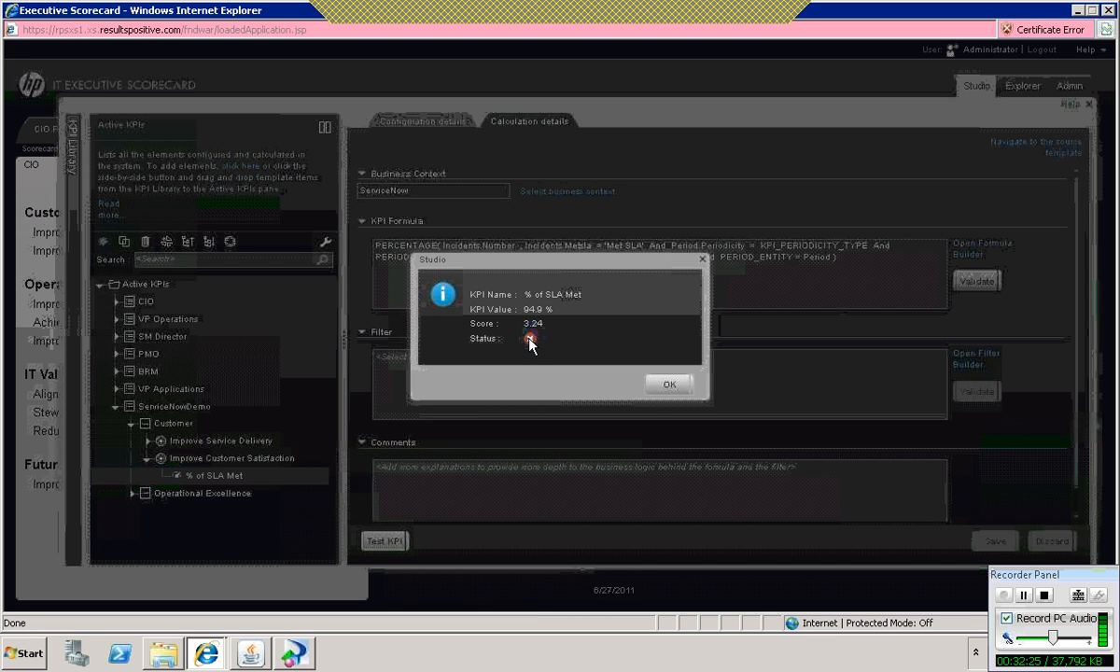
left_click(665, 385)
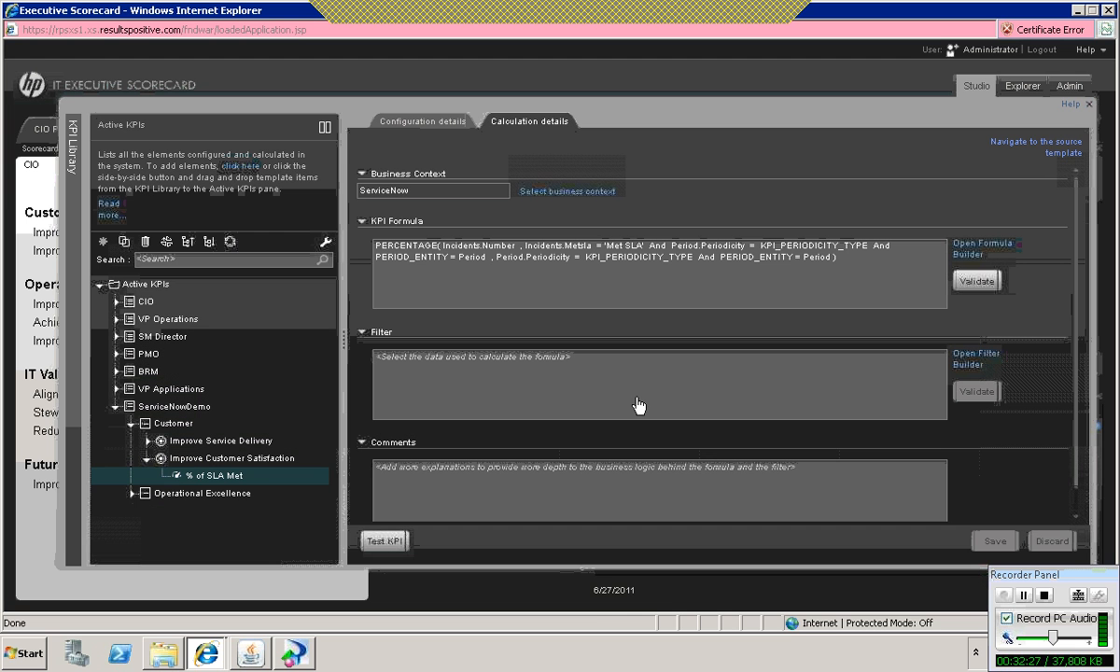
Step: Clone the % of SLA Met KPI and move the copy under the Improve Responsivenes objective of Operational Excellence
left_click(218, 478)
right_click(217, 478)
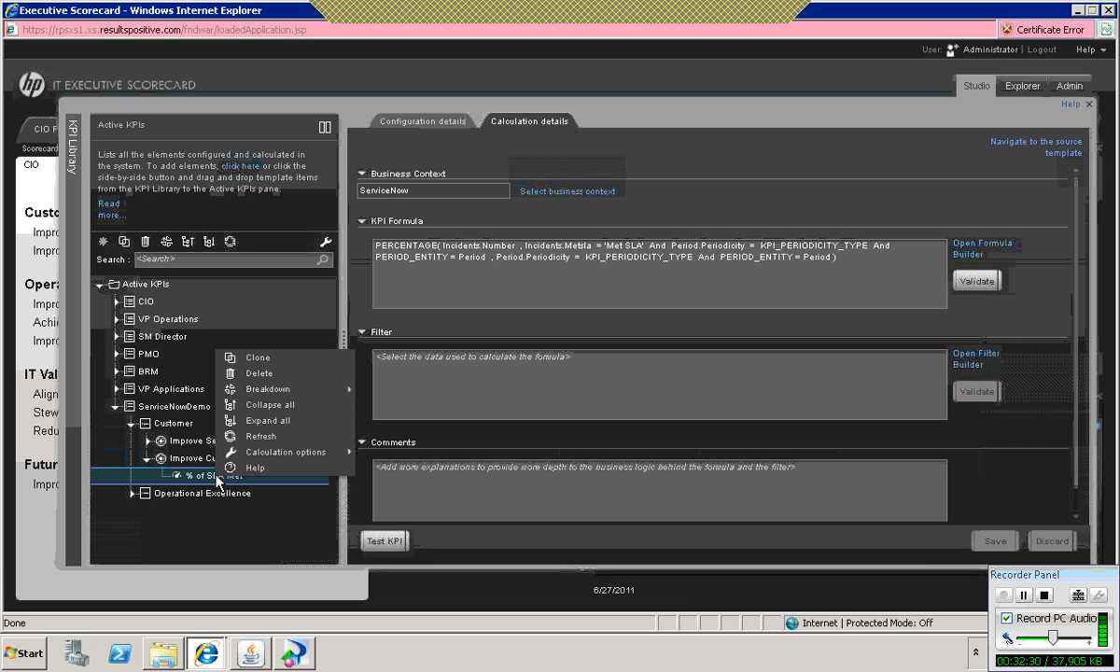
left_click(287, 365)
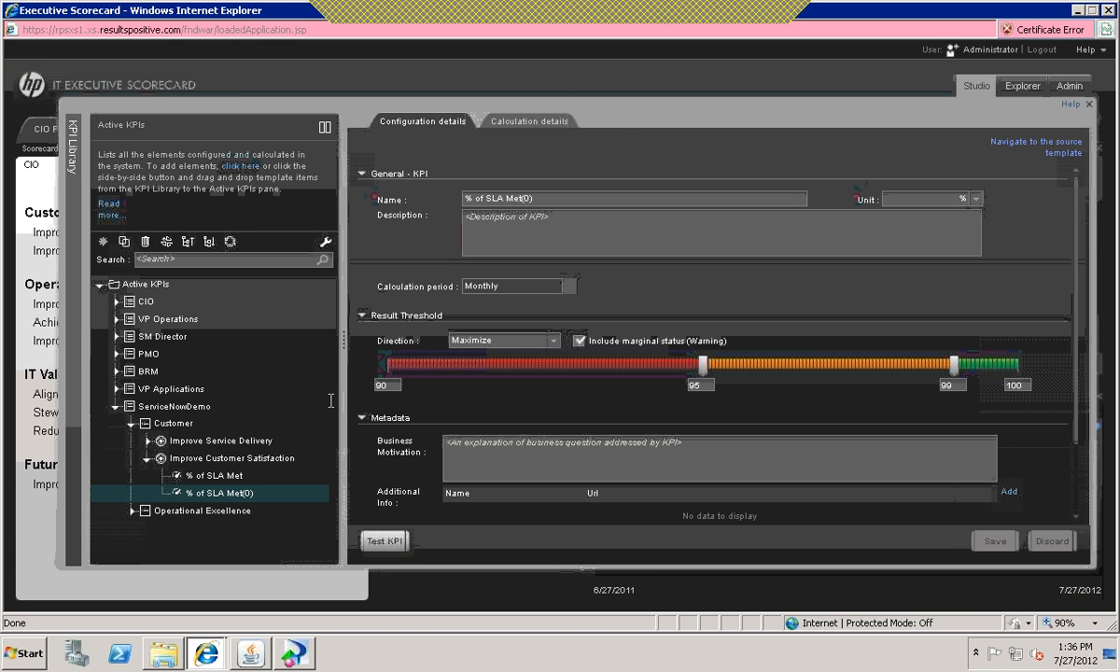
left_click(133, 511)
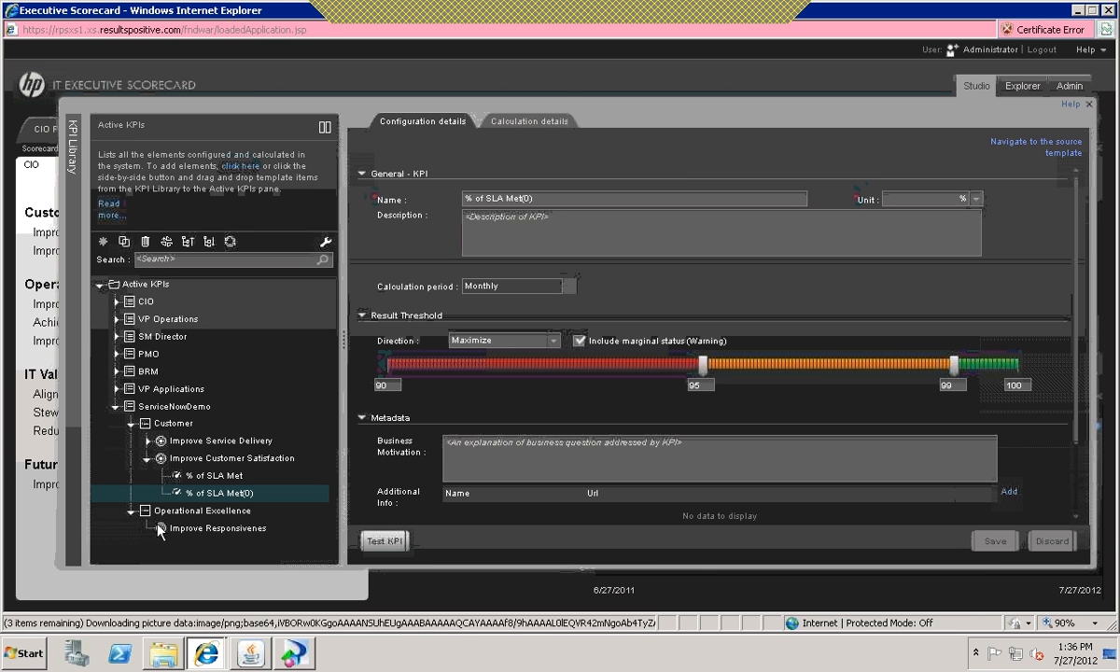
left_click(206, 529)
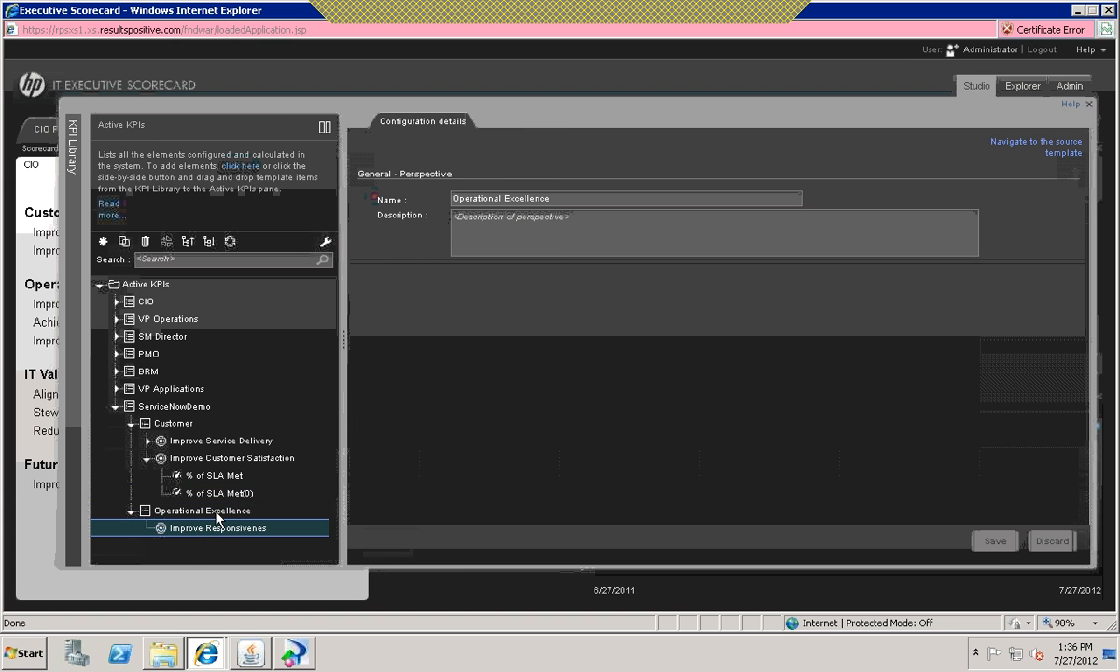
left_click(233, 495)
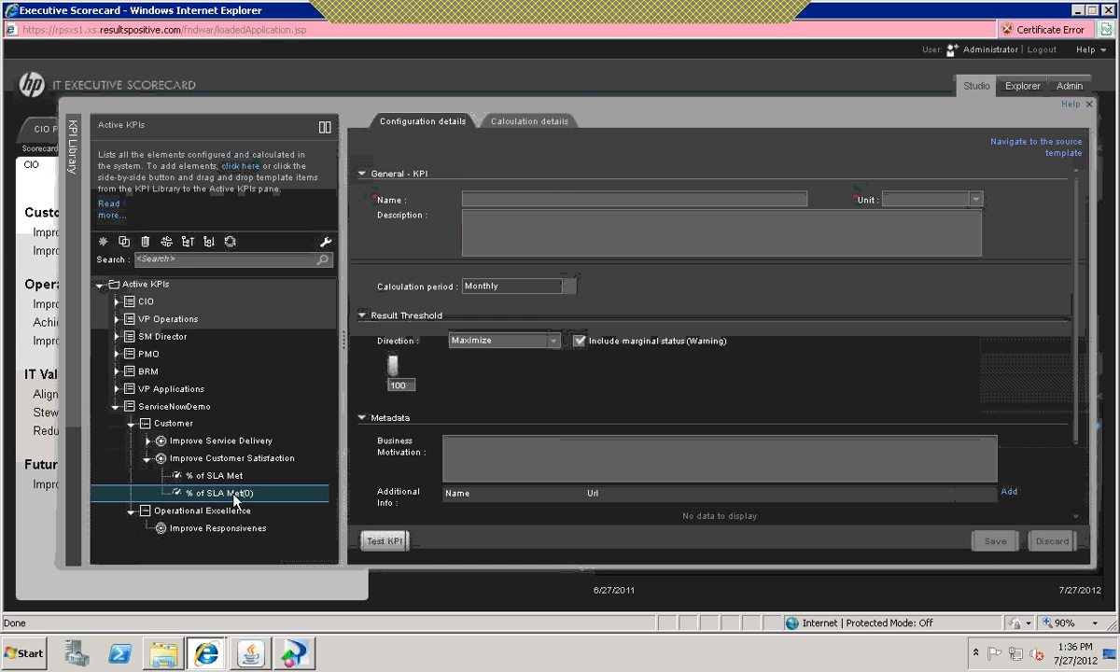
left_click_drag(224, 494, 229, 532)
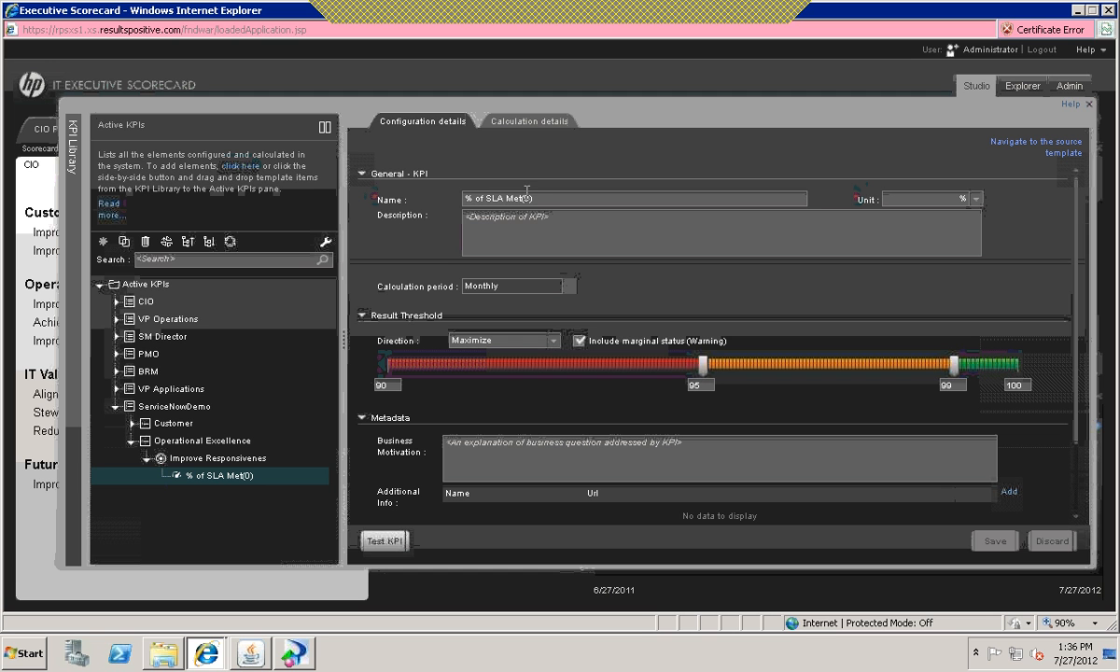
Step: Rename the cloned KPI to % of SN FCR
left_click_drag(536, 197, 370, 189)
key("BackSpace")
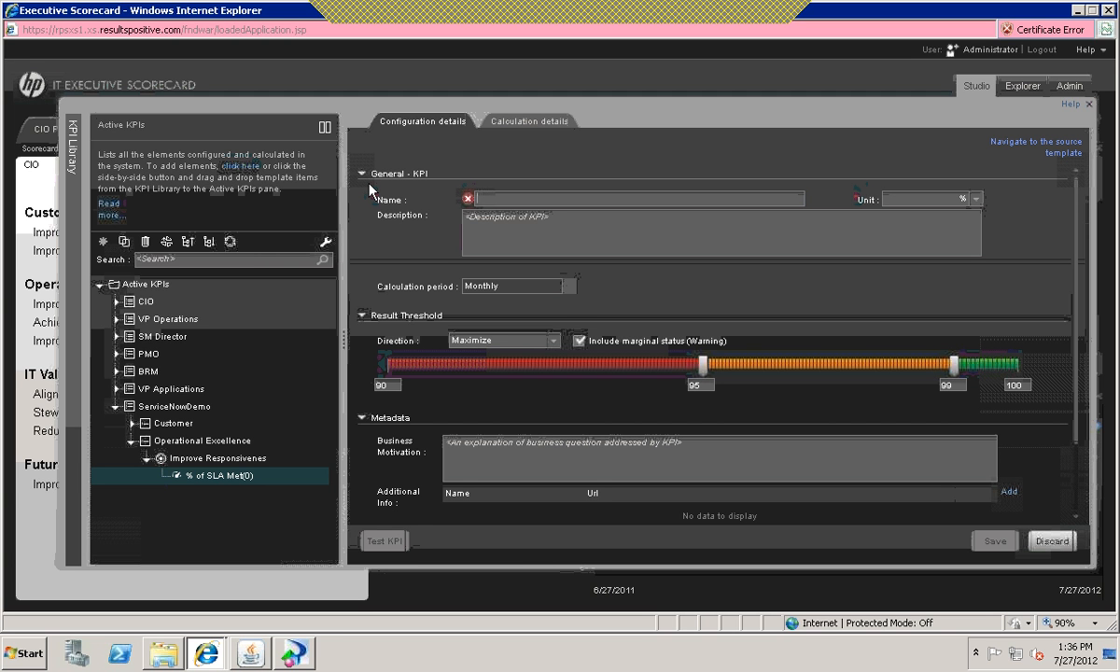
type("% of")
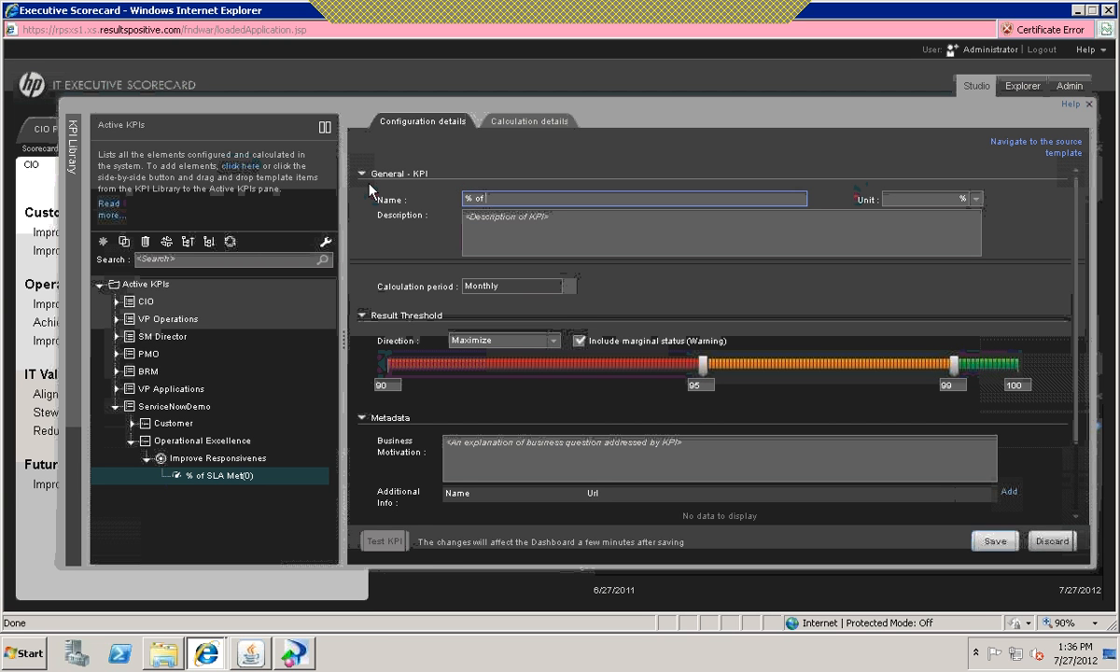
type(" FCR")
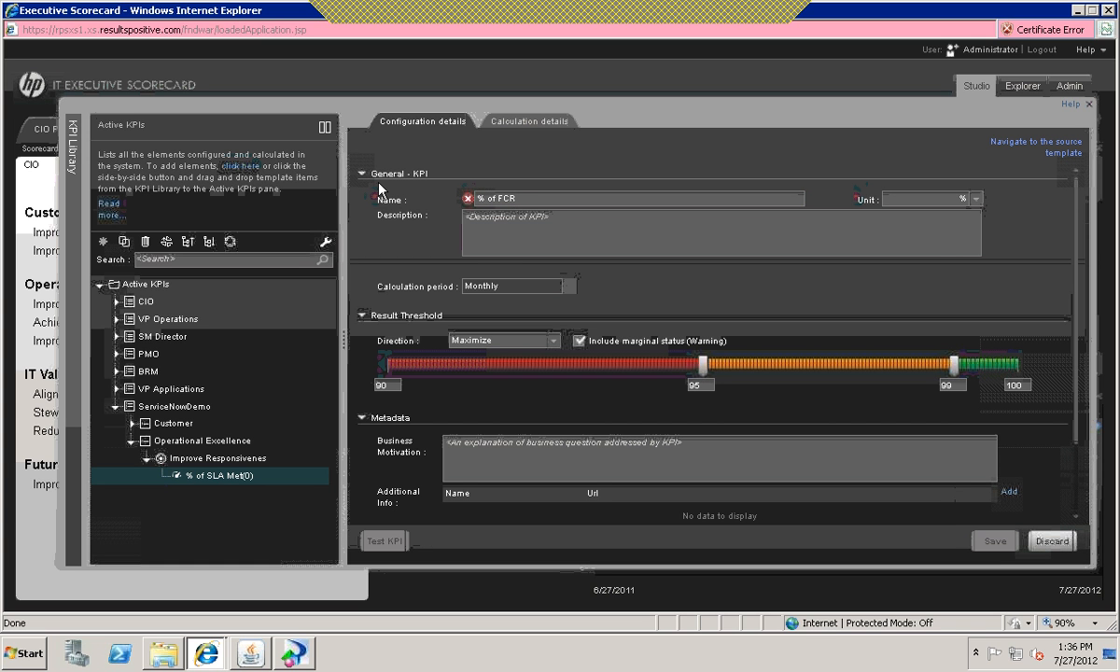
type(".")
key("BackSpace")
left_click(499, 198)
type("SM")
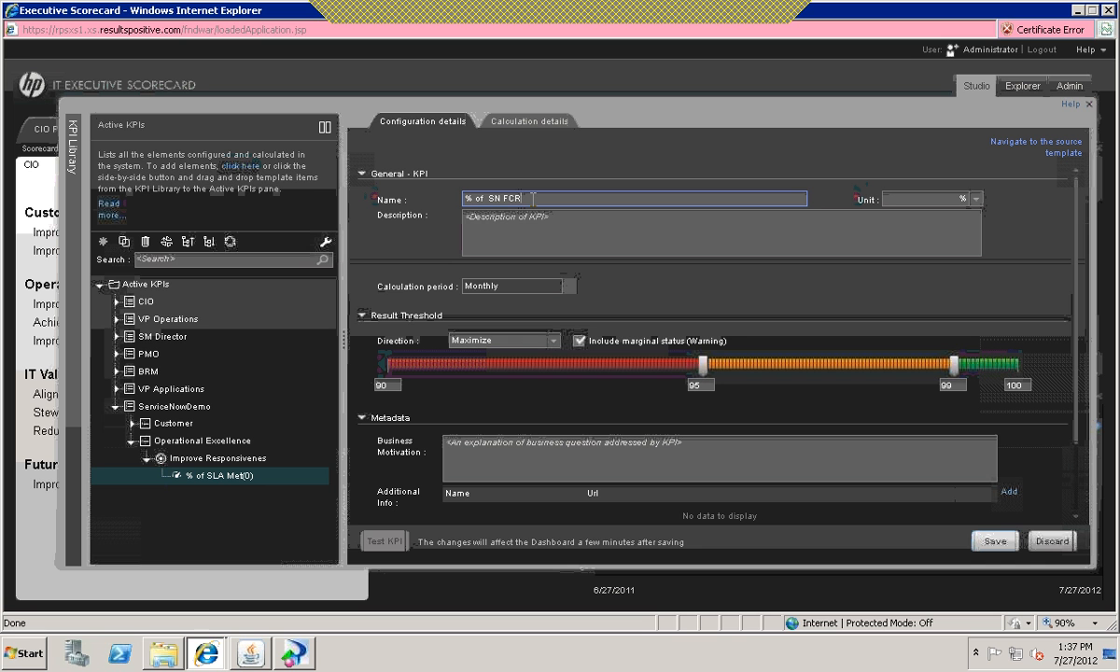
left_click(532, 217)
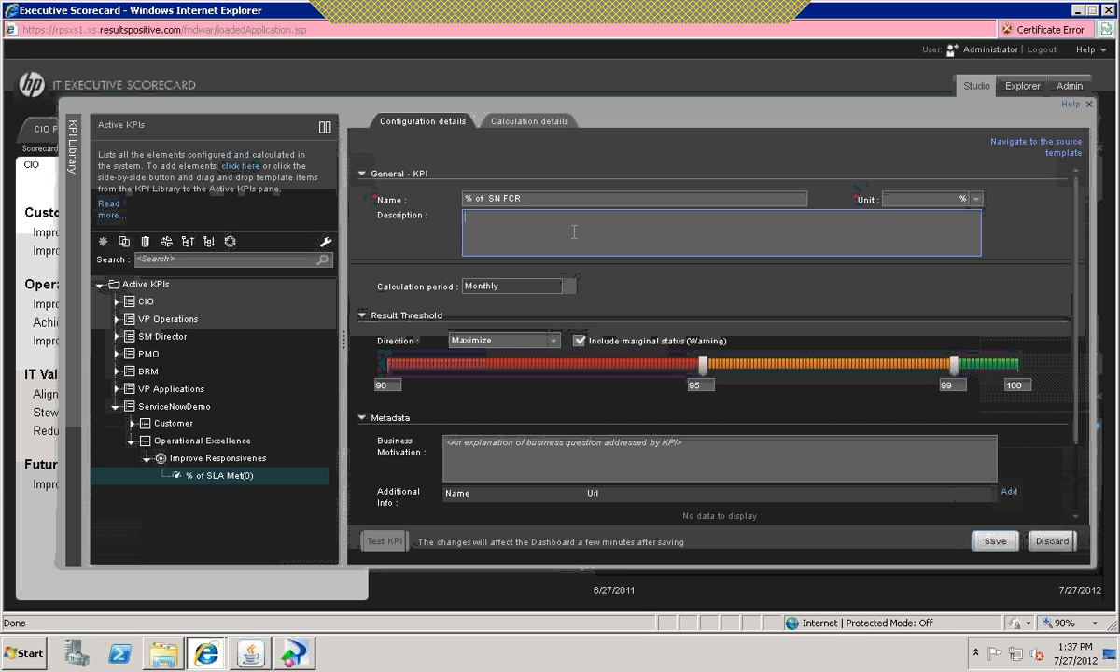
Step: Set the KPI's result thresholds to a minimum of 60 with boundaries at 70 and 80, and save the KPI
left_click(968, 201)
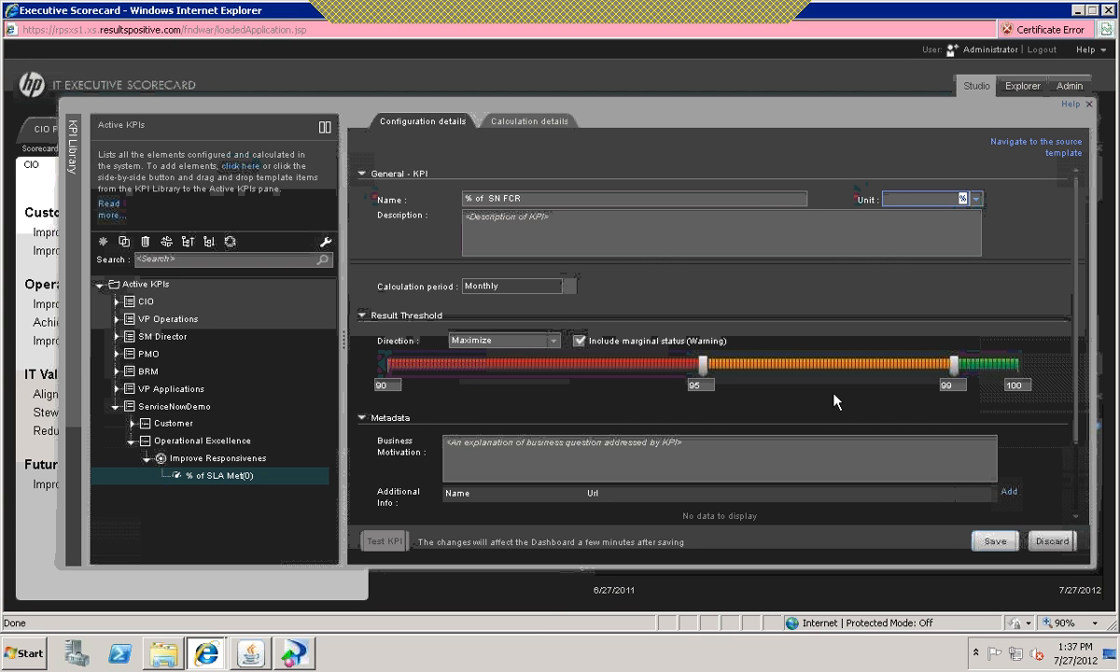
left_click(960, 386)
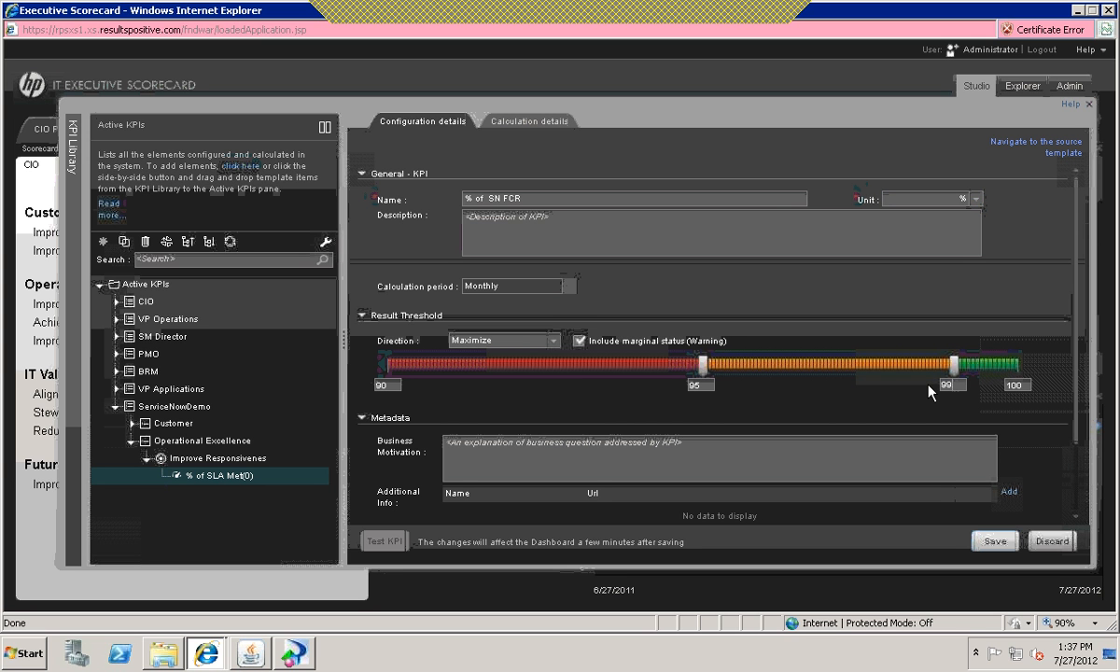
key("BackSpace")
key("BackSpace")
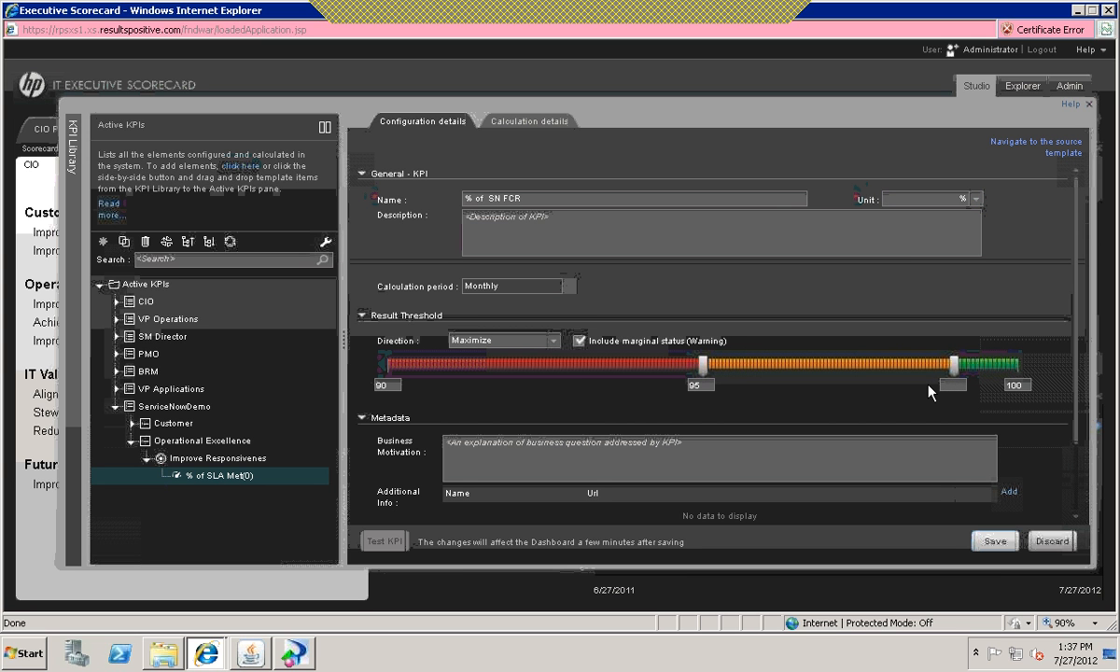
left_click(705, 385)
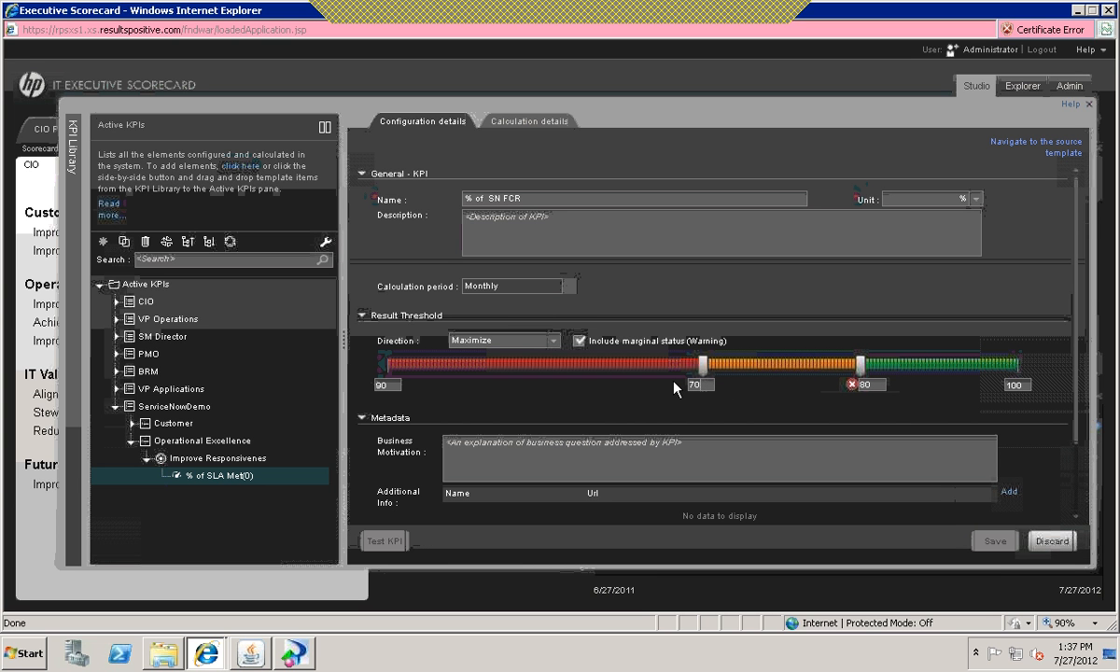
left_click(389, 384)
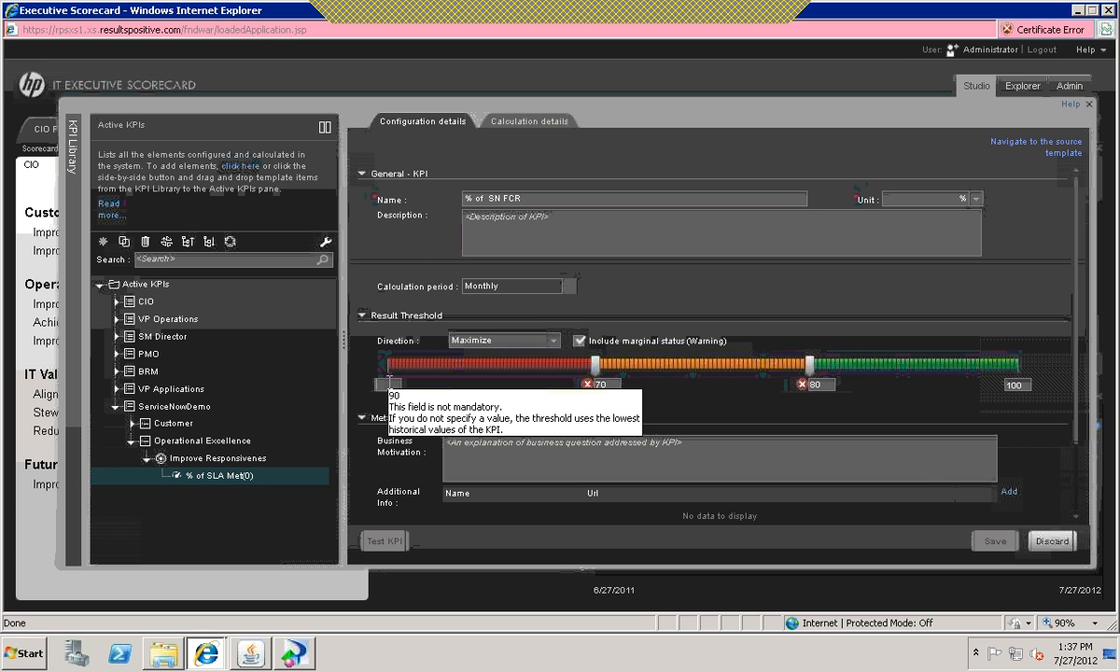
type("60")
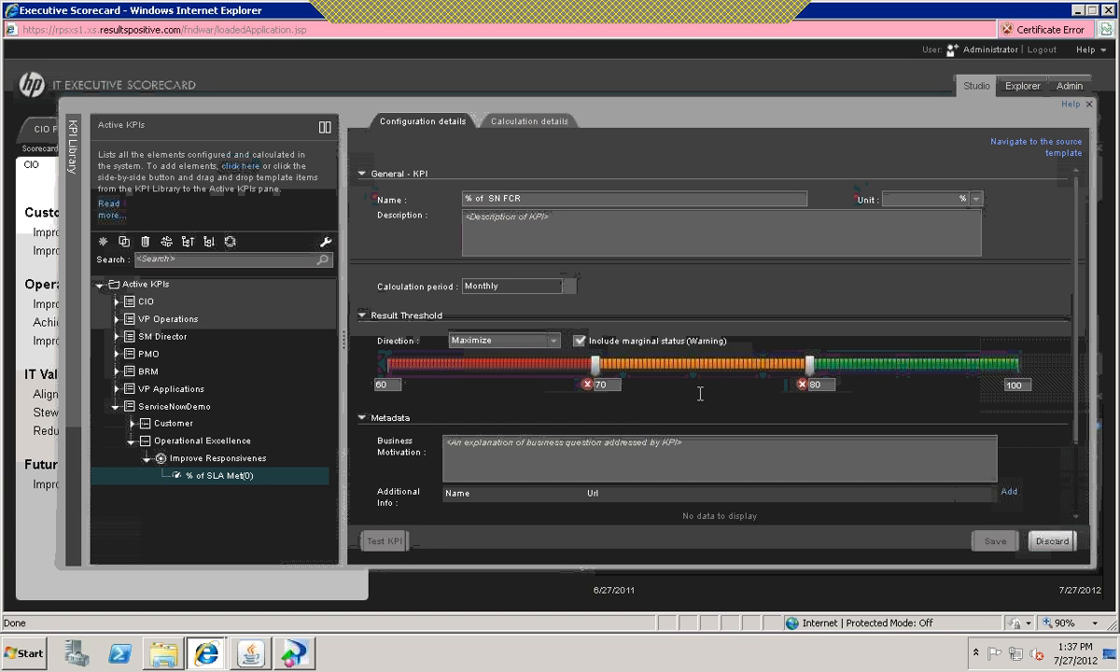
left_click(733, 400)
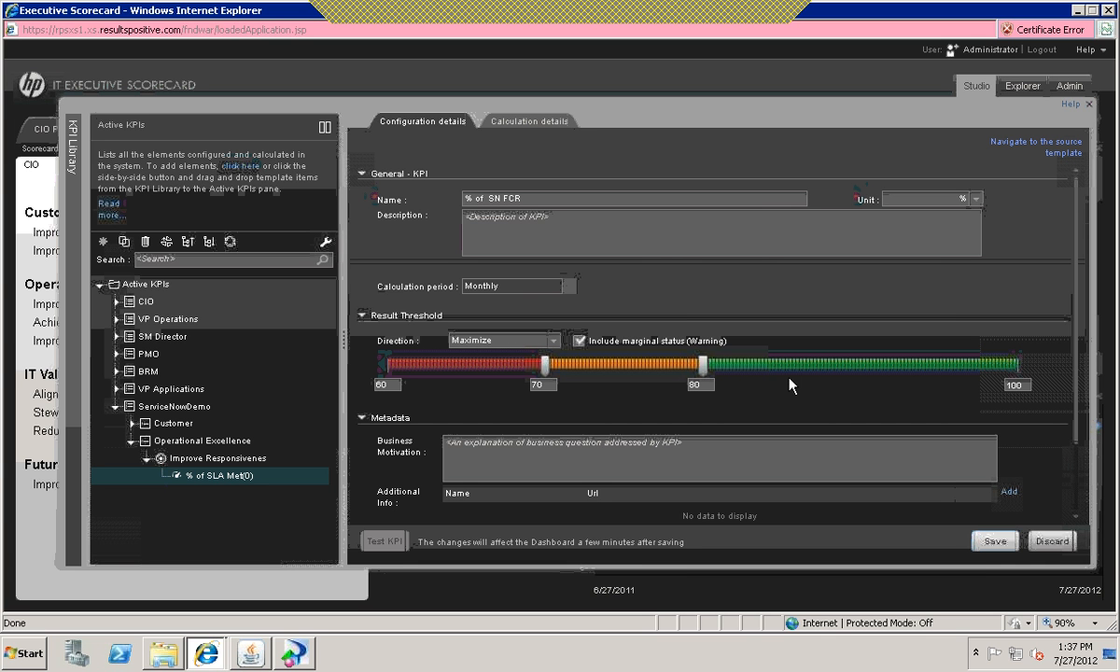
left_click(993, 543)
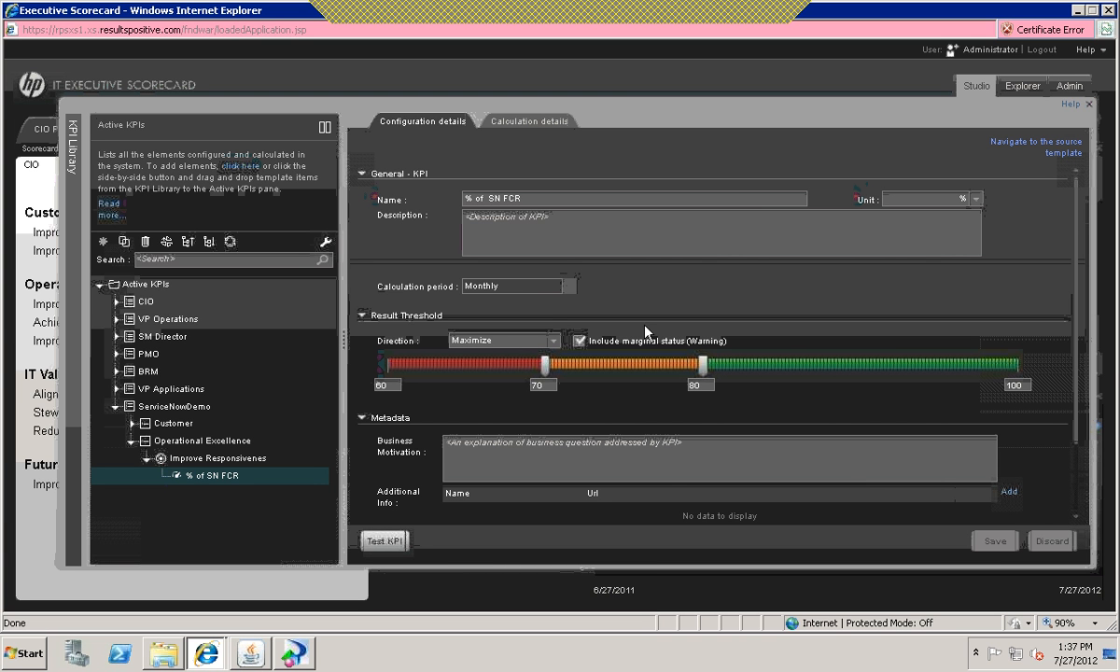
Step: Clear the copied formula of the % of SN FCR KPI in the Formula Builder and insert an empty PERCENTAGE function
left_click(523, 123)
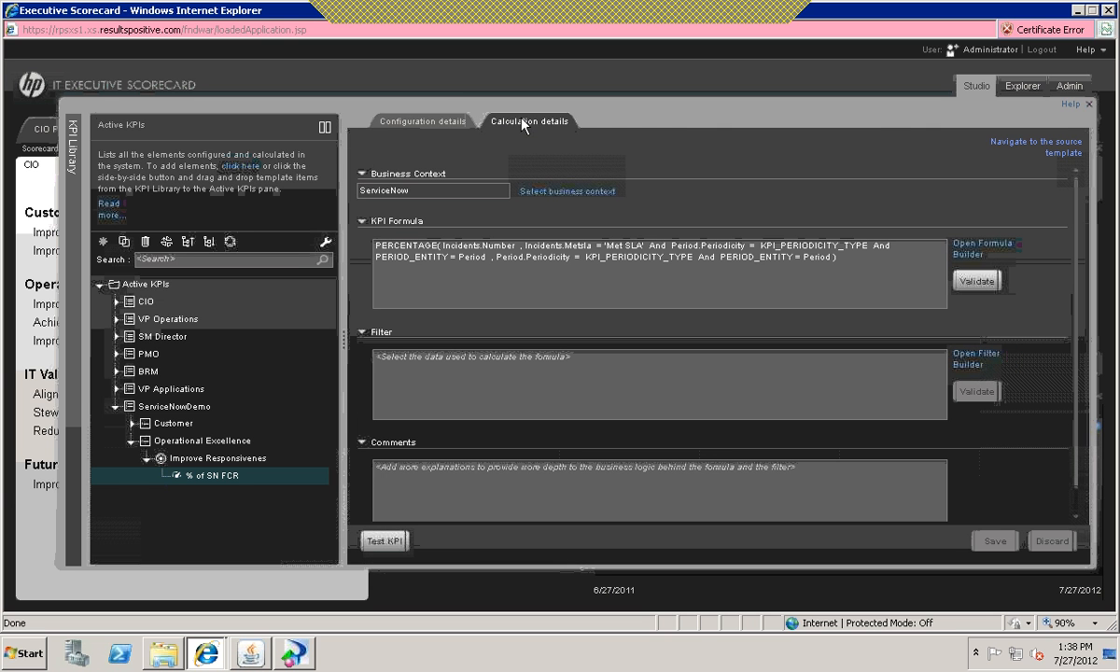
left_click(961, 251)
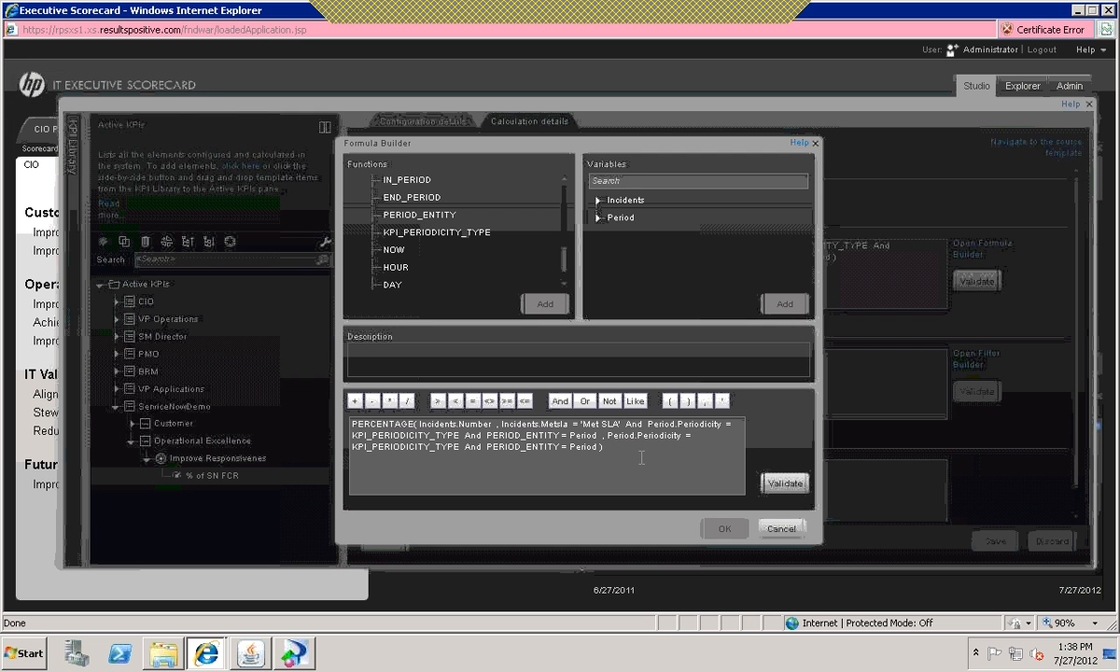
left_click_drag(603, 447, 364, 414)
key("Delete")
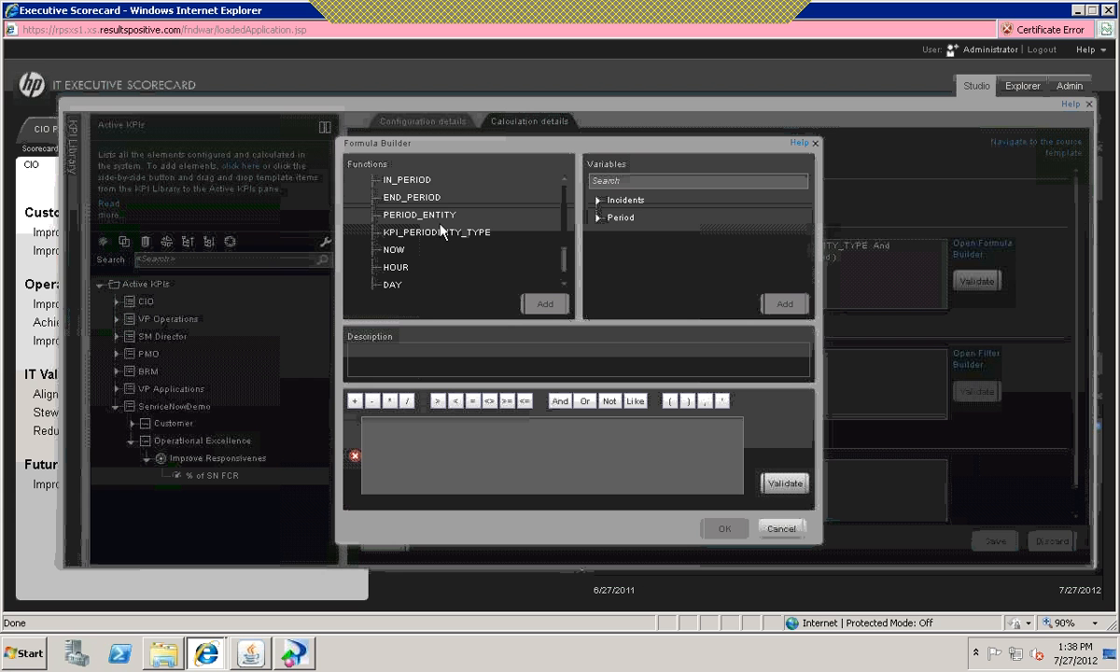
left_click_drag(564, 256, 563, 191)
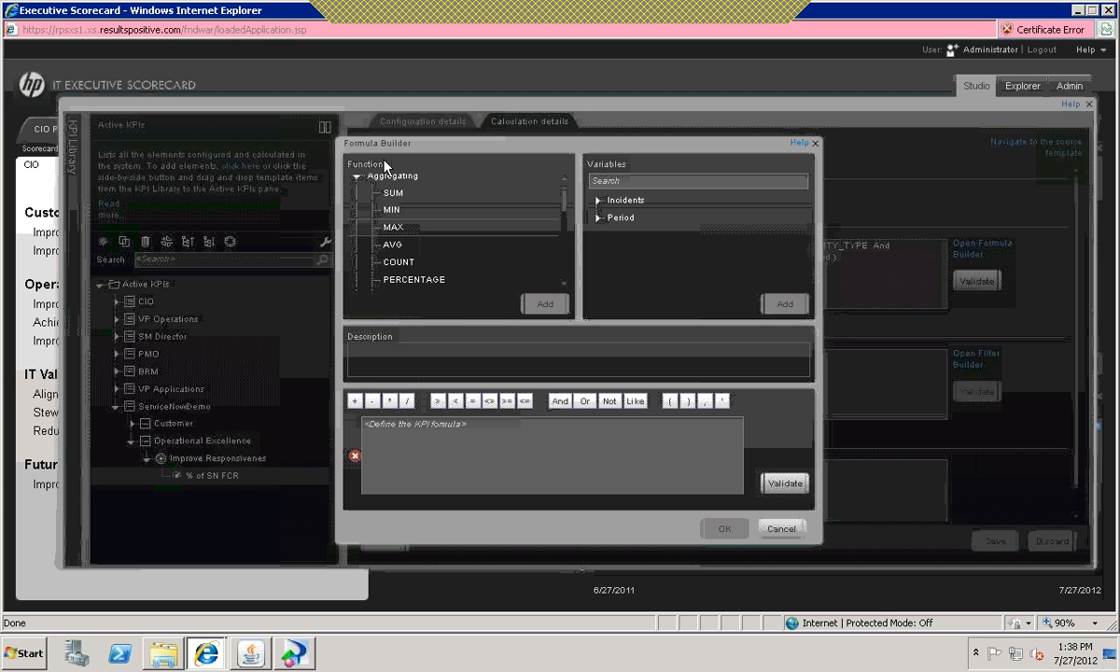
double_click(411, 280)
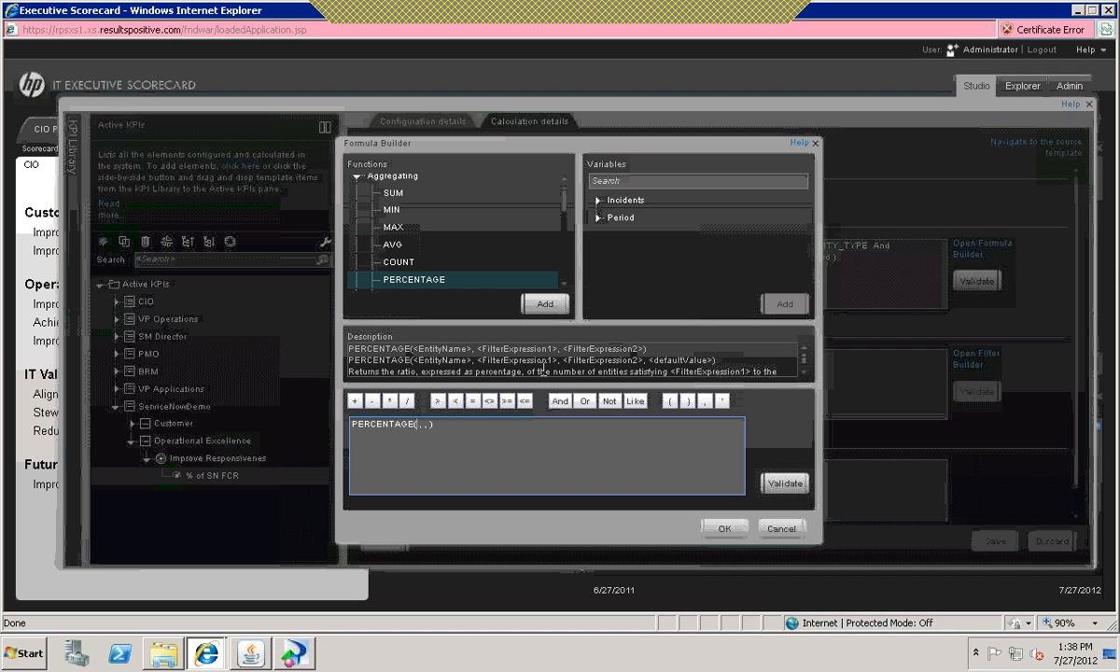
Step: Insert Incidents.Number as the first argument of the PERCENTAGE function
left_click(599, 202)
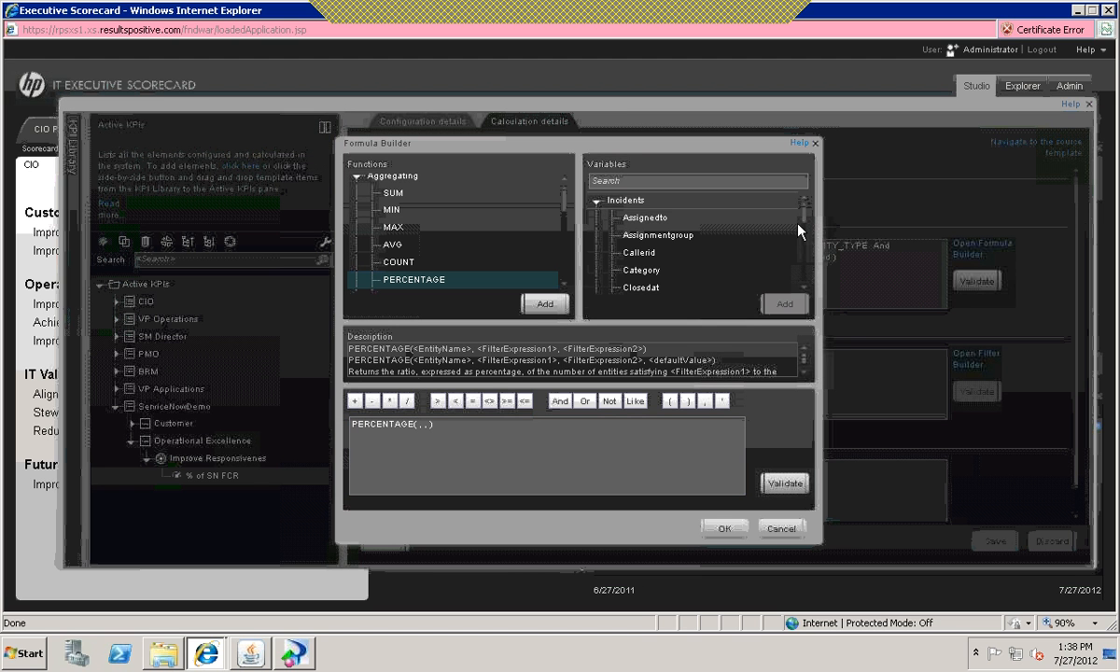
left_click_drag(802, 213, 805, 248)
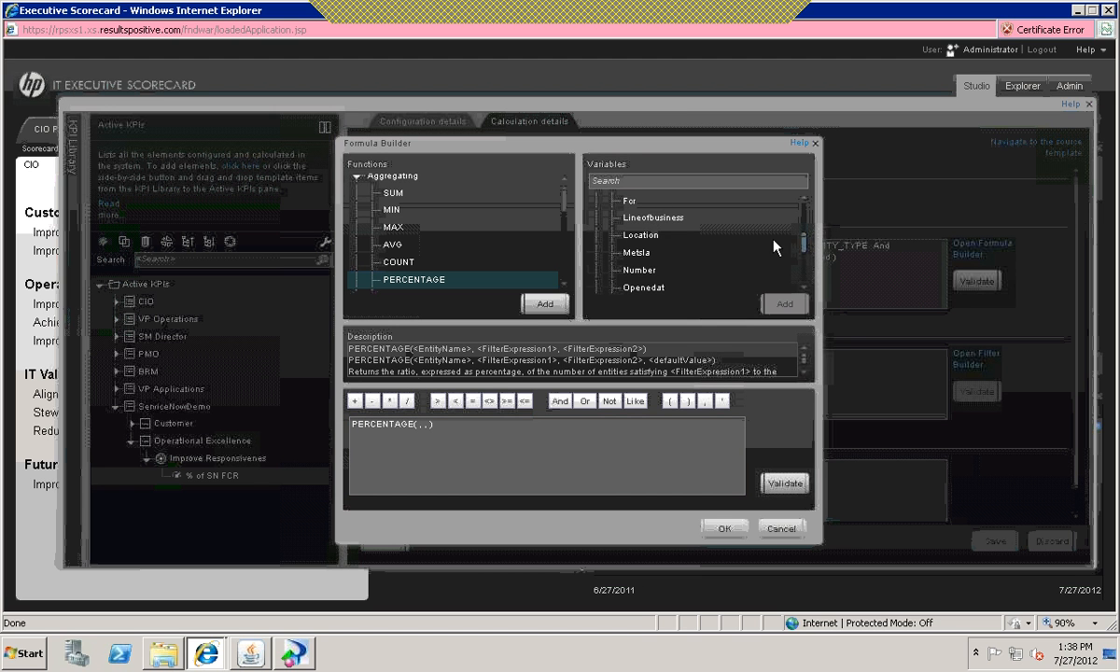
left_click(640, 270)
double_click(640, 271)
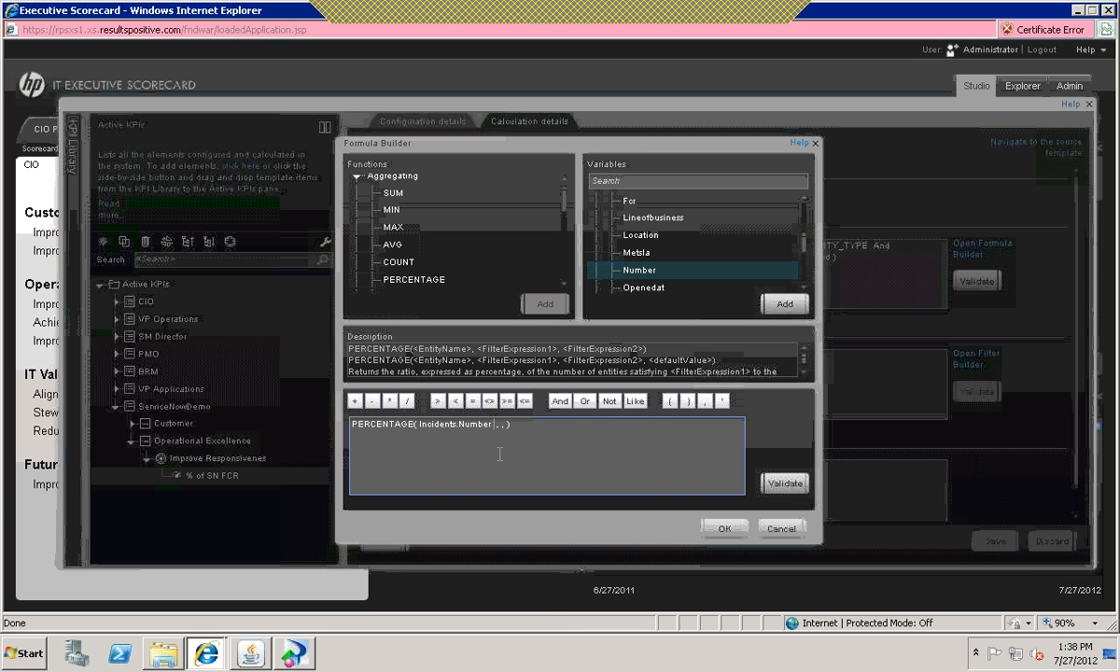
Step: Add the condition Incidents.Fcr = '1' as the second argument of the PERCENTAGE function
left_click(499, 426)
mouse_move(805, 245)
left_mouse_down()
mouse_move(805, 280)
mouse_move(804, 231)
left_mouse_up()
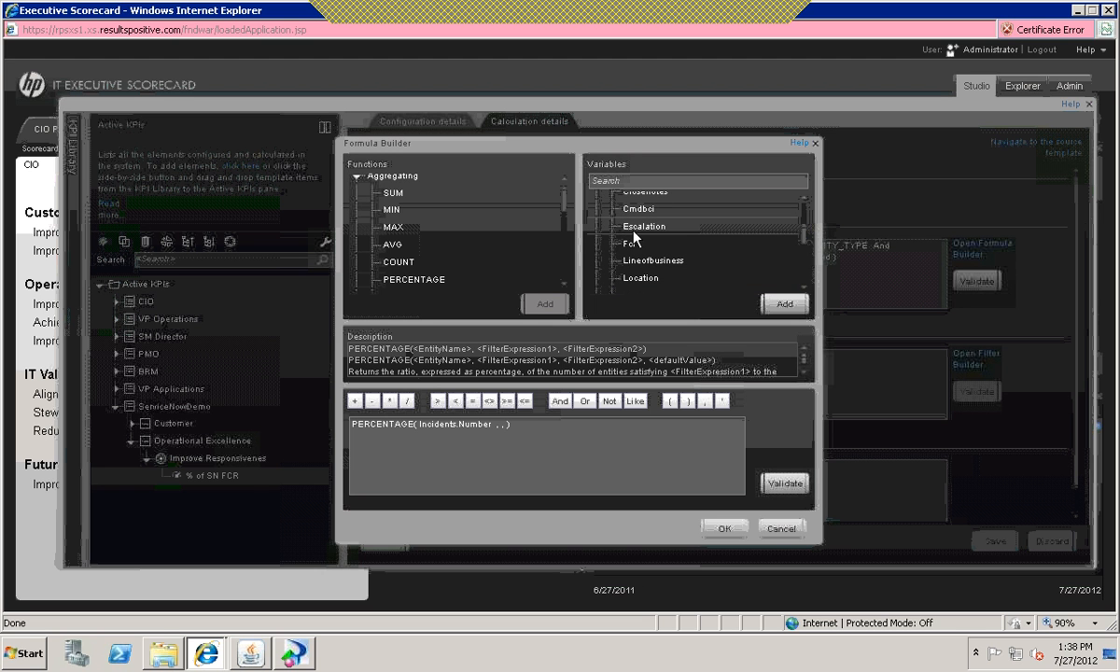
double_click(631, 243)
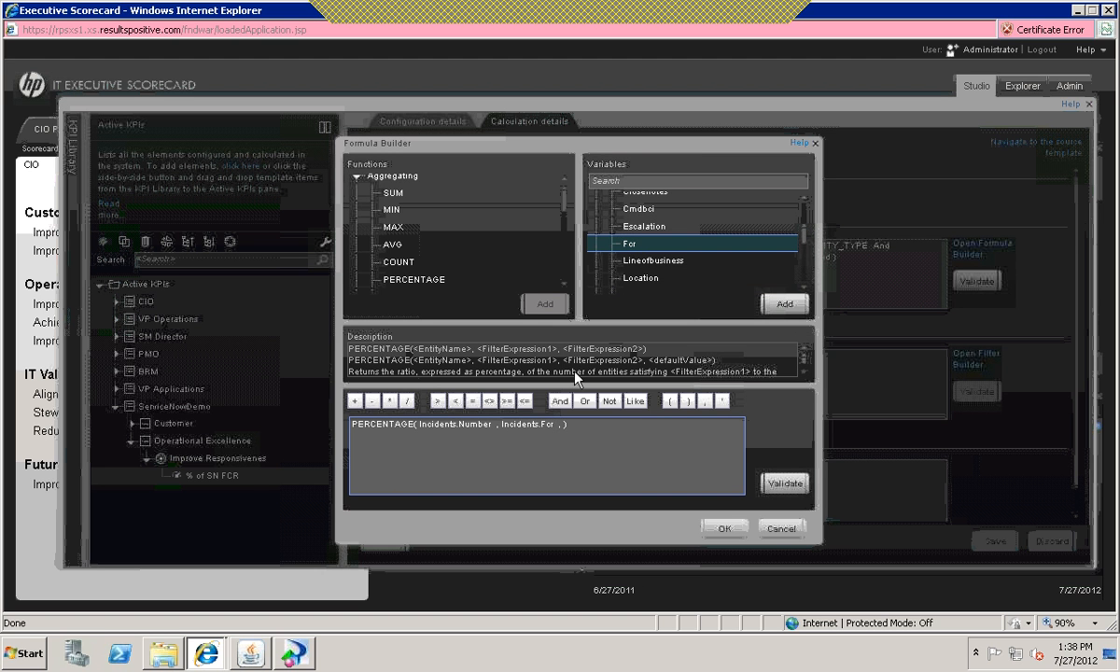
left_click(473, 402)
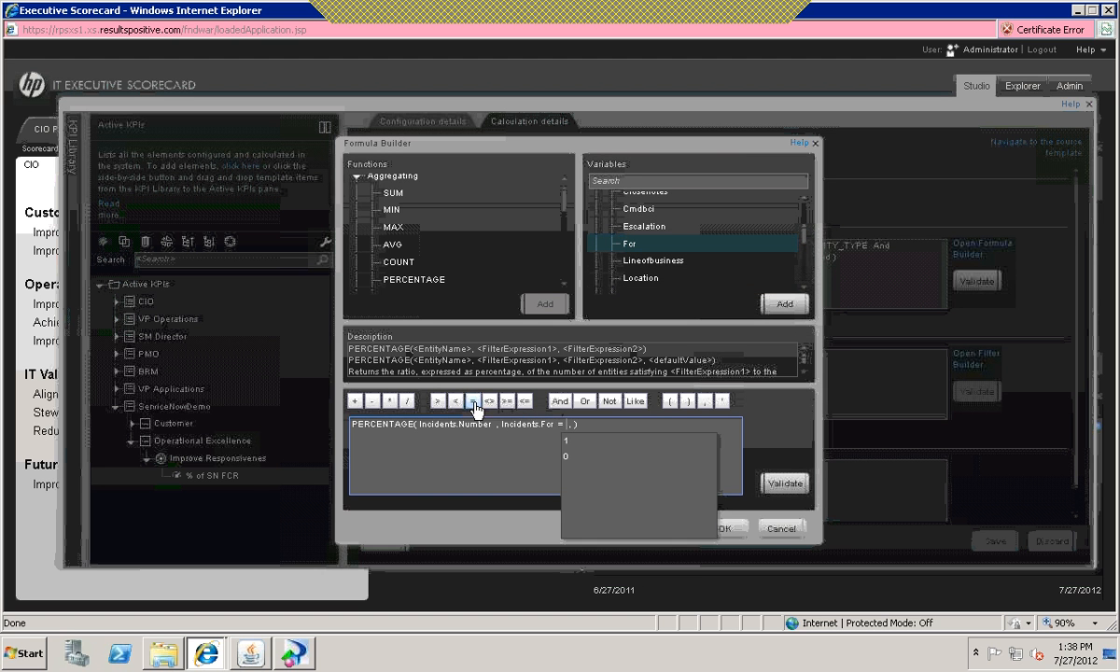
left_click(567, 440)
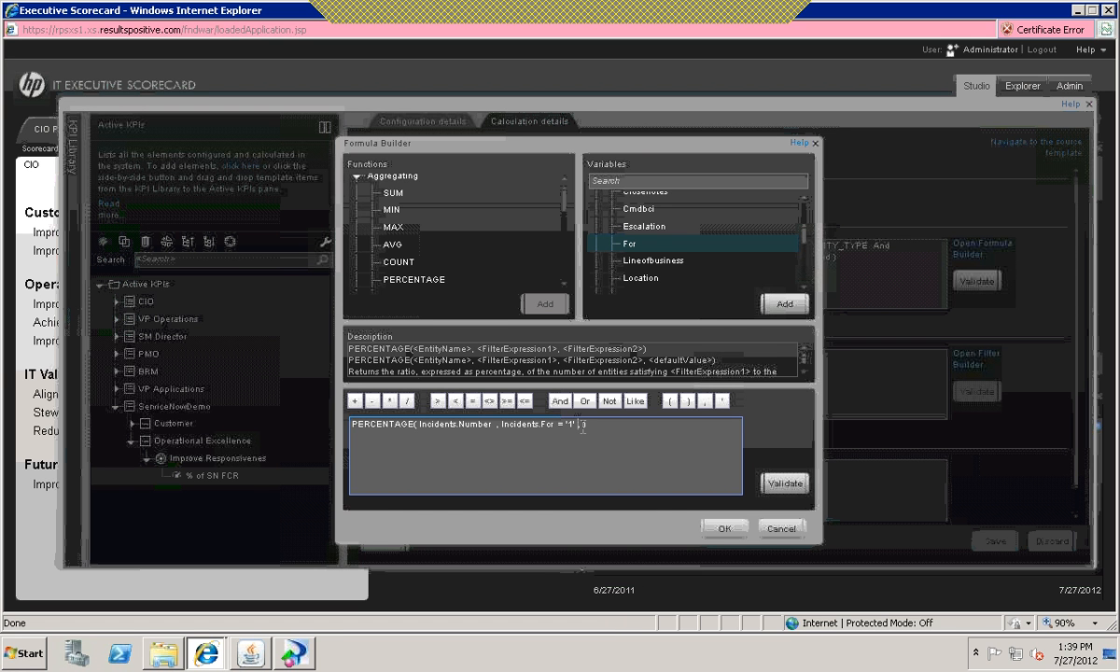
Step: Add an argument-separating comma after the Fcr condition and extend that condition with And Period.Periodicity before the comma
type(",")
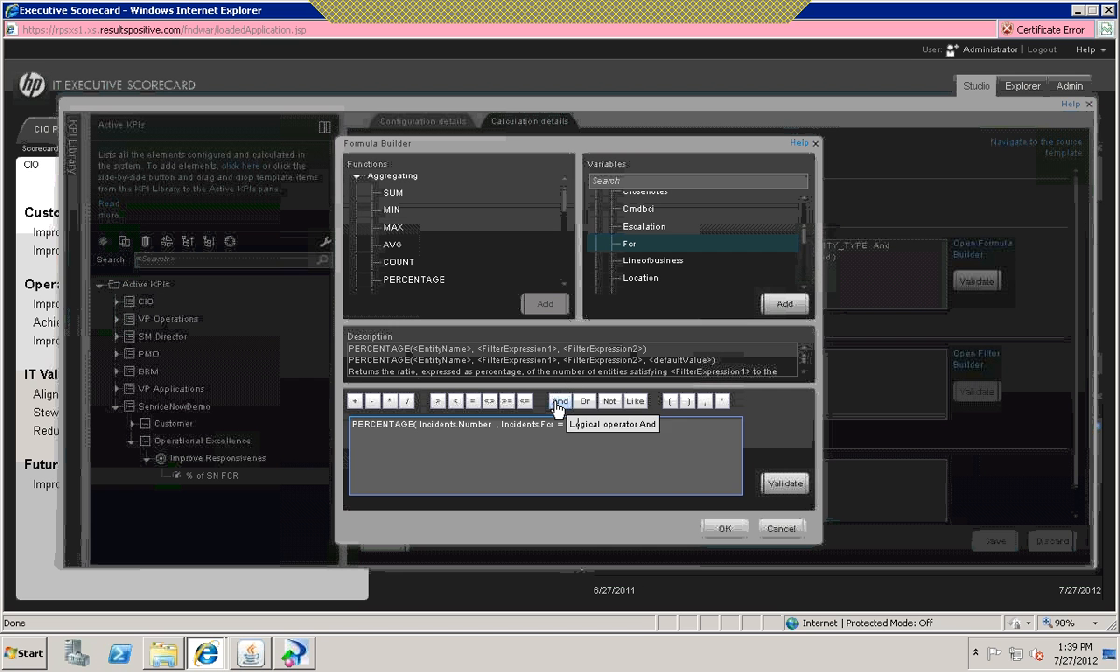
left_click(560, 402)
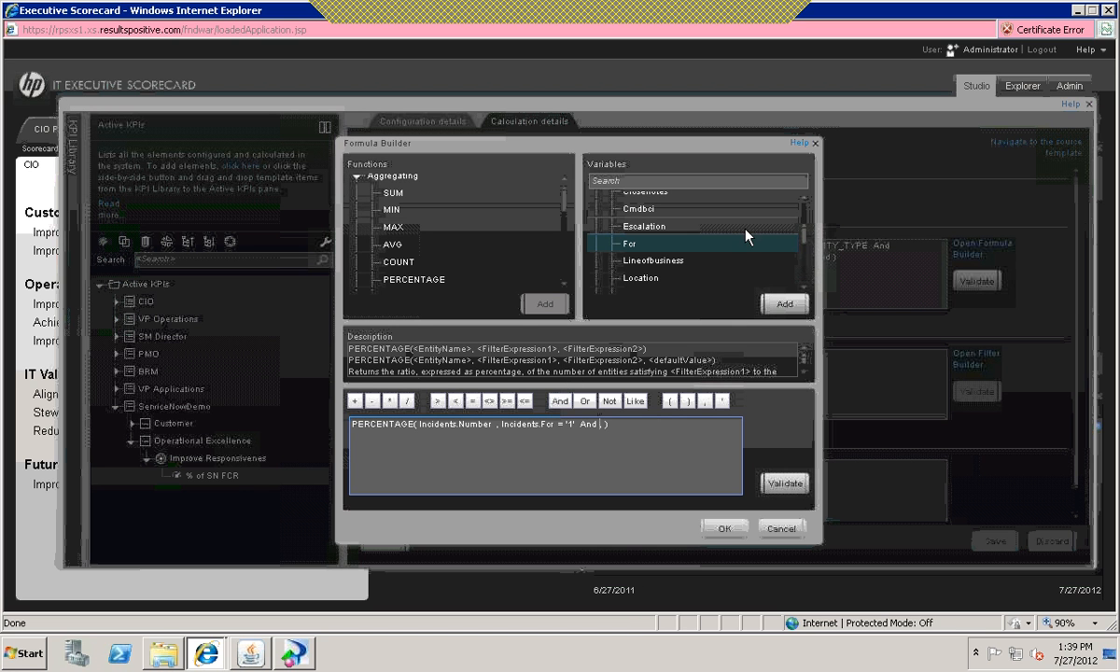
left_click_drag(802, 239, 801, 210)
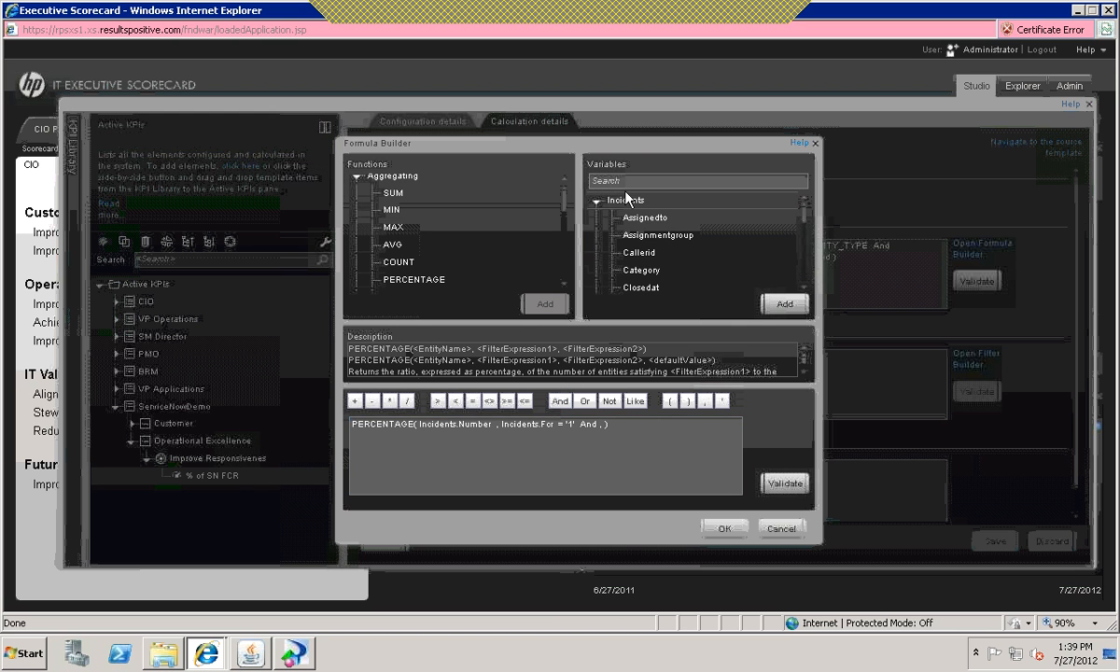
left_click(597, 202)
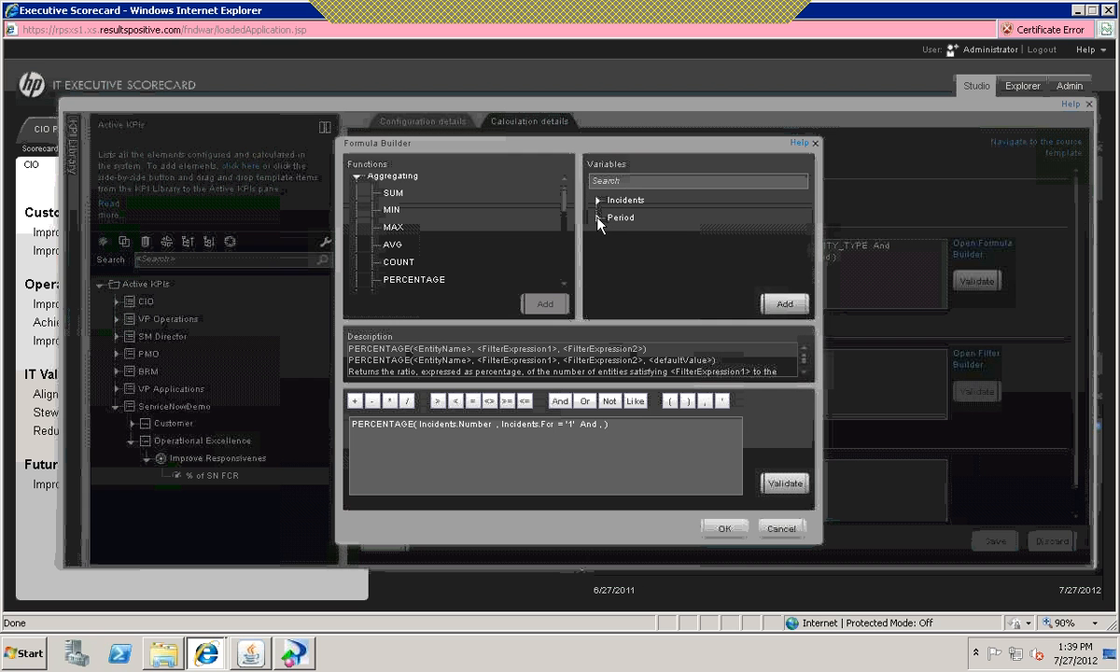
left_click(597, 219)
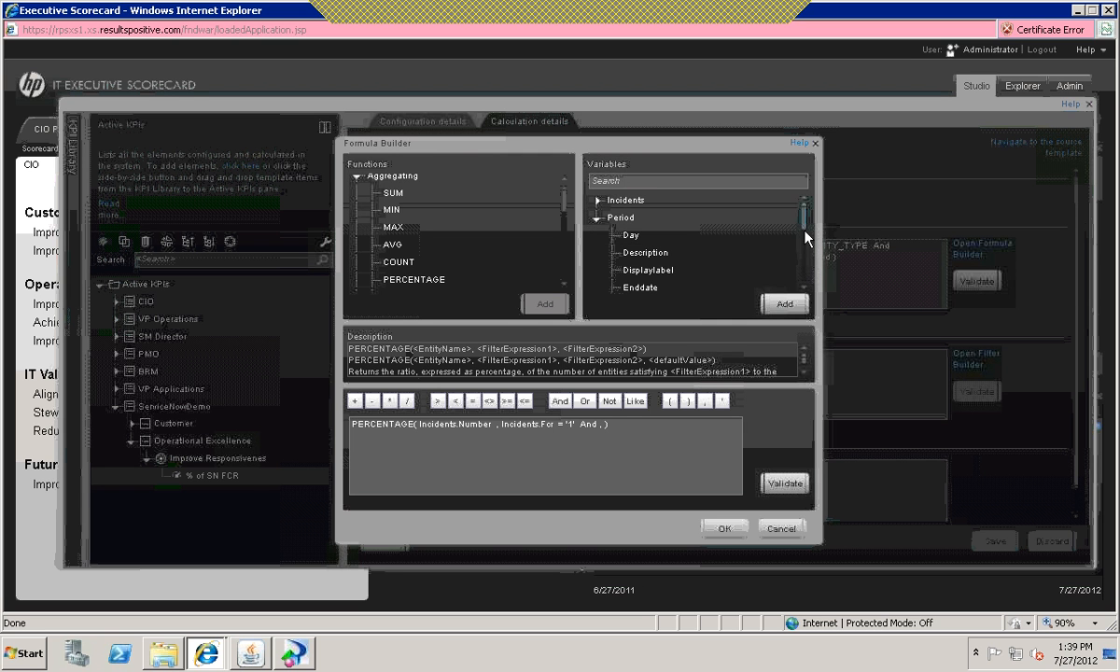
left_click_drag(806, 232, 808, 266)
left_click(643, 258)
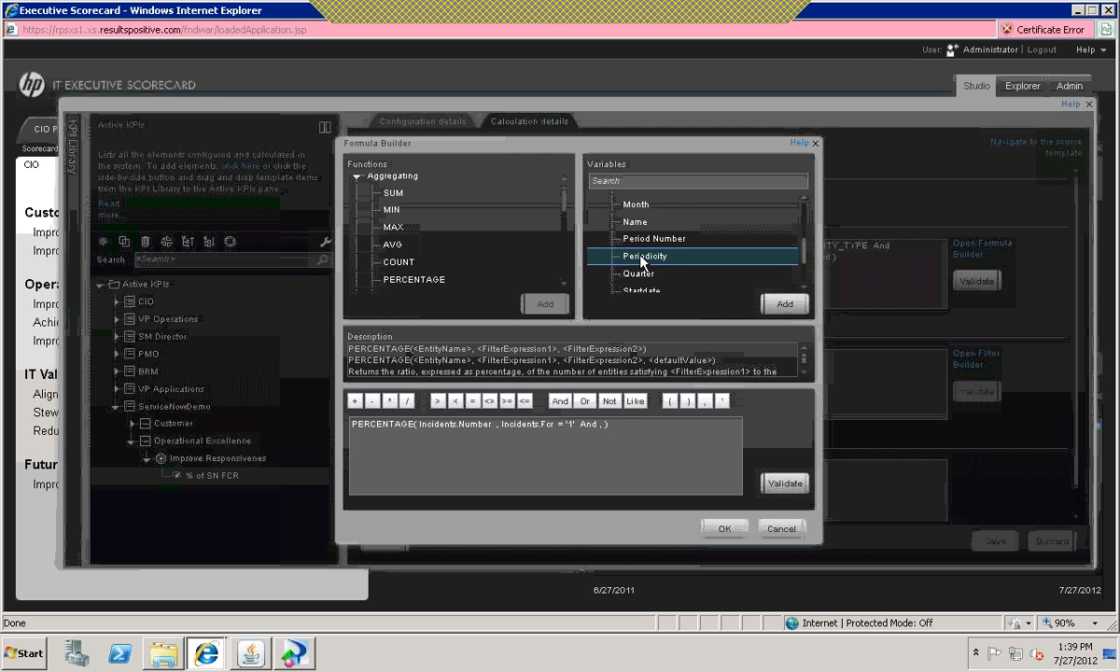
double_click(642, 257)
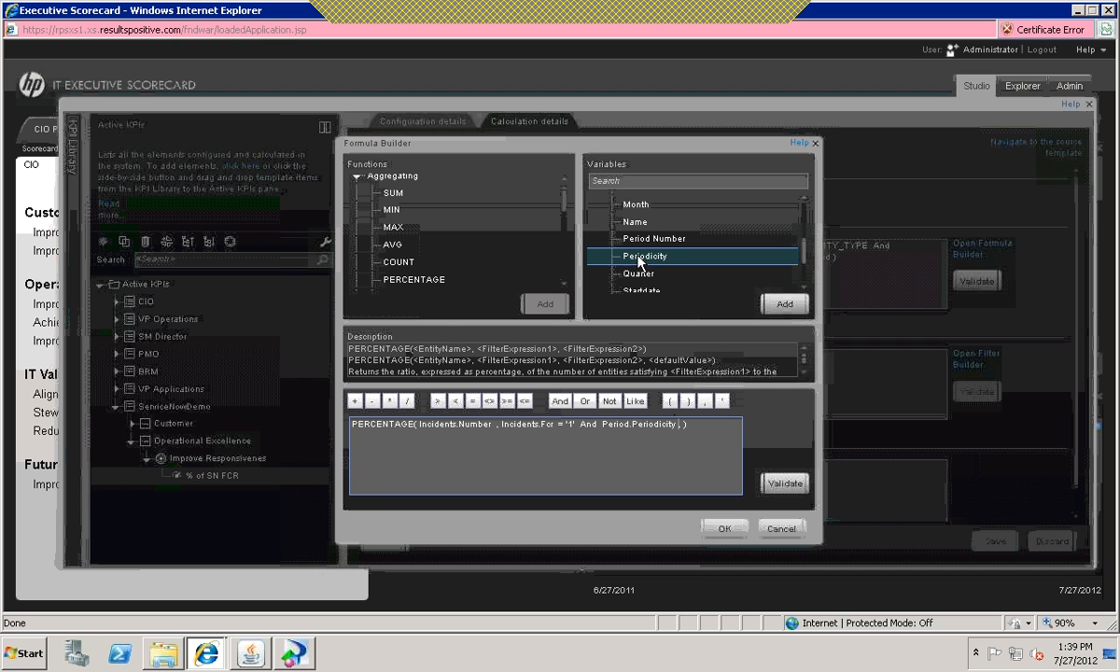
Step: Complete the periodicity condition in the formula as Period.Periodicity = 'MONTHLY'
left_click(472, 402)
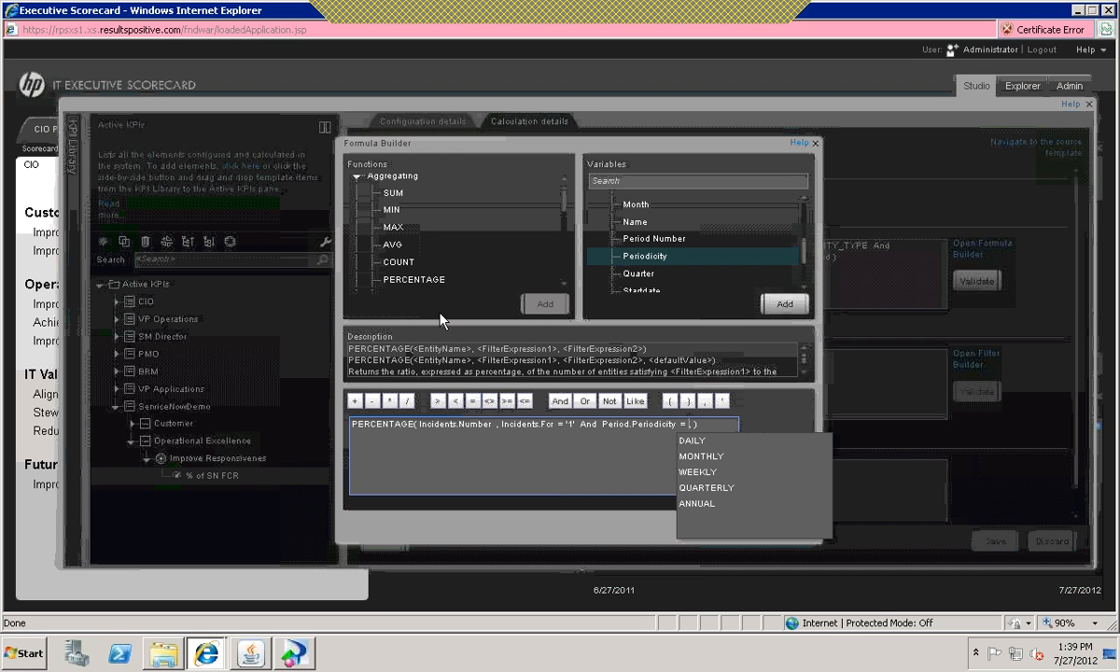
left_click_drag(563, 203, 564, 179)
left_click(688, 424)
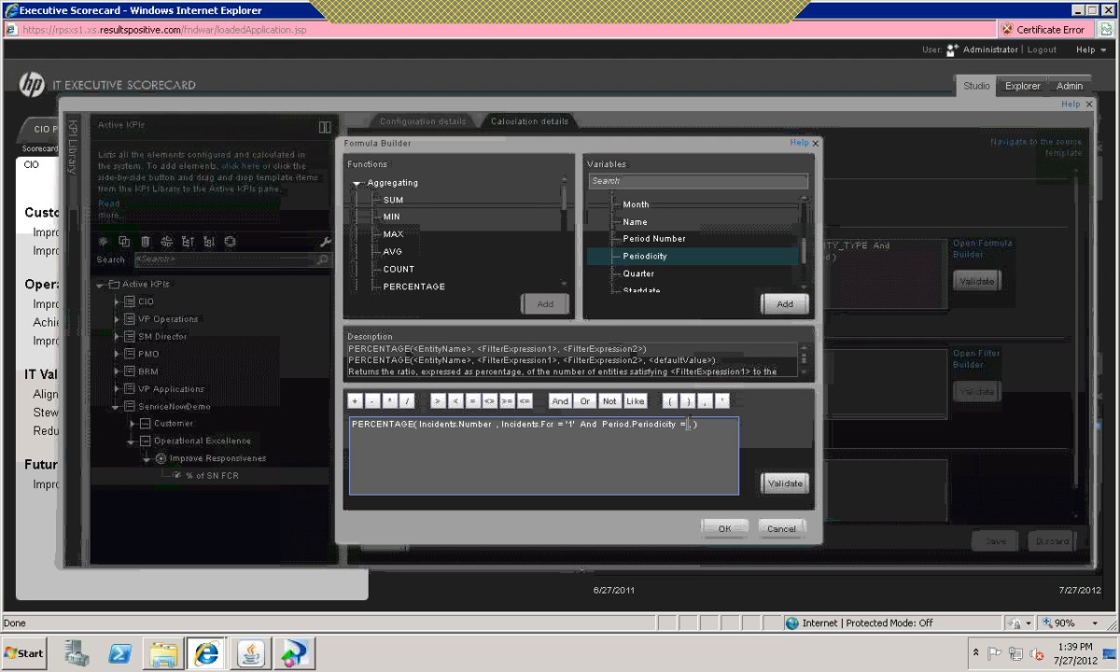
key("BackSpace")
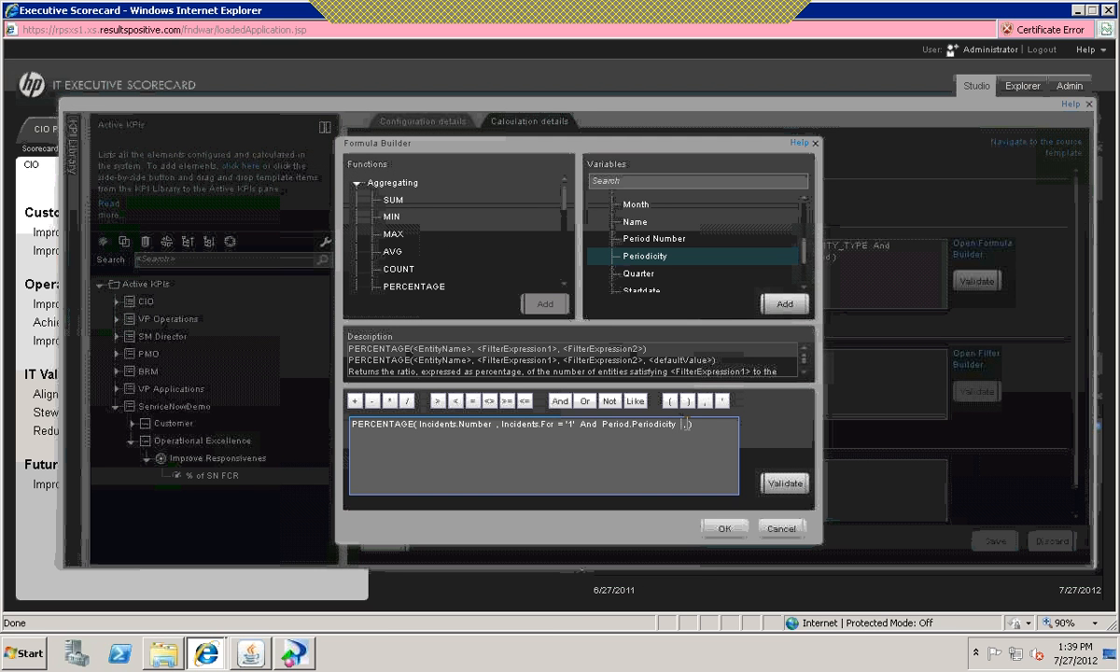
left_click(474, 403)
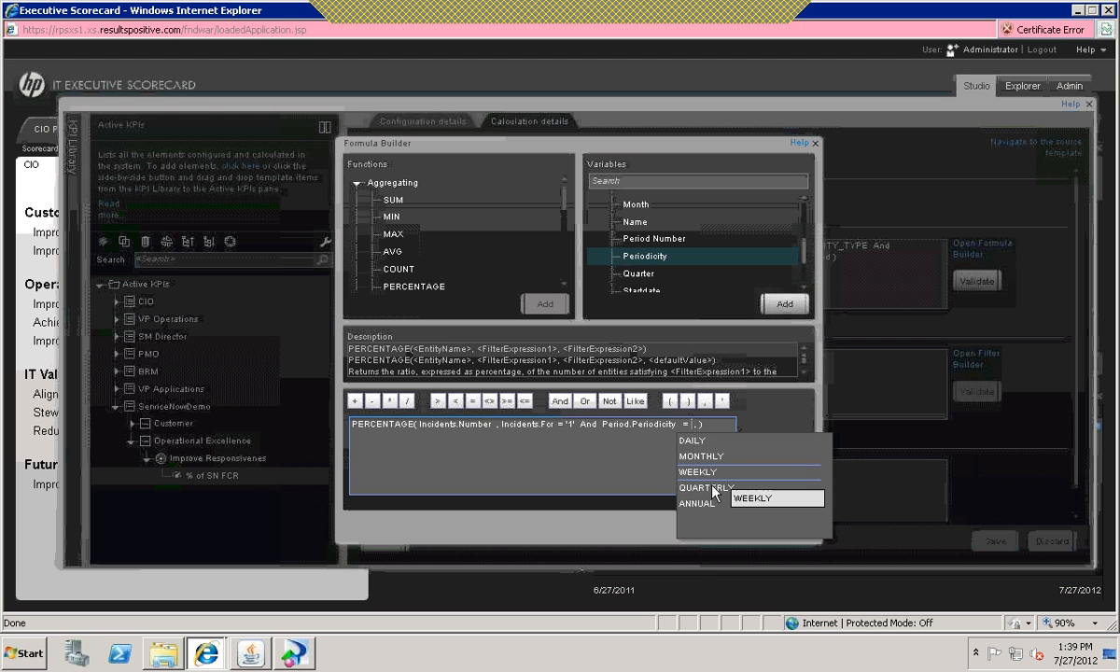
left_click(711, 457)
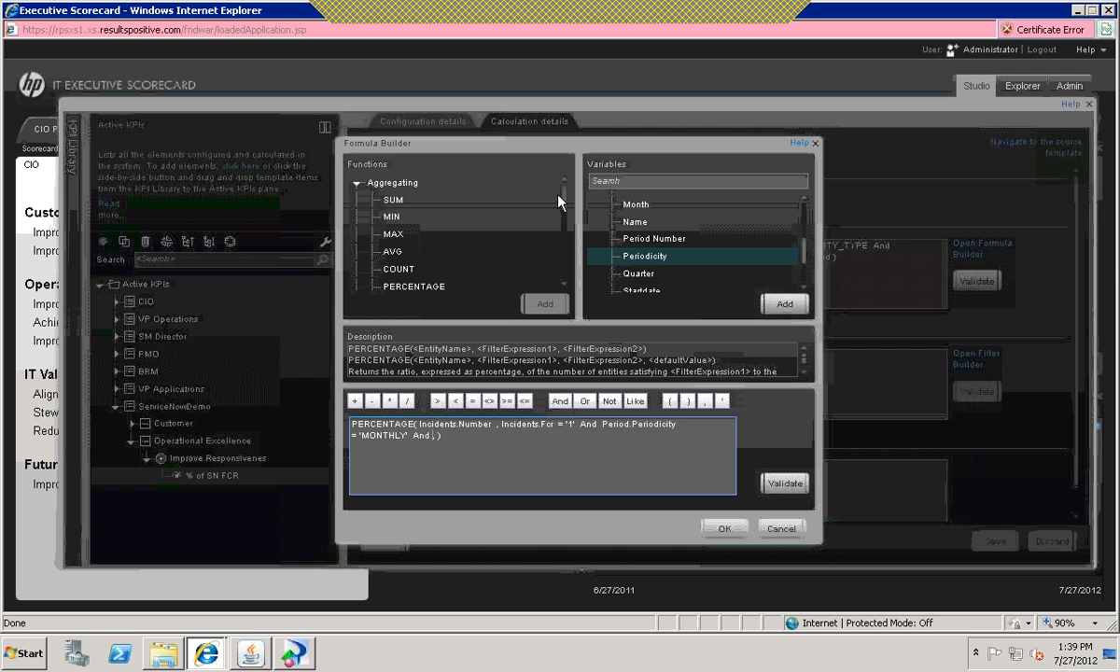
Step: Extend the PERCENTAGE function's second argument with And PERIOD_ENTITY = Period
left_click_drag(565, 202, 567, 269)
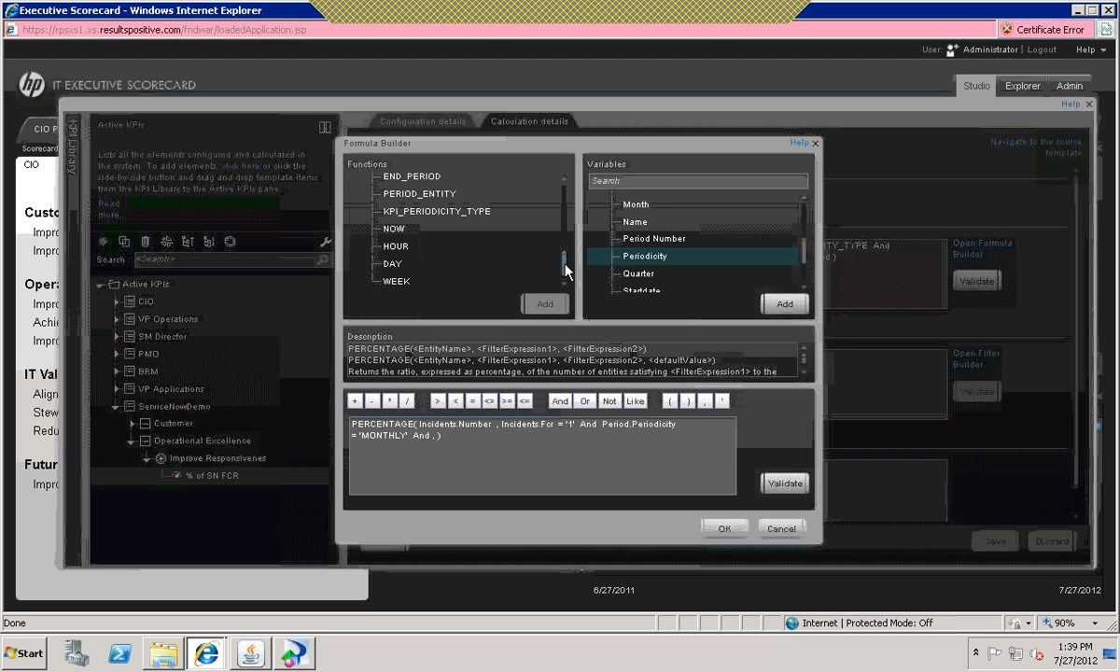
double_click(411, 193)
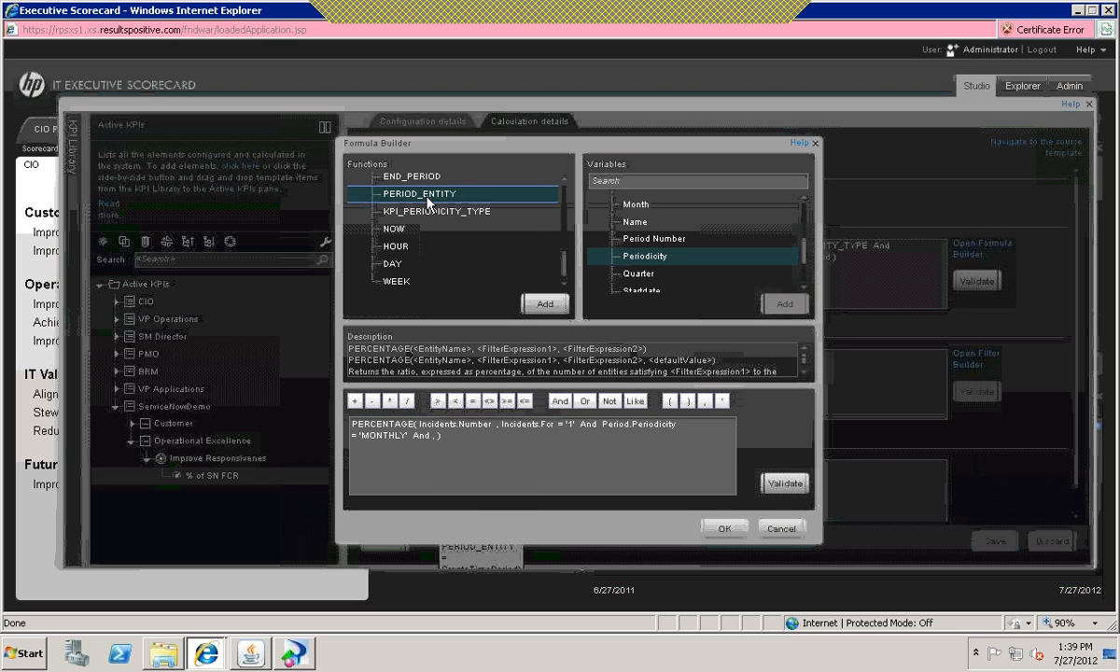
left_click(512, 439)
type("=")
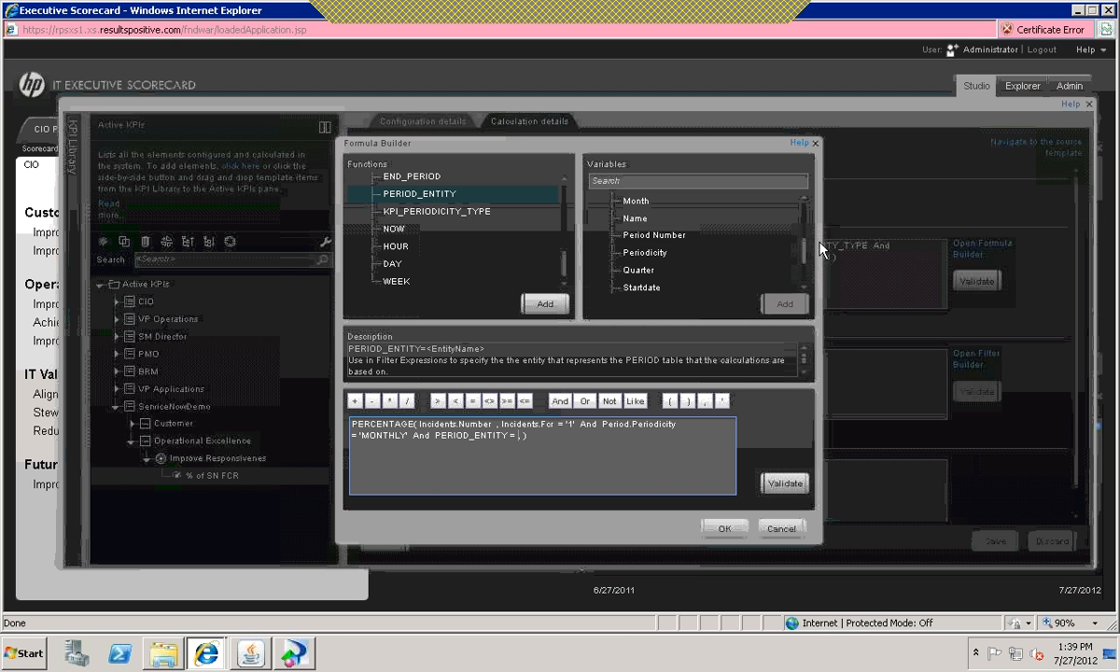
left_click_drag(805, 244, 803, 214)
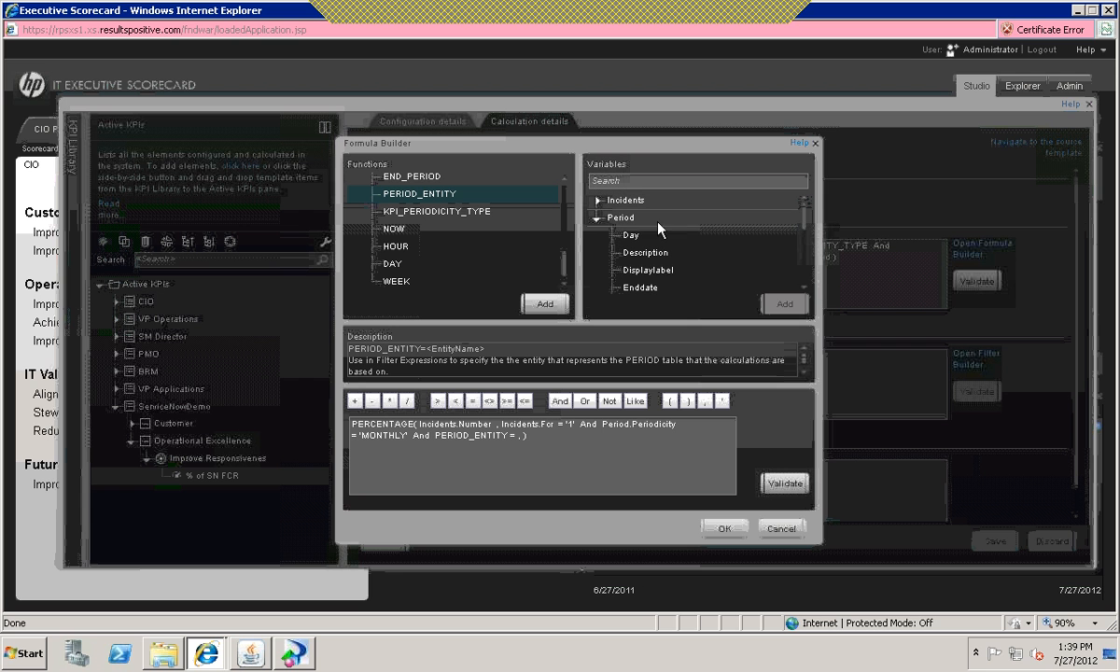
left_click(624, 219)
Step: Copy Period.Periodicity = 'MONTHLY' And PERIOD_ENTITY = Period into the PERCENTAGE function as its third argument
left_click_drag(624, 218, 546, 443)
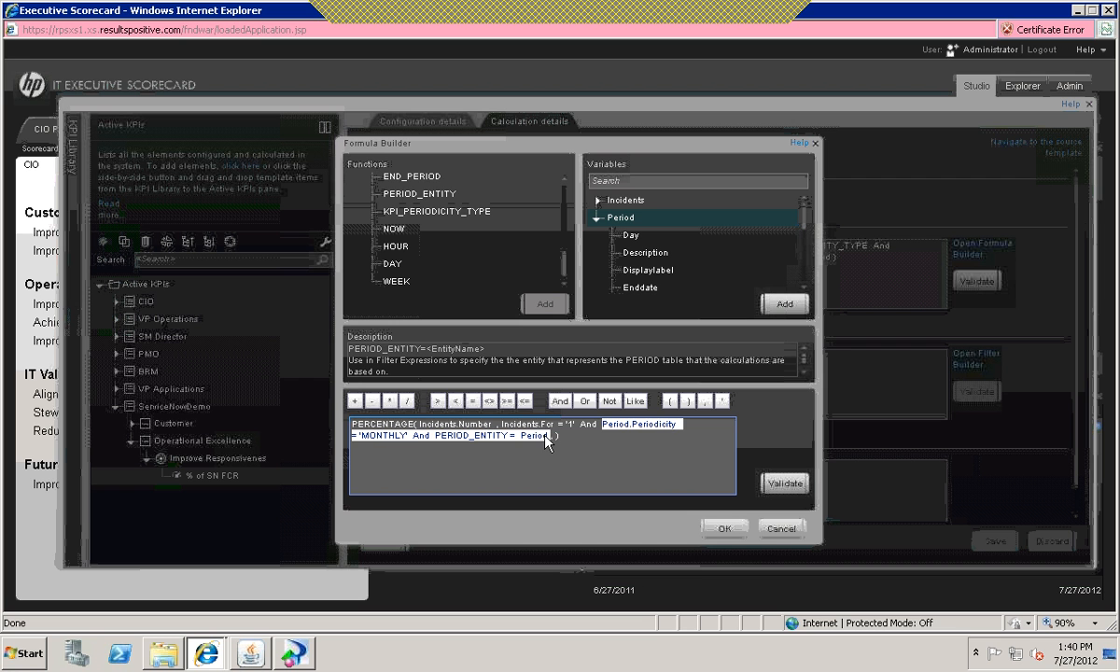
left_click(557, 439)
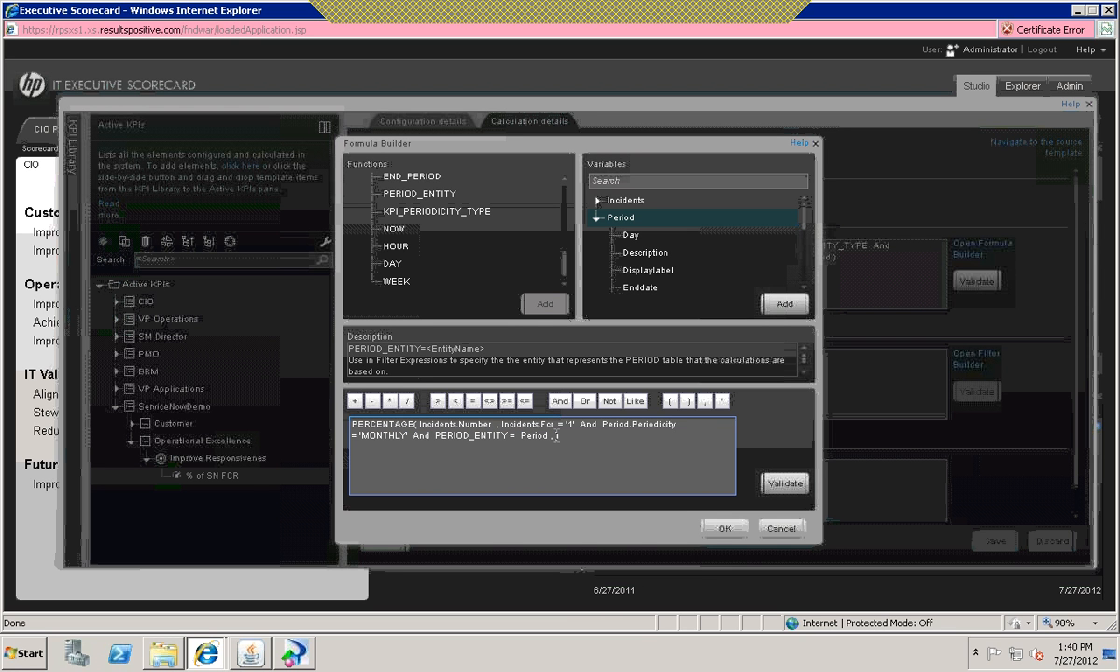
type("Period.Periodicity = 'MONTHLY' And PERIOD_ENTITY = Period")
left_click(556, 437)
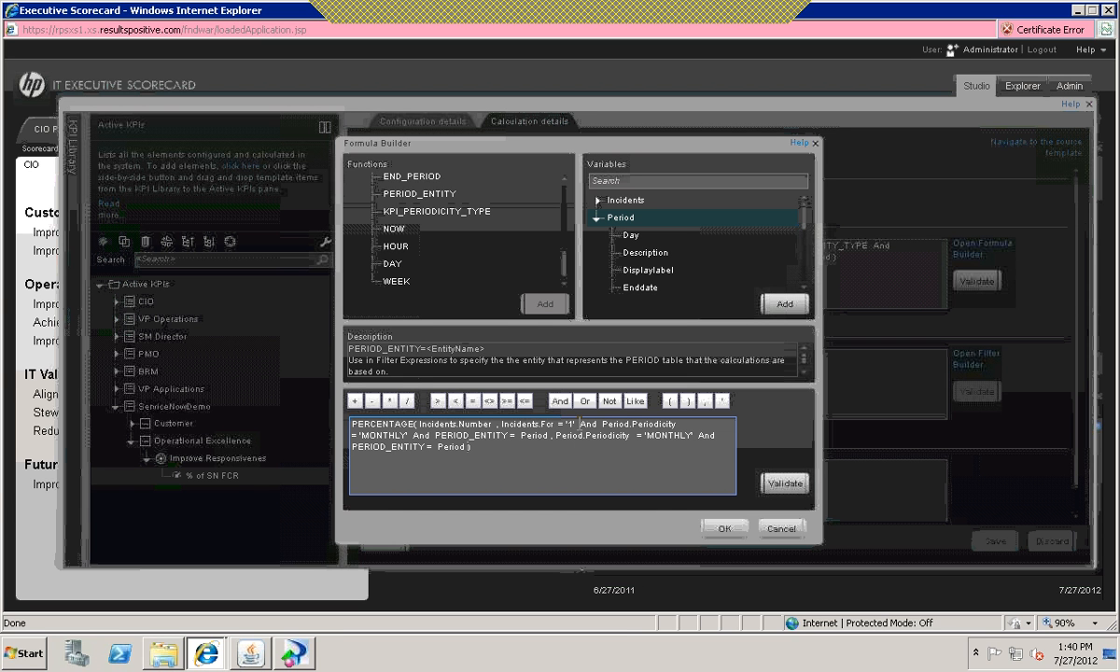
double_click(537, 424)
left_click_drag(465, 447, 446, 448)
left_click(520, 452)
Step: Validate the finished PERCENTAGE formula, accept it and save the % of SN FCR KPI
left_click(783, 483)
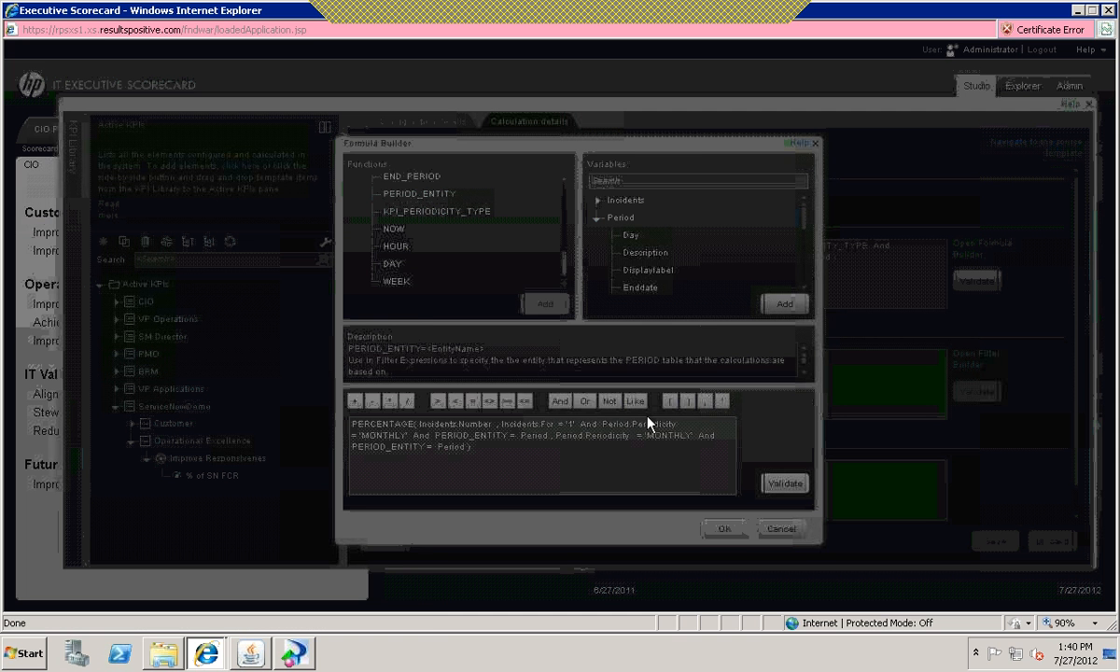
left_click(671, 386)
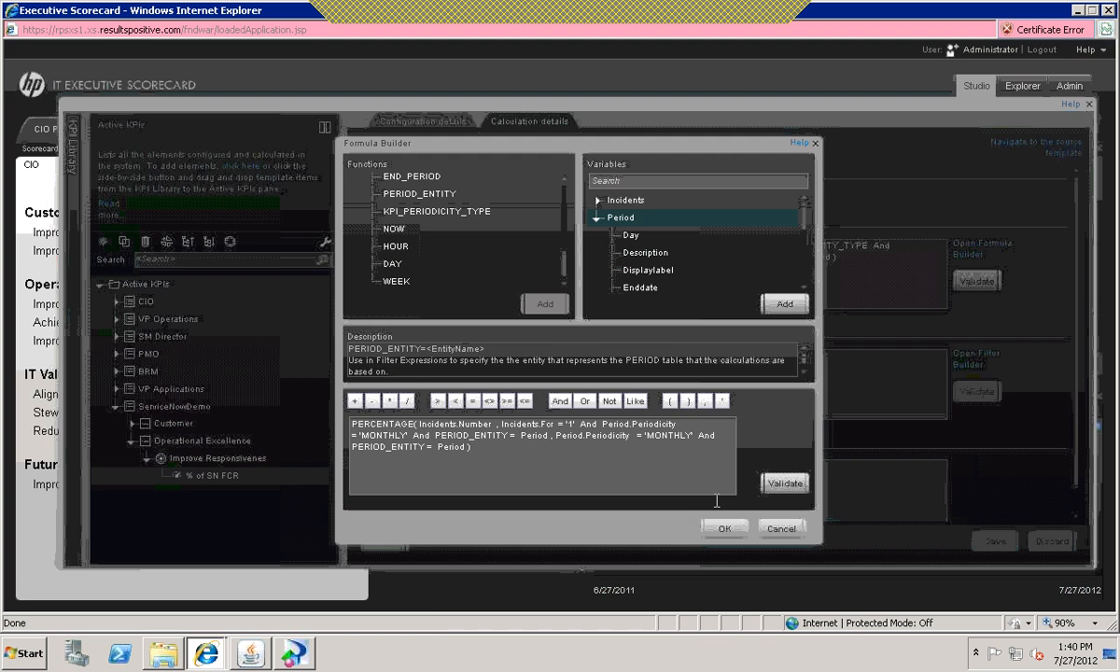
left_click(724, 529)
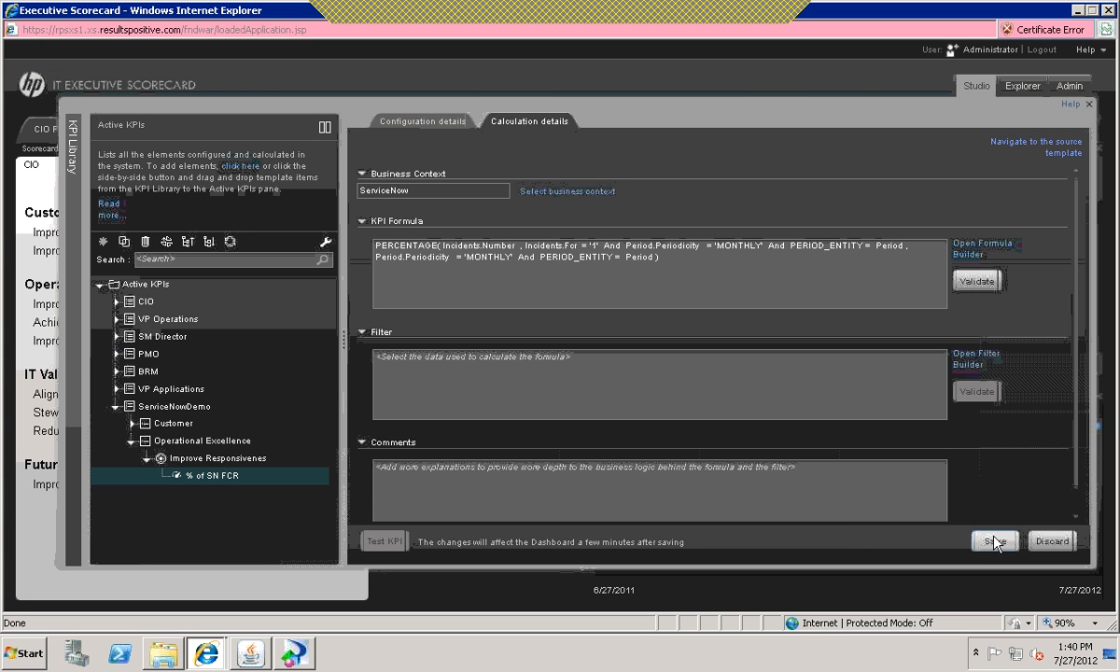
left_click(996, 542)
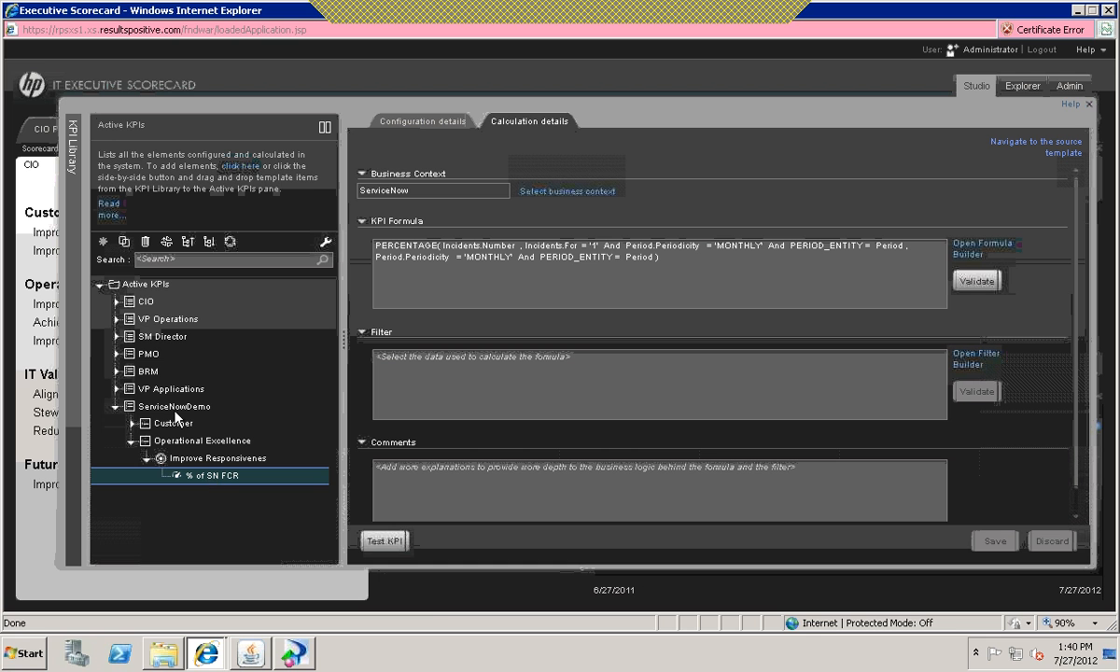
Step: Open the recalculation settings from the % of SN FCR KPI and choose the ServiceNow universe with start date 1/1/2012
right_click(222, 477)
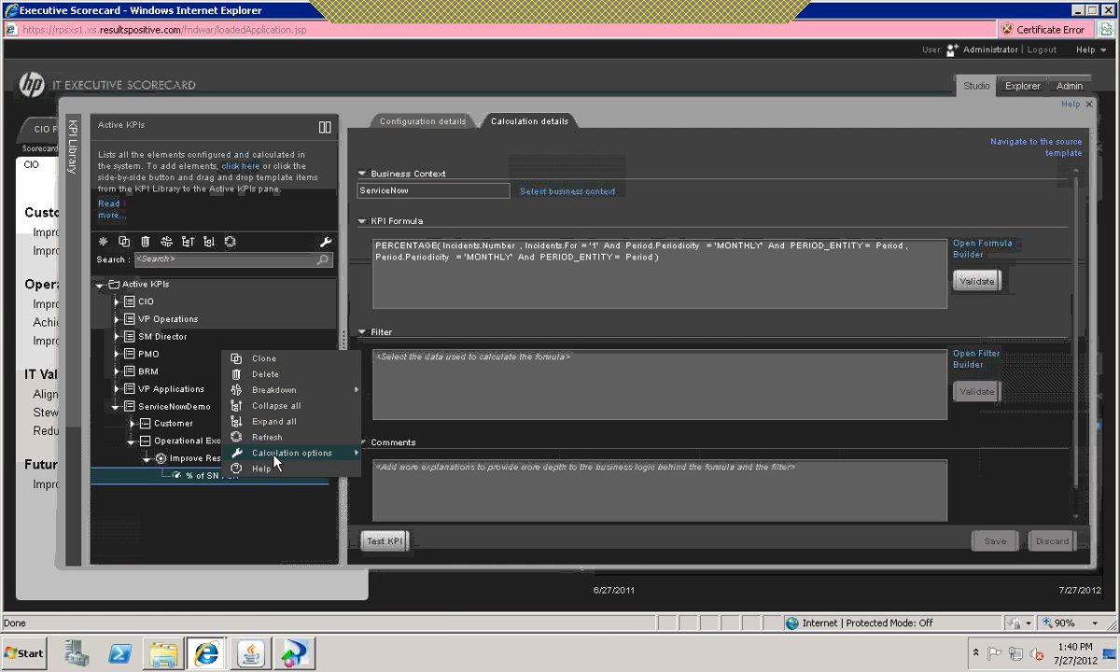
mouse_move(277, 458)
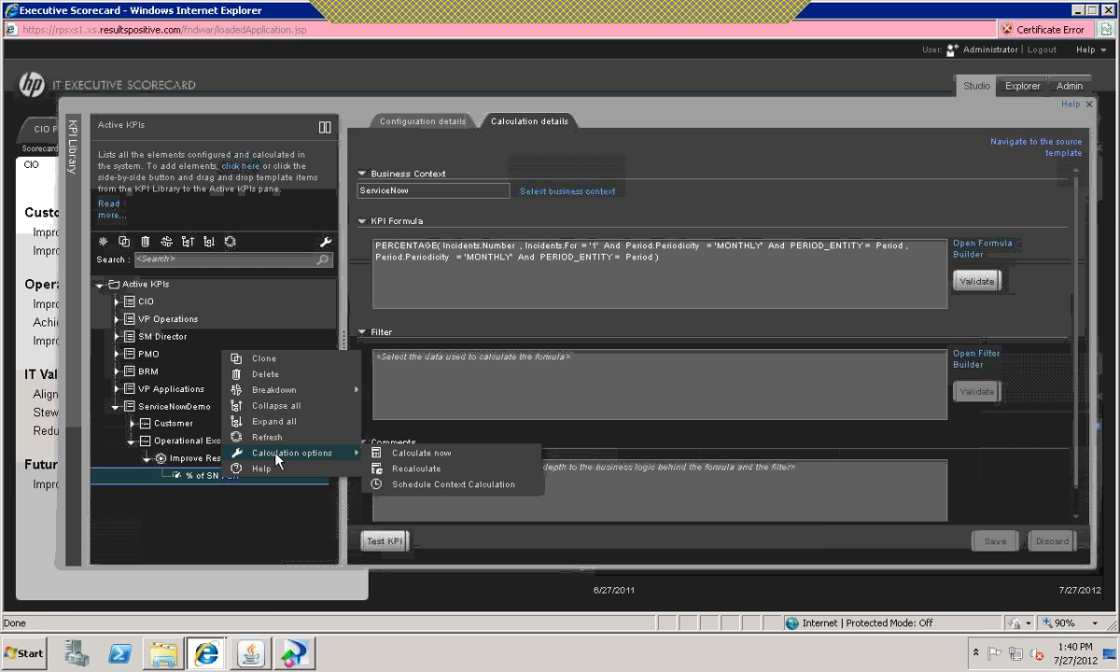
left_click(405, 467)
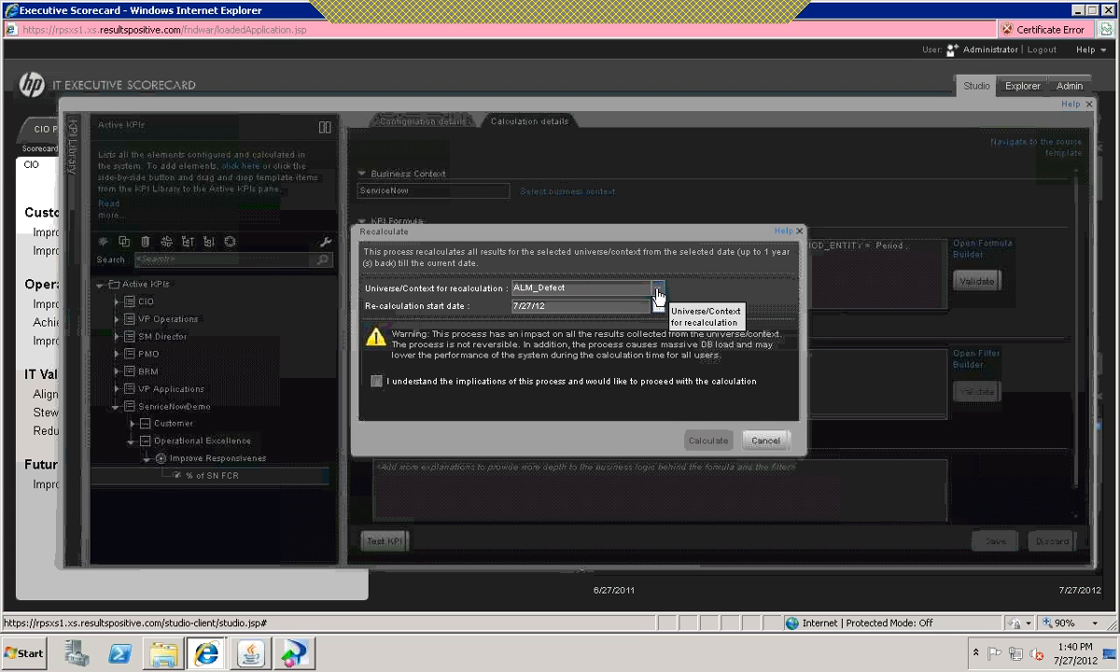
left_click(658, 292)
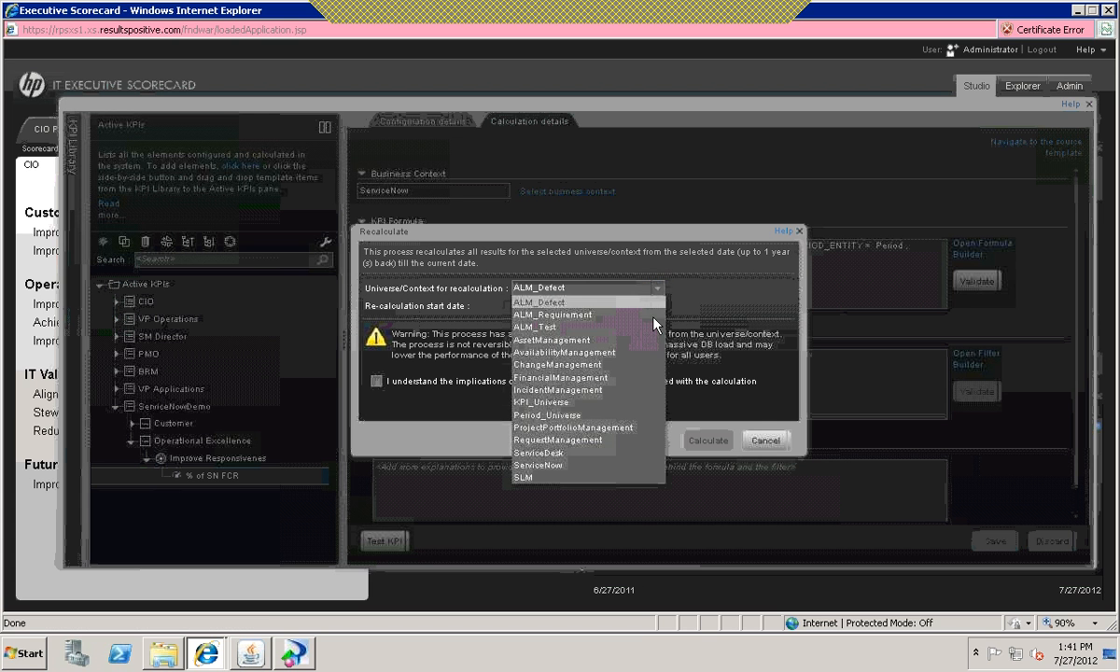
left_click(560, 465)
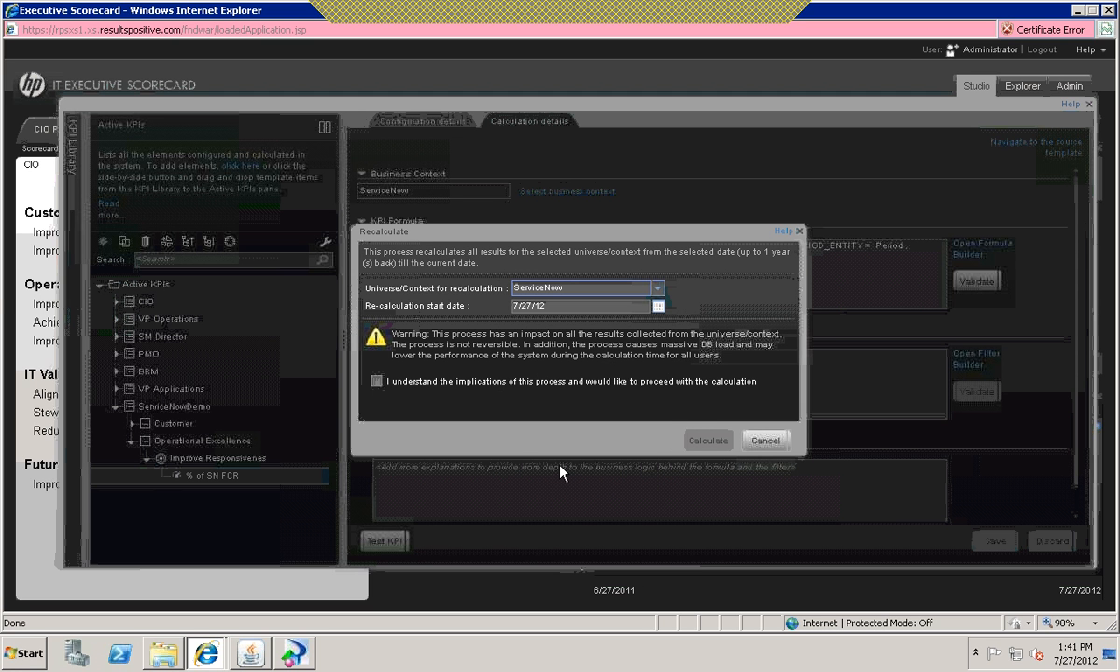
key("Tab")
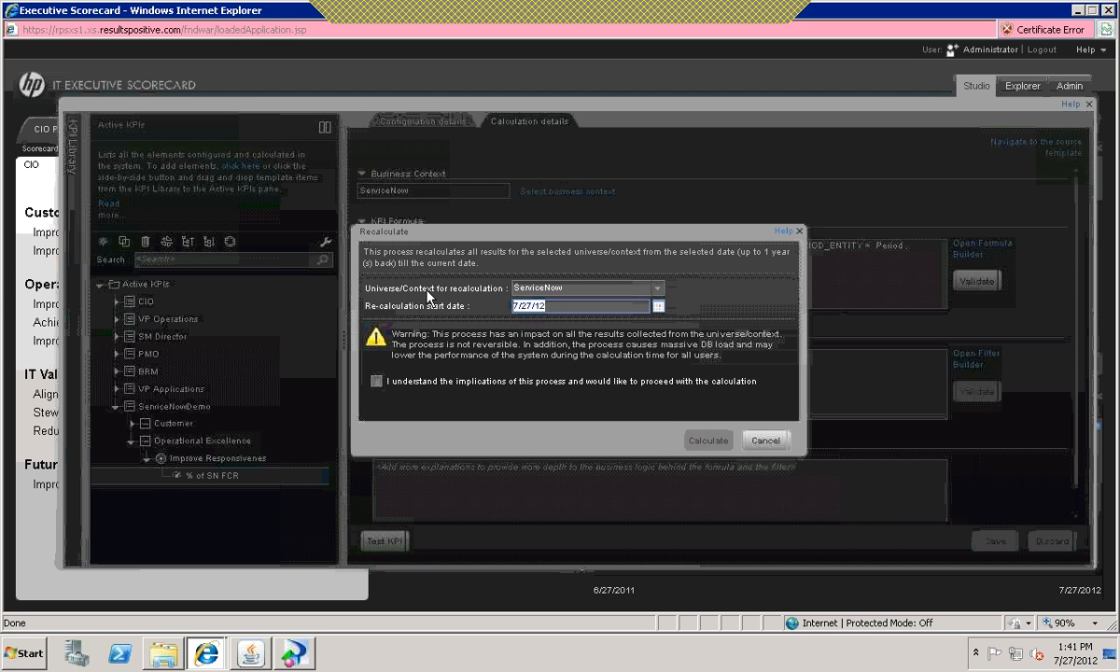
type("1/1/2012")
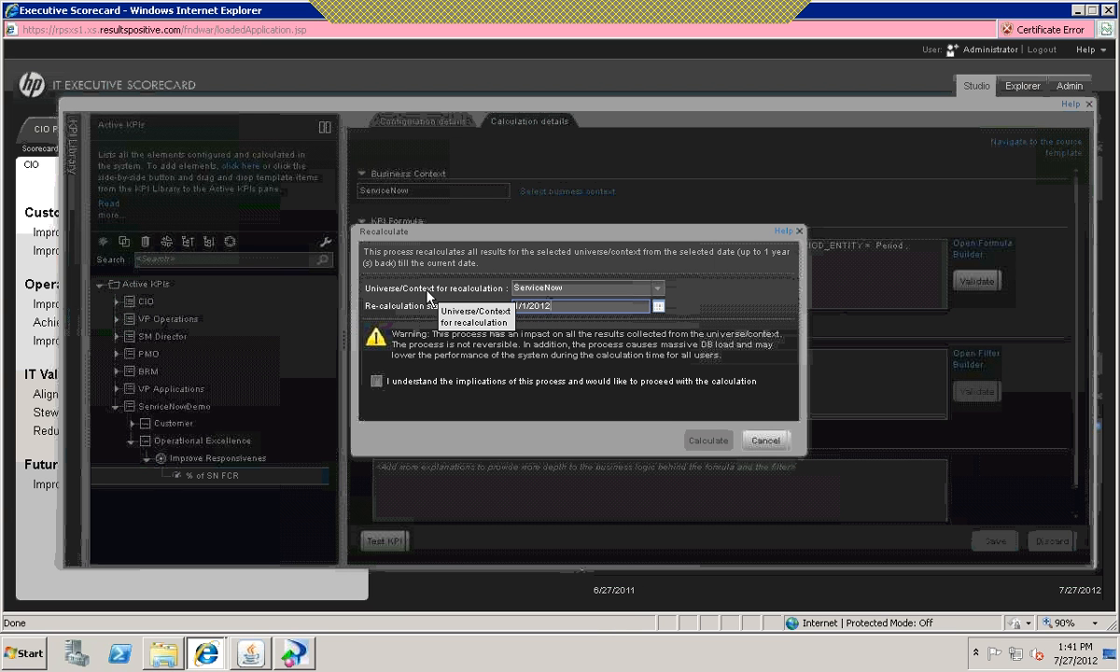
left_click(564, 363)
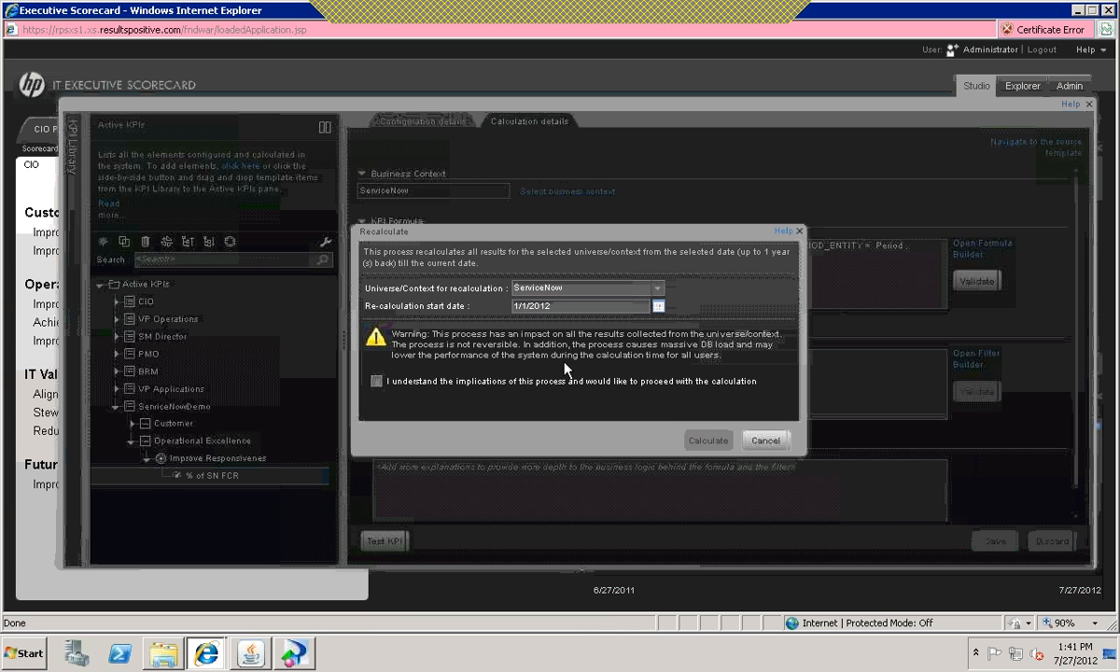
Step: Accept the implications of the recalculation, start it and close the Studio window to return to the dashboard
left_click(377, 381)
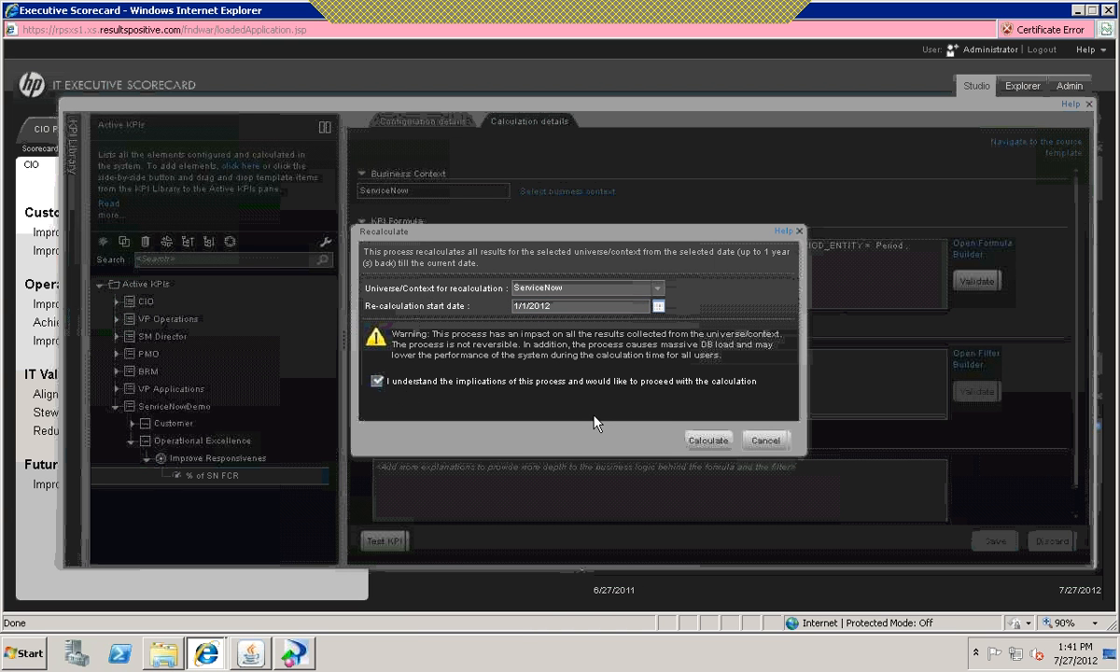
left_click(706, 442)
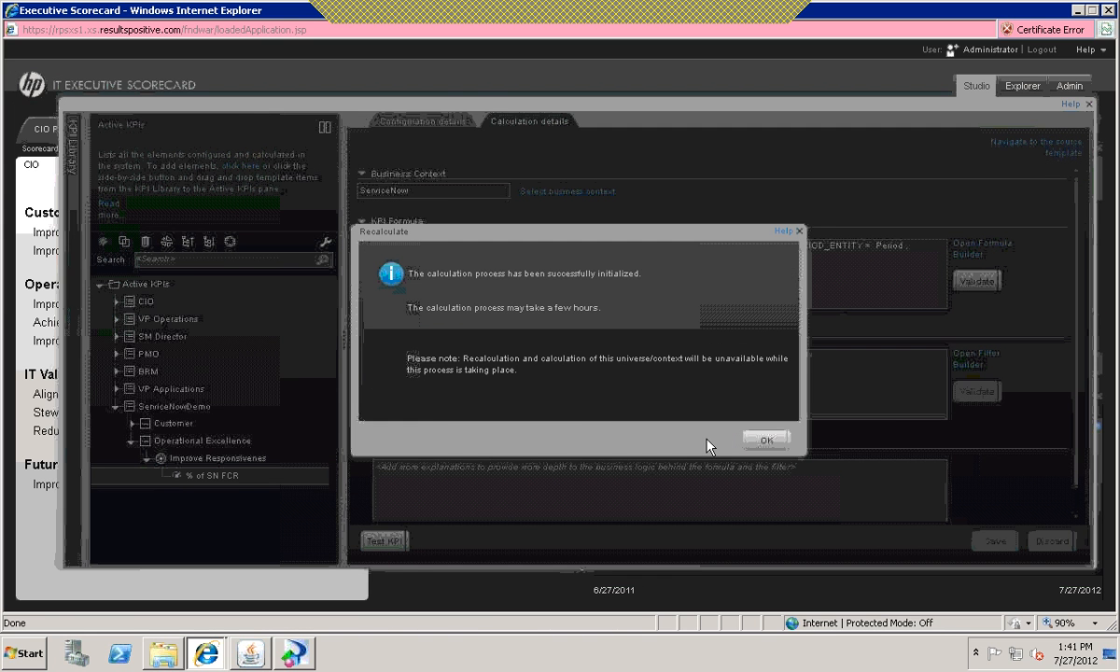
left_click(763, 439)
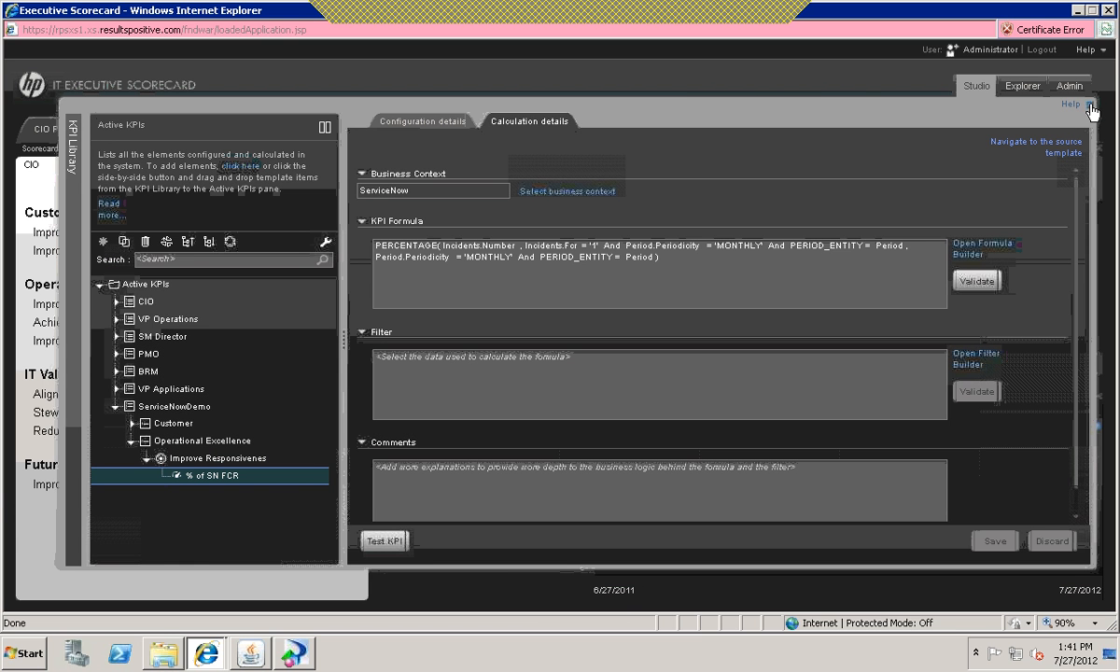
left_click(1090, 106)
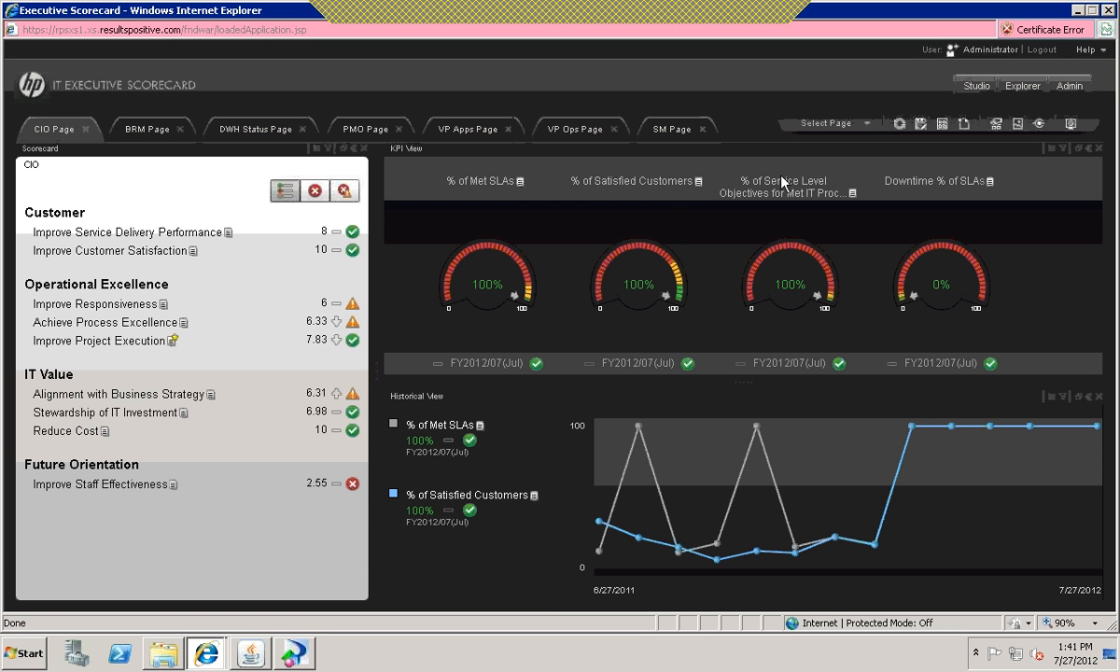
Step: Create a new dashboard page split into two side-by-side columns, with the second column divided into two stacked areas
left_click(964, 129)
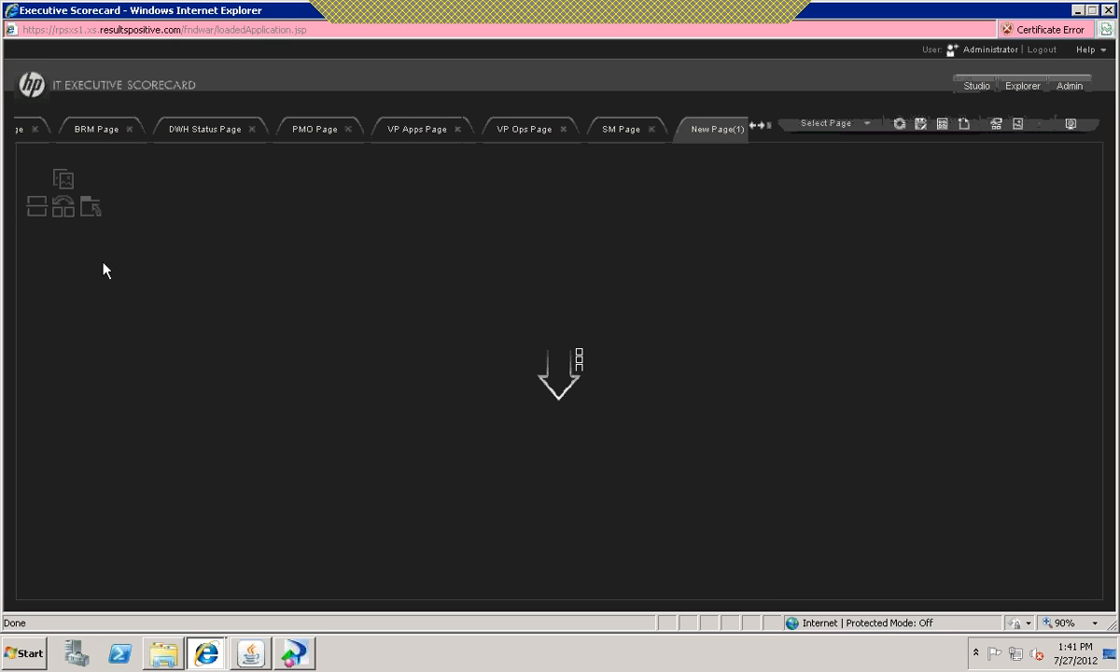
left_click(62, 215)
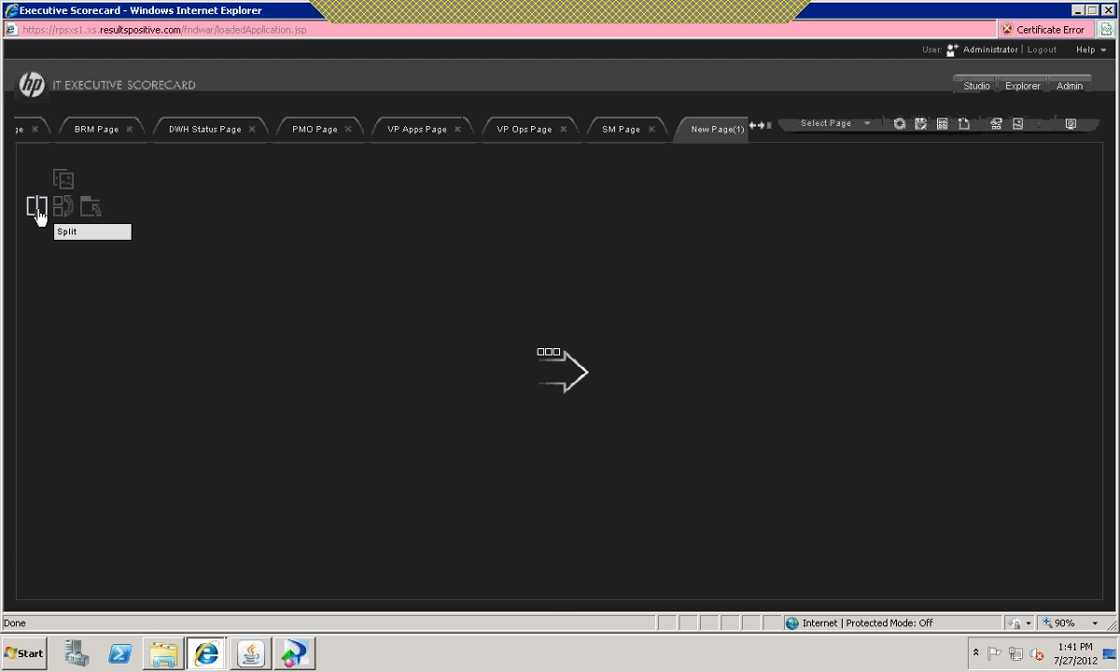
left_click(37, 207)
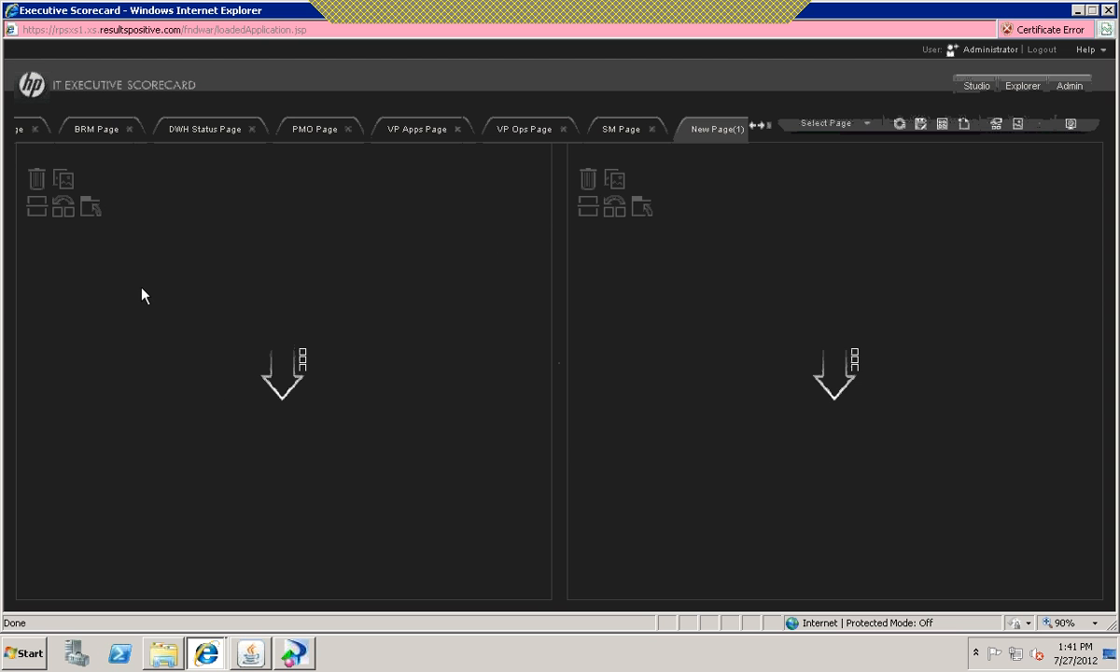
left_click(588, 209)
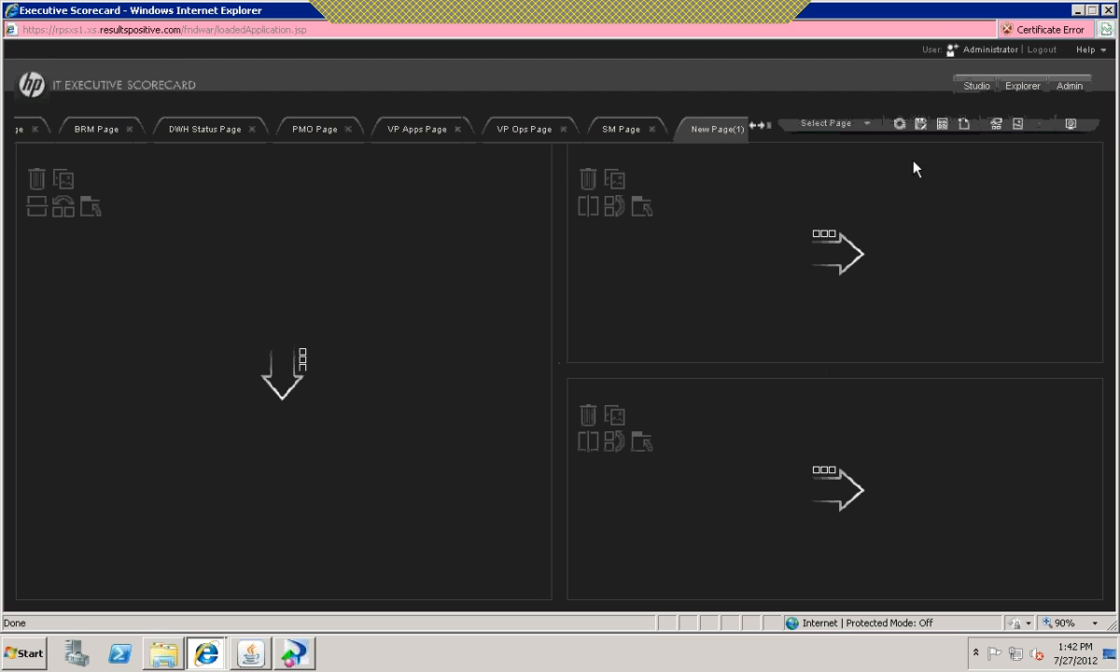
Step: Add a KPI View component to the second column's upper area and a Historical View component to its lower area
left_click(1019, 128)
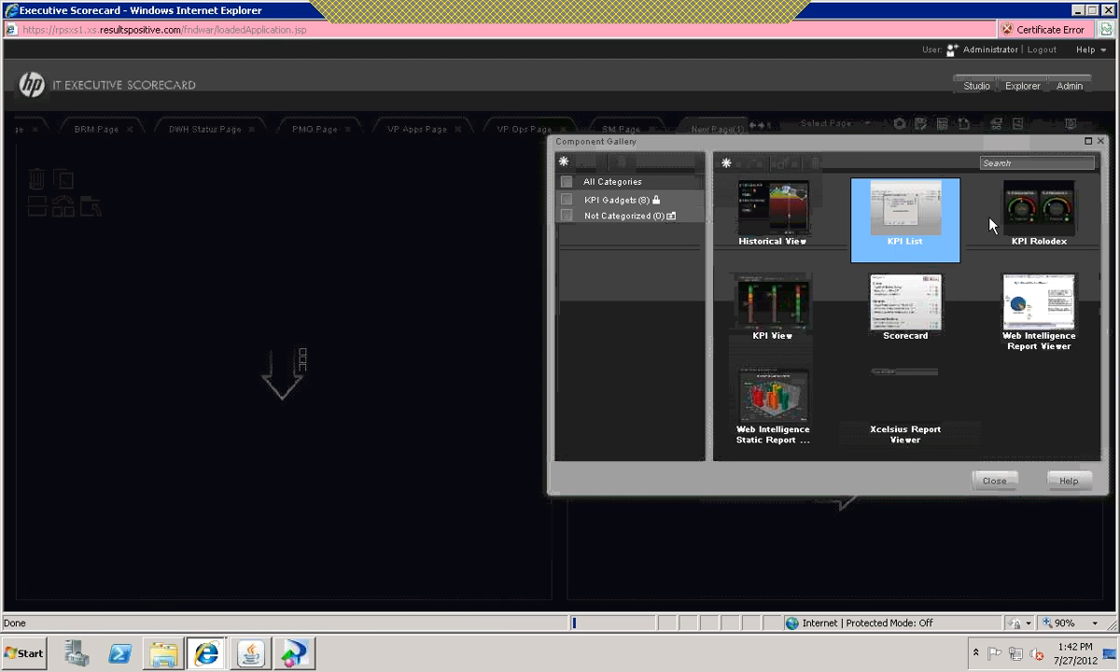
left_click(868, 287)
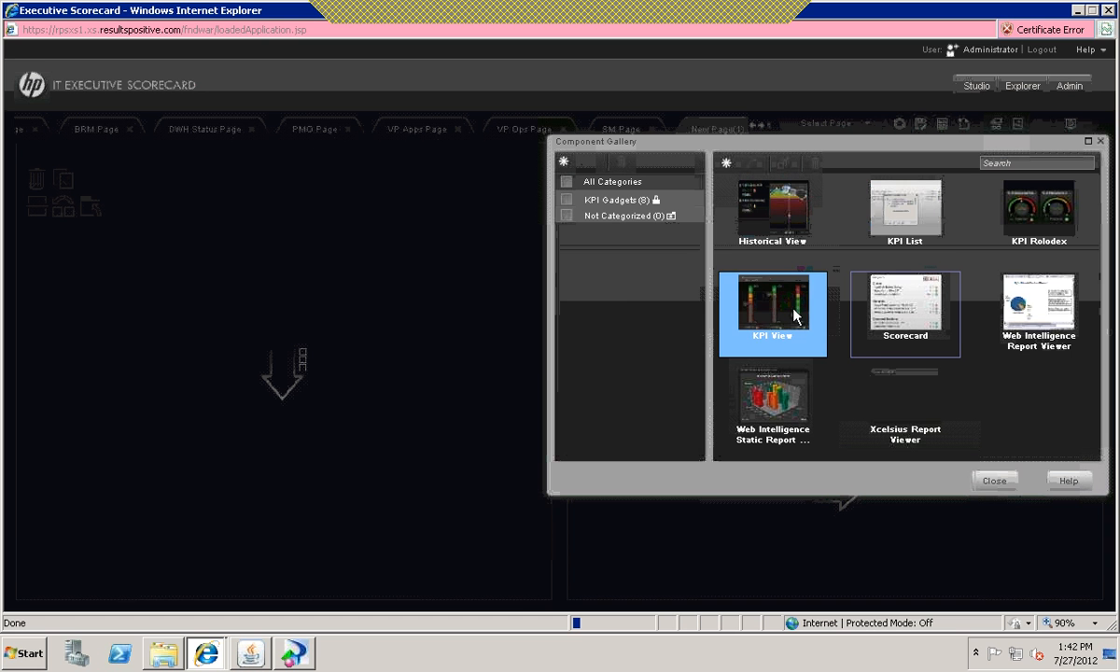
left_click_drag(804, 142, 314, 180)
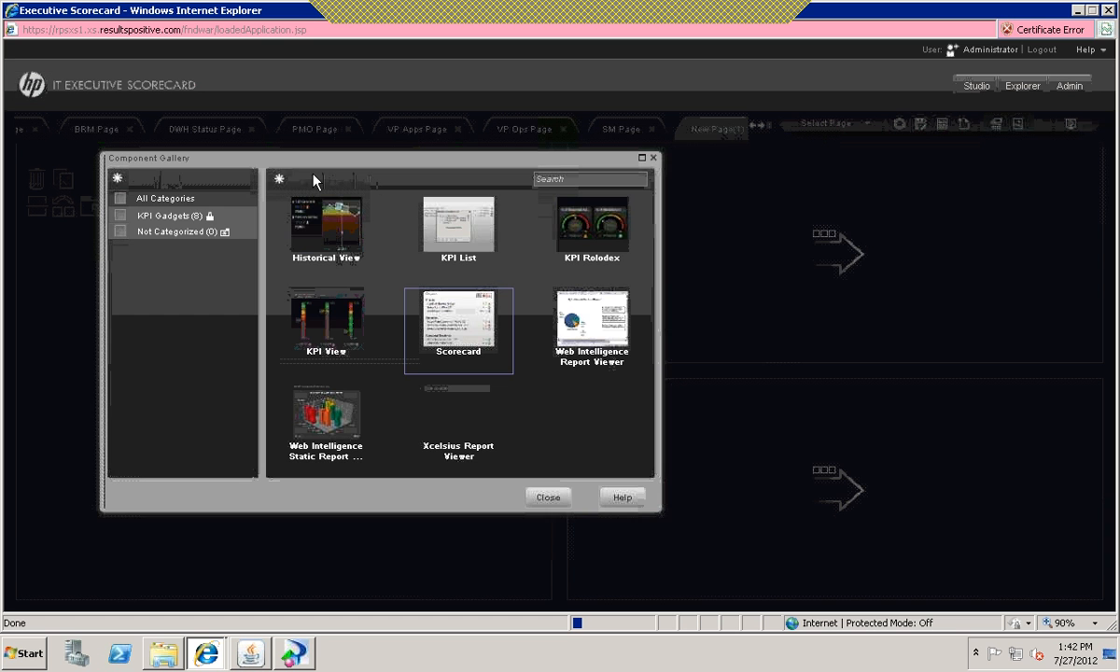
left_click(325, 322)
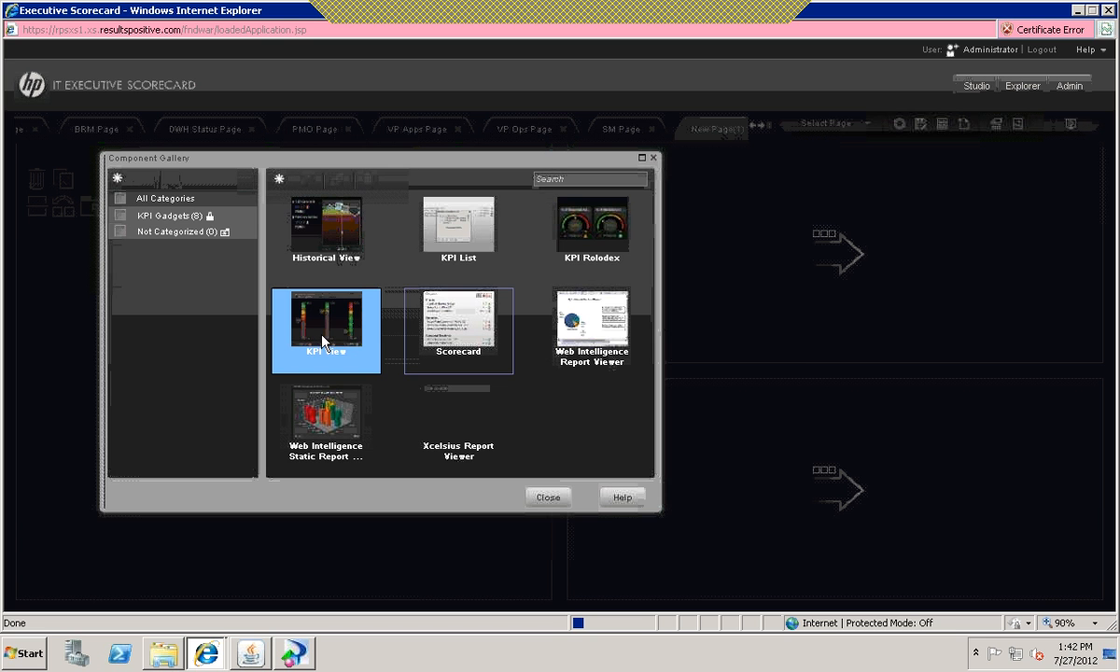
left_click_drag(695, 213, 756, 206)
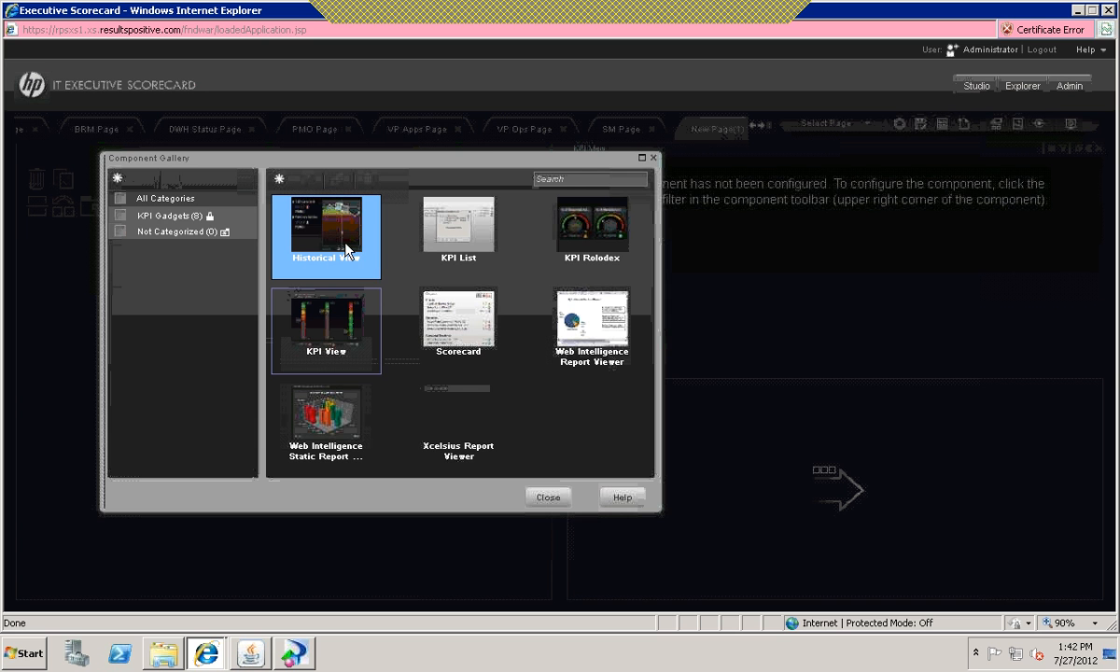
left_click_drag(340, 240, 809, 460)
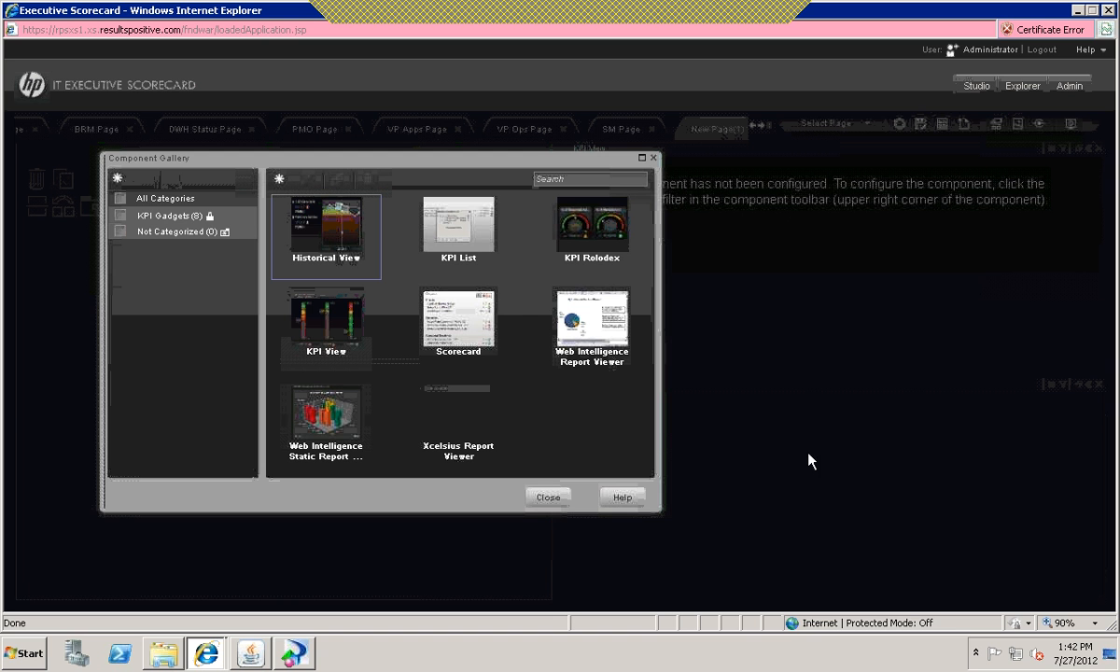
left_click(547, 499)
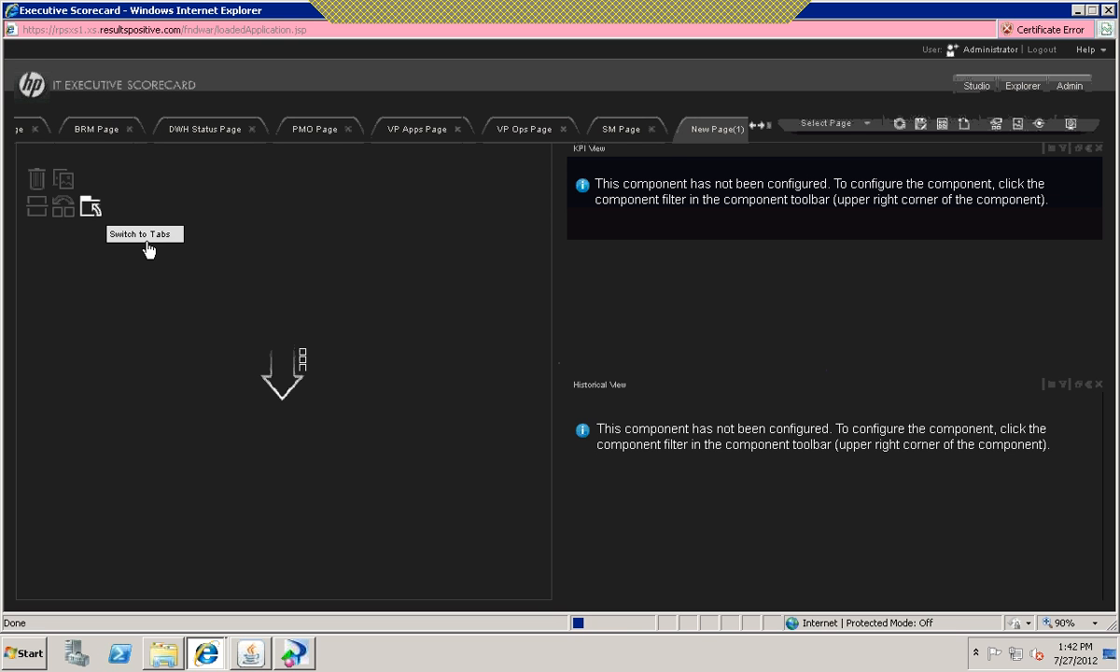
Step: Add a Scorecard component from the Component Gallery to the page's empty first column
left_click(64, 180)
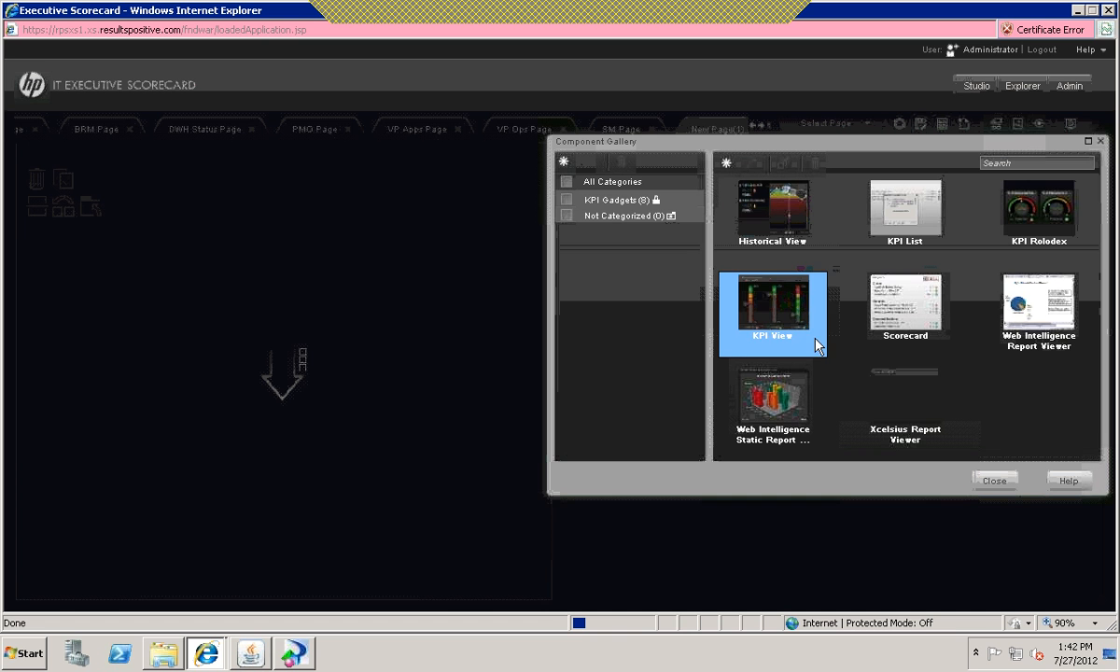
left_click_drag(371, 326, 306, 320)
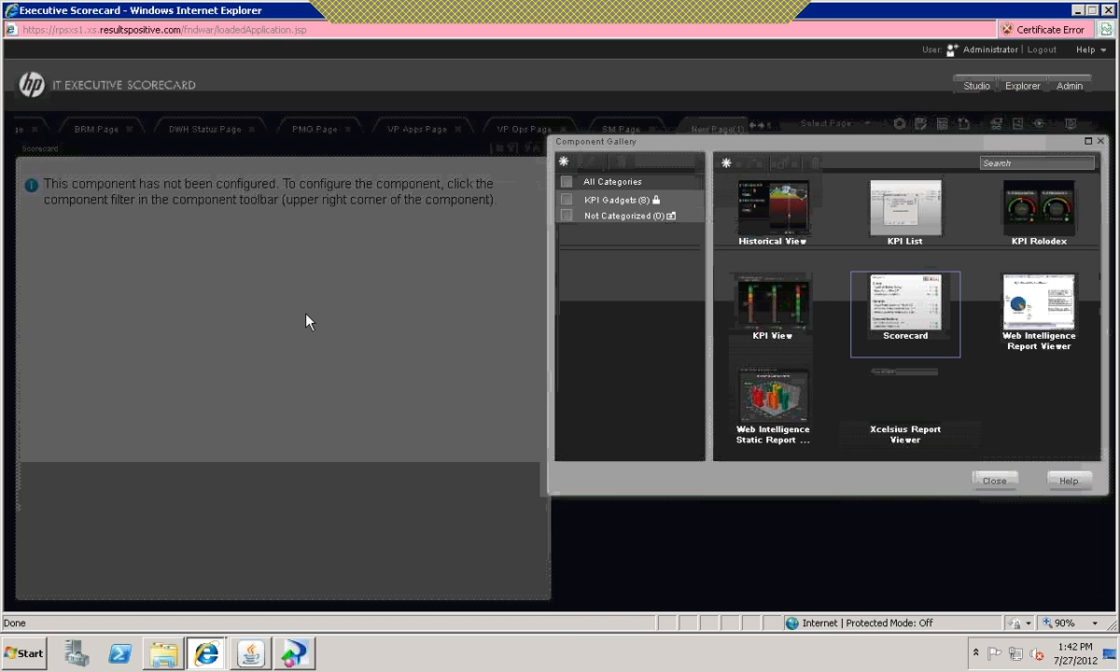
left_click(995, 481)
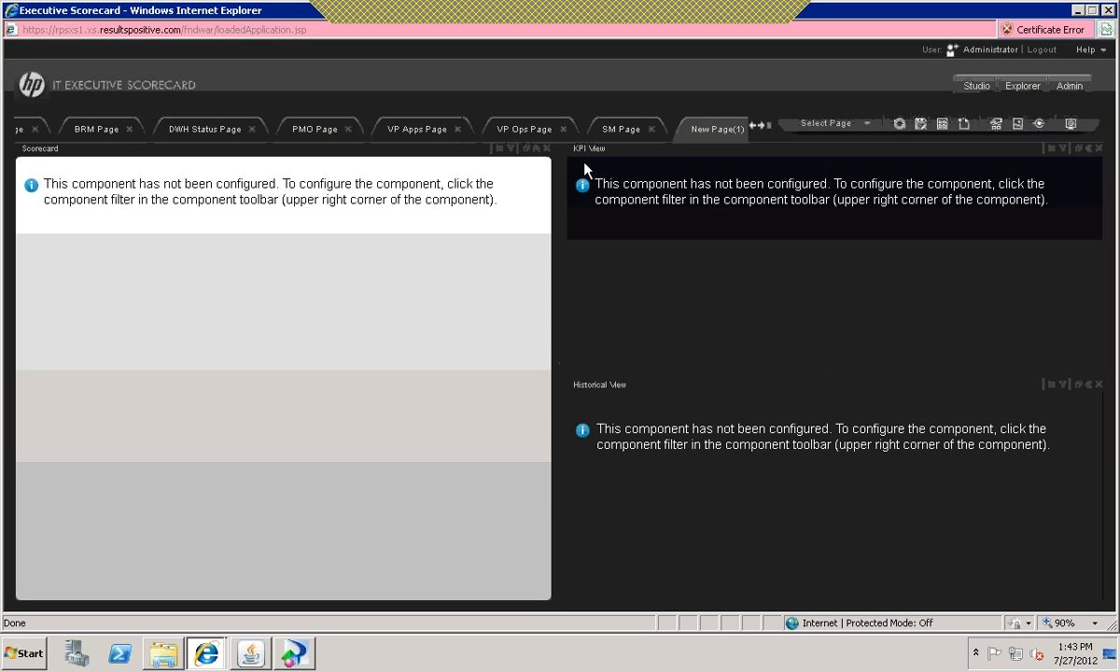
Step: Configure the Scorecard component to display the ServiceNowDemo scorecard
left_click(511, 150)
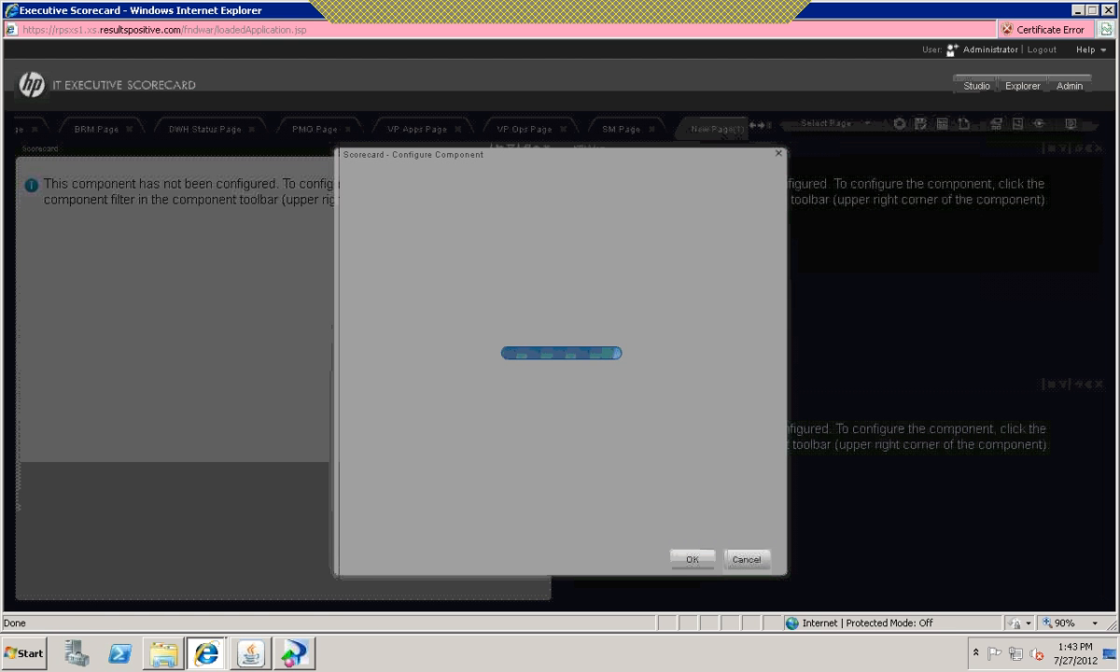
left_click(590, 232)
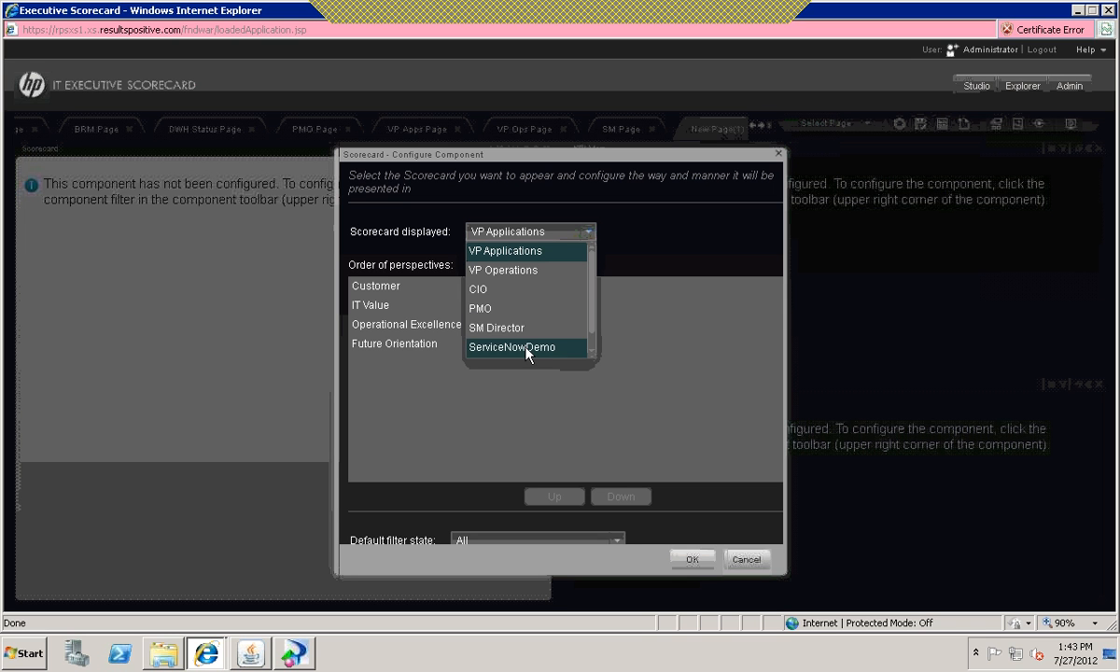
scroll(593, 313, "down", 1)
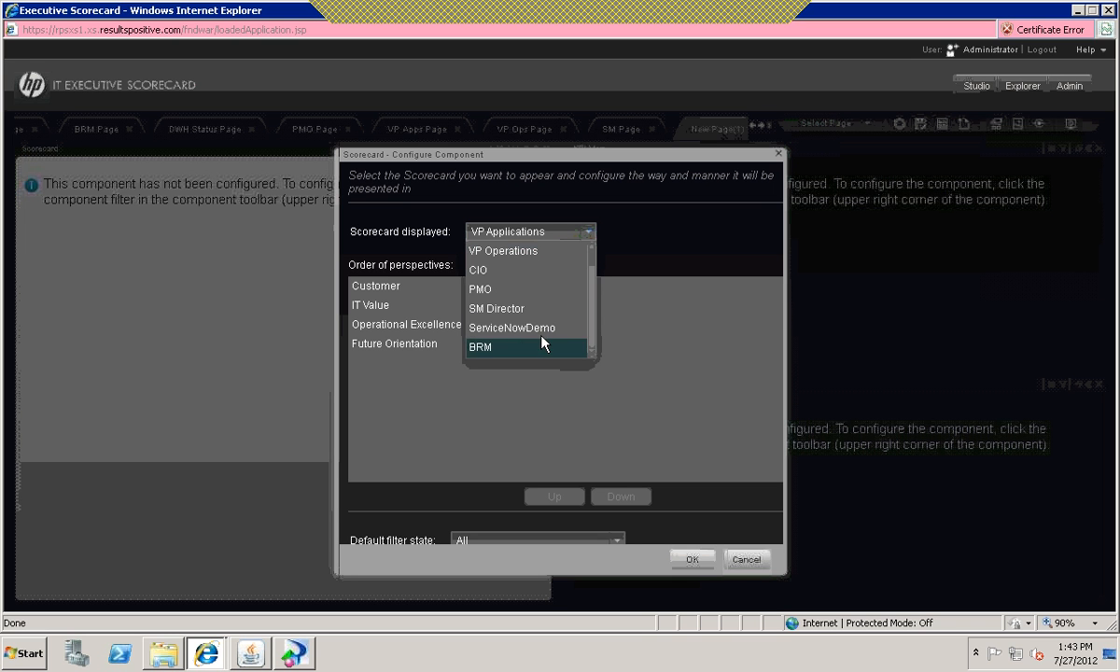
left_click(540, 329)
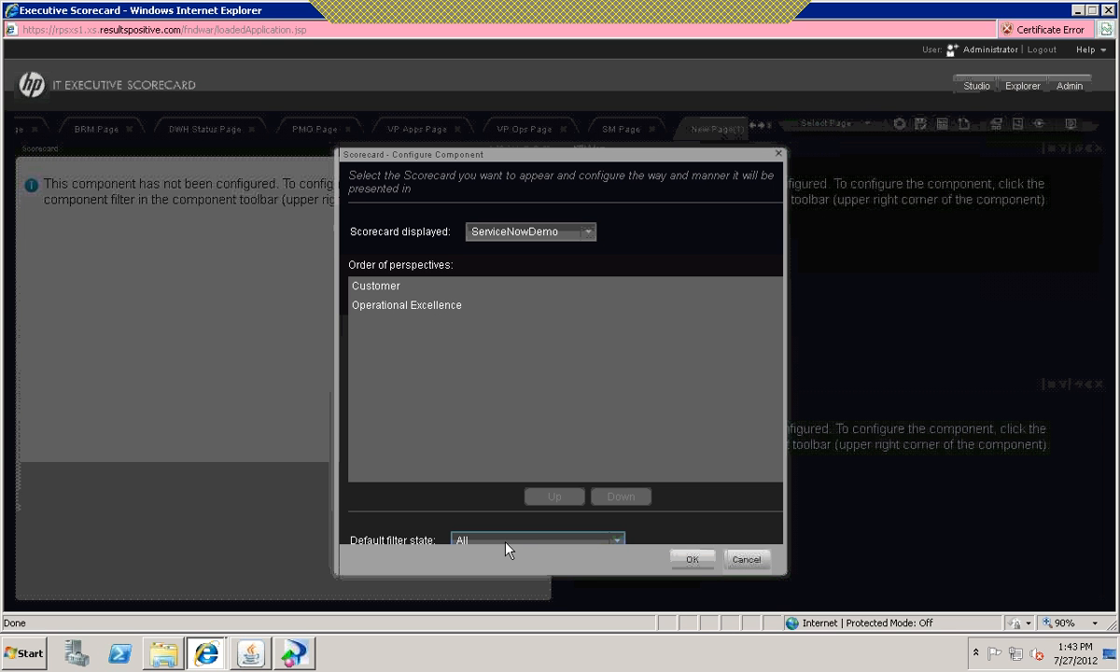
left_click(693, 560)
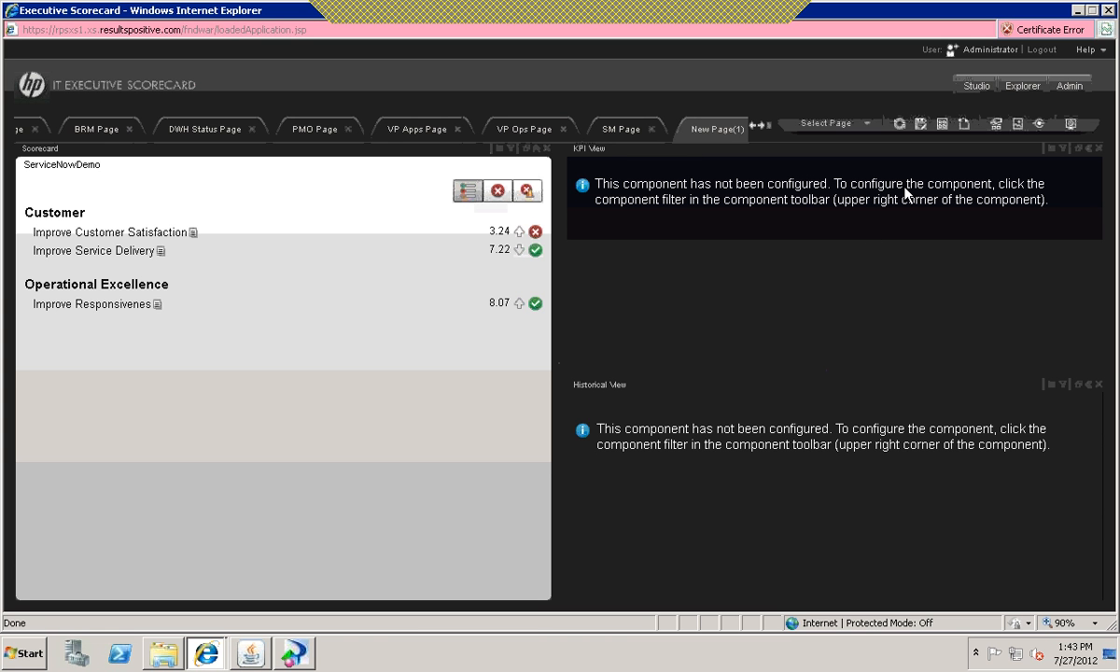
Step: View the history of % of SLA Met under Improve Customer Satisfaction and of Number of Incidents Opened under Improve Service Delivery
left_click(118, 235)
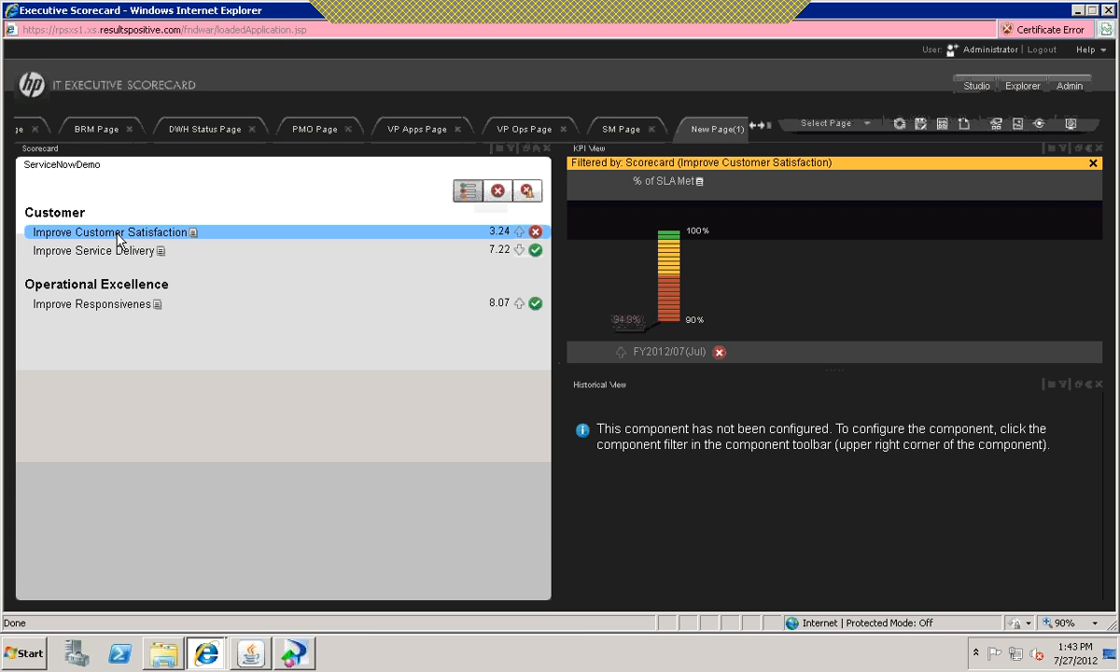
left_click(661, 184)
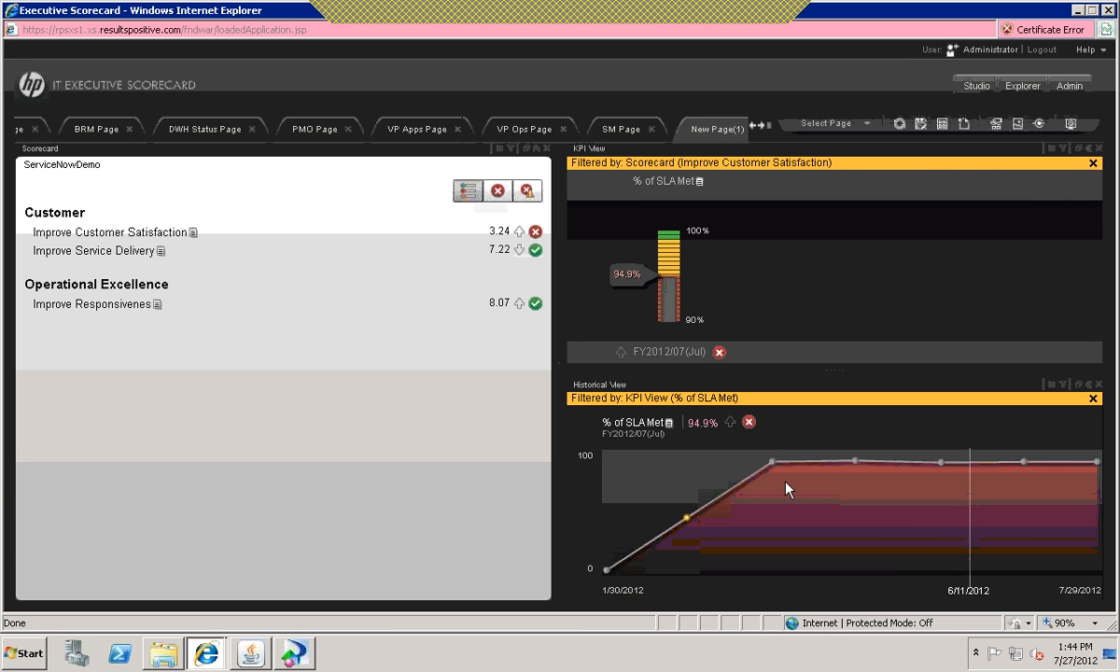
left_click(127, 253)
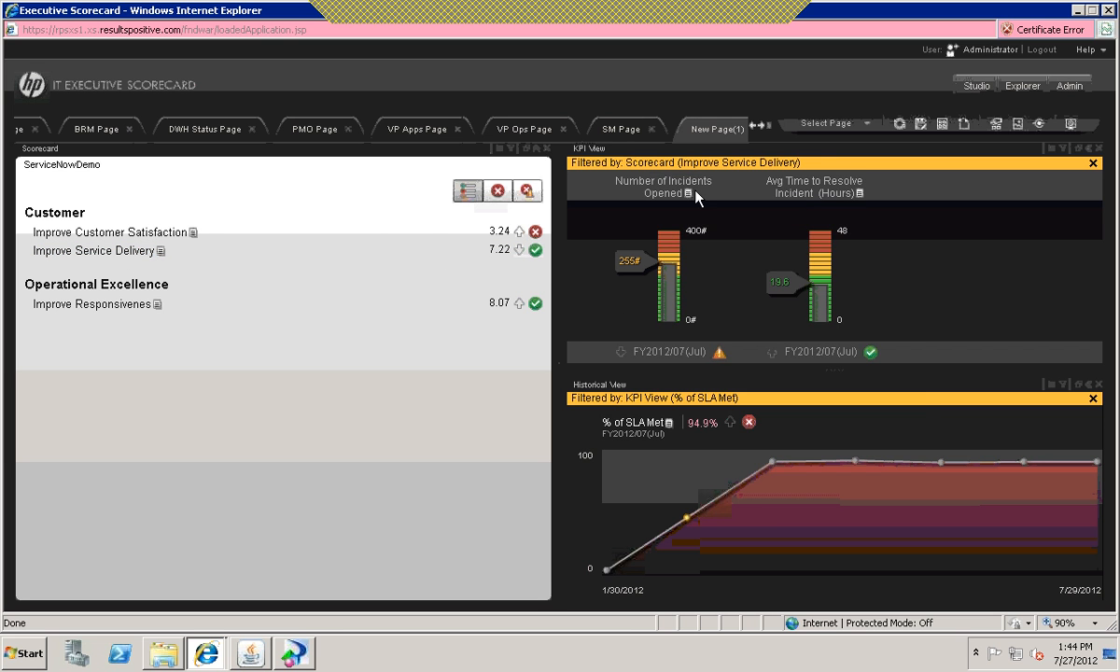
mouse_move(691, 194)
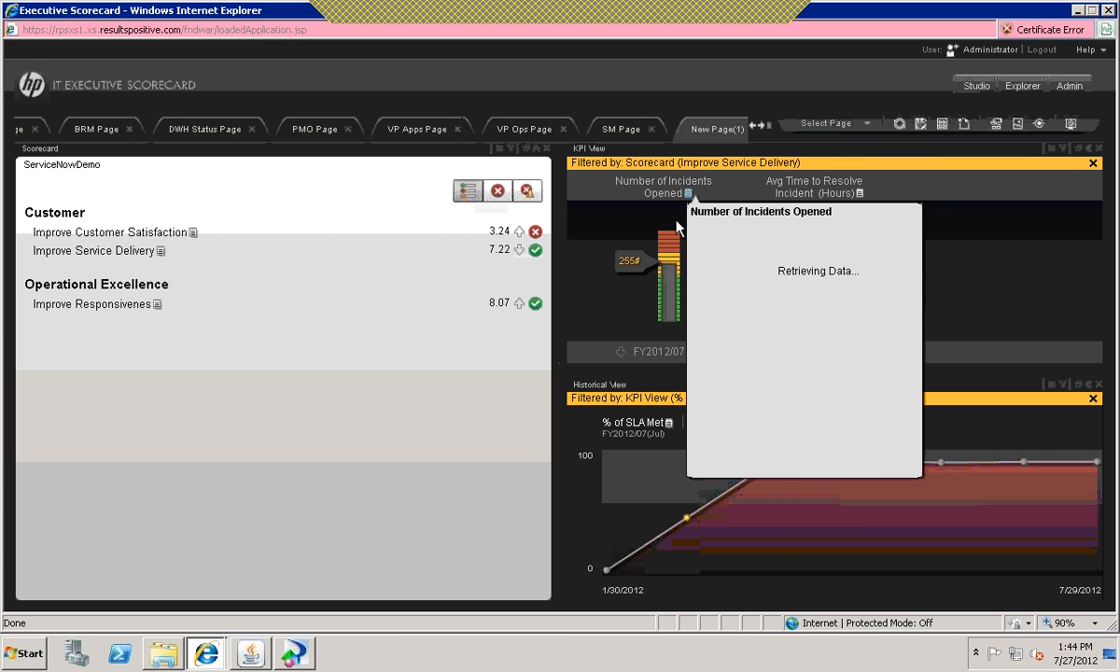
left_click(654, 187)
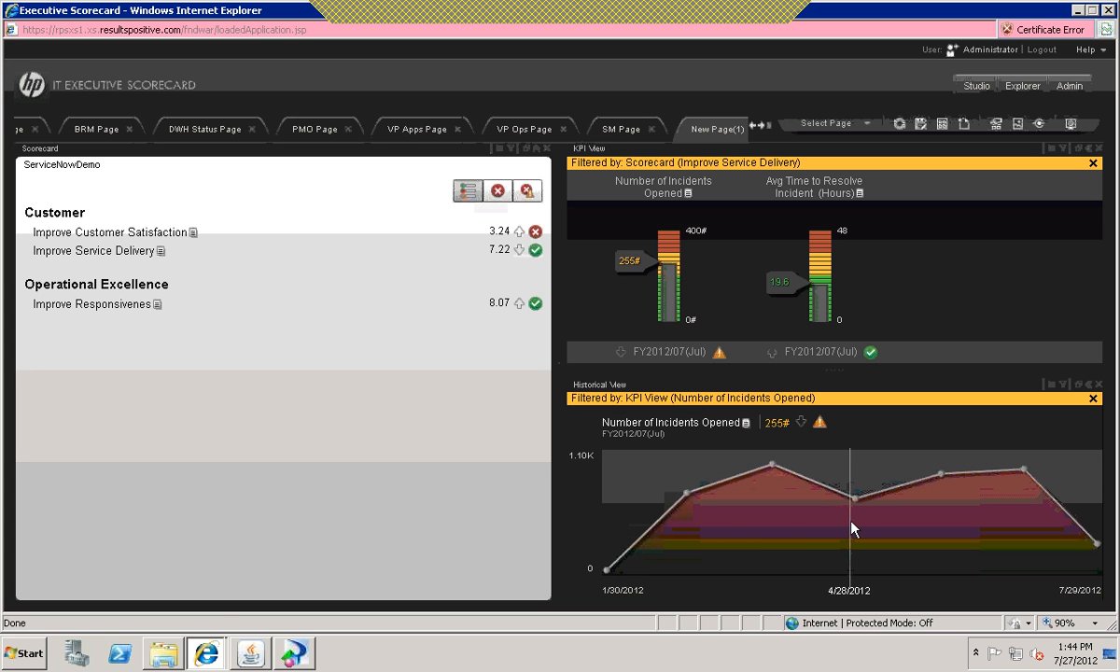
mouse_move(856, 529)
Step: Open Number of Incidents Opened in the Explorer and view its half-year history as a bar chart and as a table
left_click(689, 203)
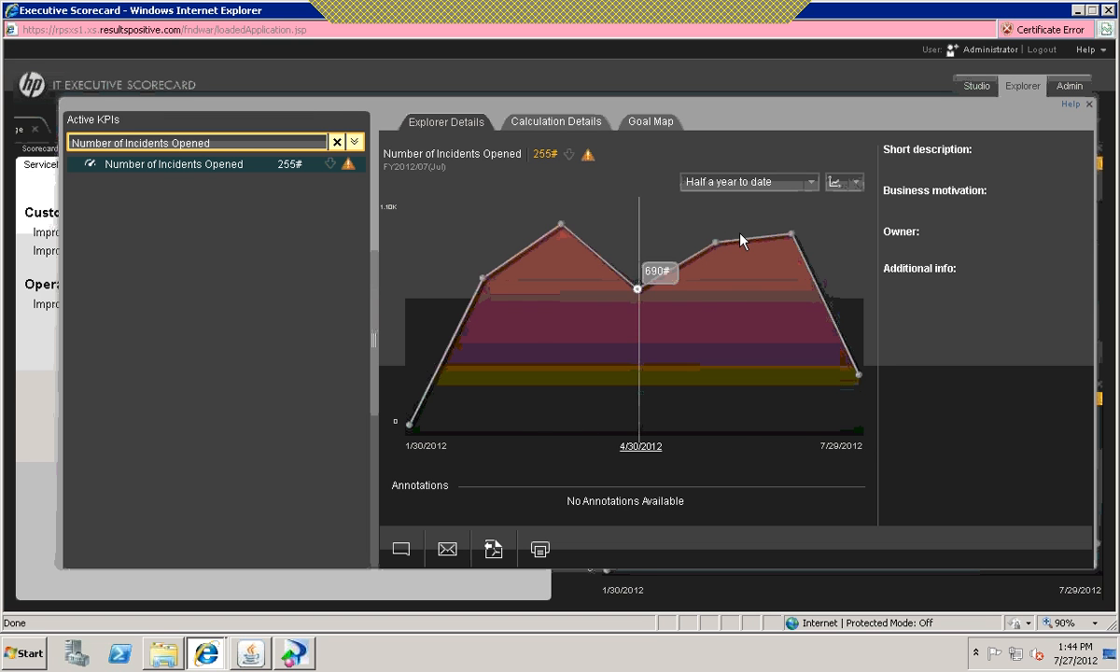
mouse_move(718, 242)
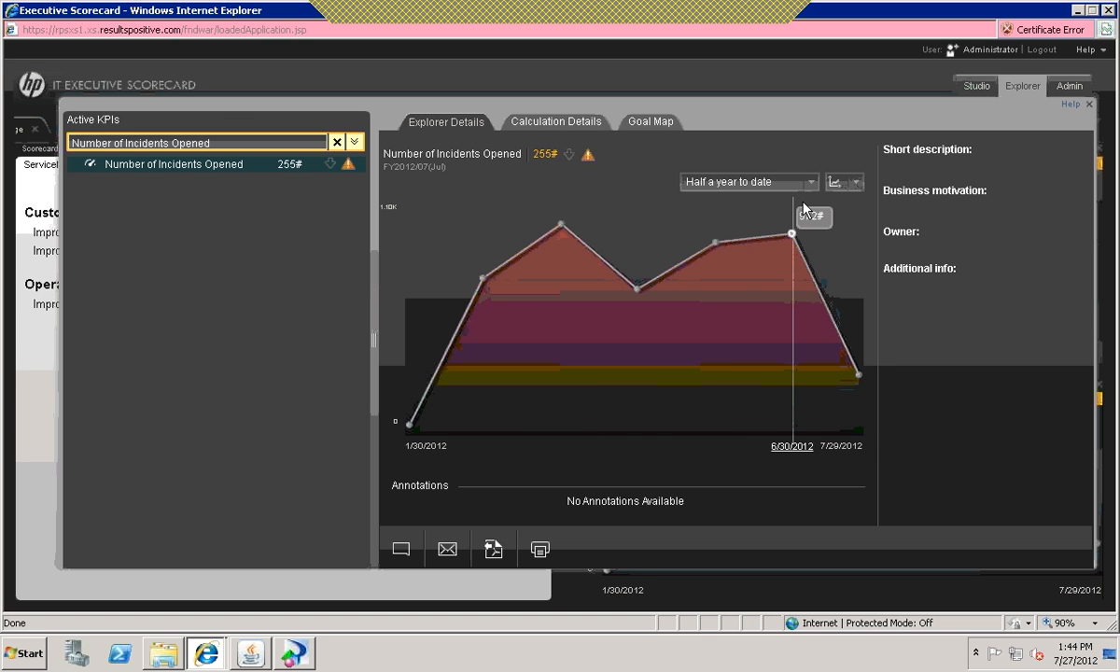
left_click(857, 183)
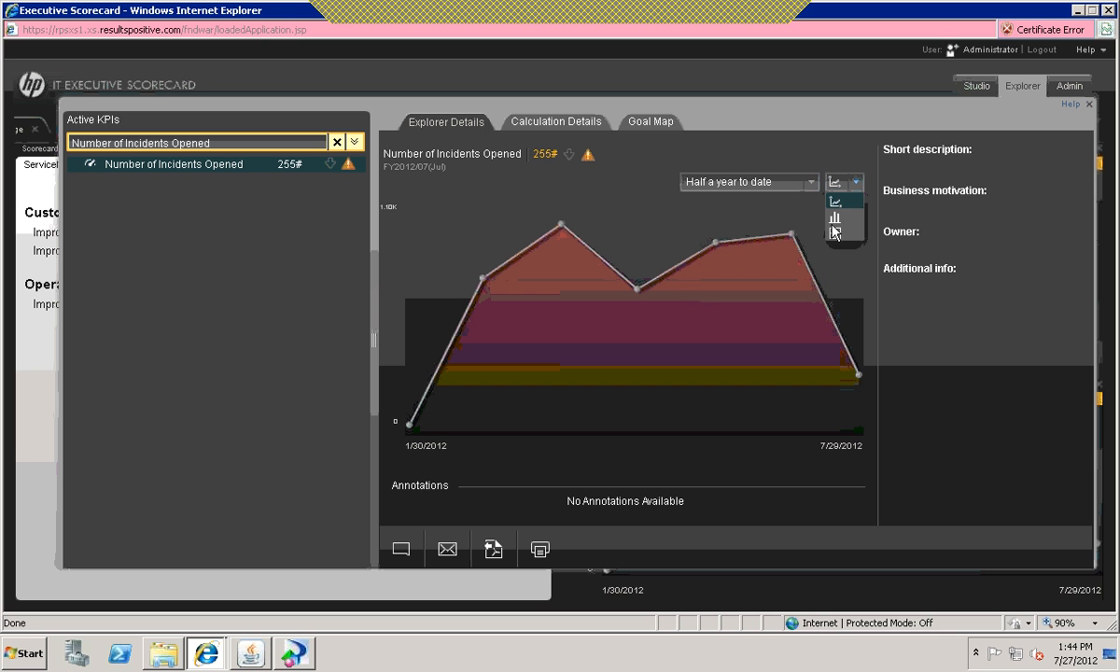
left_click(835, 218)
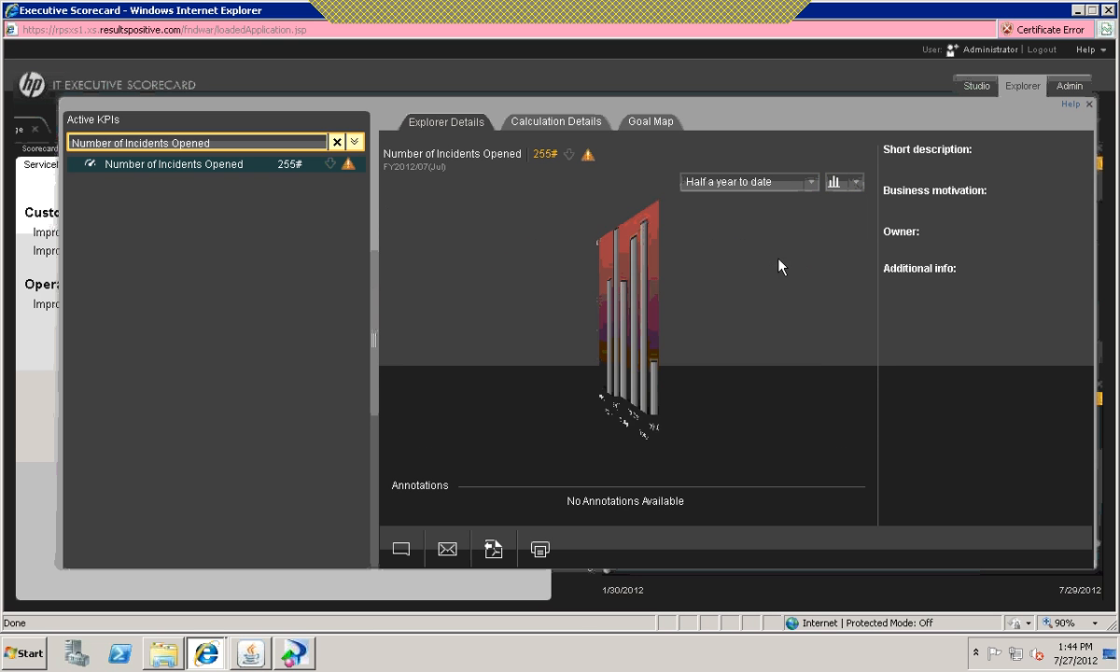
mouse_move(787, 254)
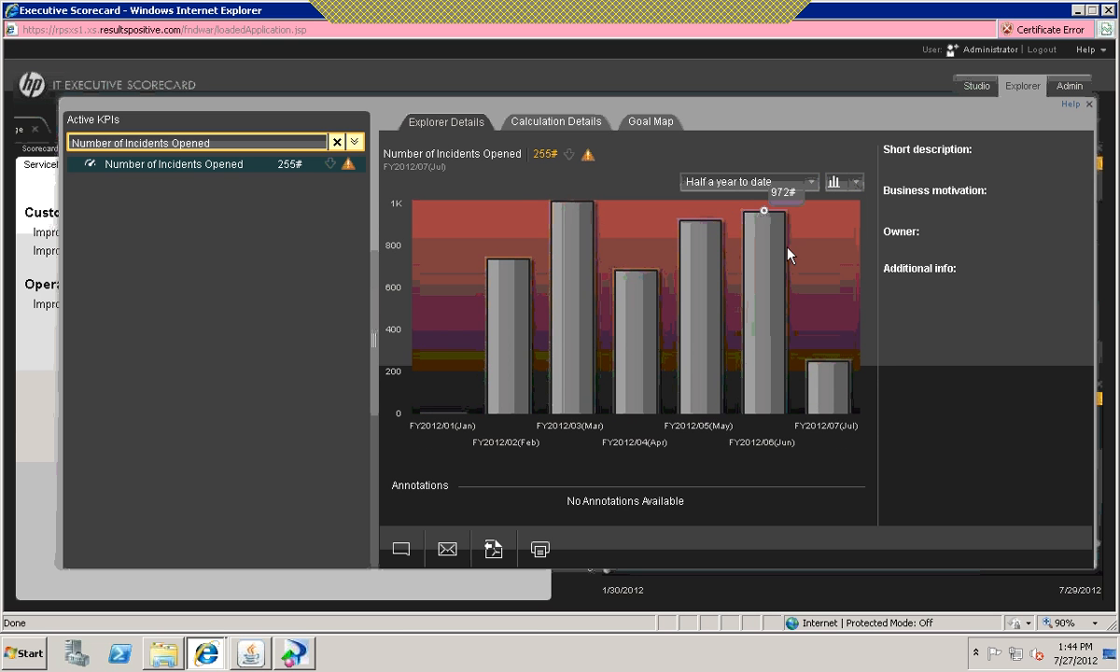
left_click(852, 181)
left_click(840, 236)
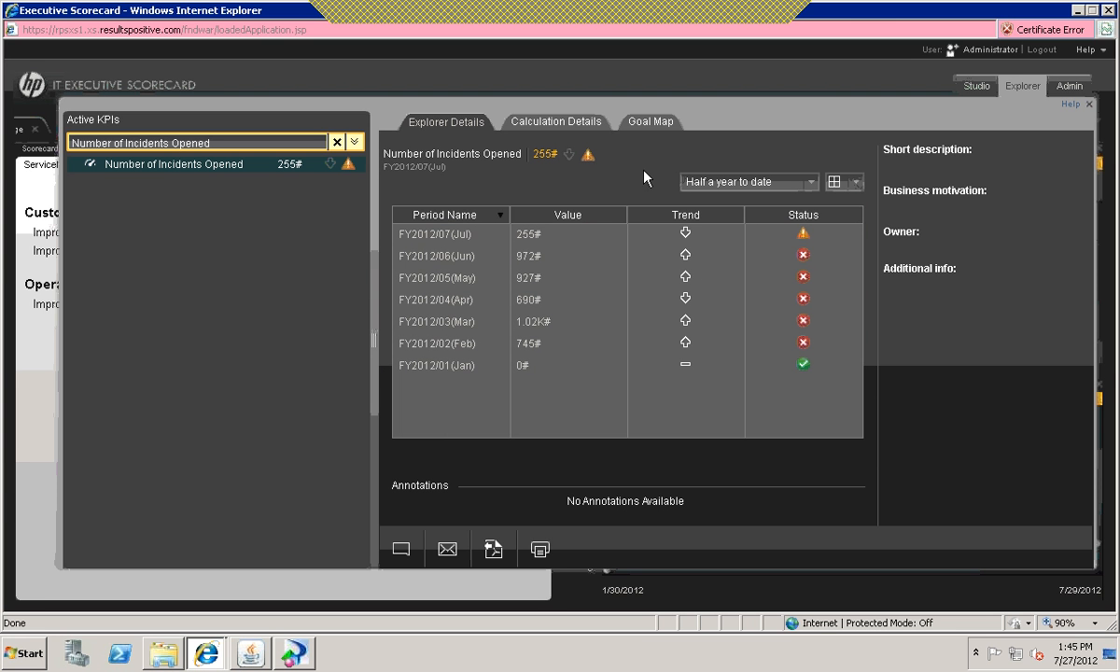
Step: Review the calculation details and goal map of Number of Incidents Opened, clear the KPI search and close the Explorer
left_click(566, 127)
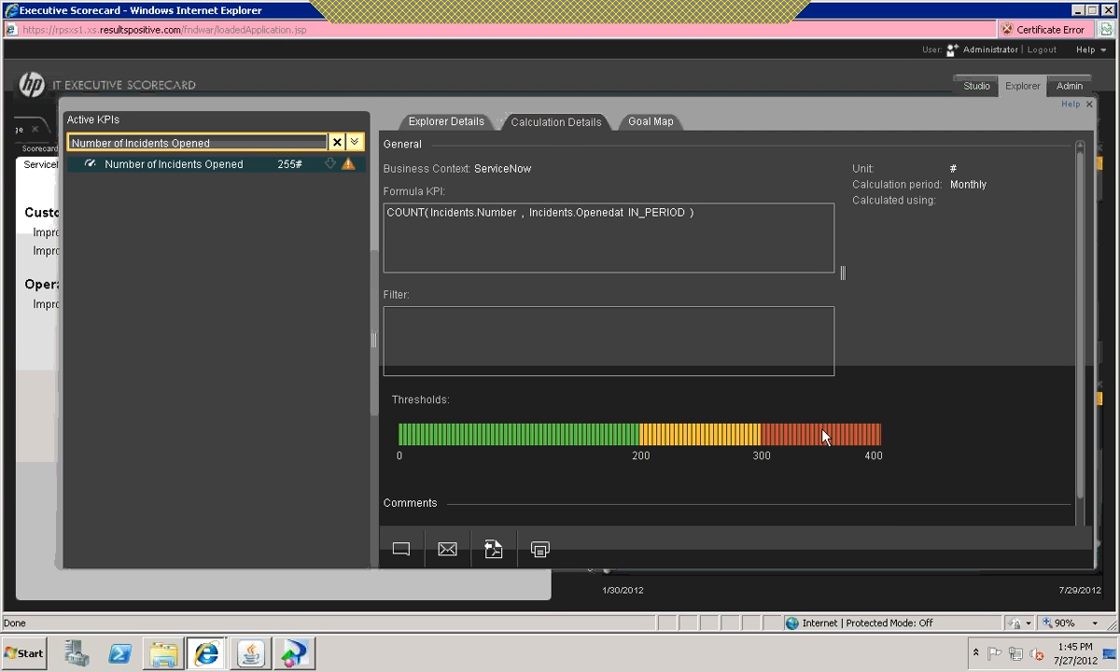
left_click_drag(459, 212, 608, 212)
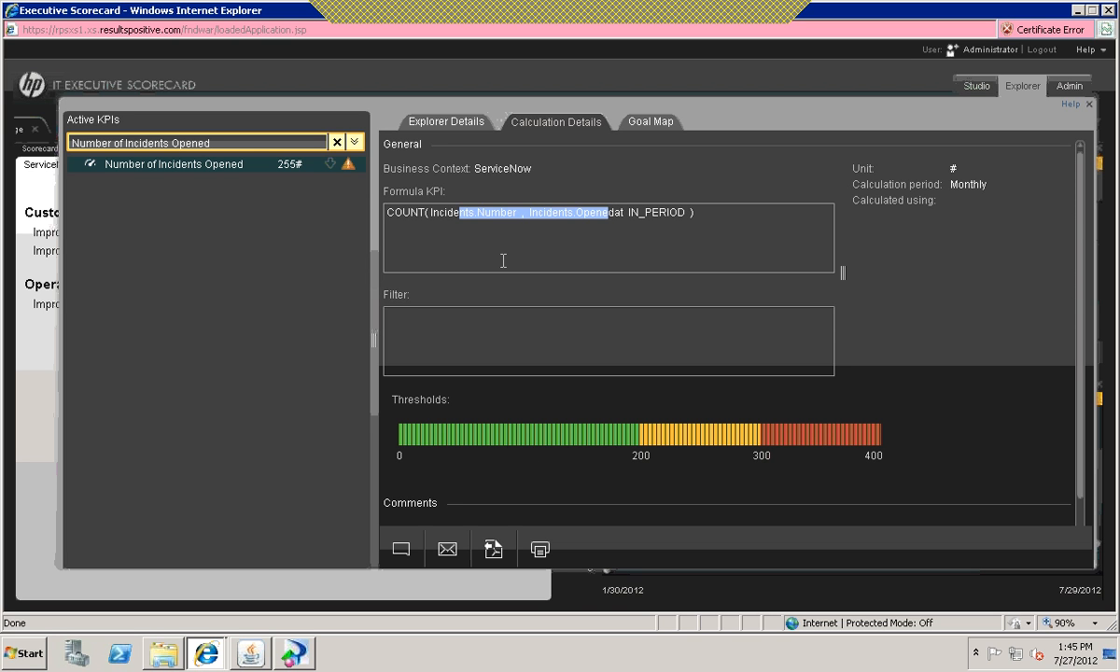
left_click(507, 244)
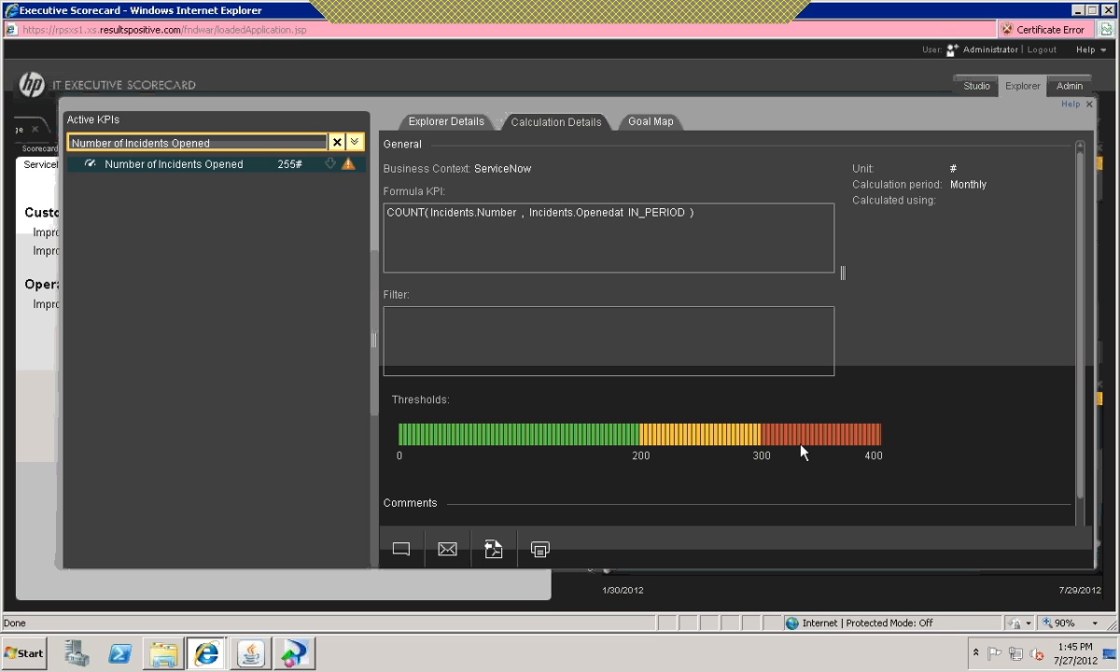
left_click(651, 123)
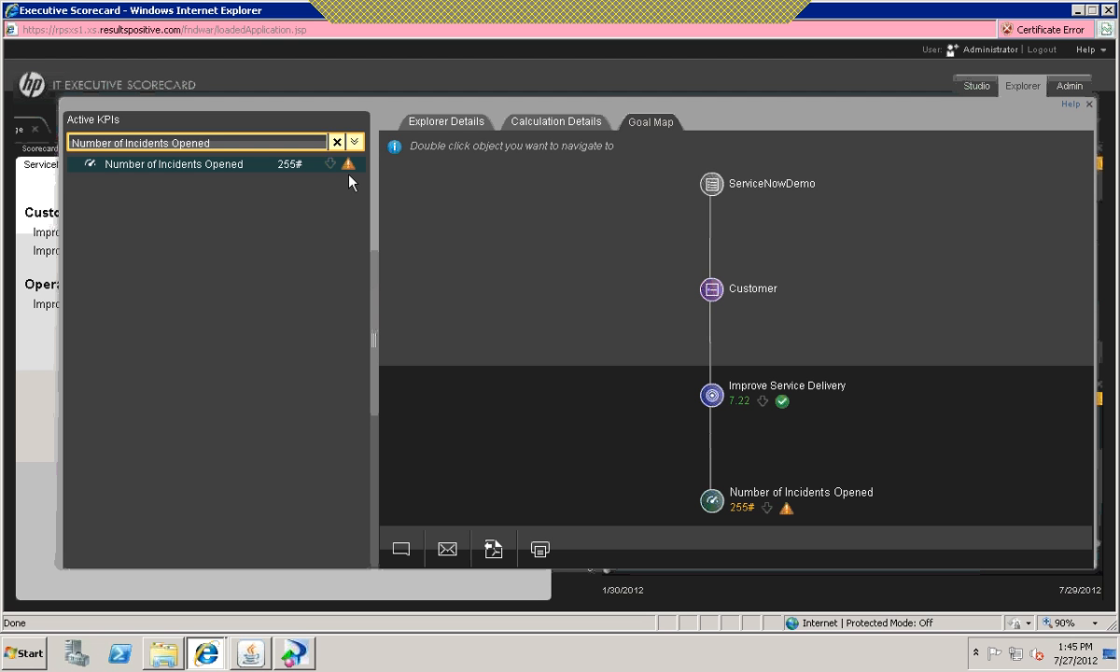
left_click(337, 142)
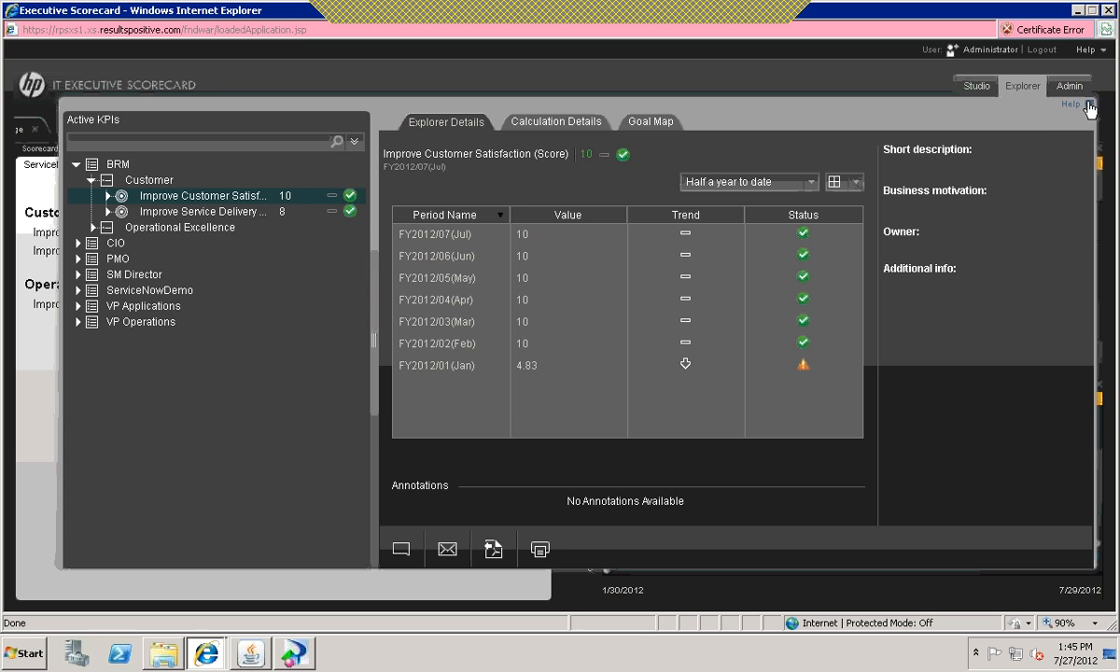
left_click(1089, 105)
Step: Filter the KPI View by the Improve Responsivenes objective and view the history of % of SN FCR
left_click(138, 307)
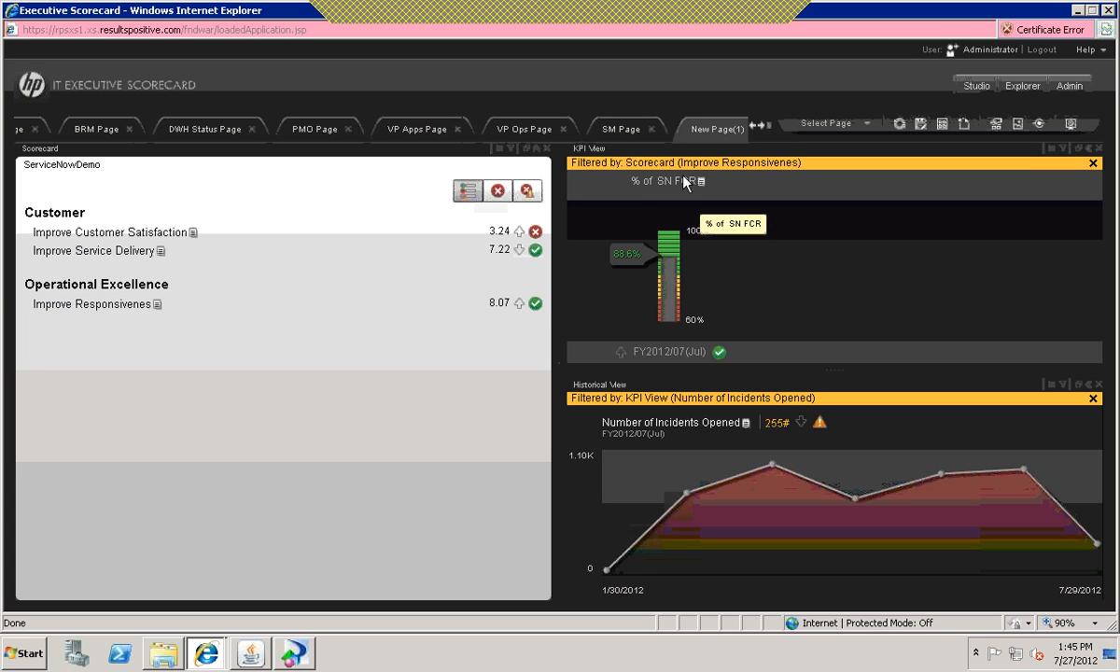
mouse_move(639, 264)
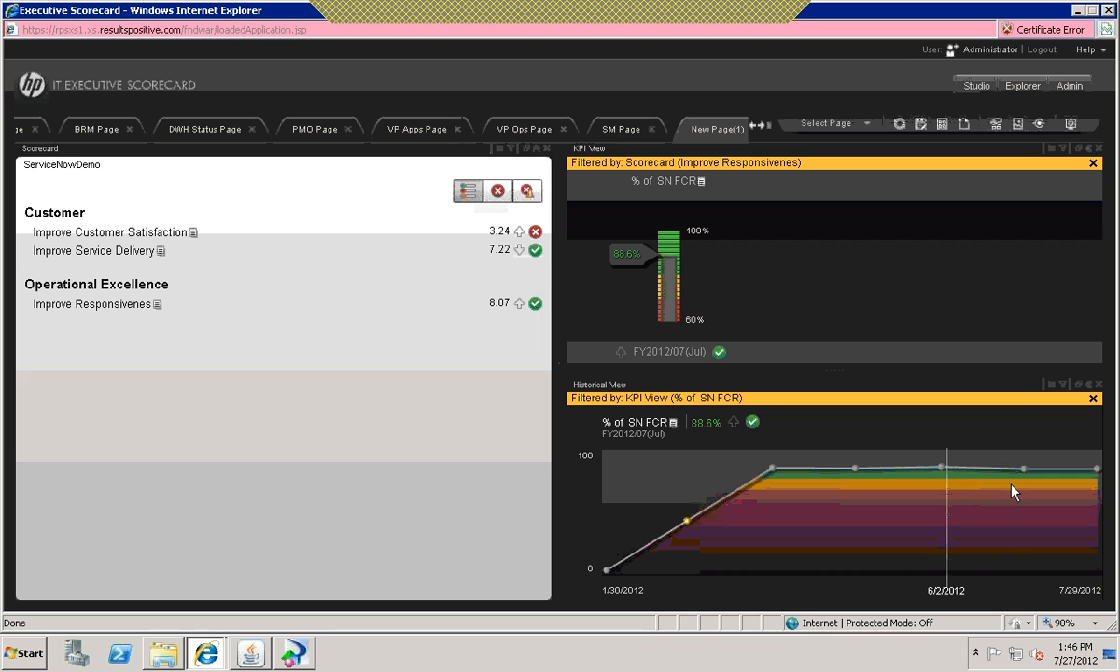
mouse_move(1029, 492)
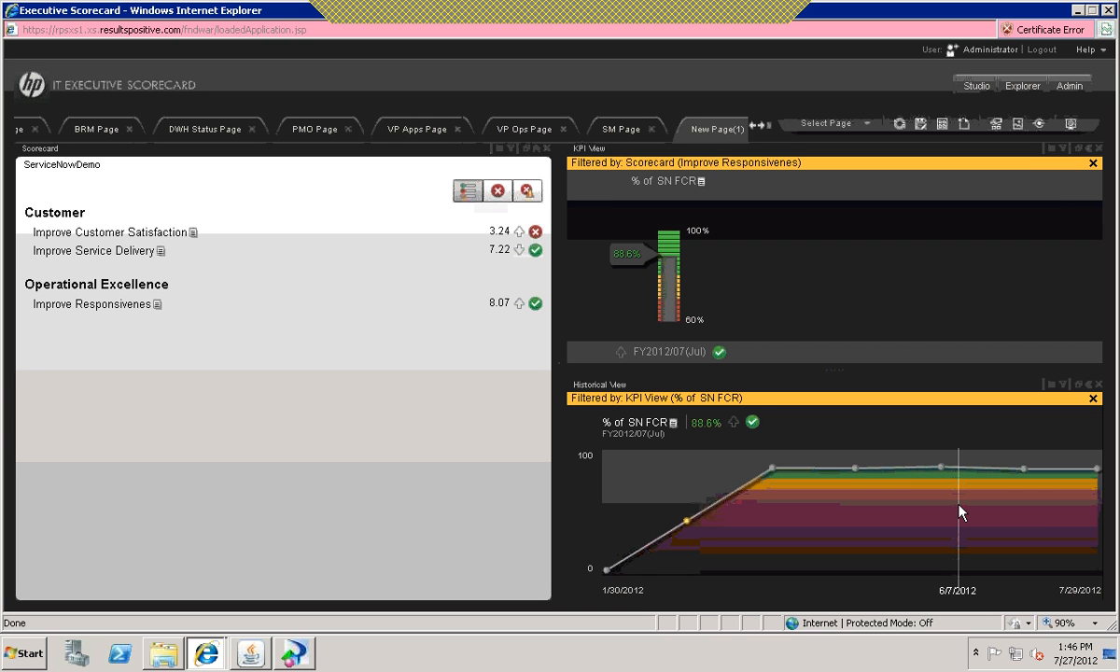